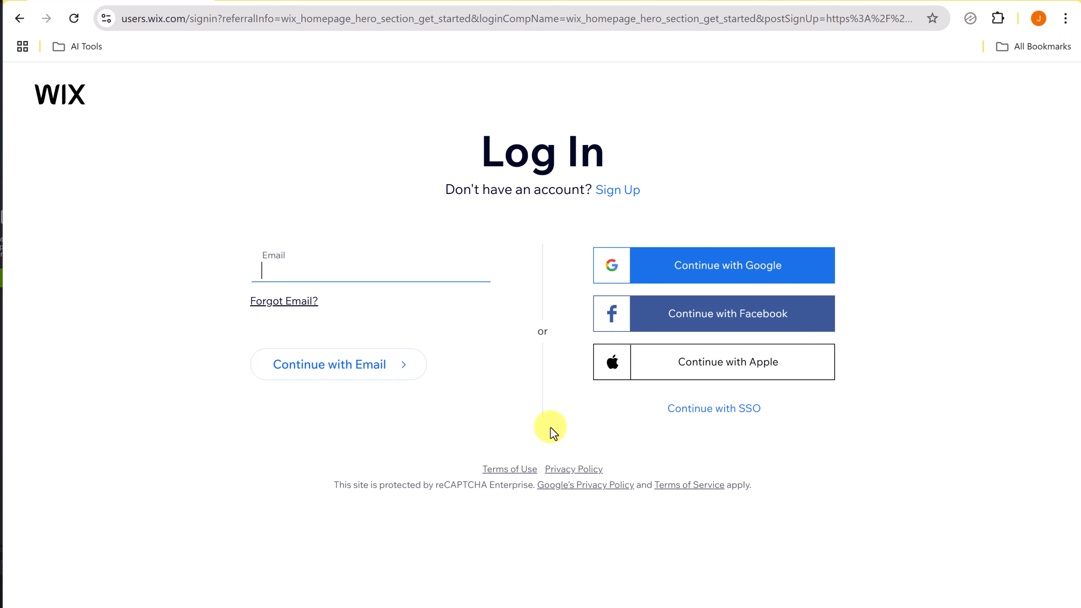
- Log in with the Google account and start the AI chat for setting up the site
click(676, 266)
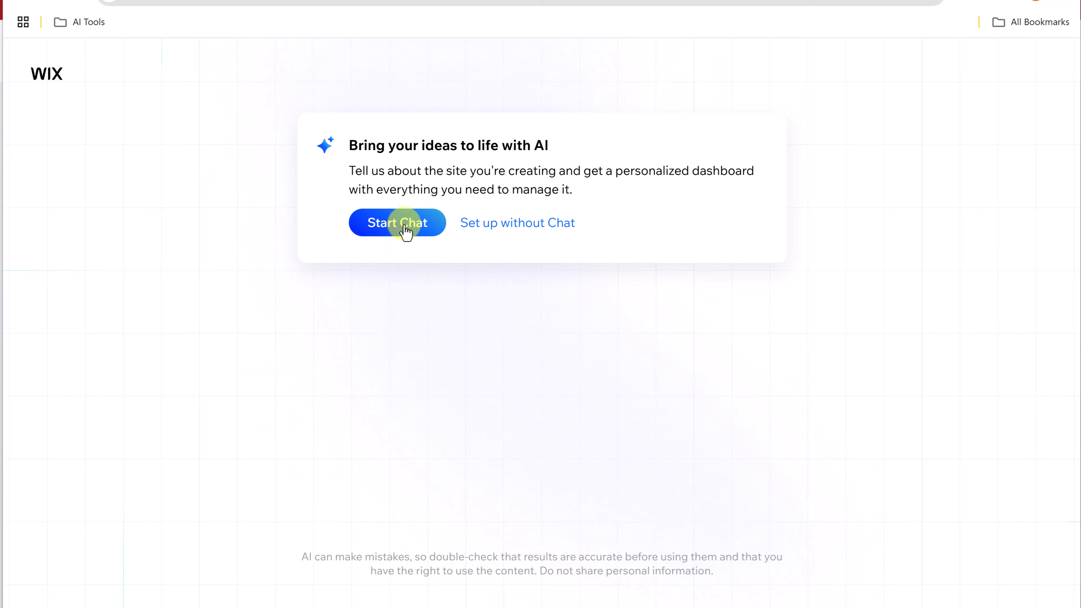
click(515, 230)
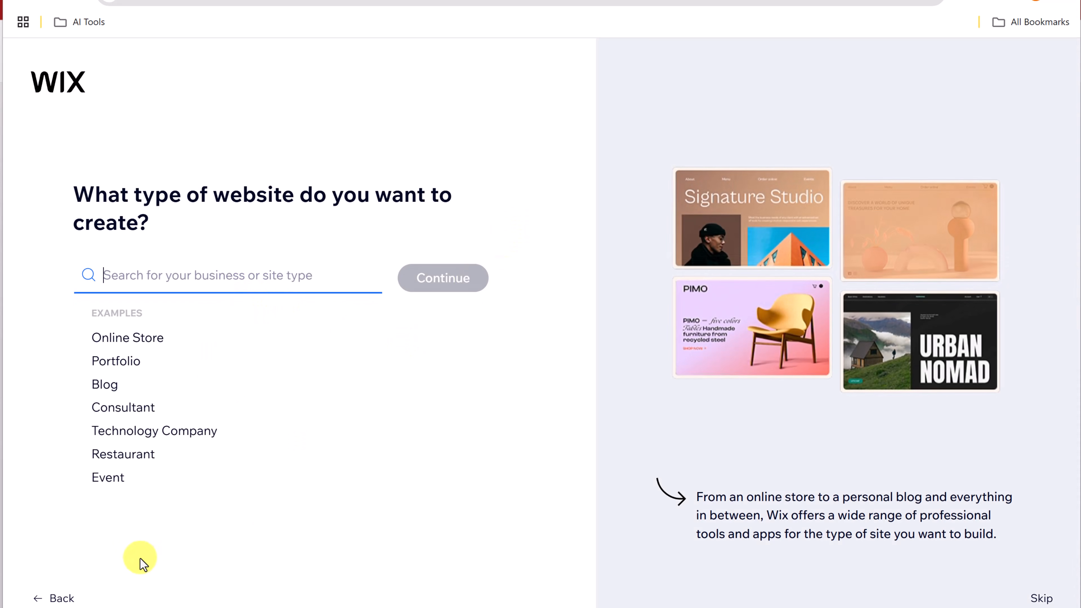
click(57, 598)
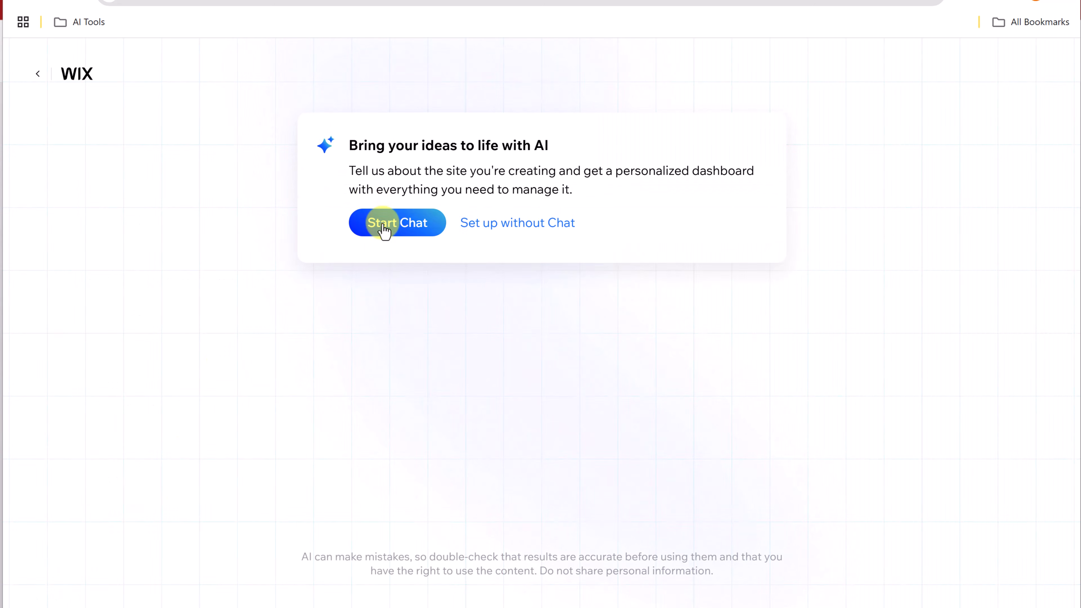
click(380, 230)
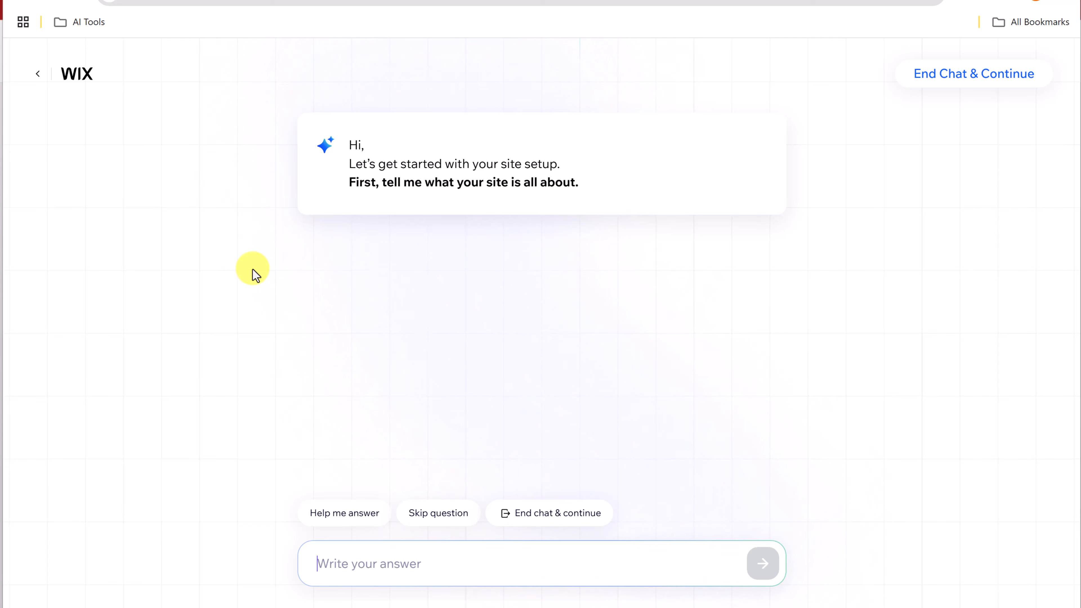
- Answer the question about what the site is about with "Travel Blog"
text(Tr)
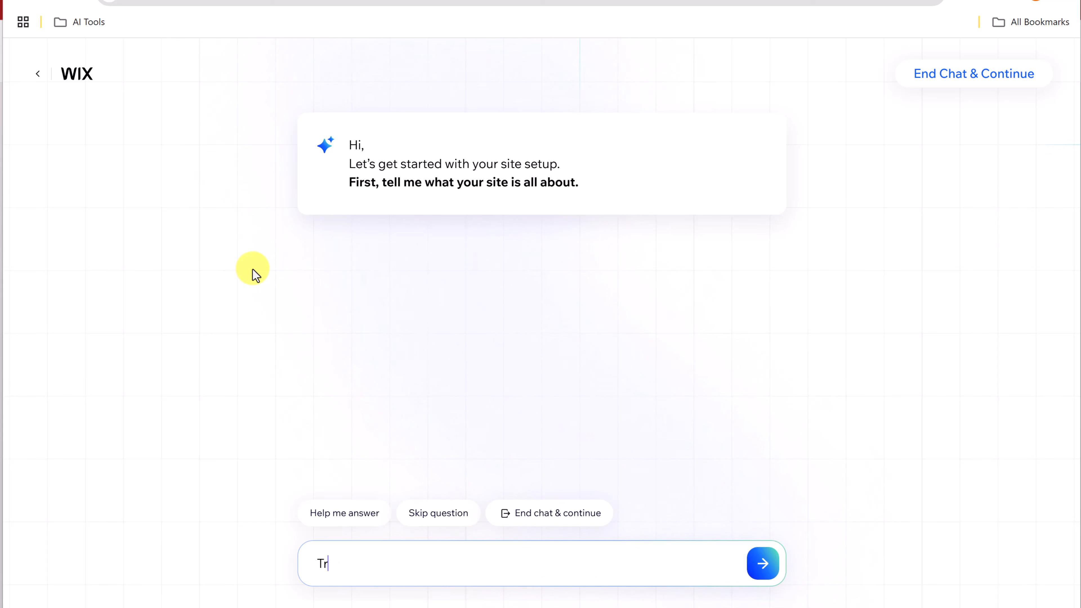
text(avel Blog)
click(763, 563)
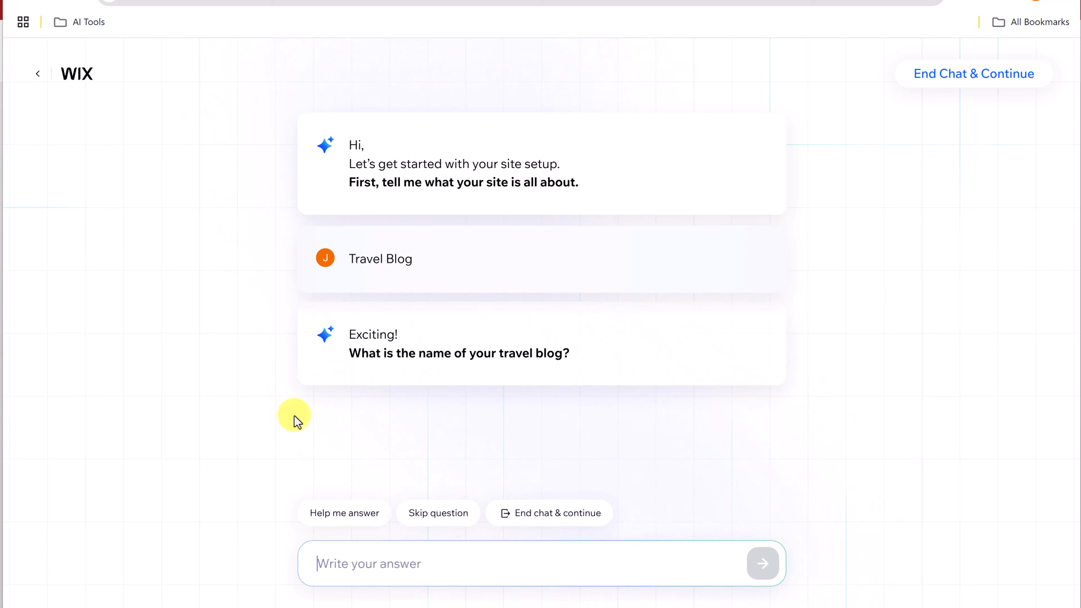
- Name the travel blog "Ashton's Adventures" in the setup chat
click(391, 553)
text(Ash)
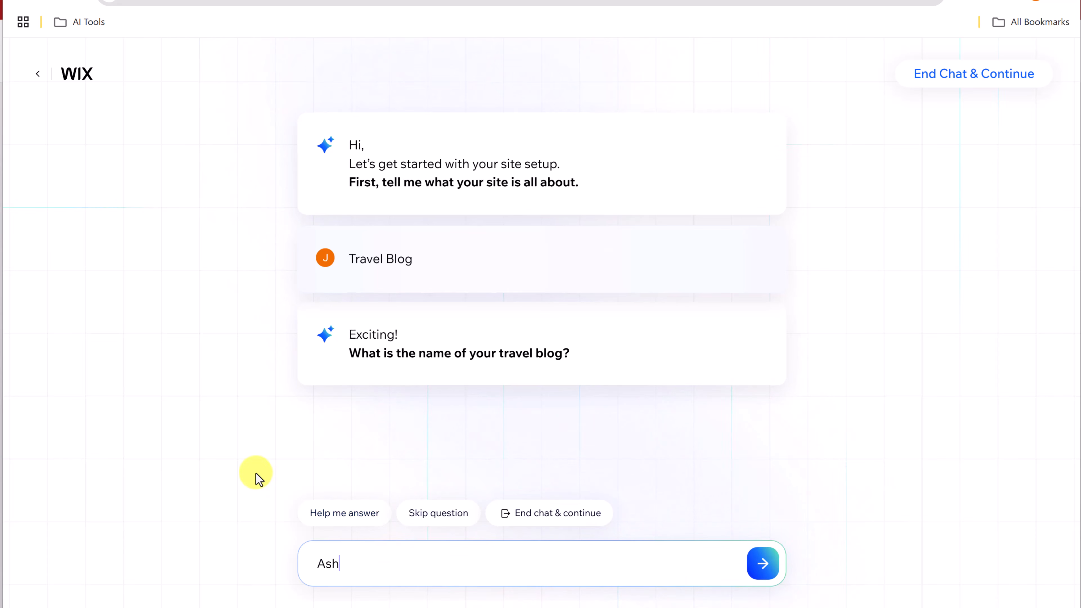
text(ton's Adventures)
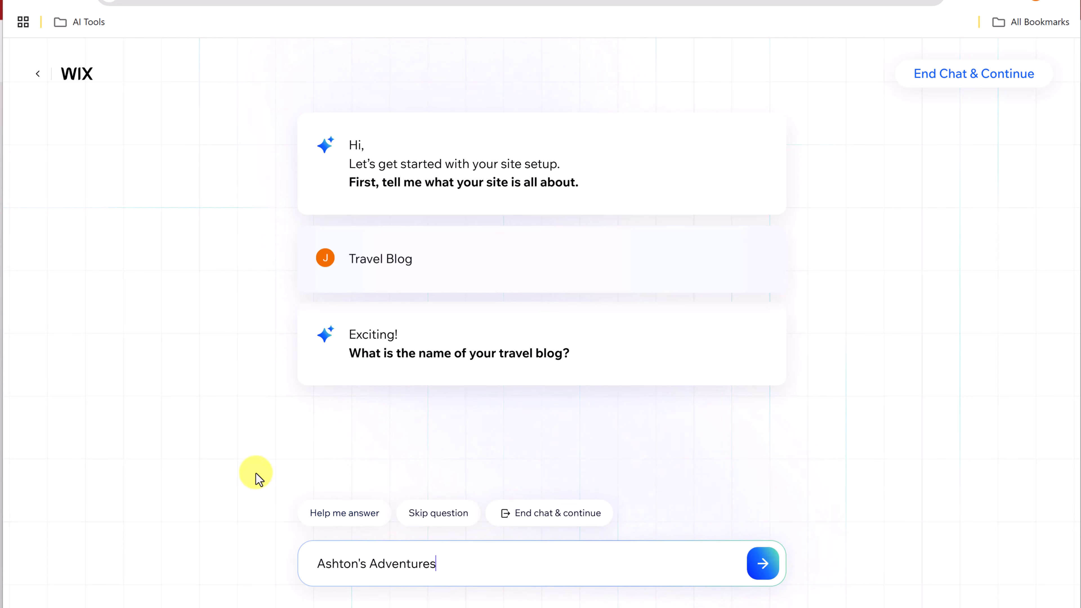
click(763, 563)
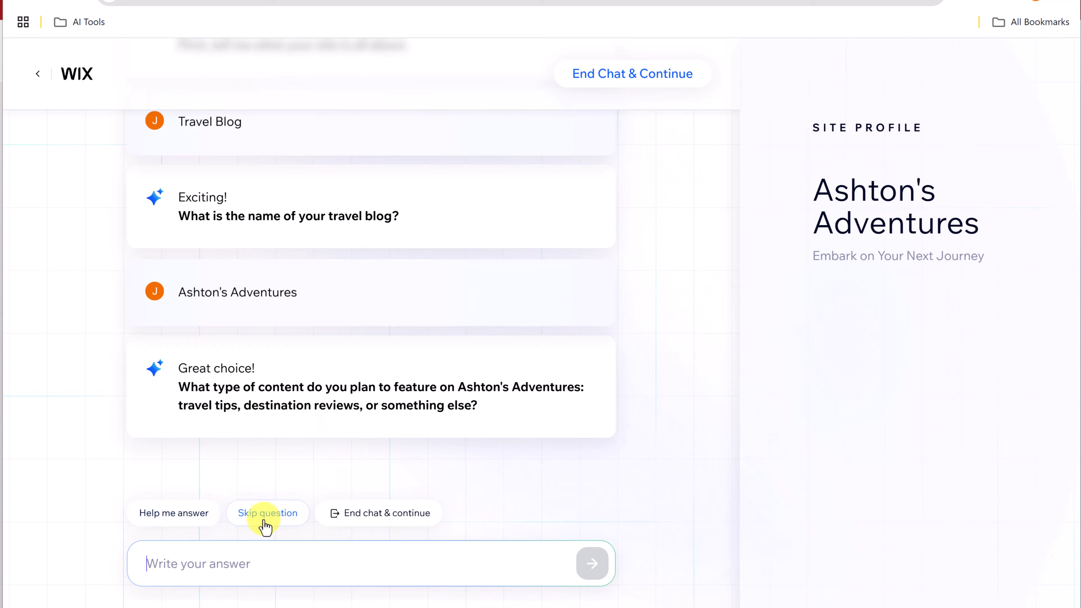
- Ask the assistant for answer suggestions, then submit "travel tips, stories" as the blog's content type
click(178, 514)
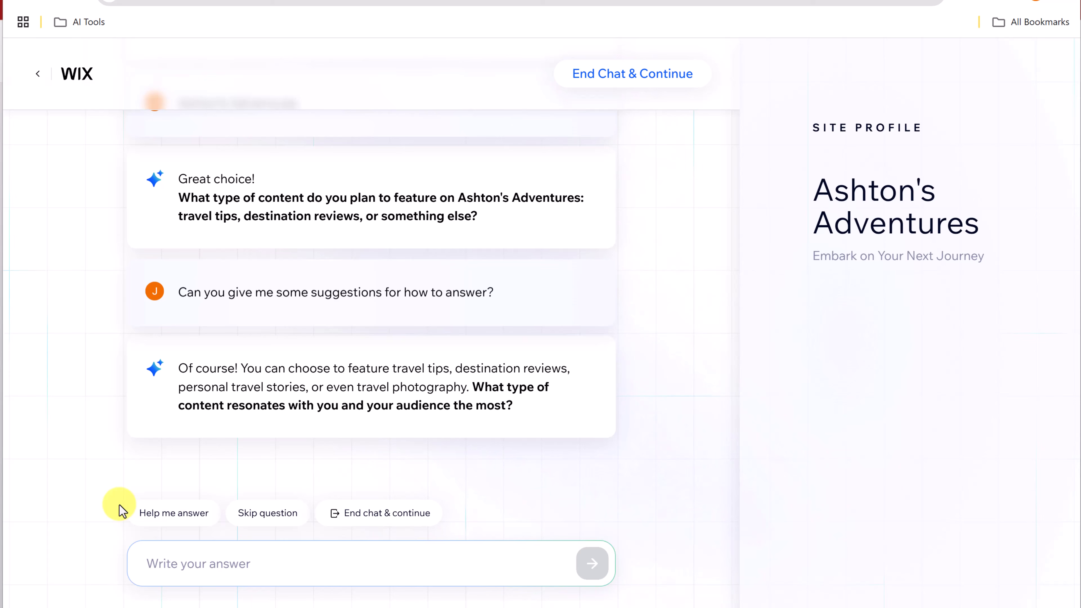
click(213, 561)
text(travel )
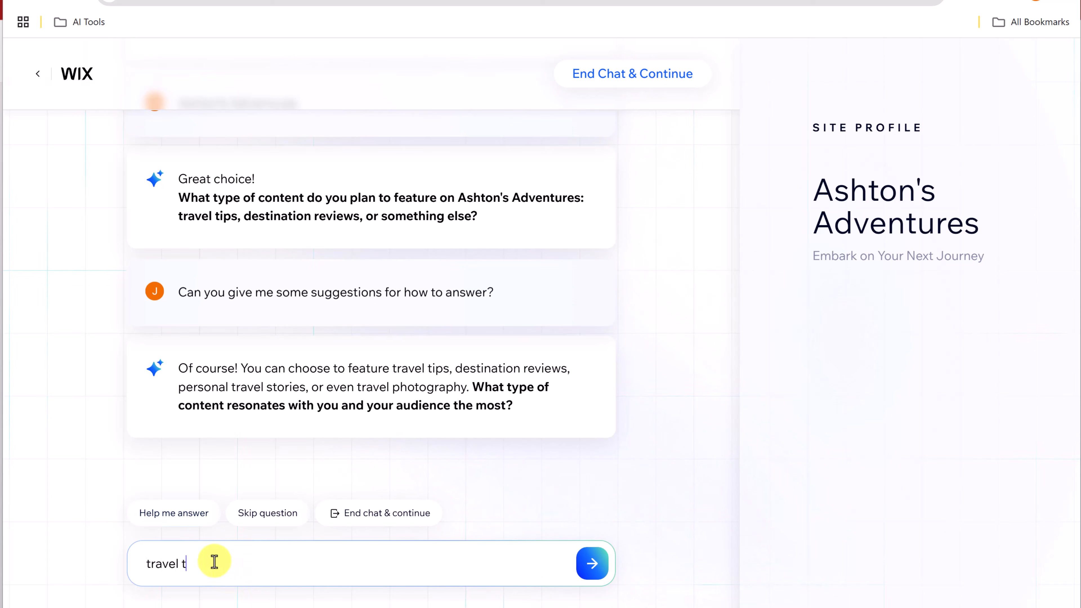
text(tips, stories)
click(591, 563)
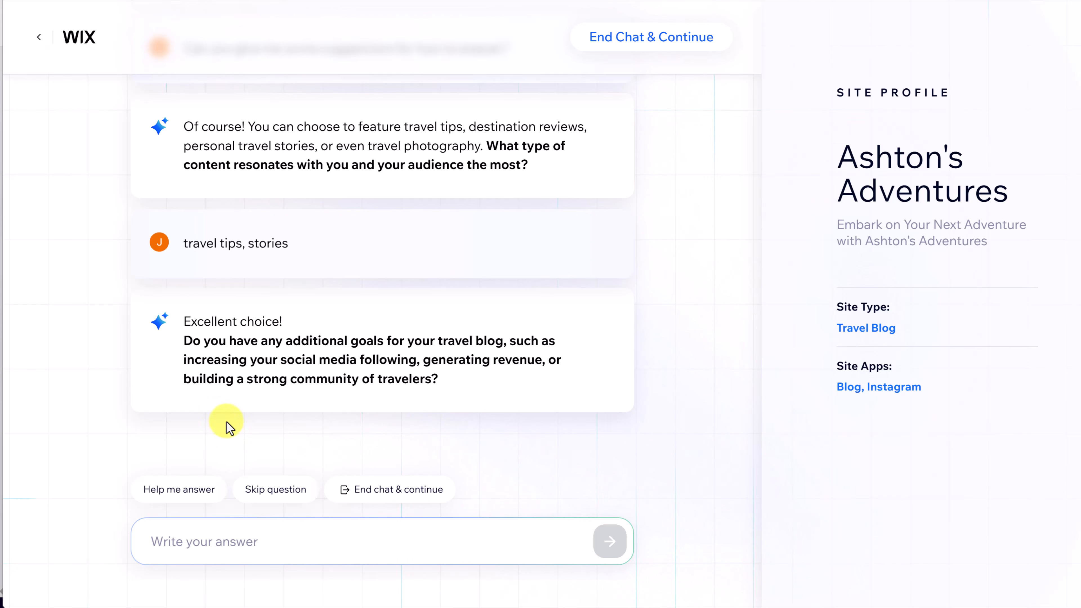
- Skip the question about additional blog goals and go to the site's dashboard
click(284, 495)
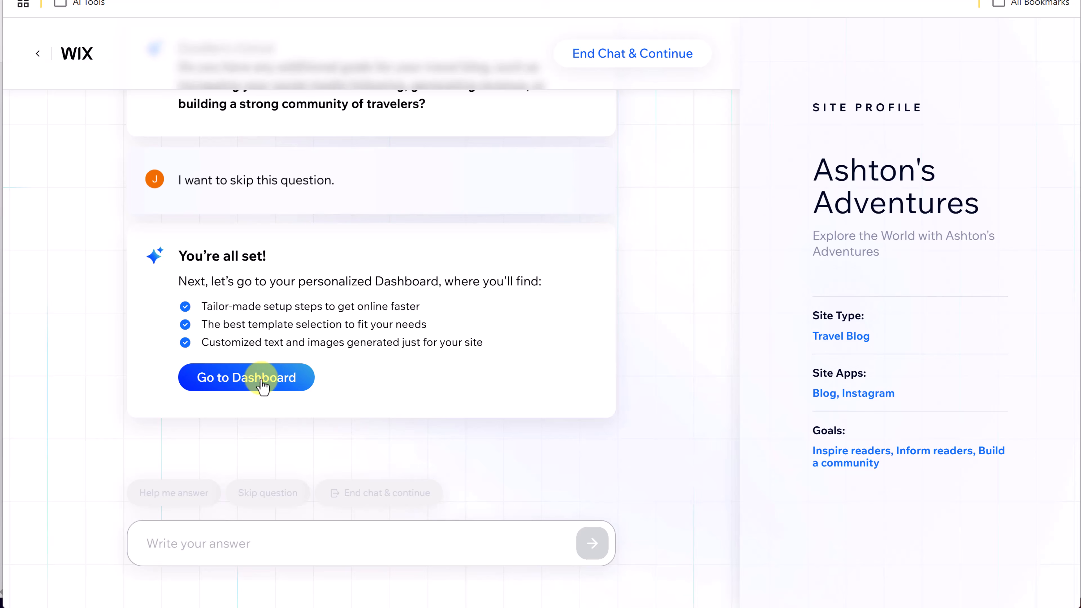
click(263, 380)
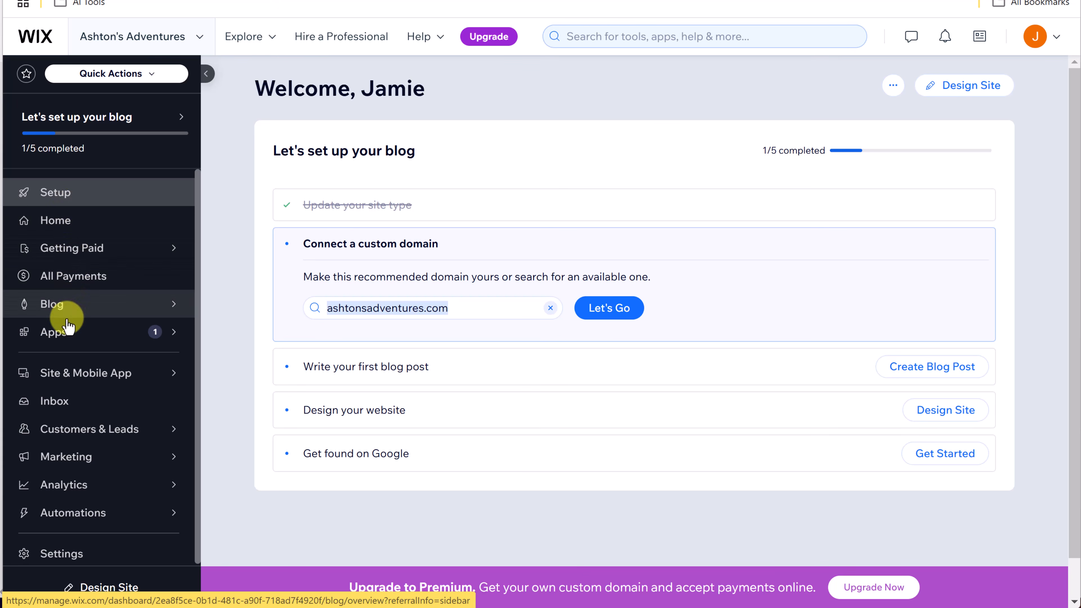
- Start designing the site from the dashboard and have AI generate a design
mouse_move(94, 370)
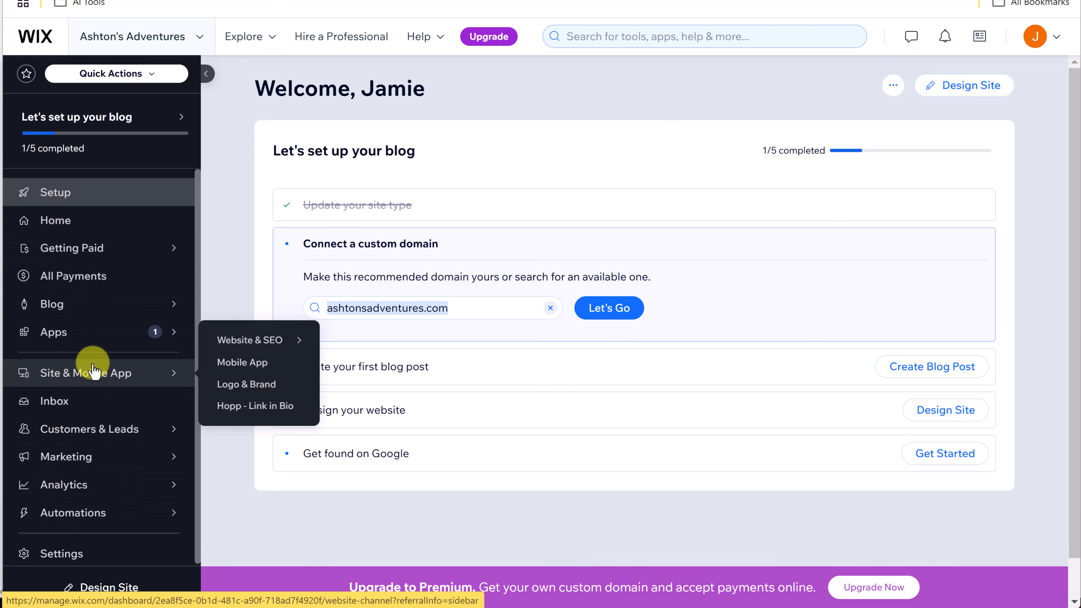
mouse_move(102, 513)
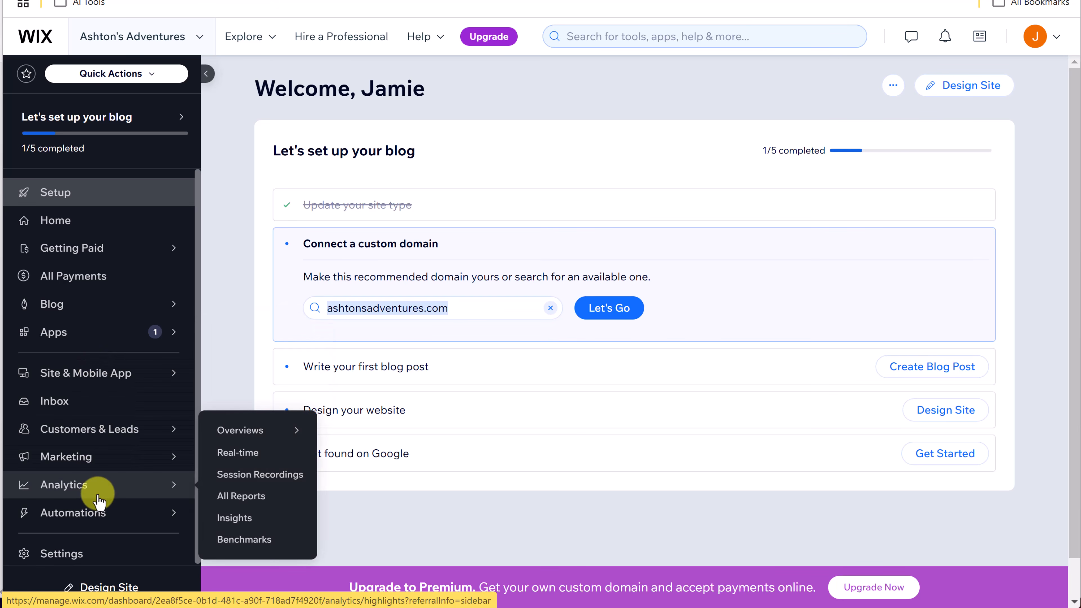
mouse_move(120, 157)
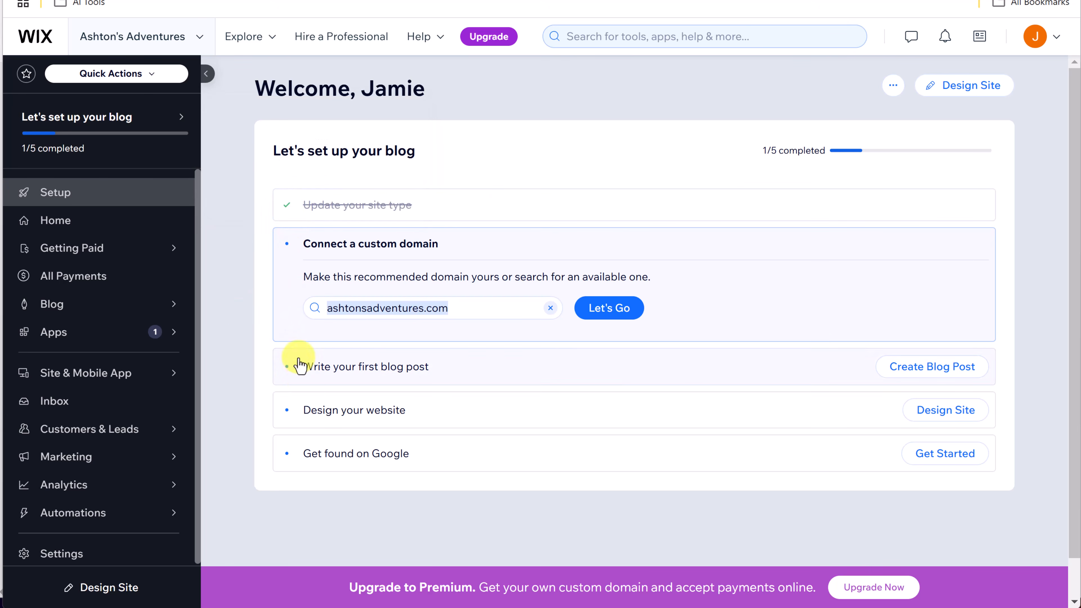
mouse_move(332, 212)
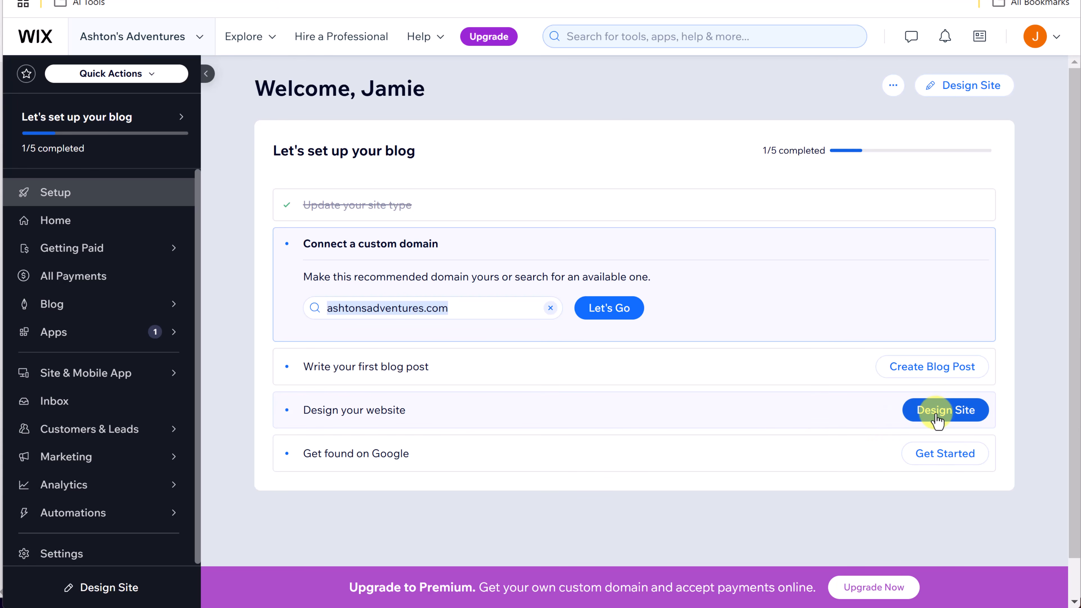
click(960, 103)
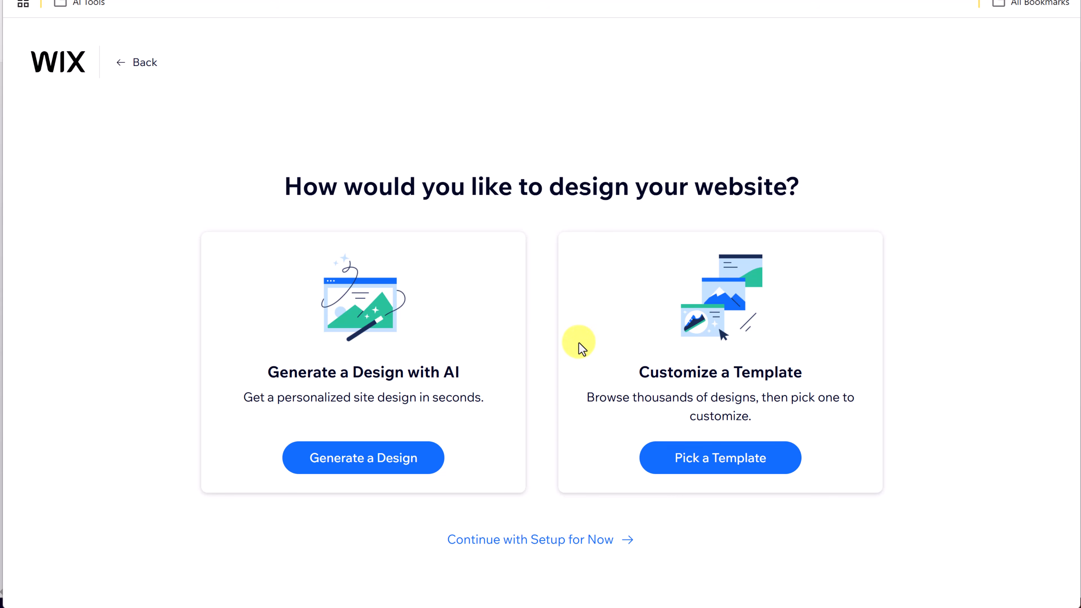
click(382, 455)
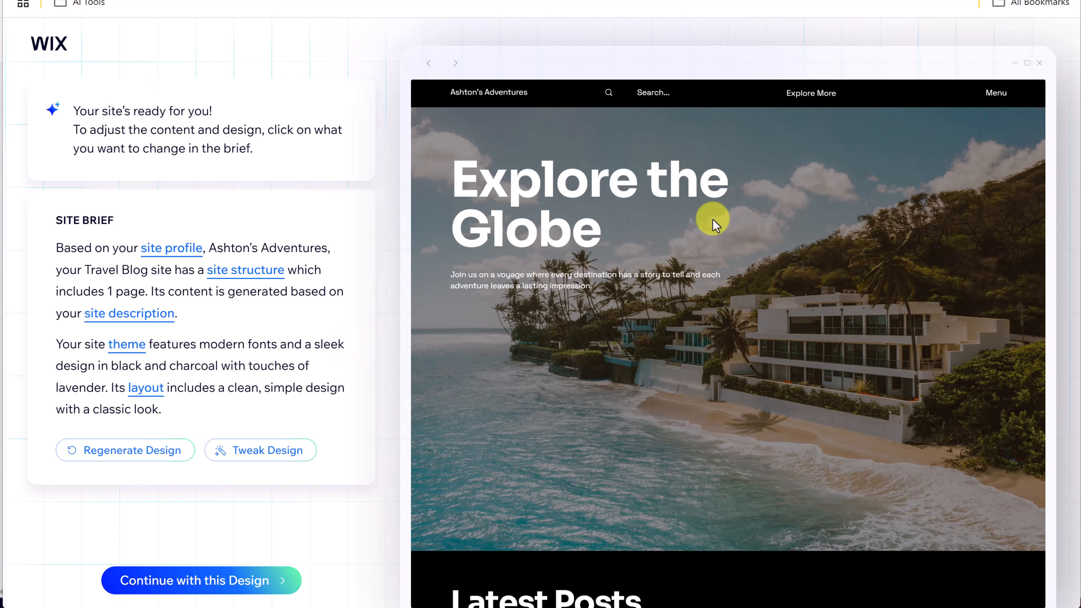
- Review the generated homepage preview through the Follow Us section, then regenerate the design
scroll(713, 224, down, 10)
scroll(707, 315, down, 5)
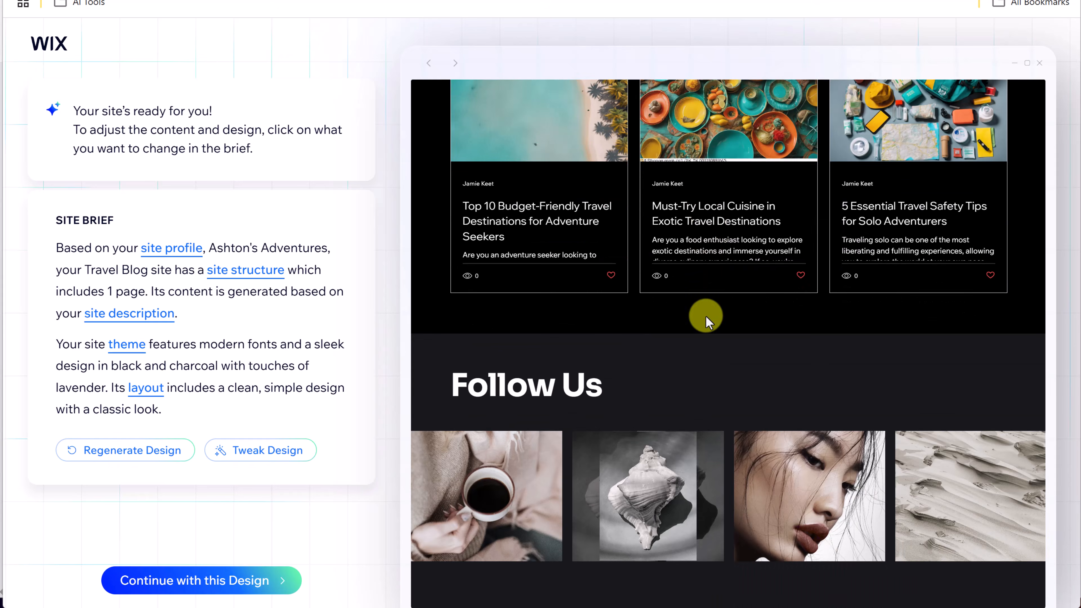
scroll(707, 347, up, 6)
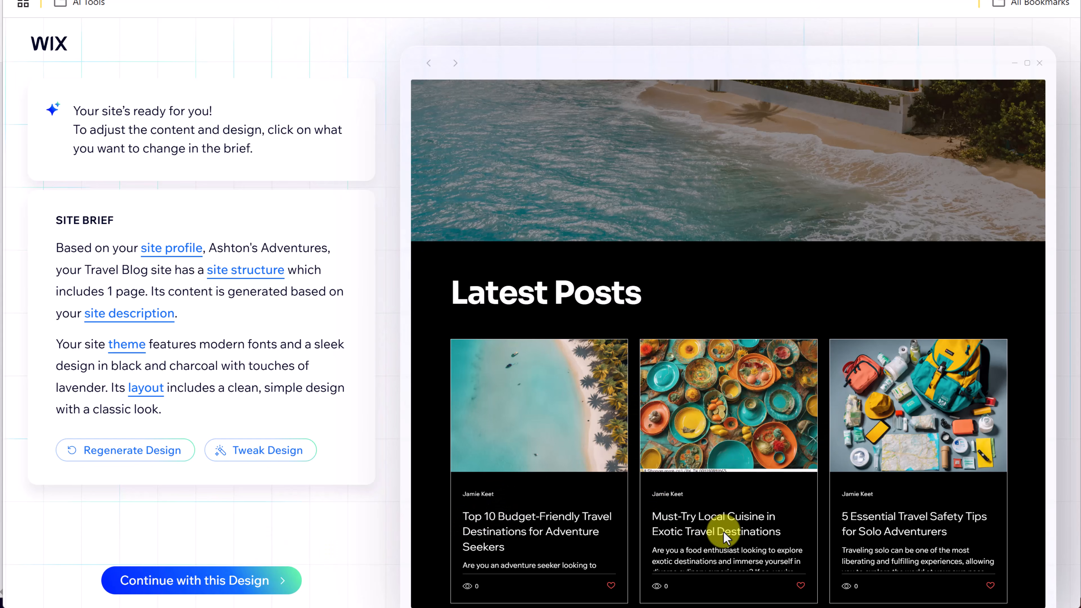
scroll(738, 470, up, 5)
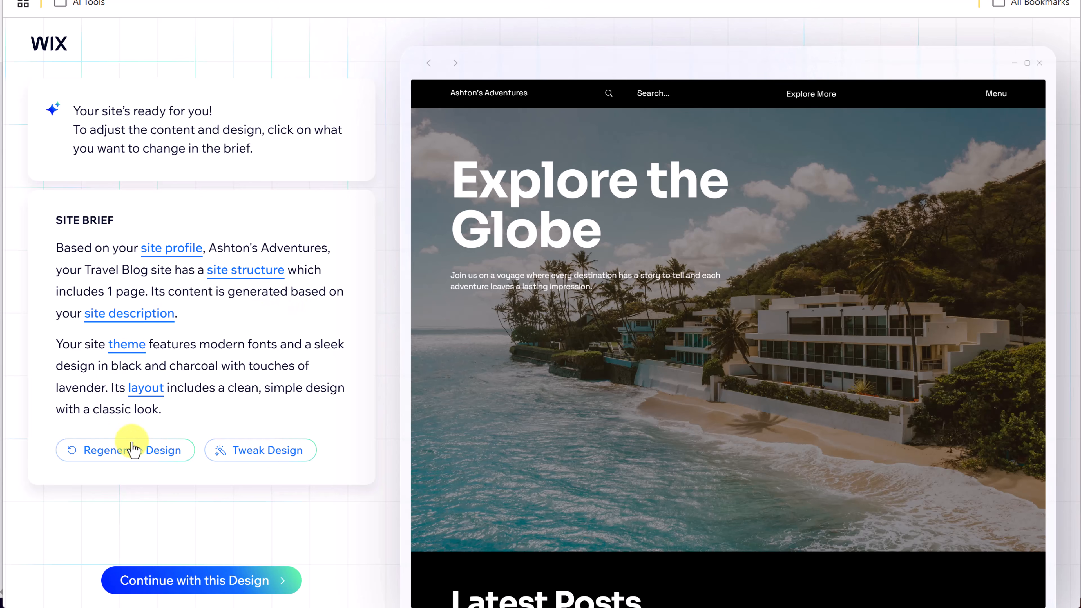
click(140, 455)
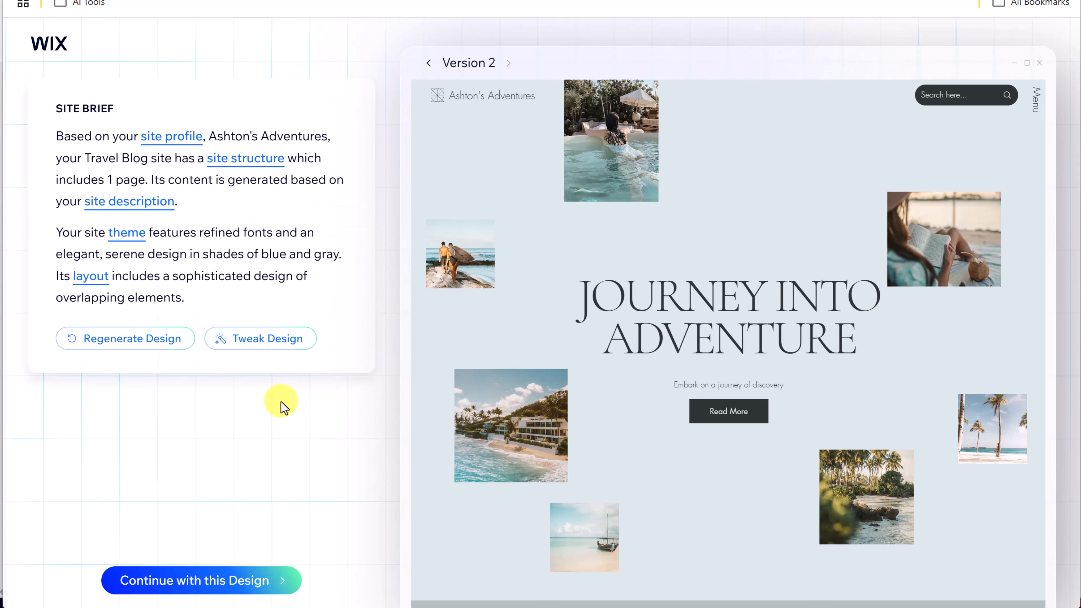
- Check the version history with Version 2 kept selected, then tweak that design
click(471, 64)
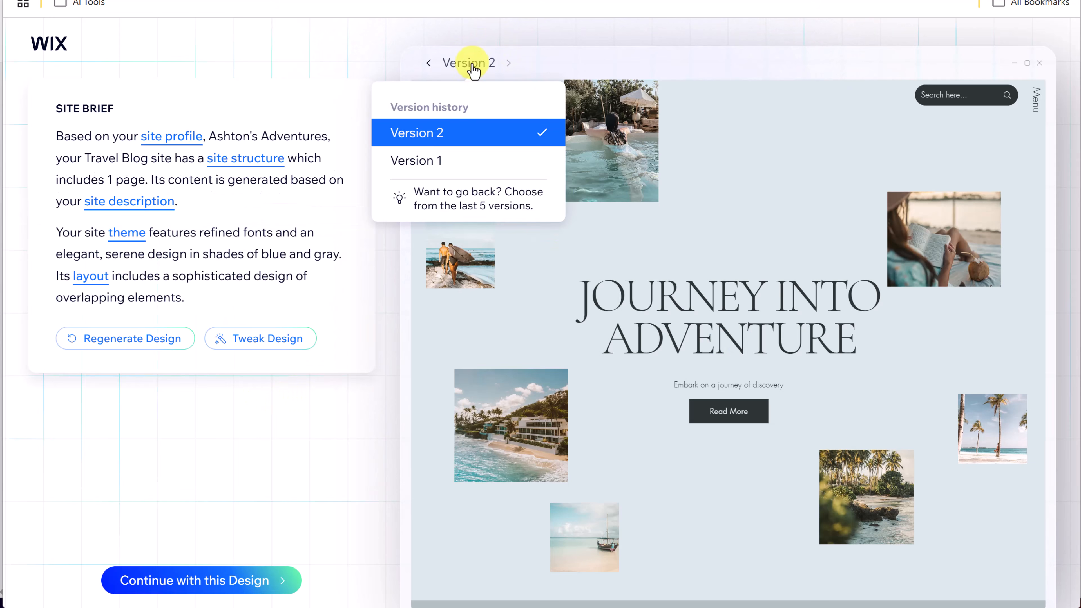
click(461, 142)
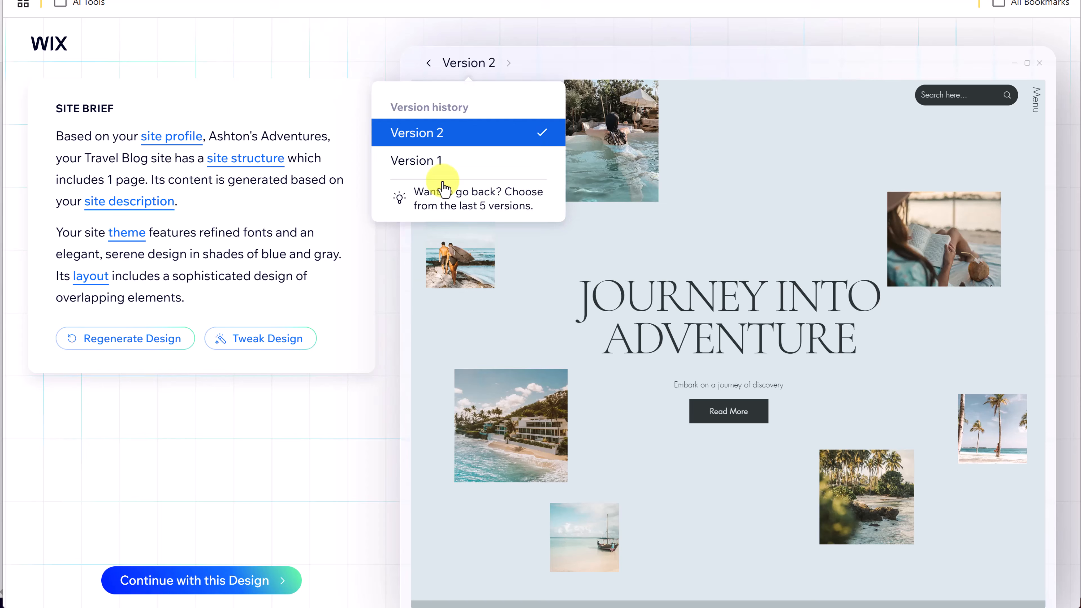
click(301, 347)
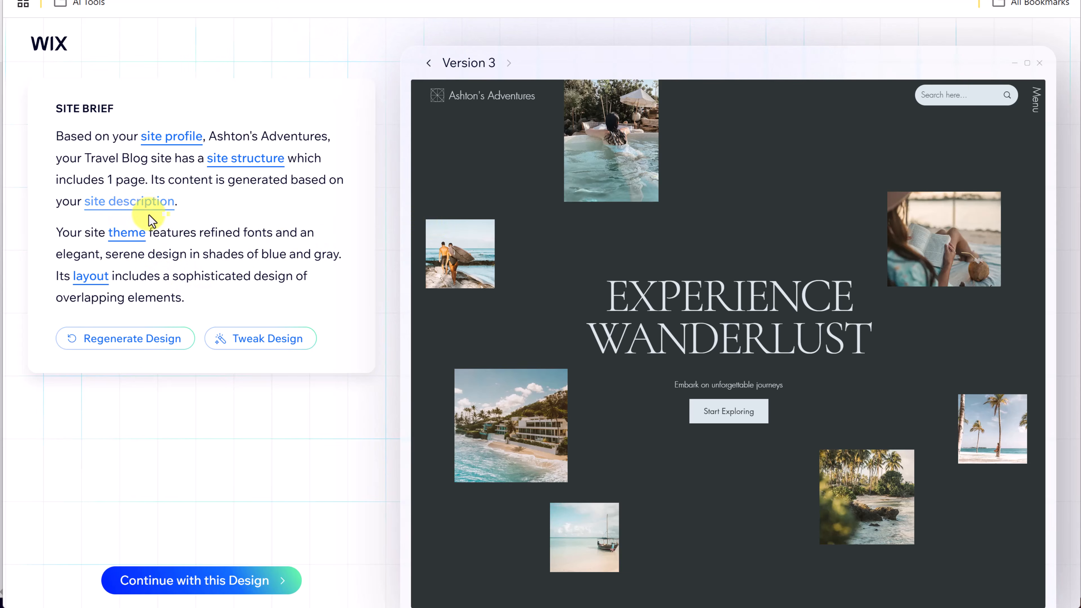
- Open the theme options from the site brief and generate a new site theme
click(125, 233)
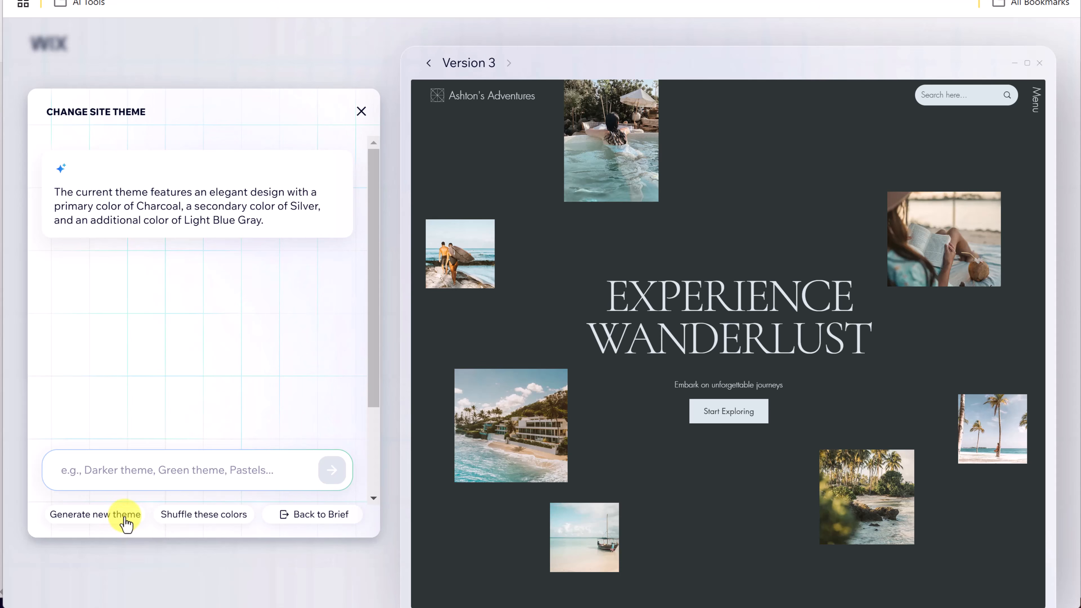
click(121, 528)
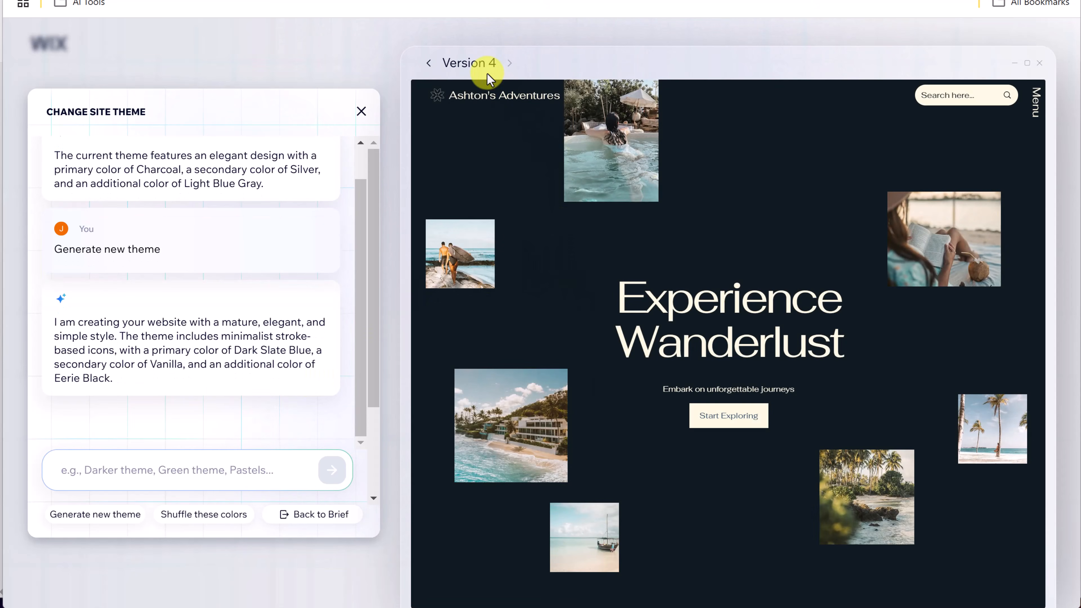
- Restore Version 1 of the design from the version history and review its homepage sections
click(480, 65)
click(431, 223)
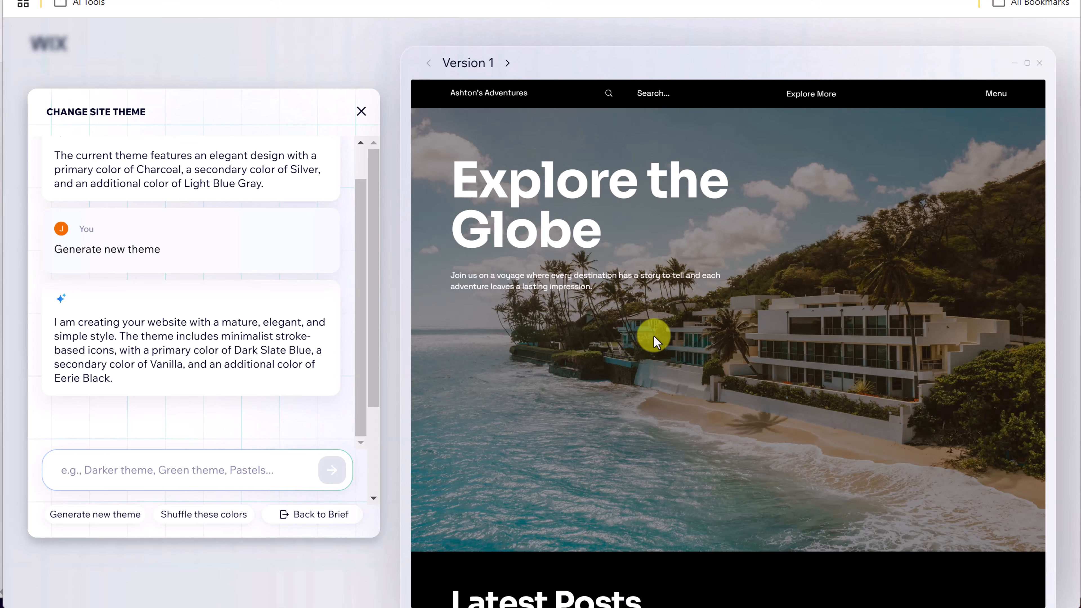
scroll(660, 345, down, 3)
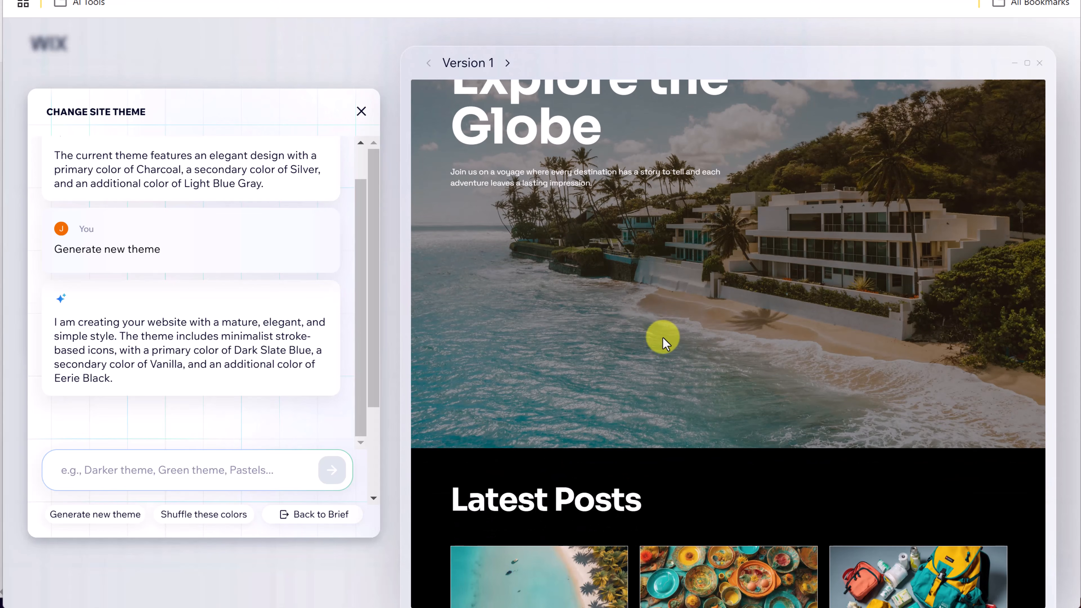
scroll(659, 343, down, 10)
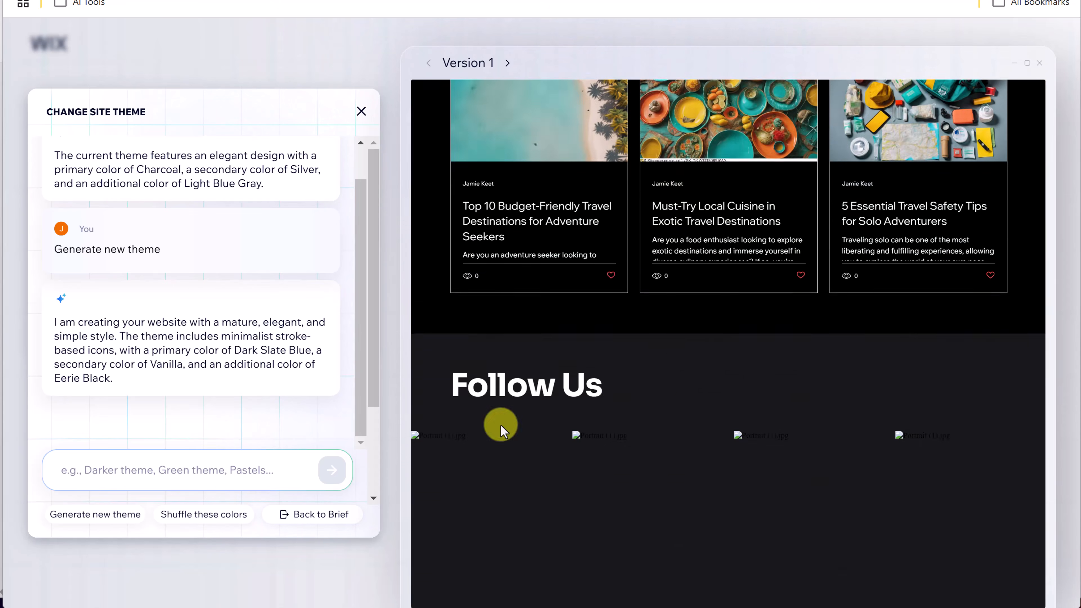
- Close the theme options, accept the Version 1 design, and continue to the editor without choosing a domain
click(359, 113)
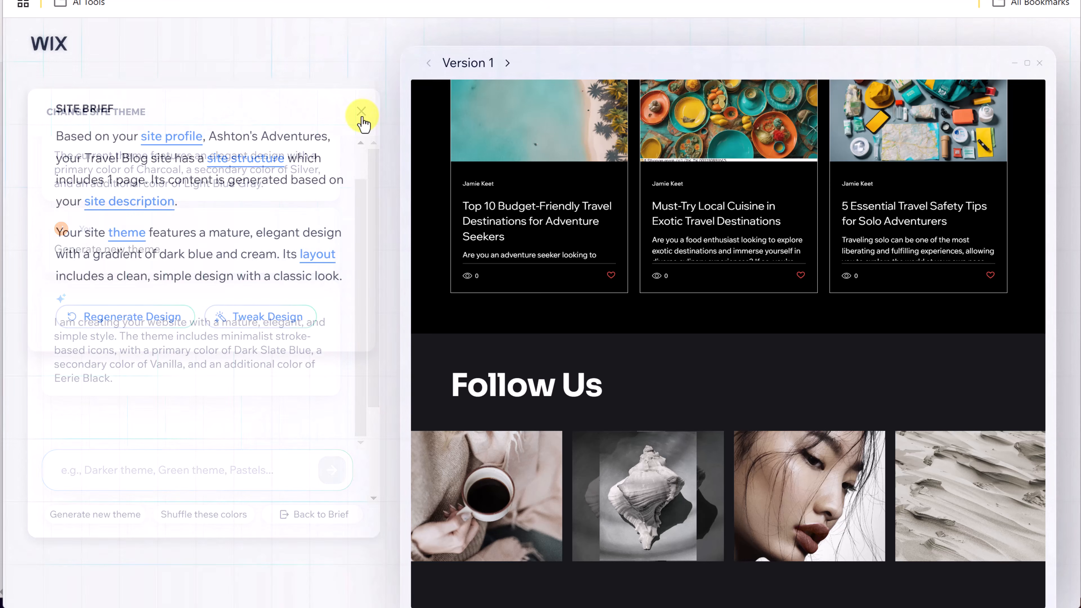
click(278, 589)
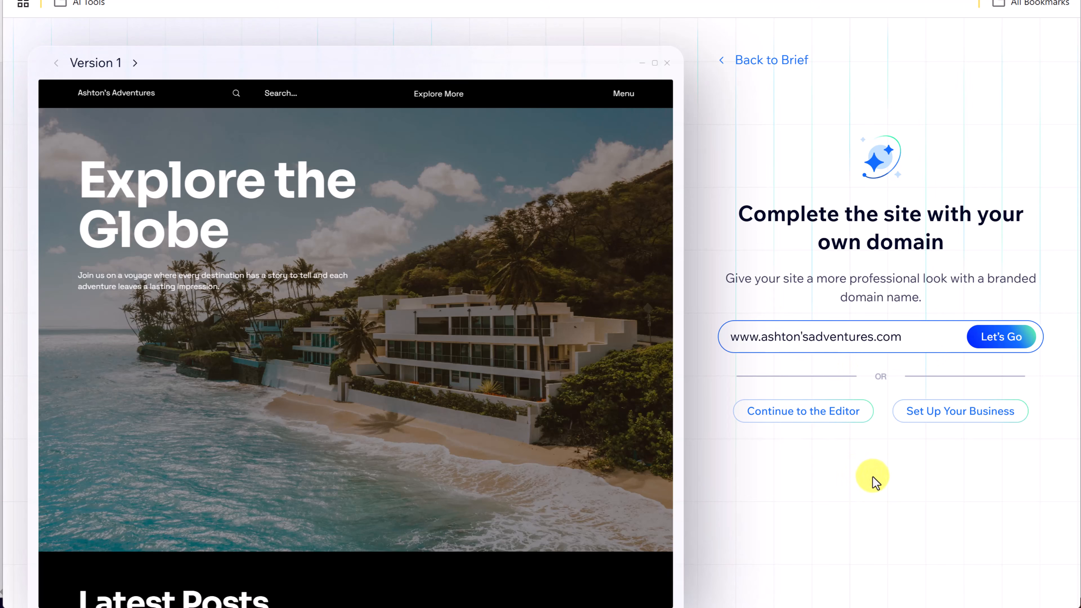
click(795, 418)
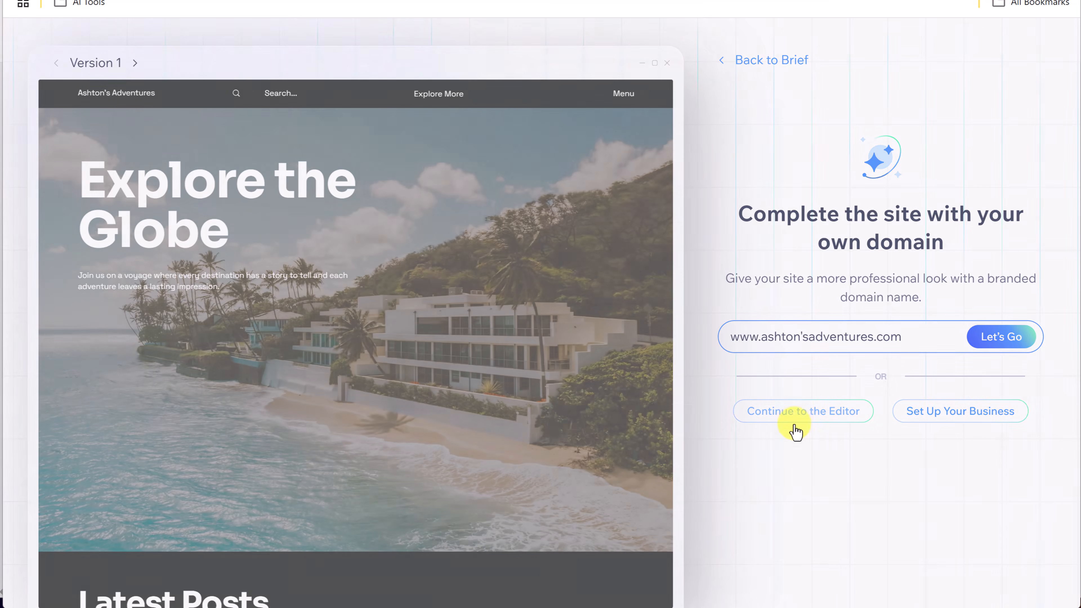
- Review the homepage sections in the editor, from the Welcome banner down to the Latest Posts
scroll(541, 332, down, 10)
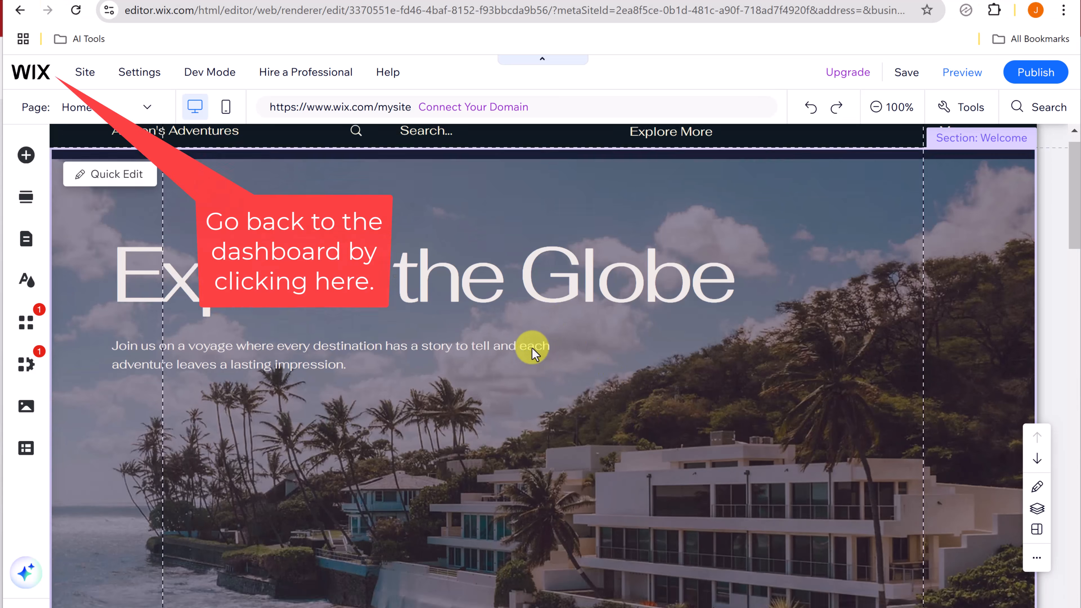
scroll(538, 367, down, 10)
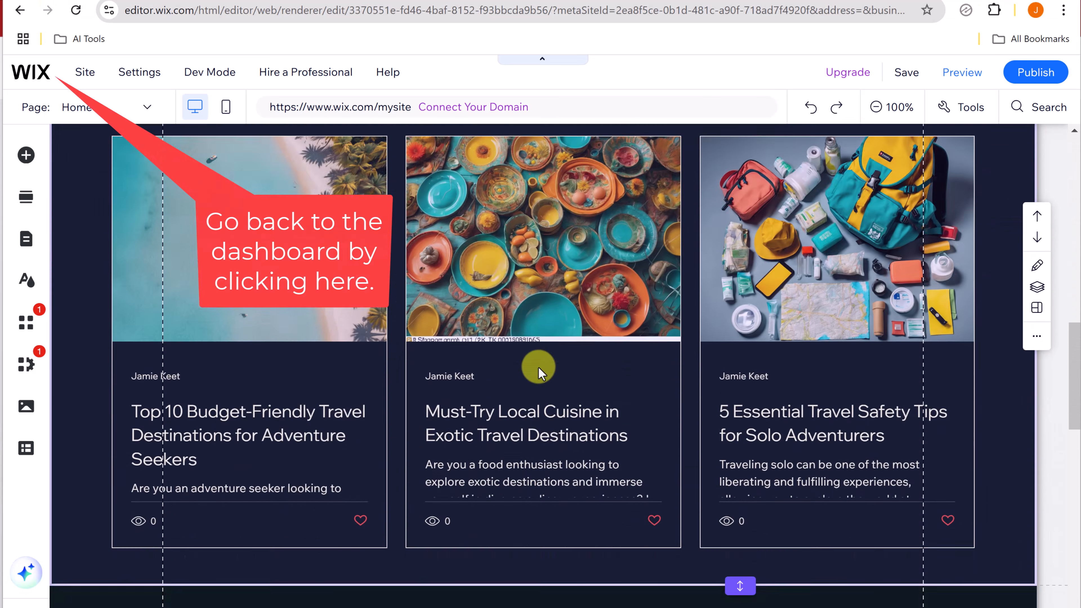
scroll(542, 471, up, 6)
scroll(541, 471, up, 10)
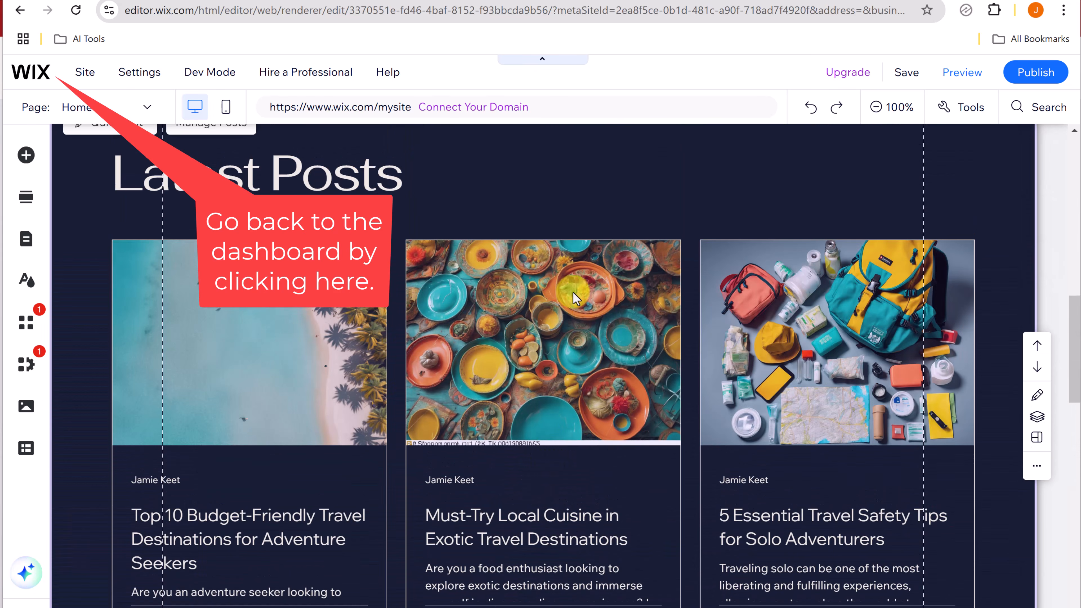
scroll(579, 387, up, 3)
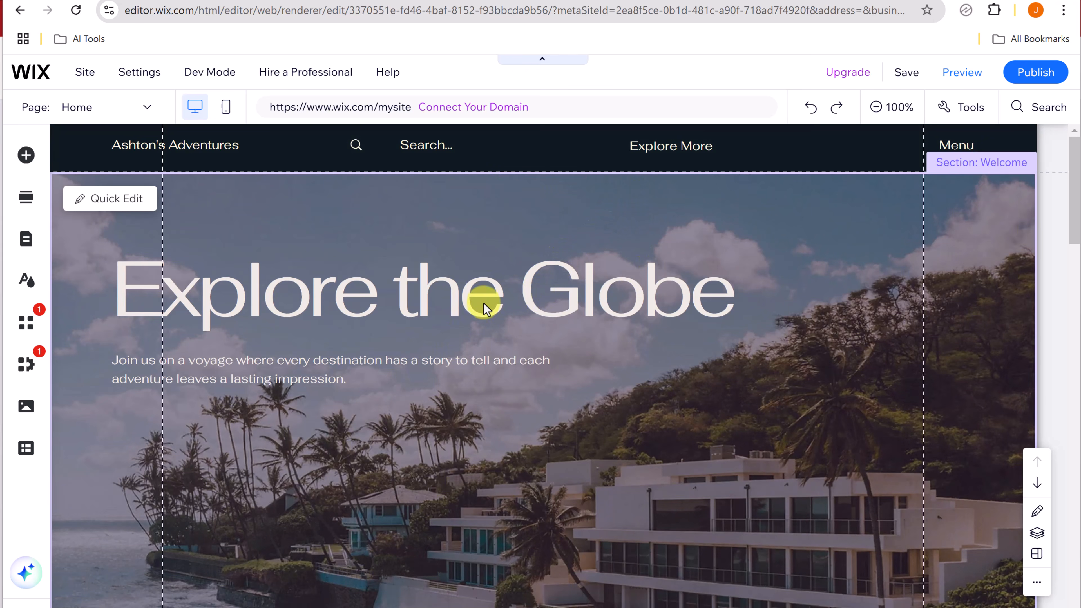
scroll(484, 299, down, 10)
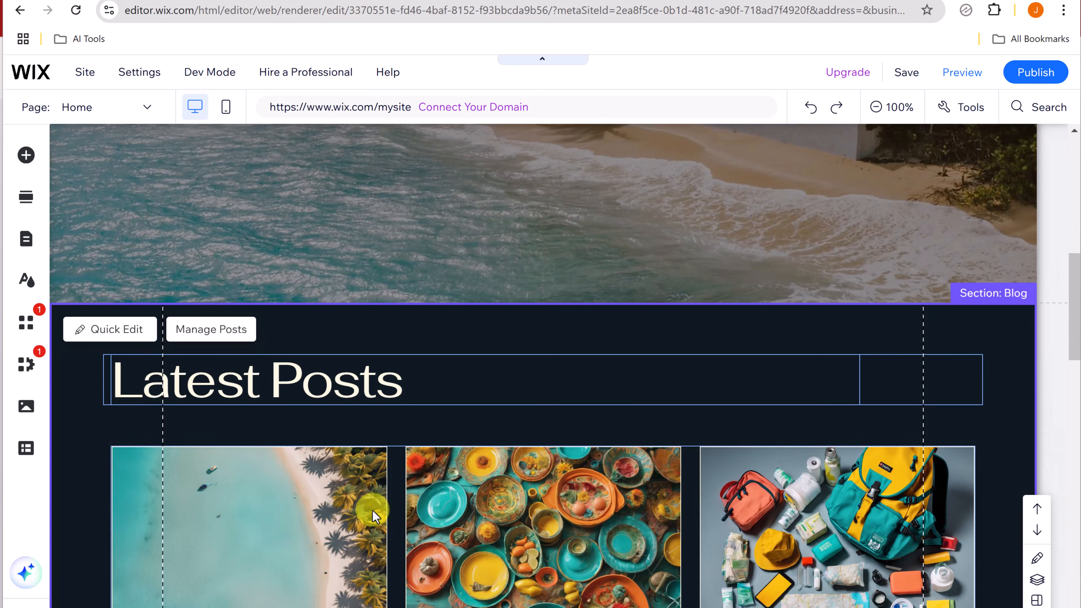
click(377, 507)
scroll(635, 230, up, 10)
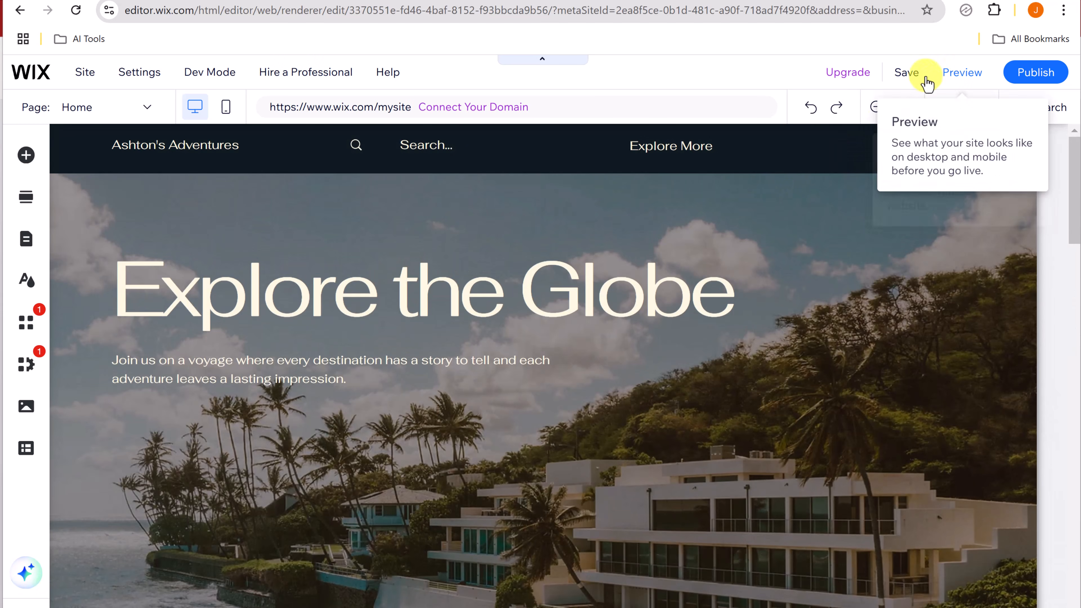
- Preview the site and browse its blog page listing all posts
click(953, 81)
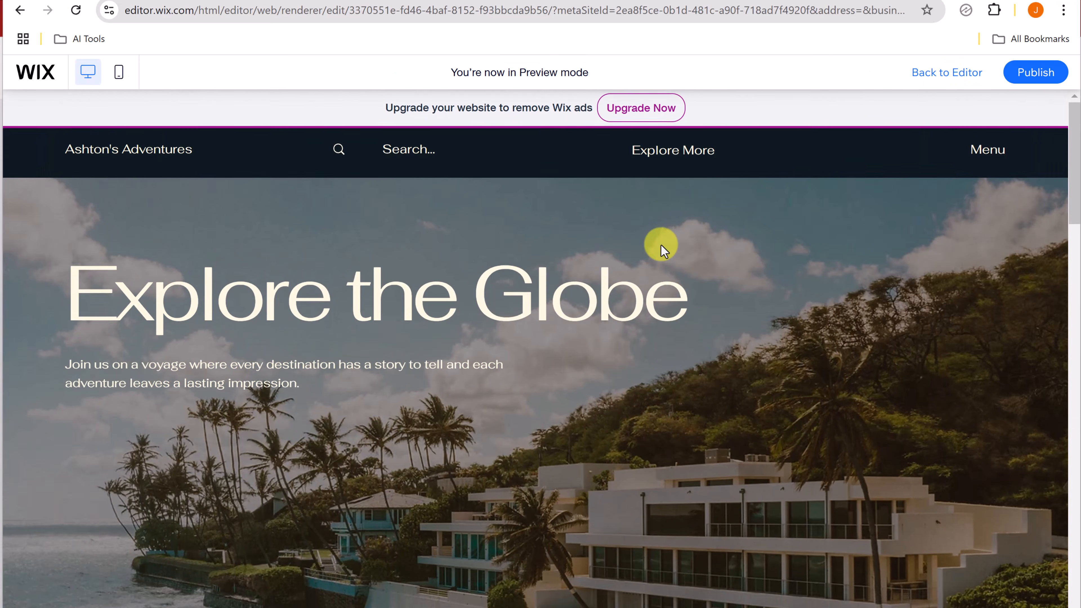
scroll(537, 315, down, 1)
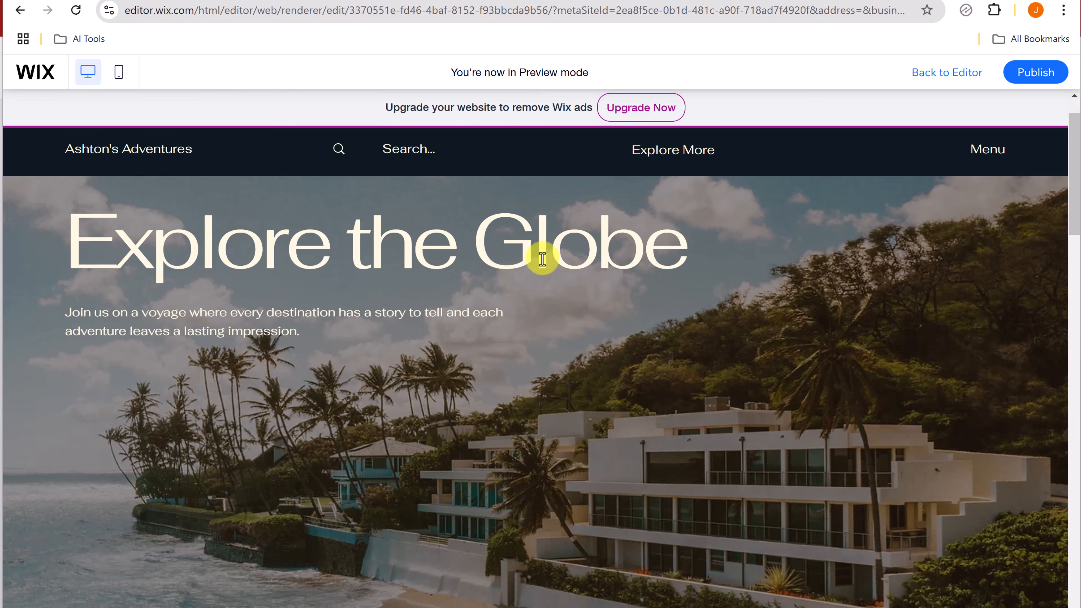
click(996, 153)
click(753, 343)
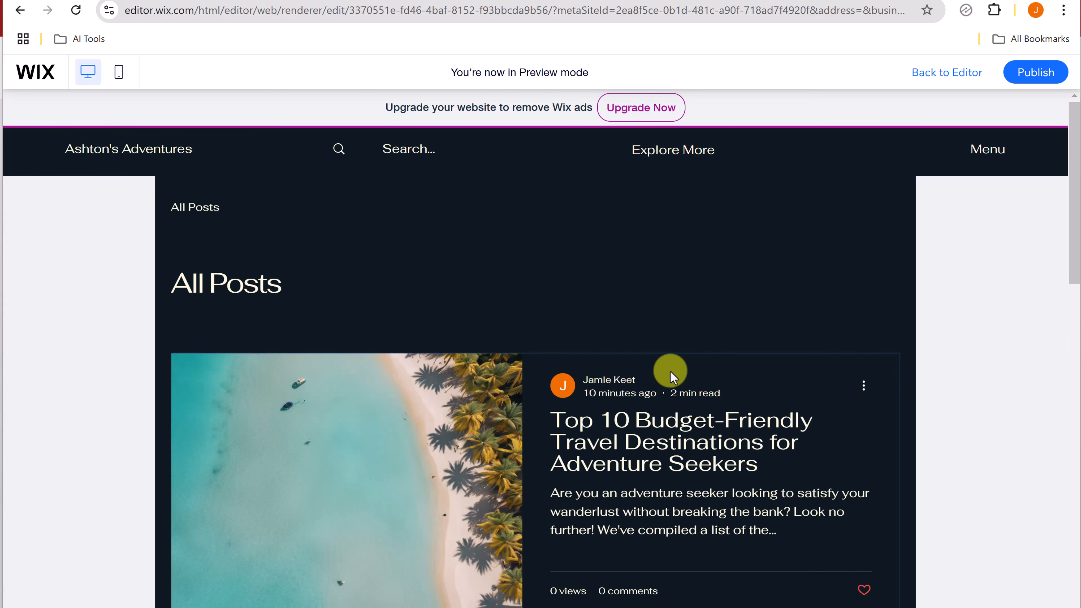
scroll(624, 310, down, 4)
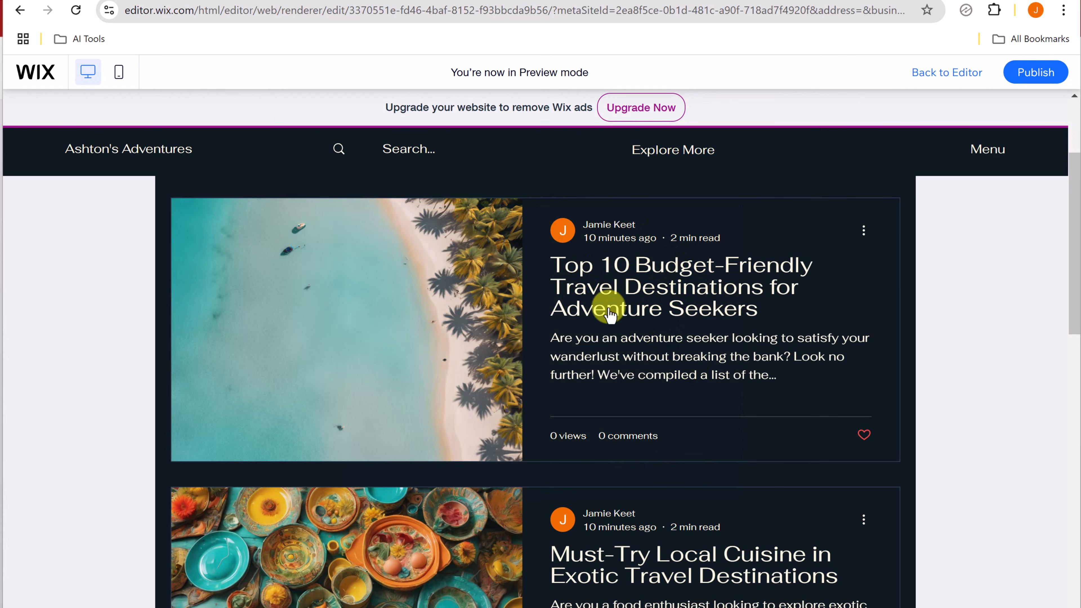
scroll(613, 383, up, 3)
- Open the post "Top 10 Budget-Friendly Travel Destinations for Adventure Seekers" and read through it
click(607, 427)
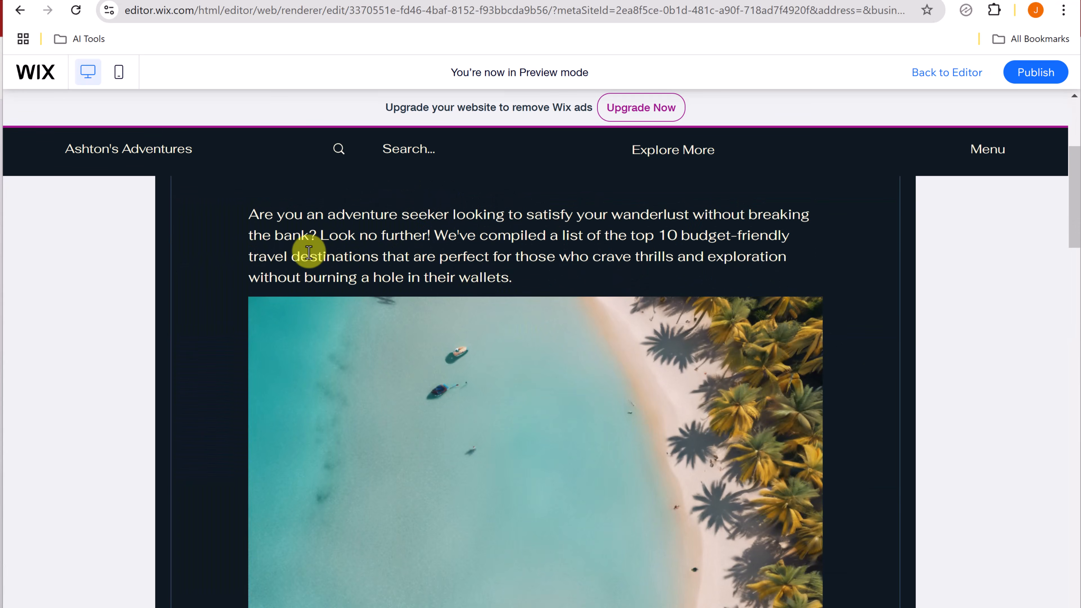
scroll(526, 295, down, 3)
scroll(525, 326, down, 15)
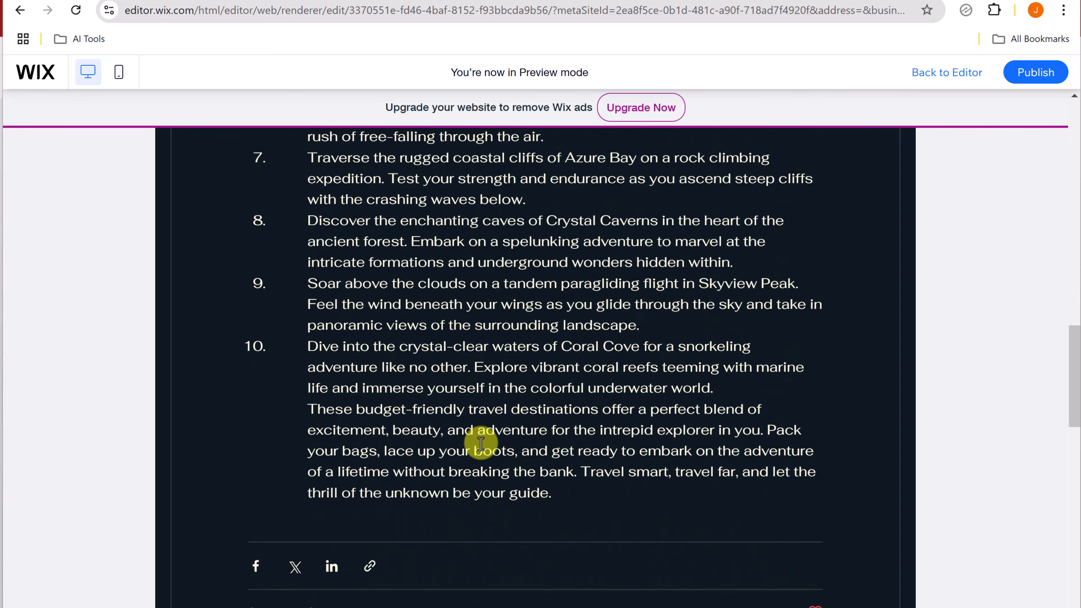
scroll(483, 442, up, 20)
scroll(517, 400, up, 2)
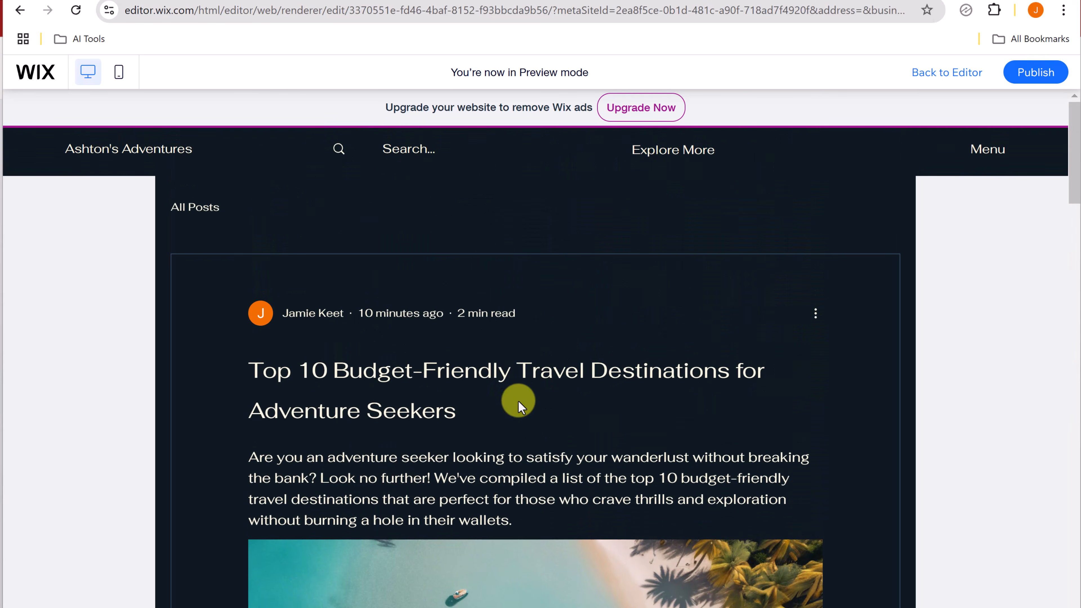
- Go back to the previewed site's home page and return to the editor
click(986, 149)
click(772, 302)
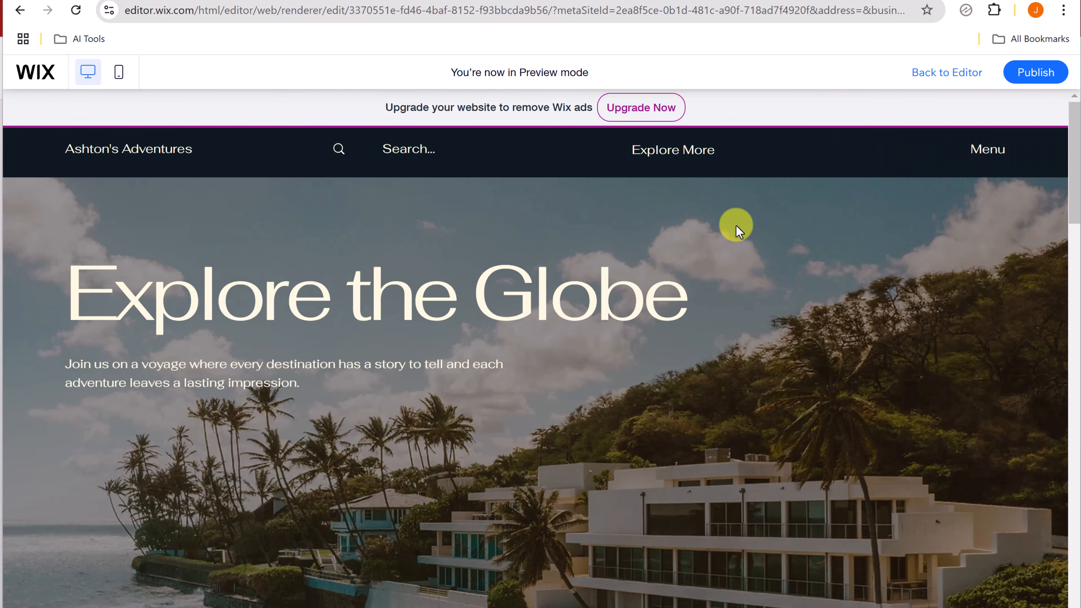
scroll(669, 316, down, 1)
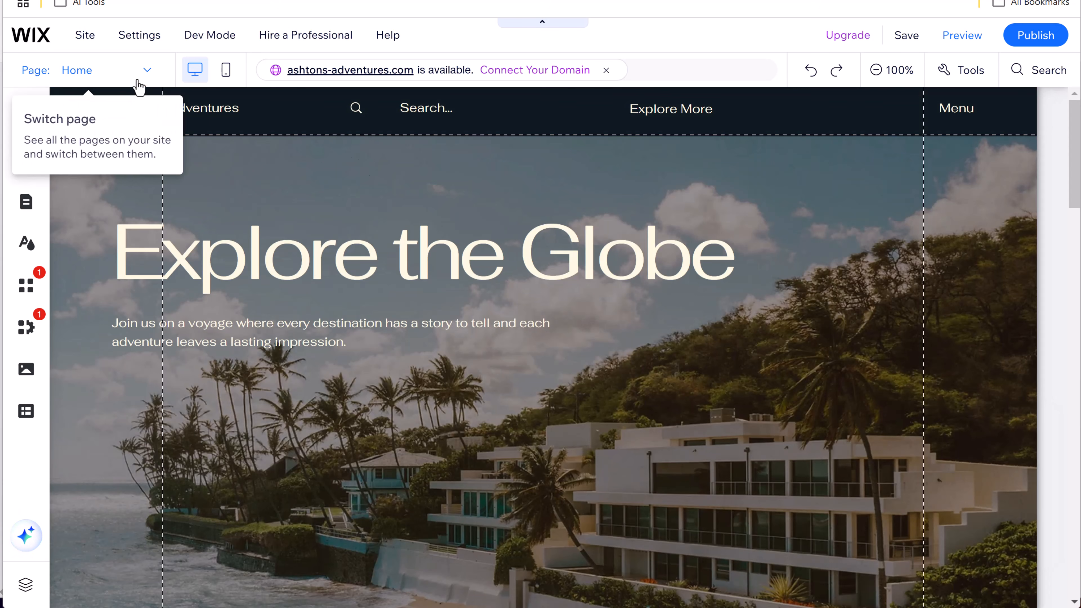
- Switch the editor to the Blog site page, look over its posts, and return to the Home page
click(141, 79)
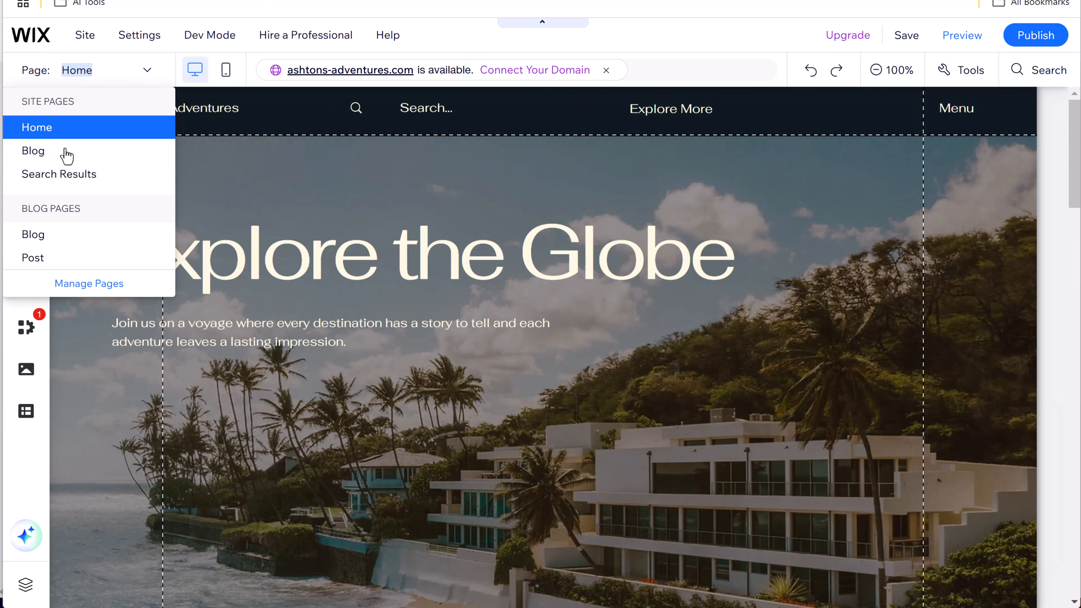
click(34, 151)
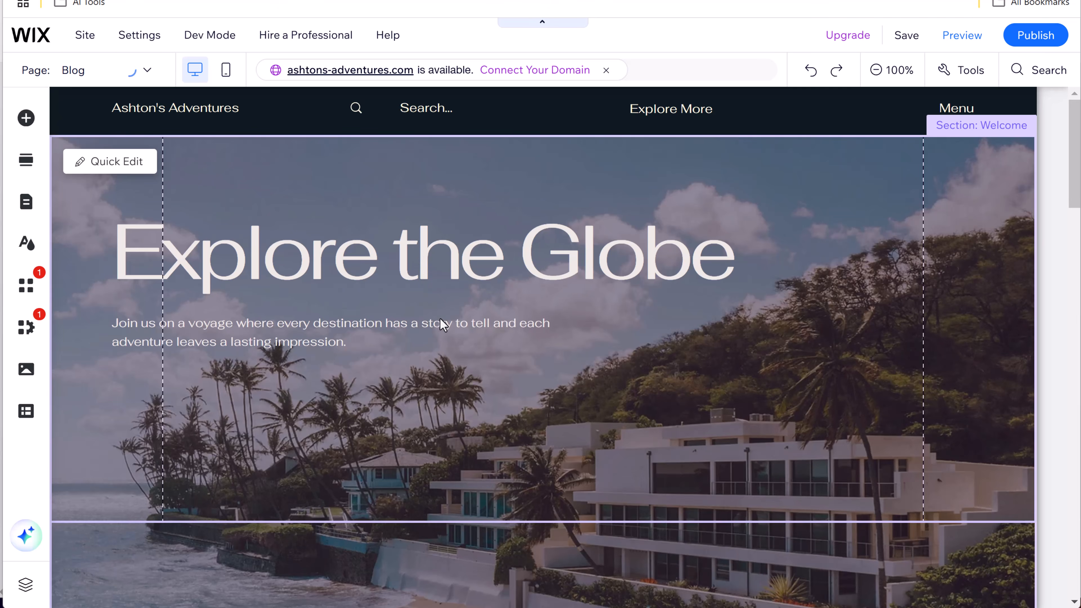
scroll(555, 448, down, 8)
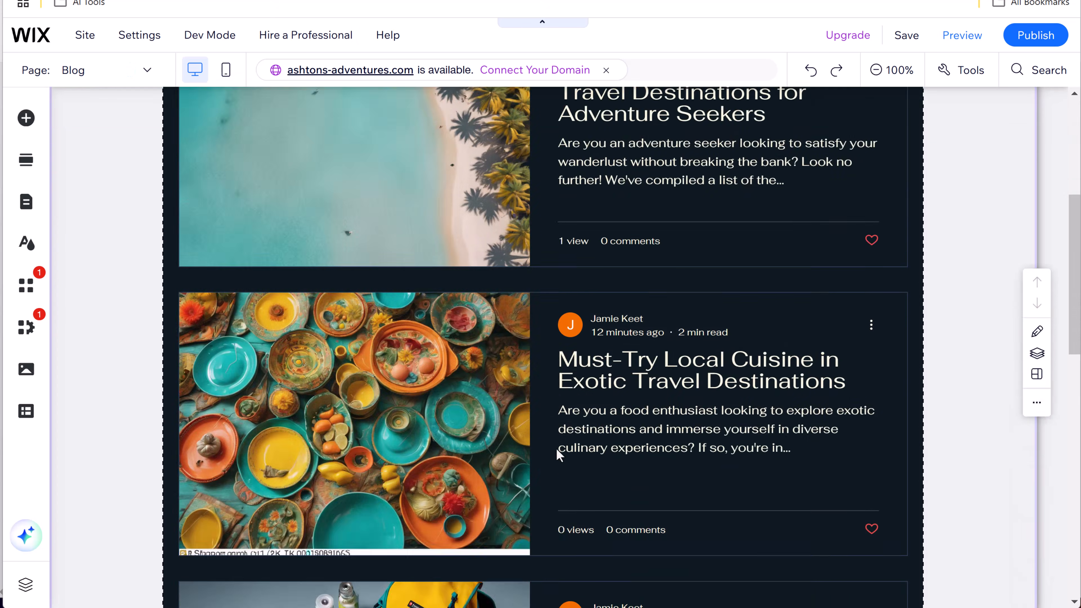
scroll(556, 448, up, 8)
click(112, 76)
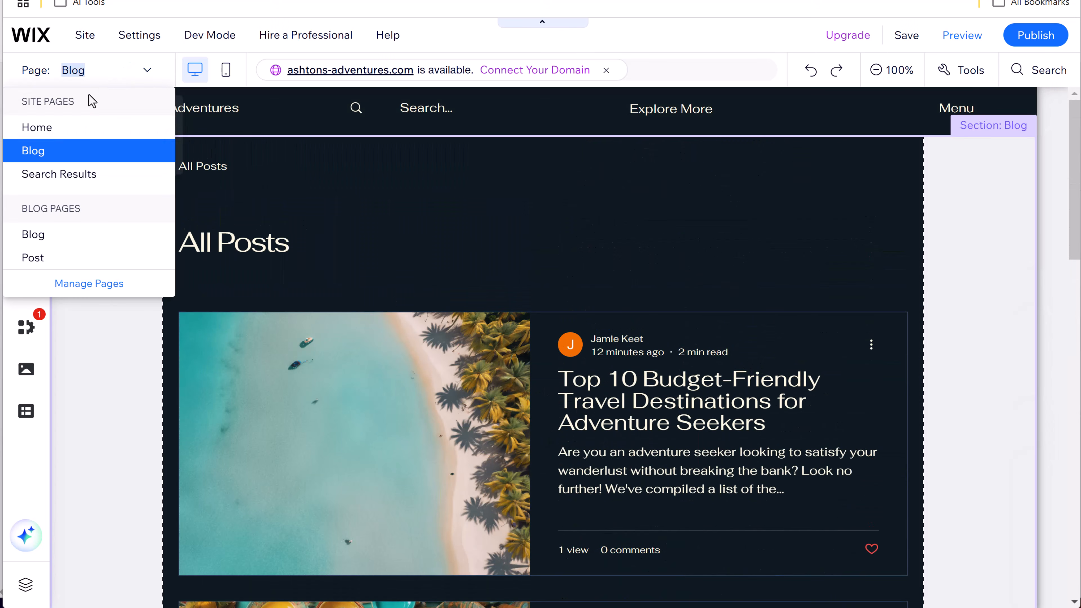
click(55, 128)
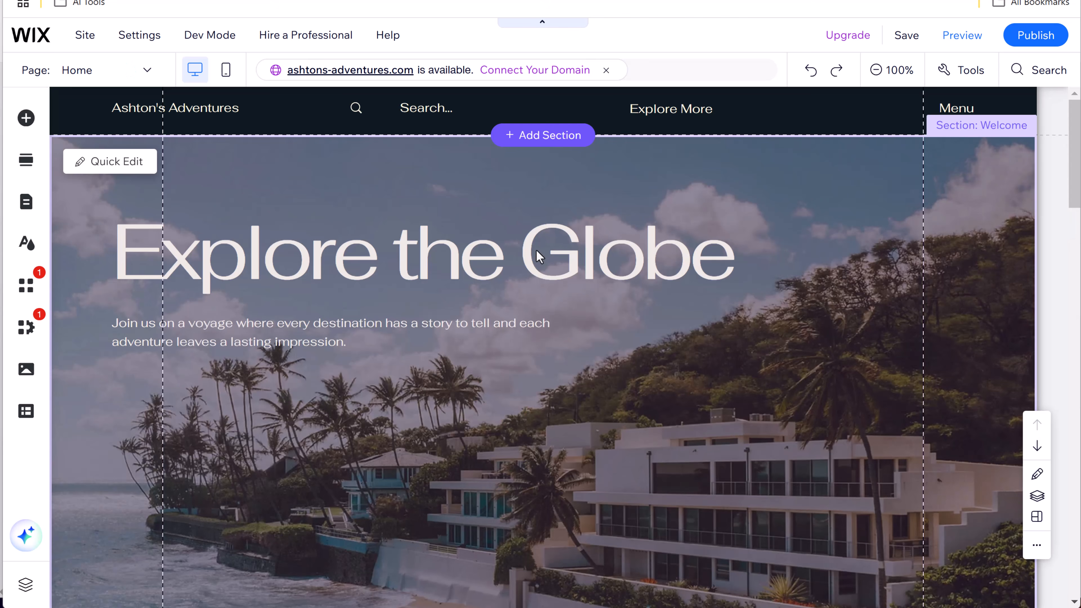
- Show the Home page at 50% zoom and review its layout down to the footer
click(899, 79)
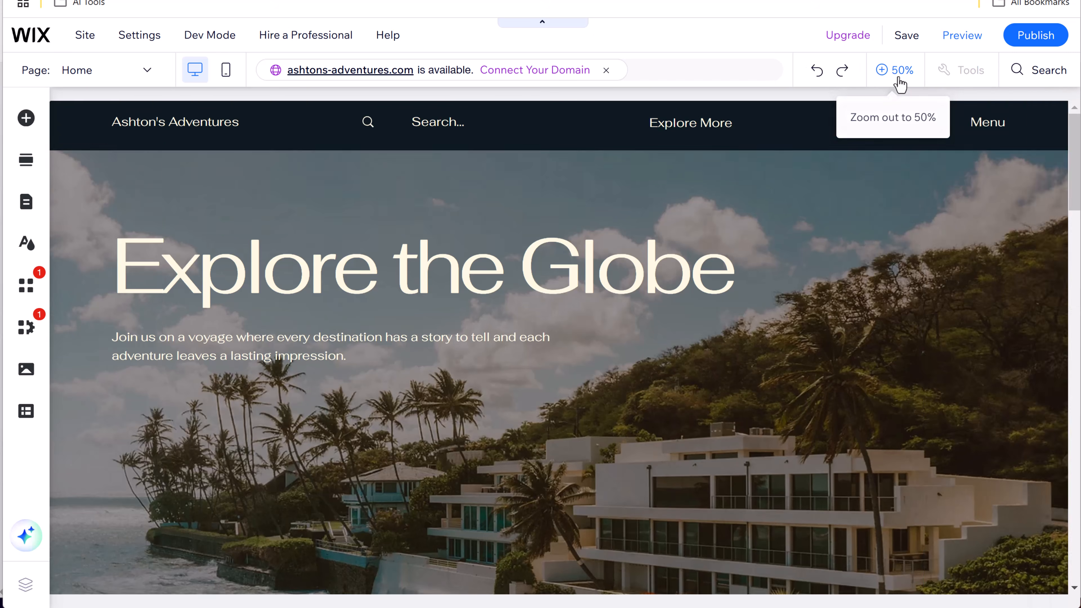
scroll(602, 360, down, 5)
scroll(587, 389, down, 3)
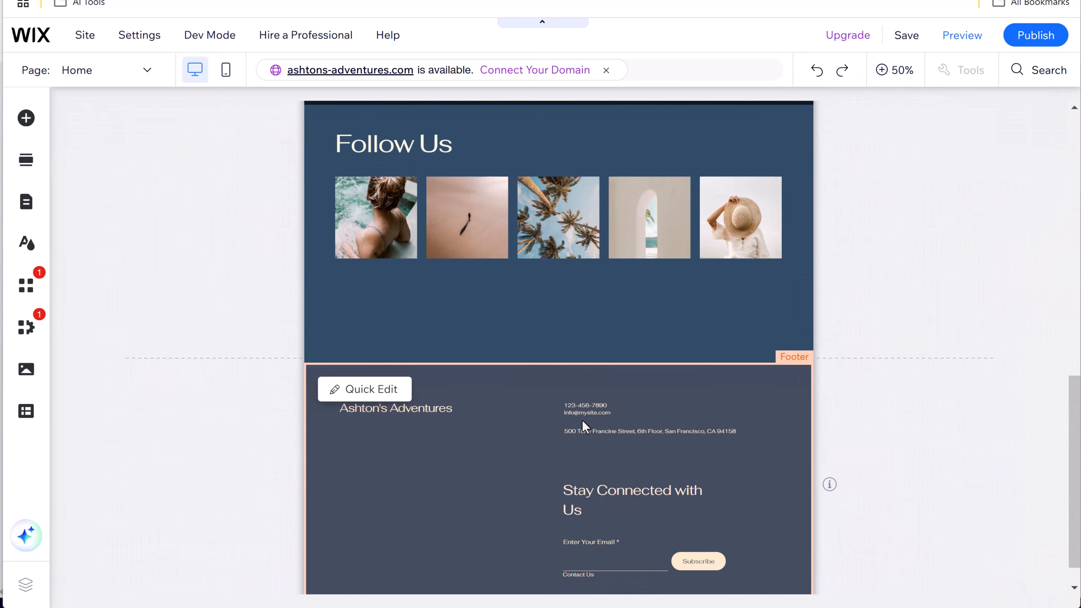
scroll(581, 424, up, 7)
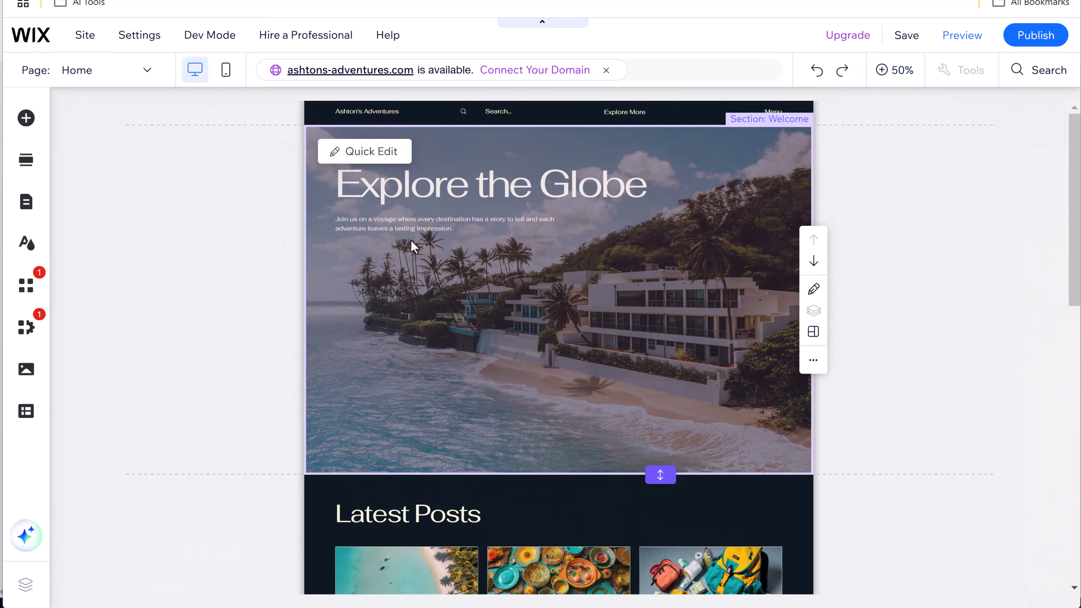
- Check the Home page in the mobile view and return to the desktop view
click(226, 73)
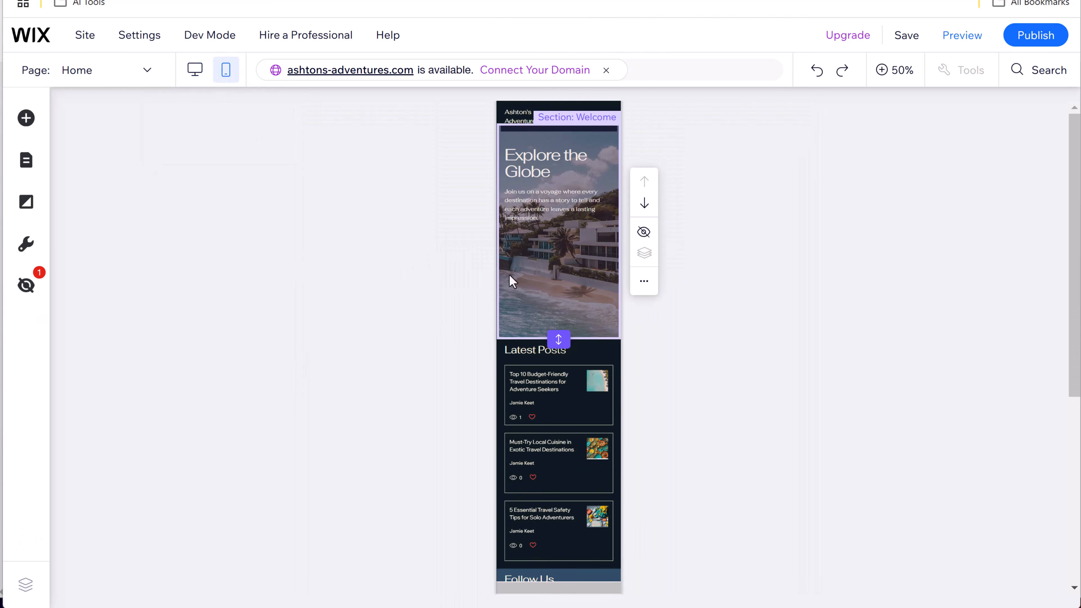
scroll(549, 298, down, 5)
scroll(539, 375, up, 5)
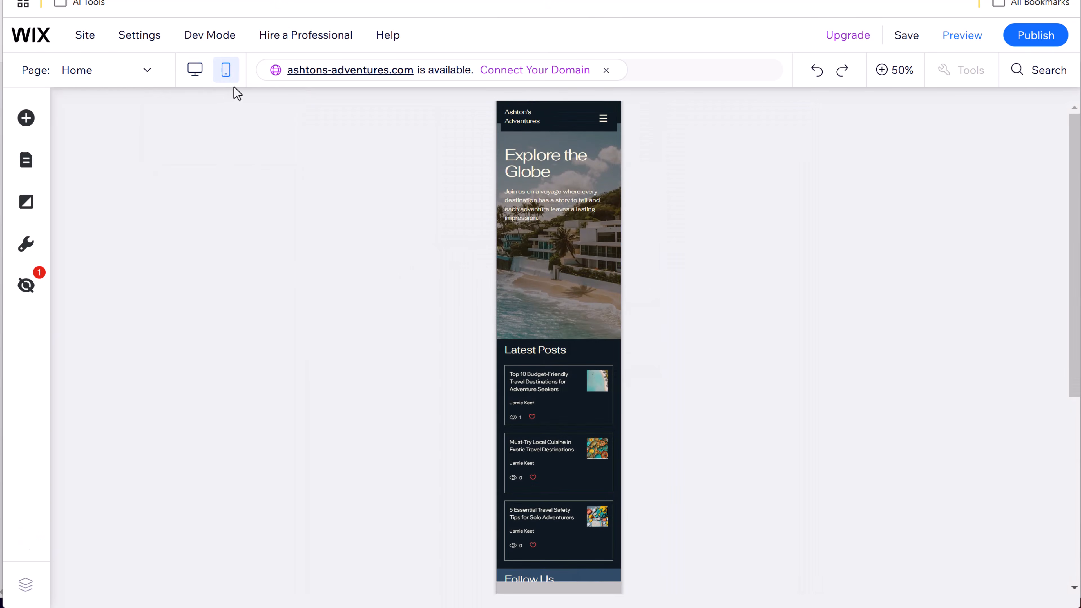
click(203, 75)
- Select the Welcome section and examine how the Home page is divided into header, Welcome, Blog and footer sections
click(450, 307)
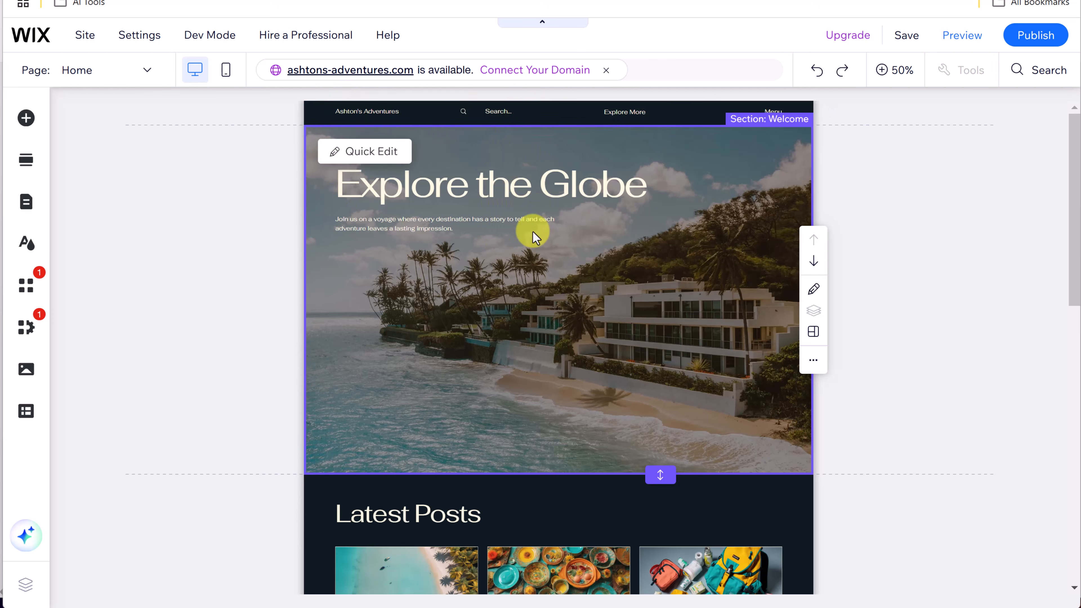
scroll(534, 277, down, 5)
scroll(548, 330, up, 4)
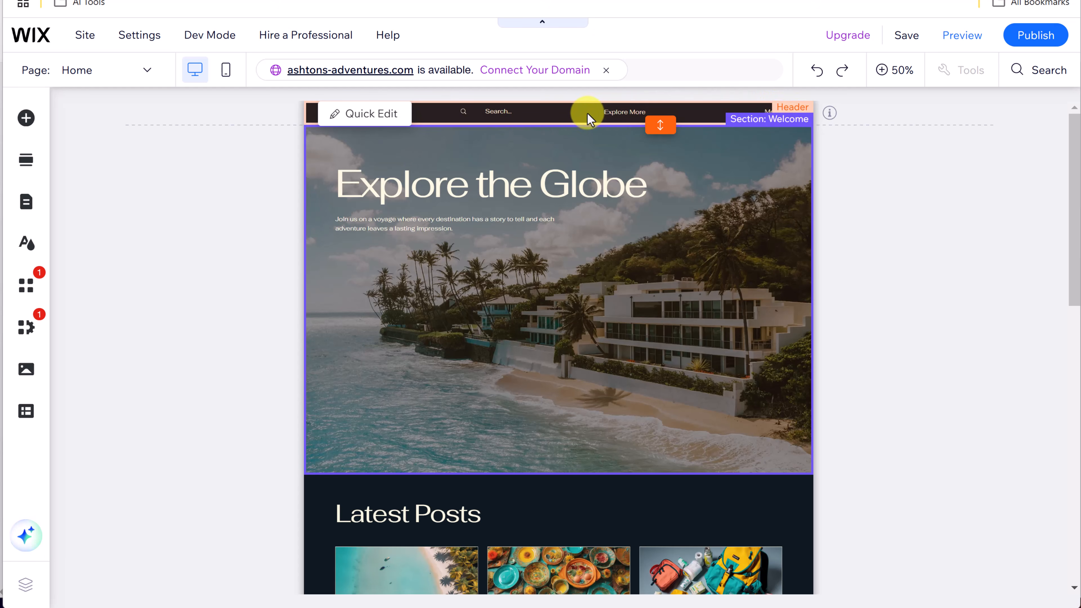
scroll(479, 294, down, 5)
scroll(476, 305, down, 5)
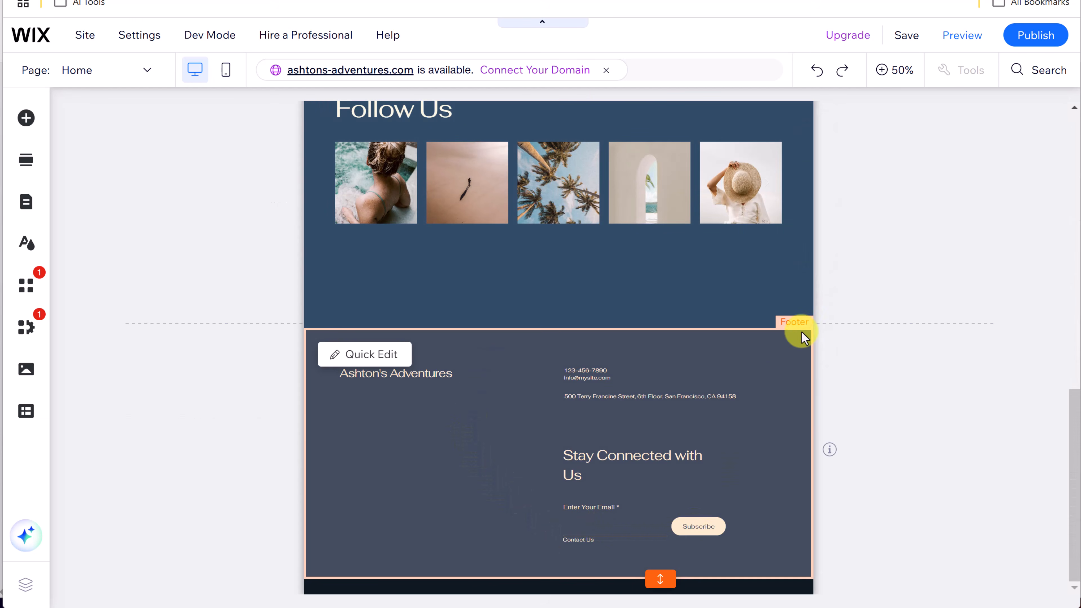
scroll(527, 448, up, 10)
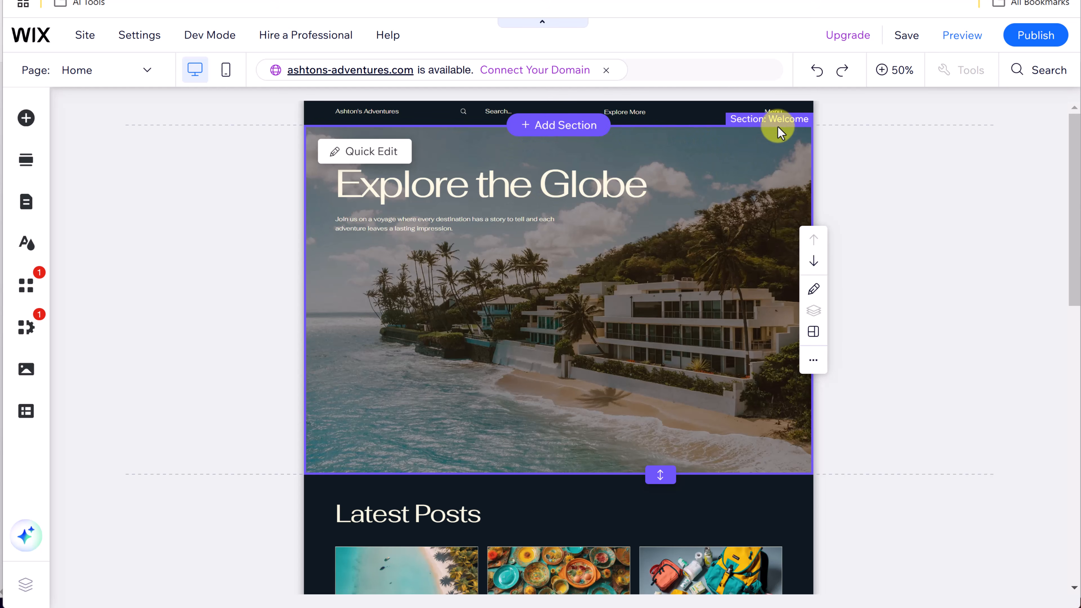
scroll(695, 229, down, 5)
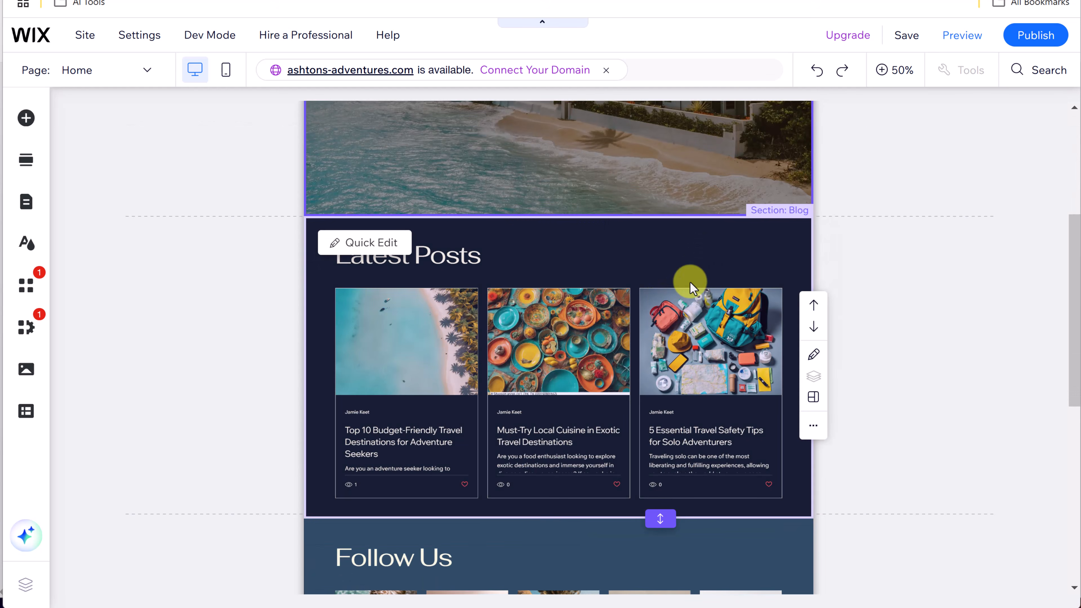
scroll(656, 348, down, 3)
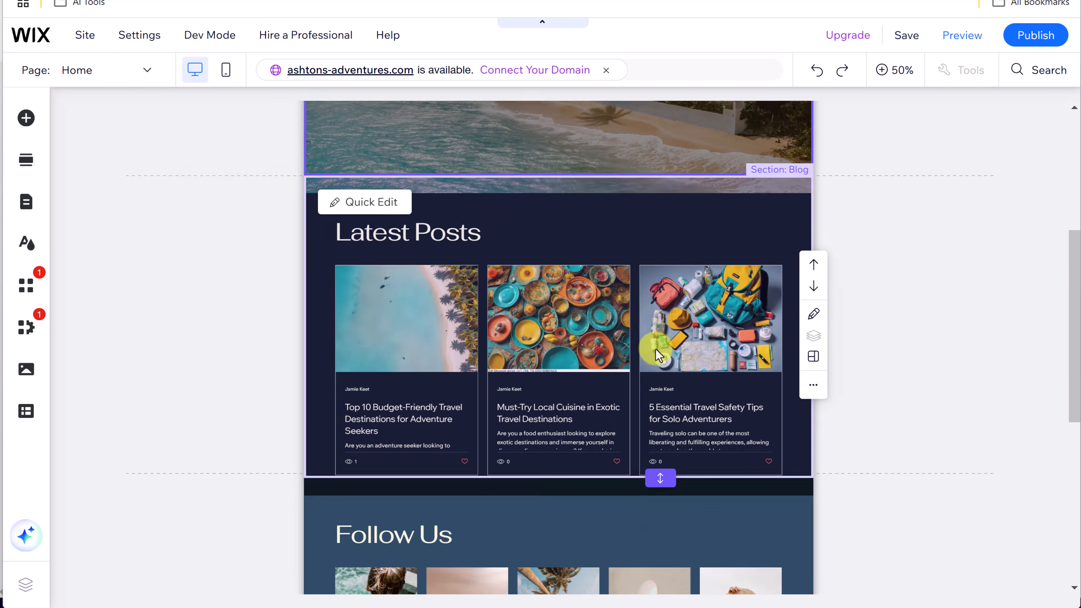
scroll(616, 327, up, 7)
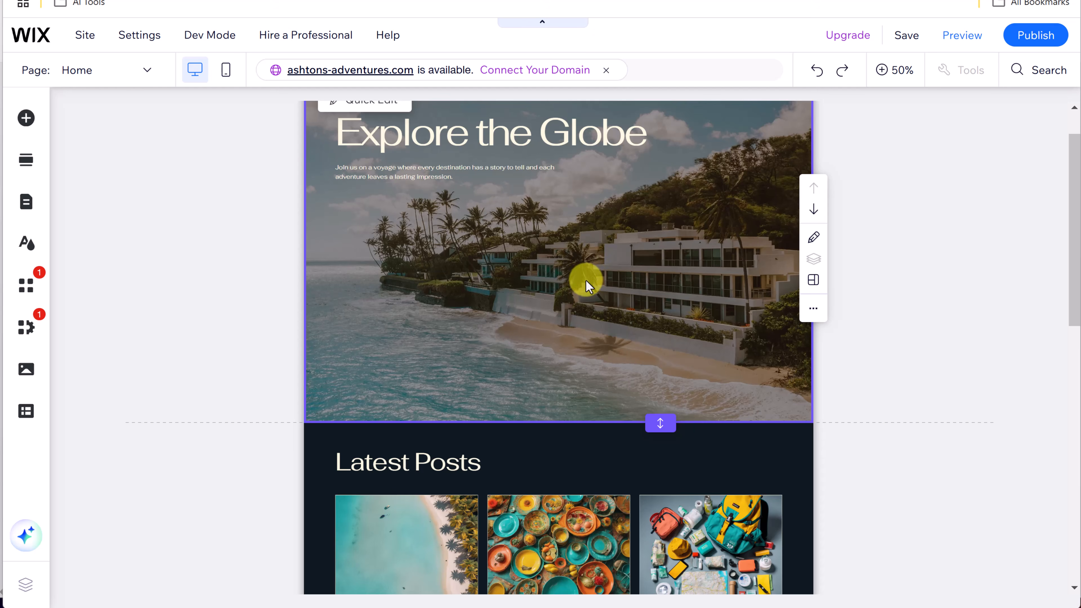
scroll(585, 280, up, 1)
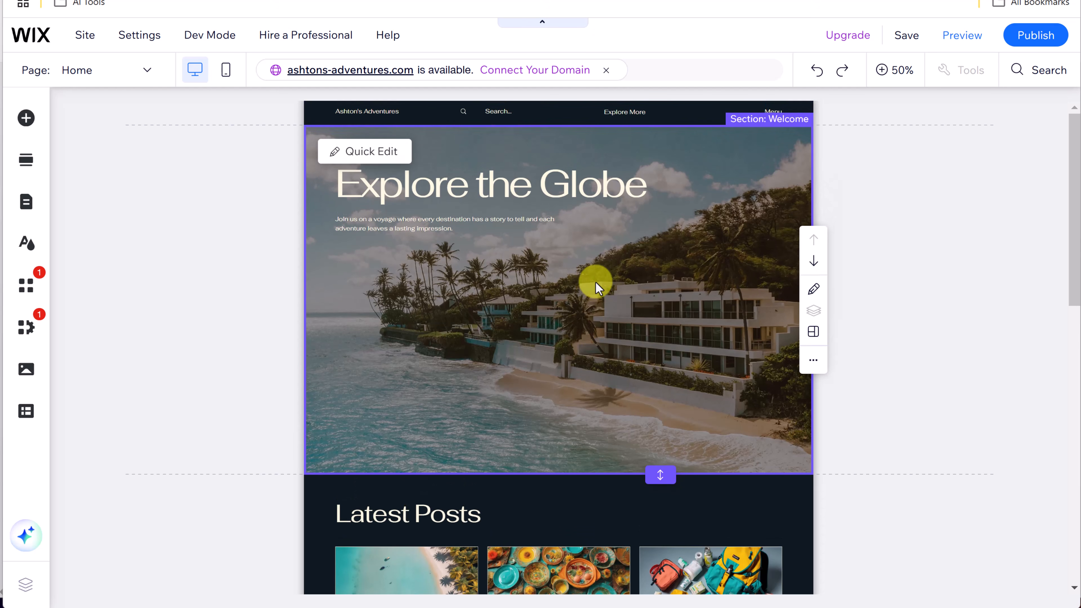
- Move the Welcome section below the Latest Posts section and back above it
click(814, 269)
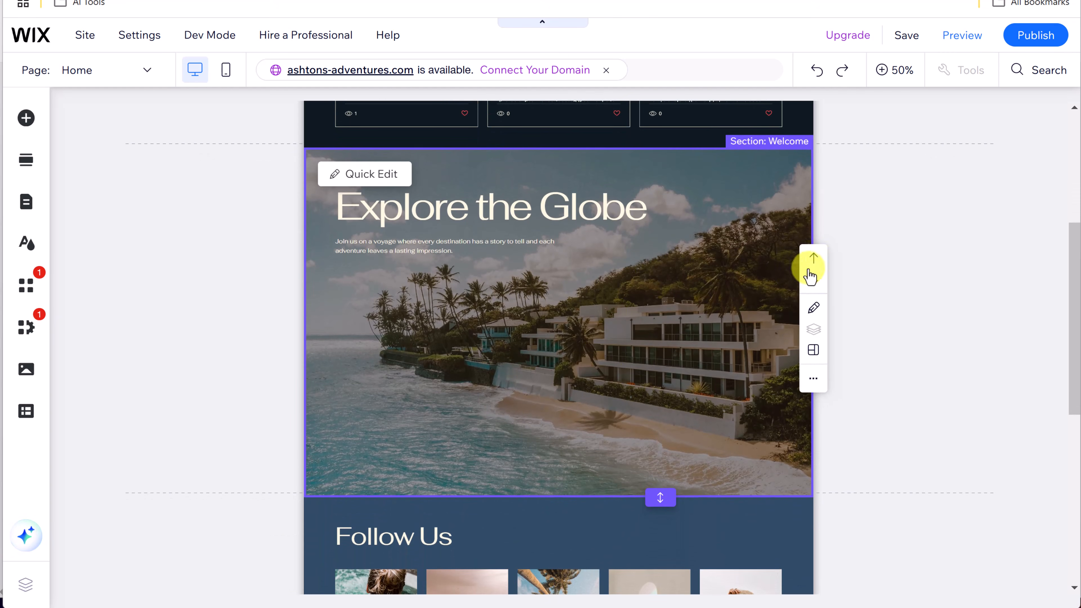
click(814, 257)
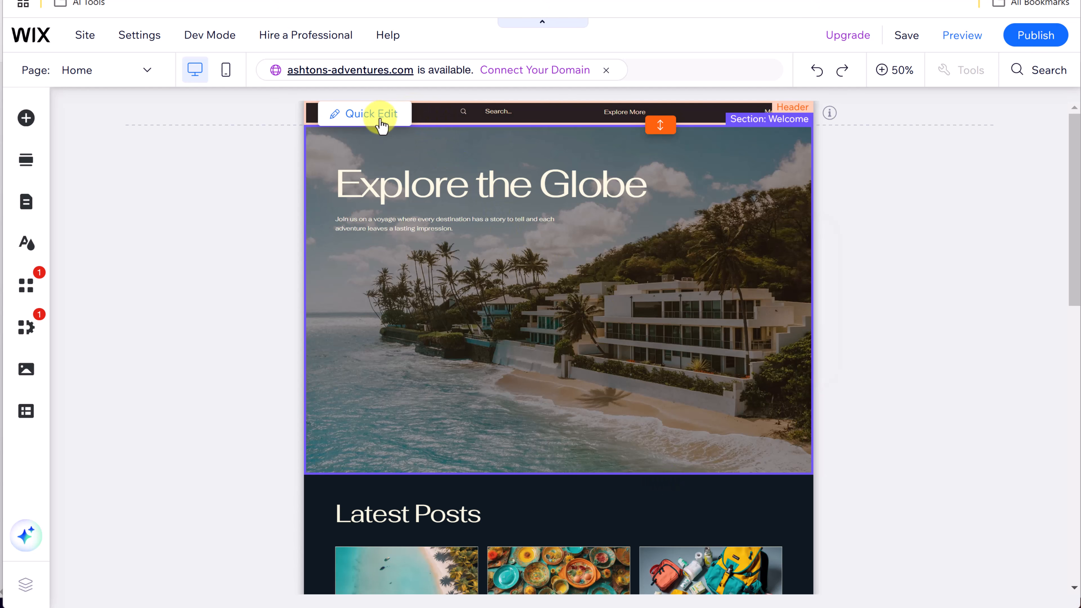
- Try the snowy mountain video as the background of the header's first column, undo it and return to the header's quick edit options
click(372, 114)
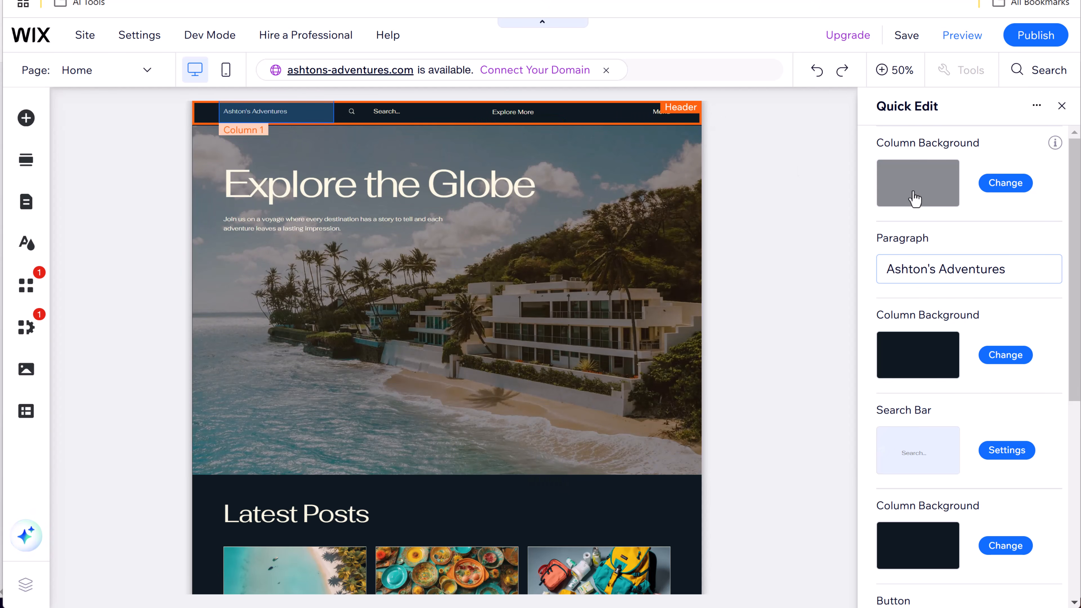
click(908, 207)
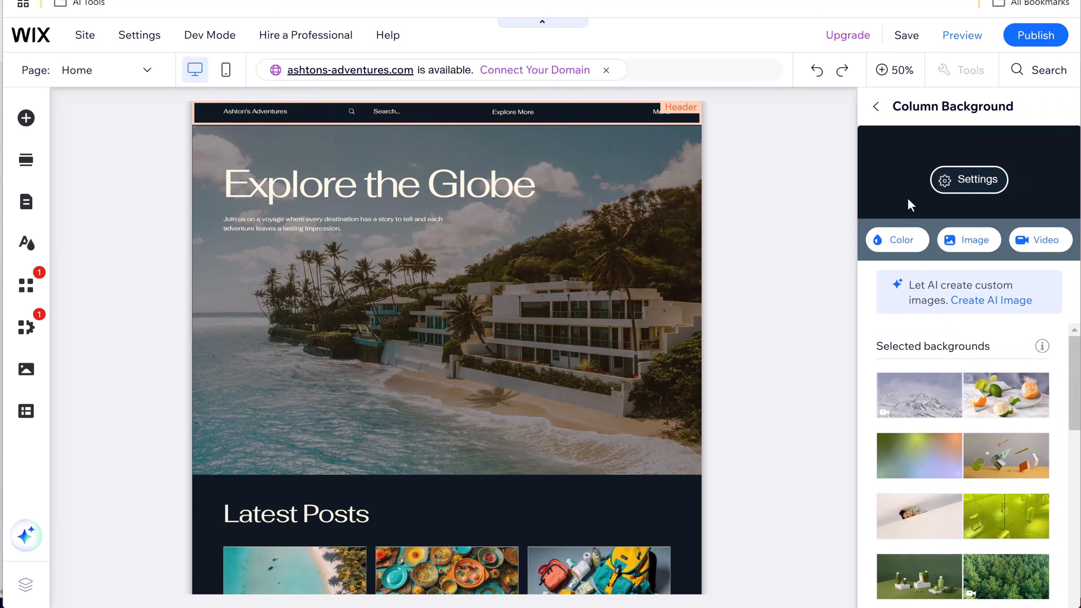
click(935, 402)
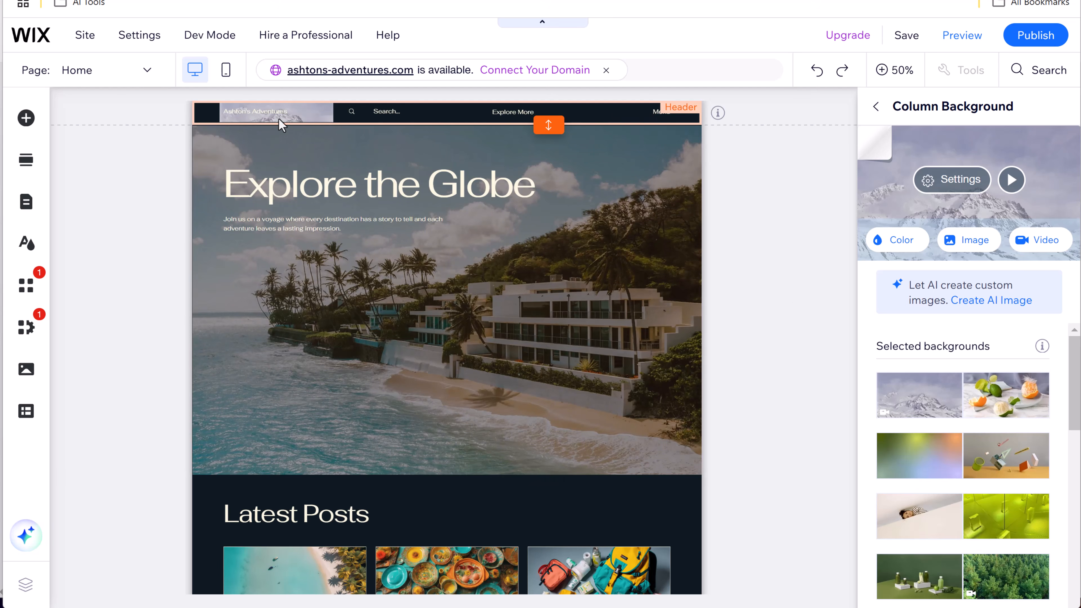
click(818, 71)
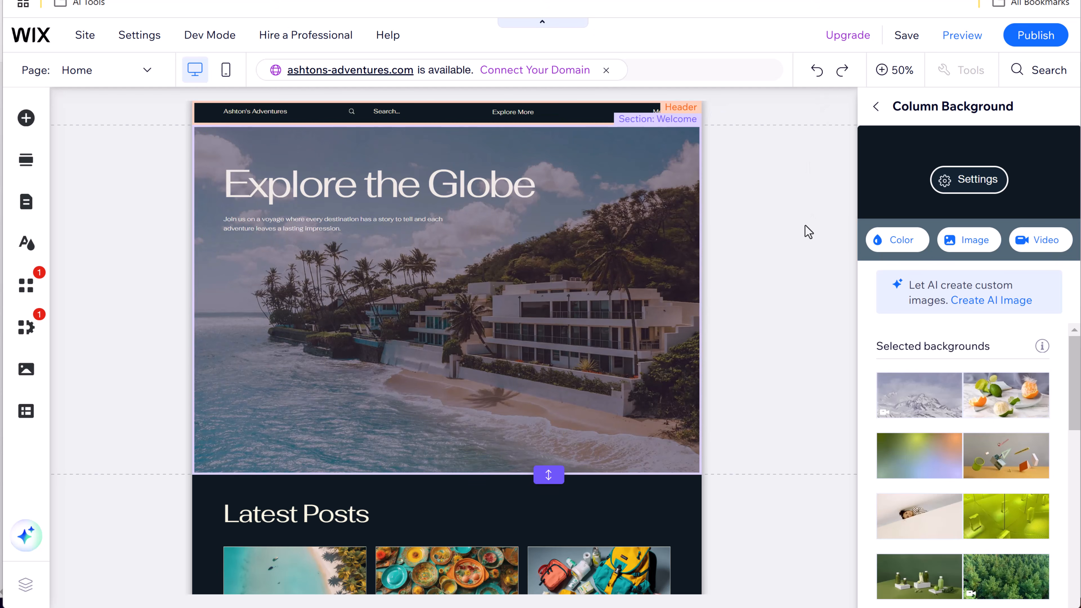
click(876, 106)
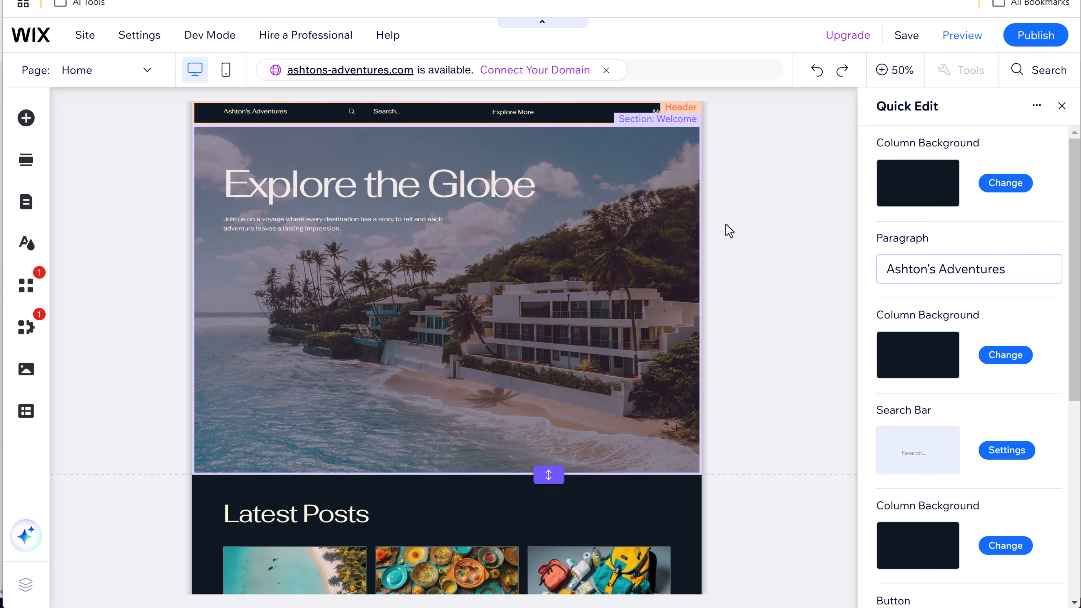
- Set the image opacity of the Welcome section's strip background to 56% and review its scaling and positioning settings
click(380, 262)
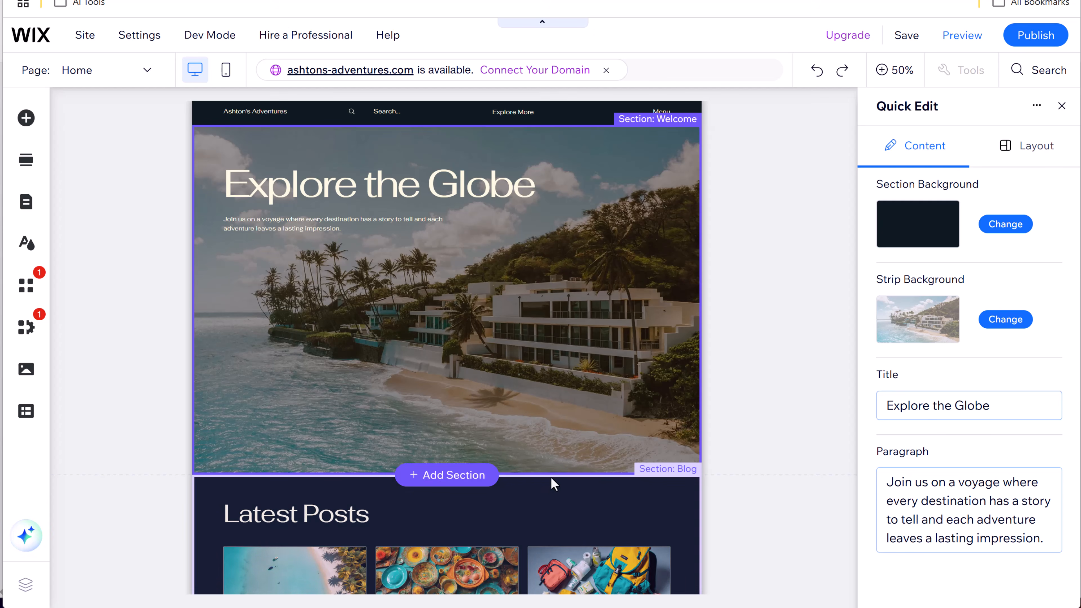
mouse_move(549, 474)
mouse_down()
mouse_move(558, 539)
mouse_move(557, 475)
mouse_up()
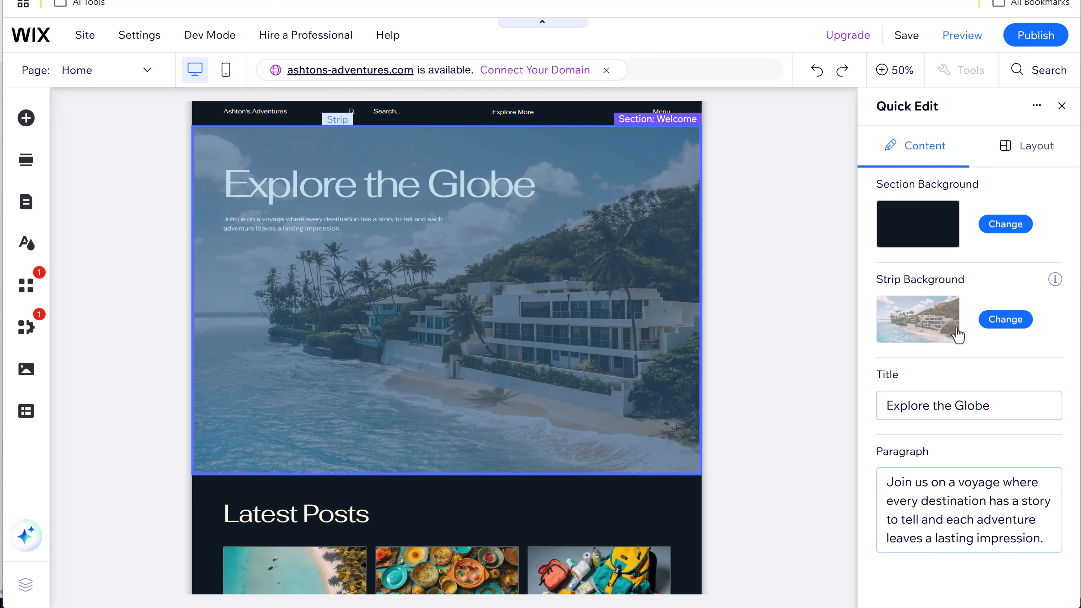
click(945, 334)
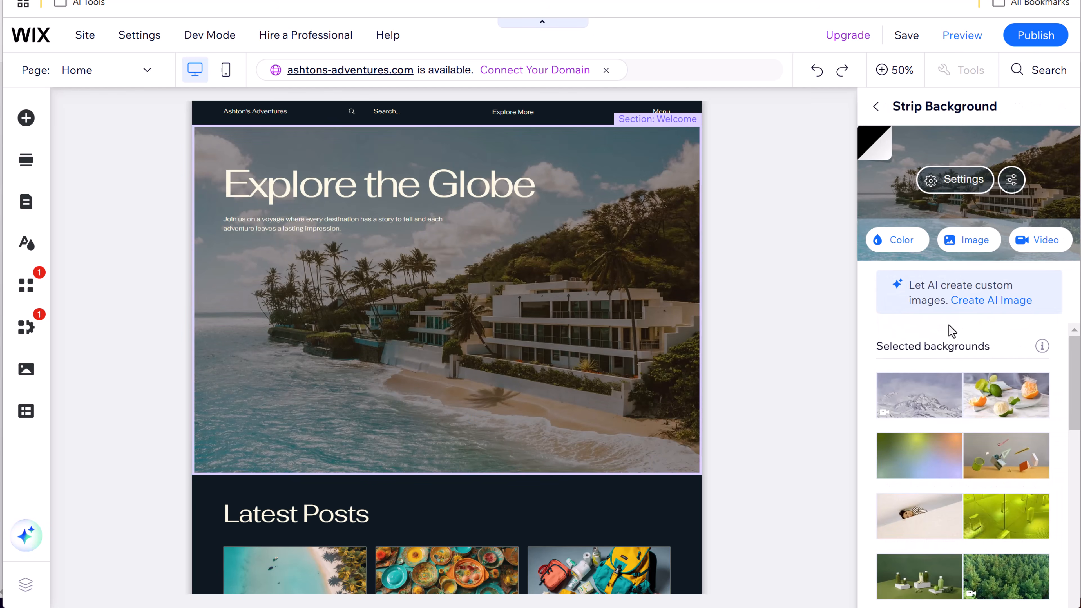
click(964, 181)
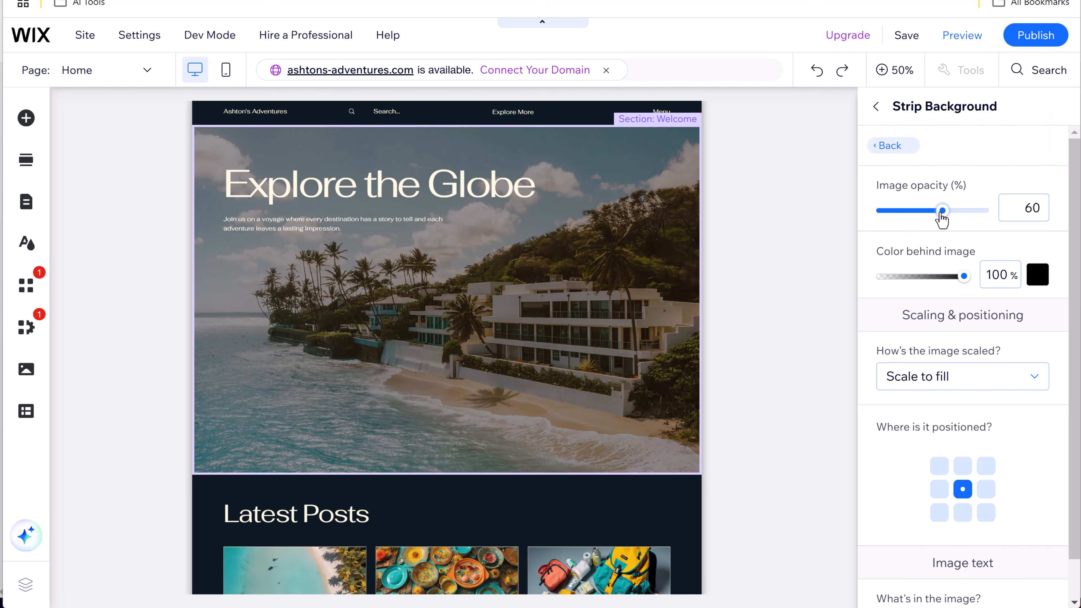
mouse_move(943, 210)
mouse_down()
mouse_move(910, 219)
mouse_move(940, 221)
mouse_up()
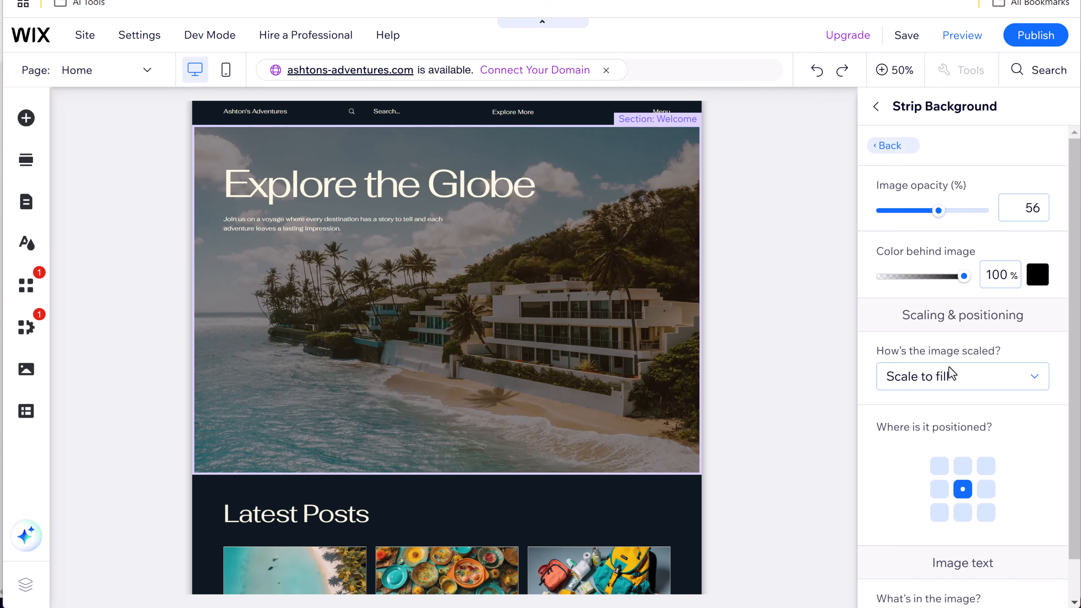
scroll(953, 439, down, 1)
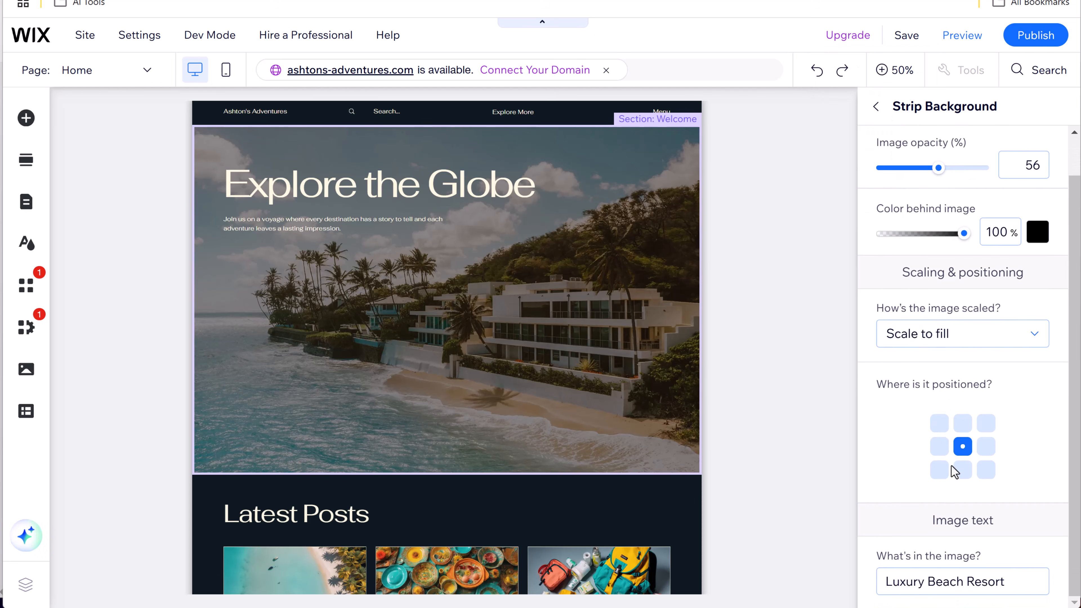
scroll(948, 383, up, 1)
click(889, 145)
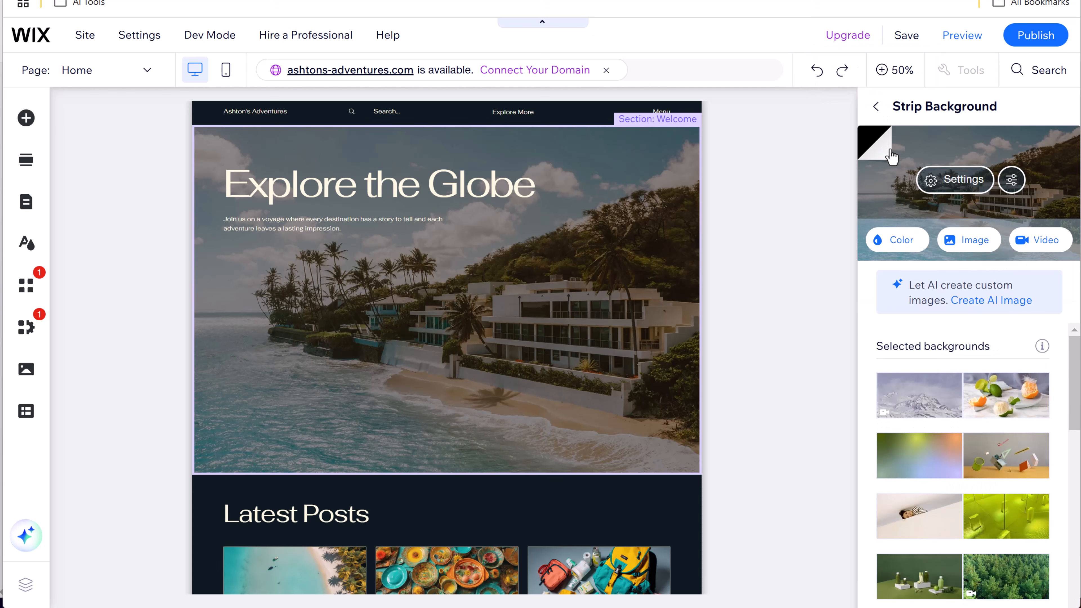
- Search the Wix media images for "travel" and apply Traveler in Motion as the Welcome section's strip background
click(969, 248)
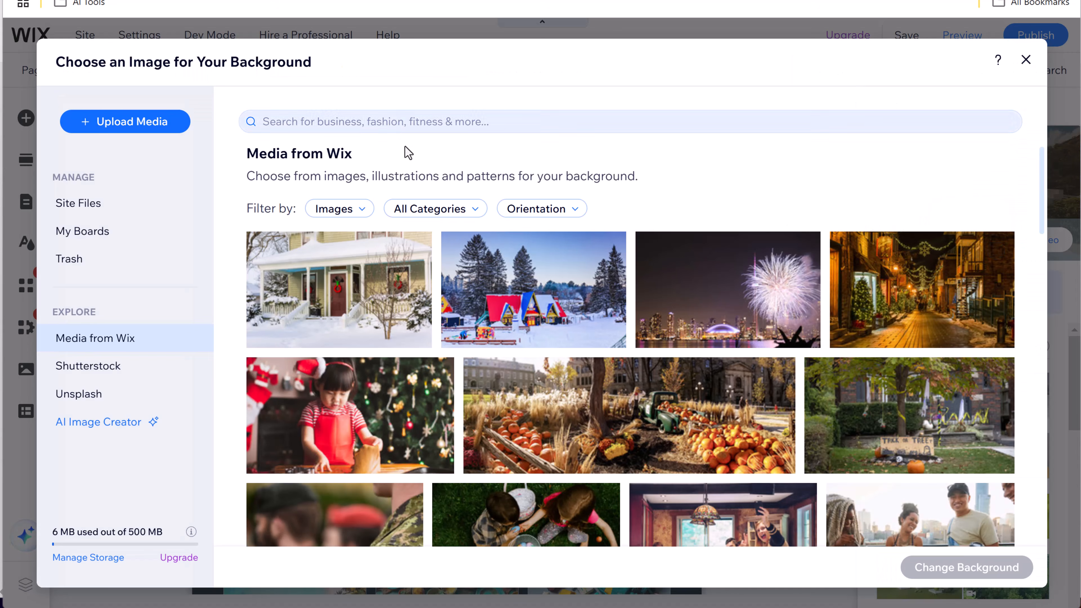
click(367, 121)
text(travel)
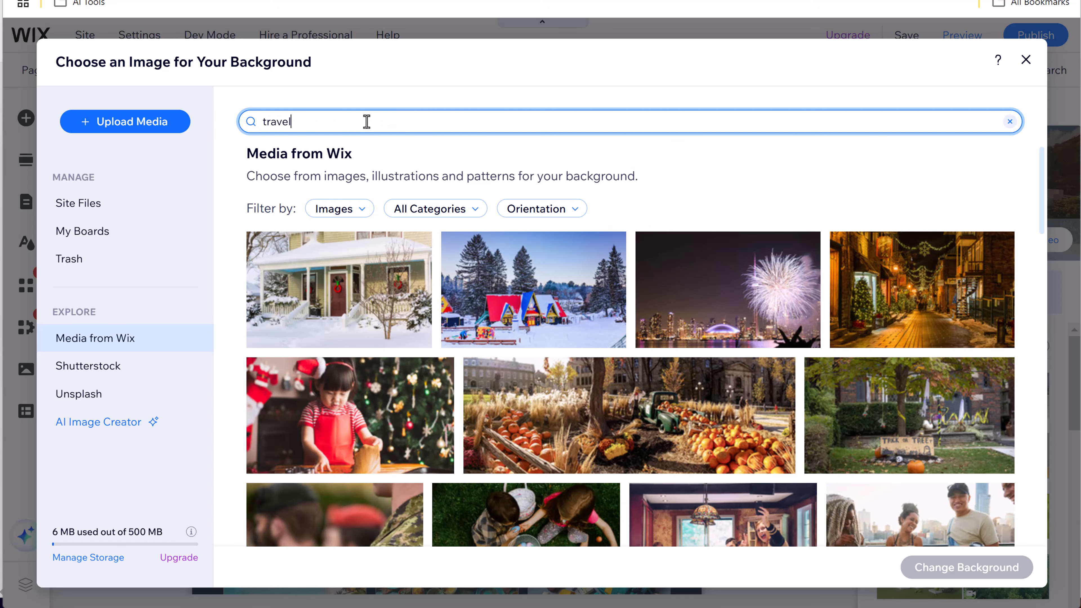
key(Return)
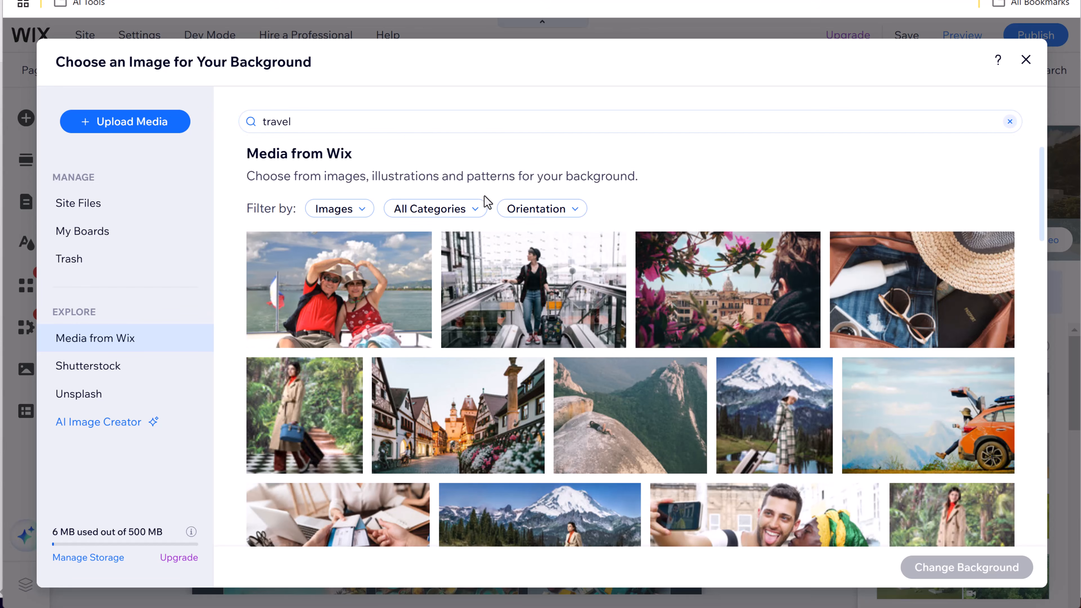
click(902, 422)
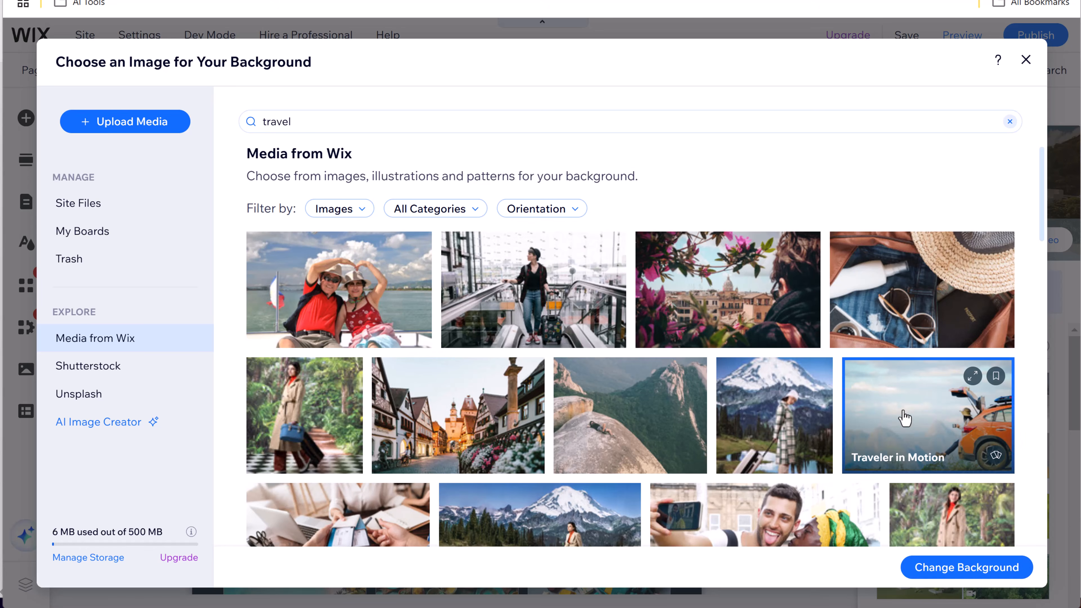
click(974, 569)
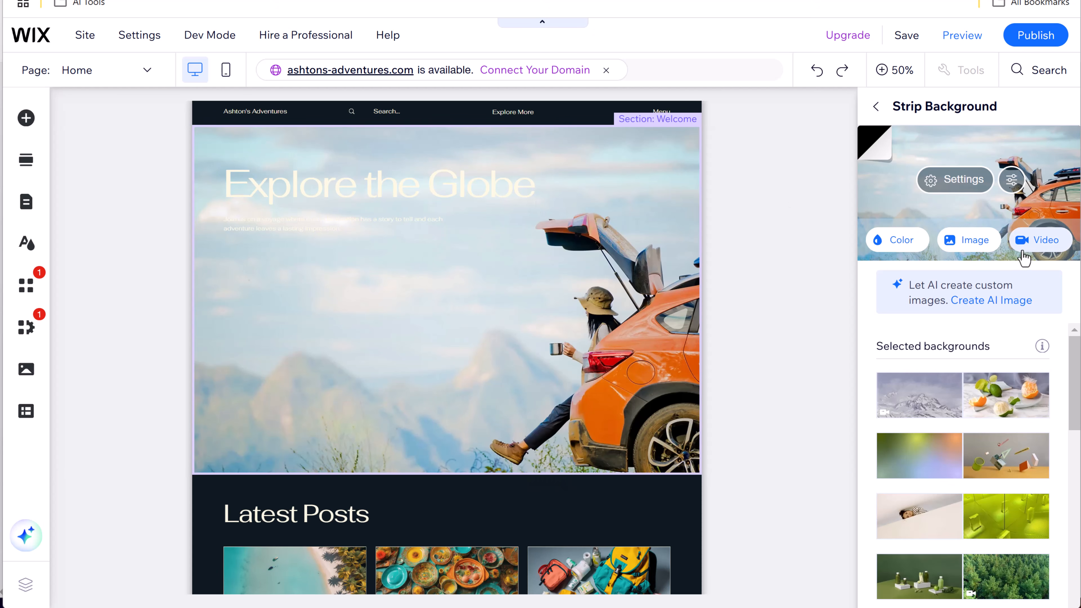
- Search the Wix media videos for "travel" and apply the Traveling video as the Welcome section's strip background
click(1037, 246)
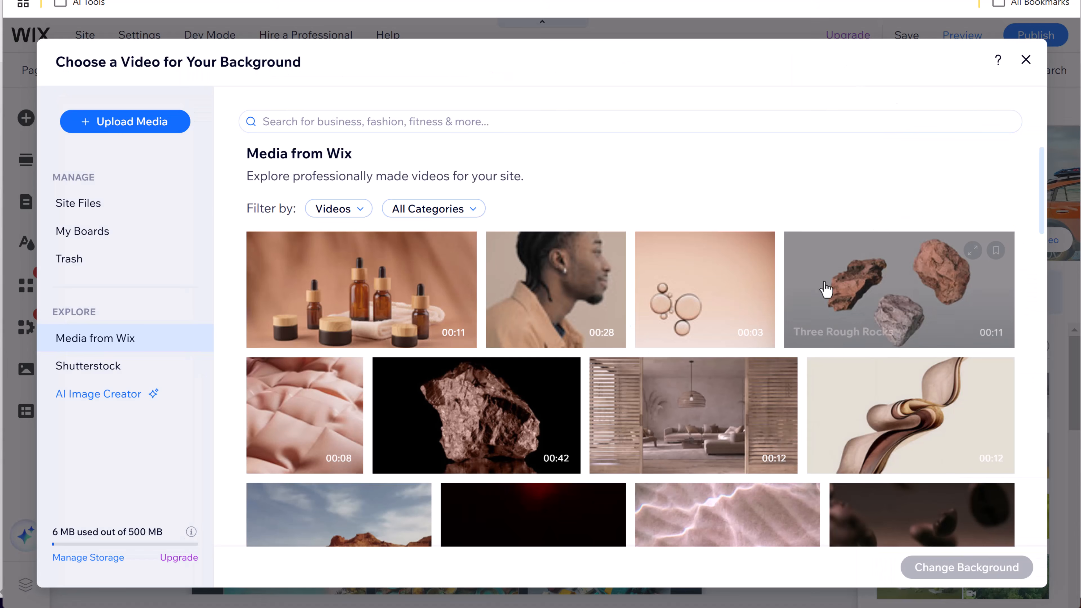
click(396, 128)
text(t)
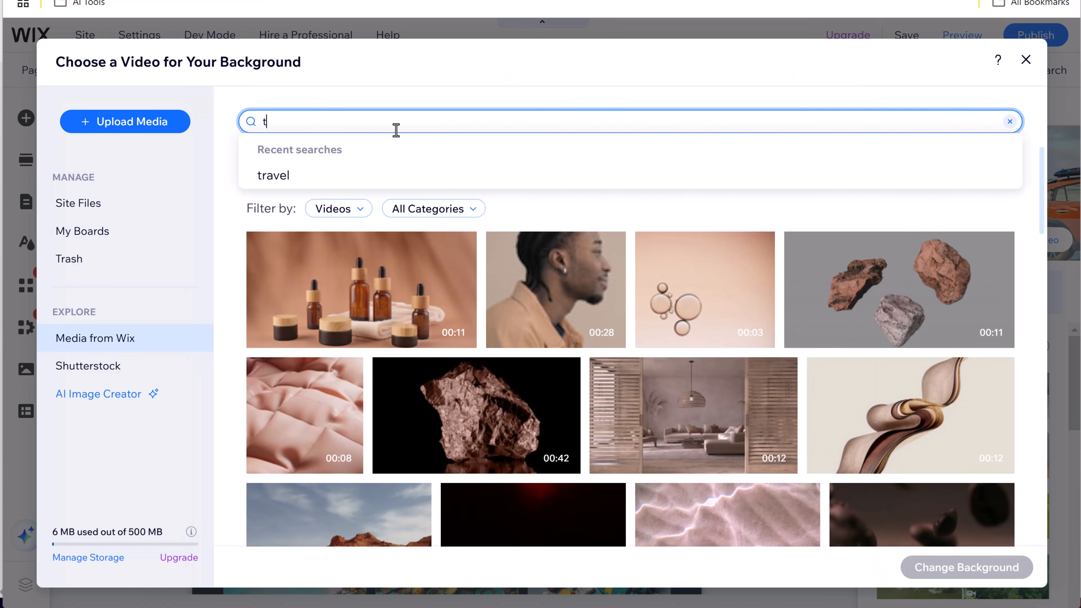
text(ravel)
click(350, 179)
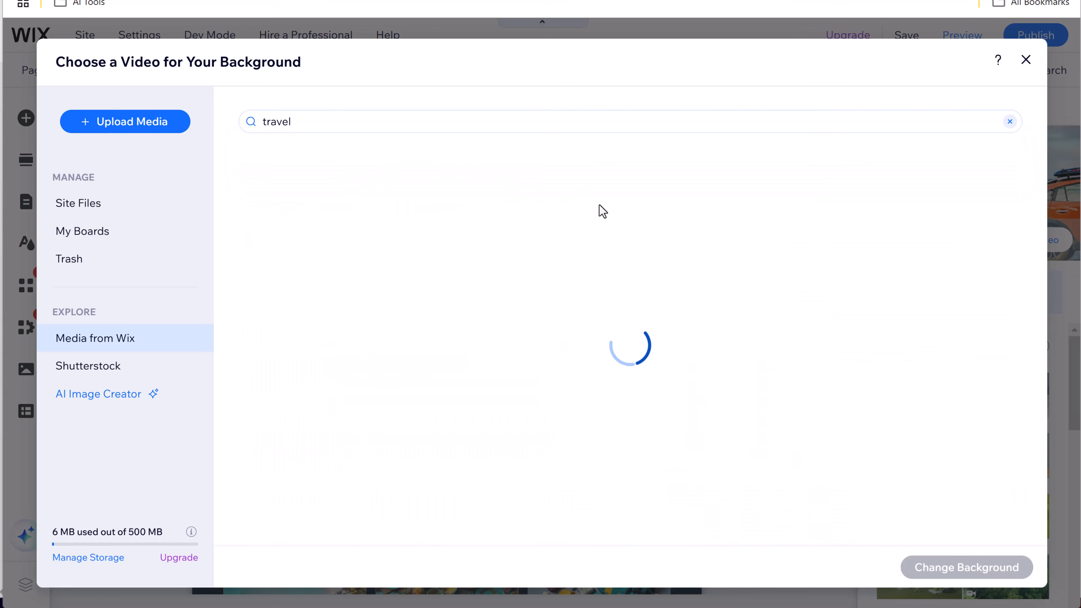
click(367, 303)
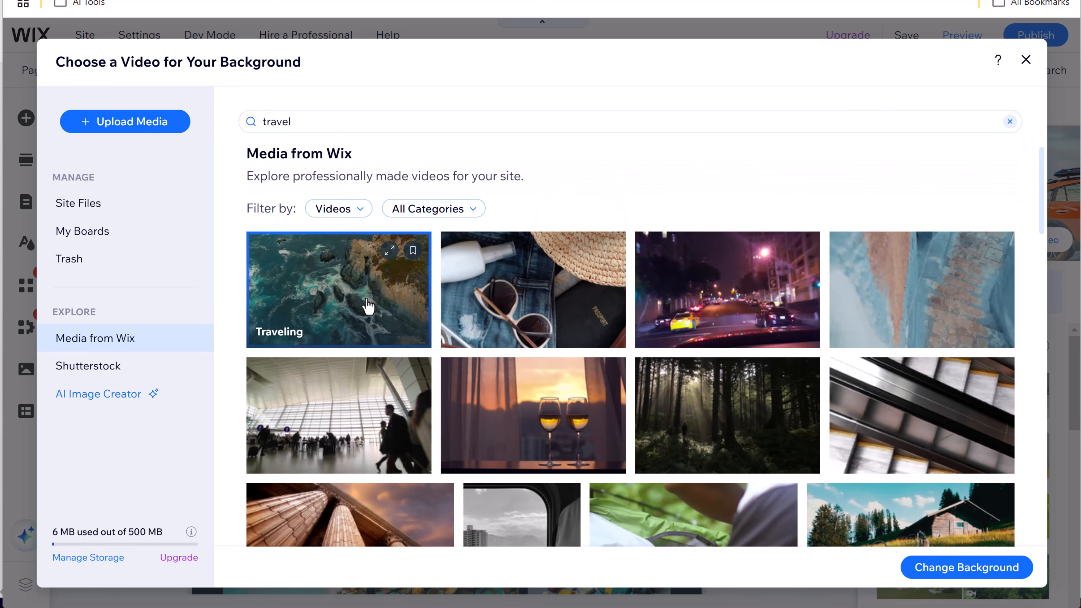
click(980, 571)
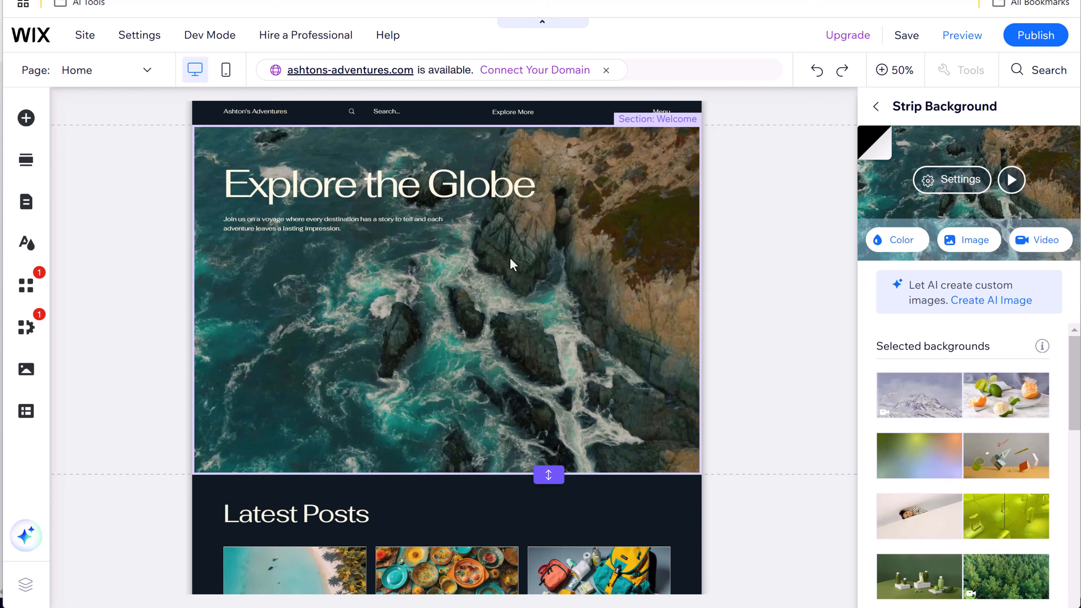
- Preview the Home page to check the Welcome section's video background and return to the editor
click(973, 44)
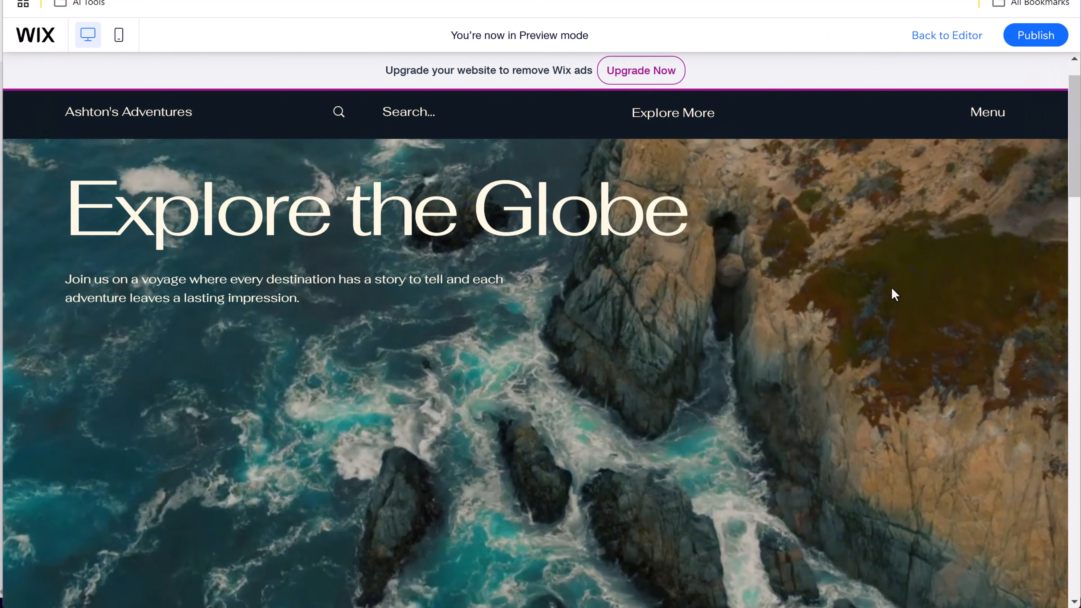
scroll(851, 323, down, 1)
scroll(725, 365, down, 1)
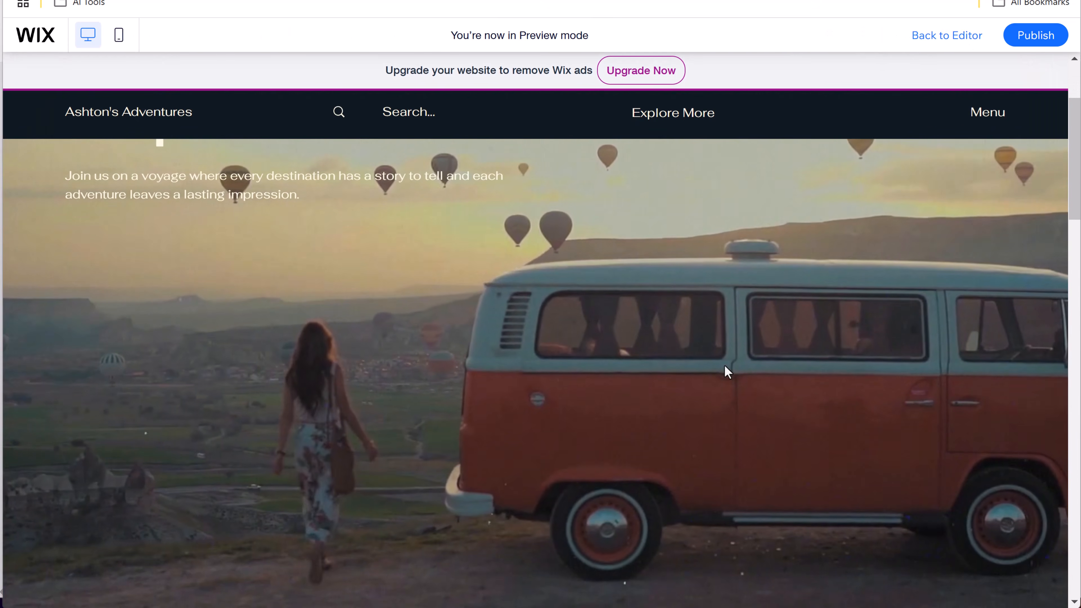
scroll(724, 365, up, 3)
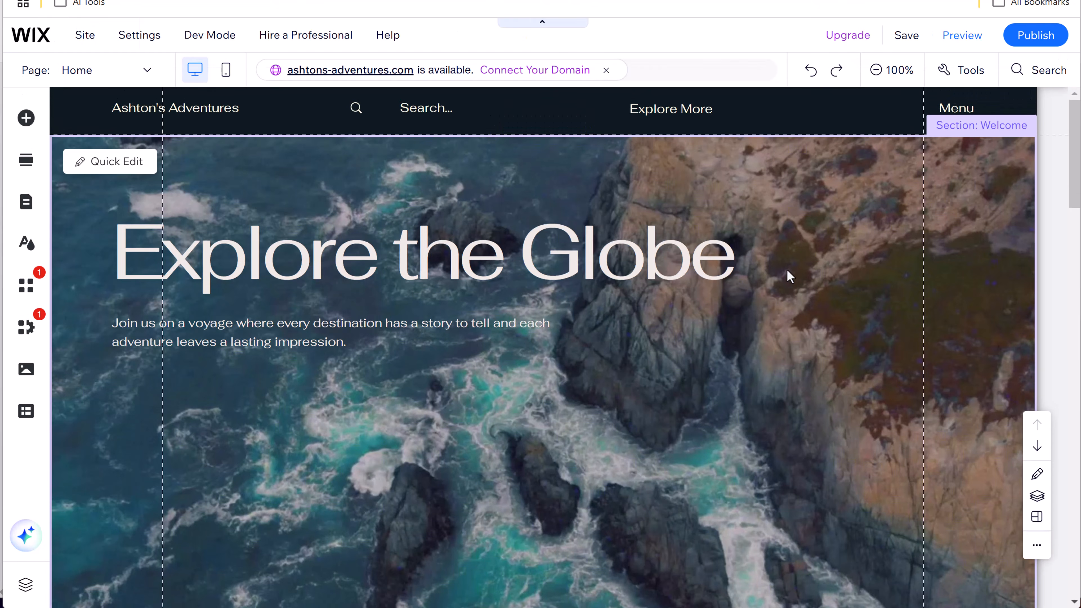
- Open the AI Image Creator for the Welcome section's strip background
scroll(789, 314, down, 1)
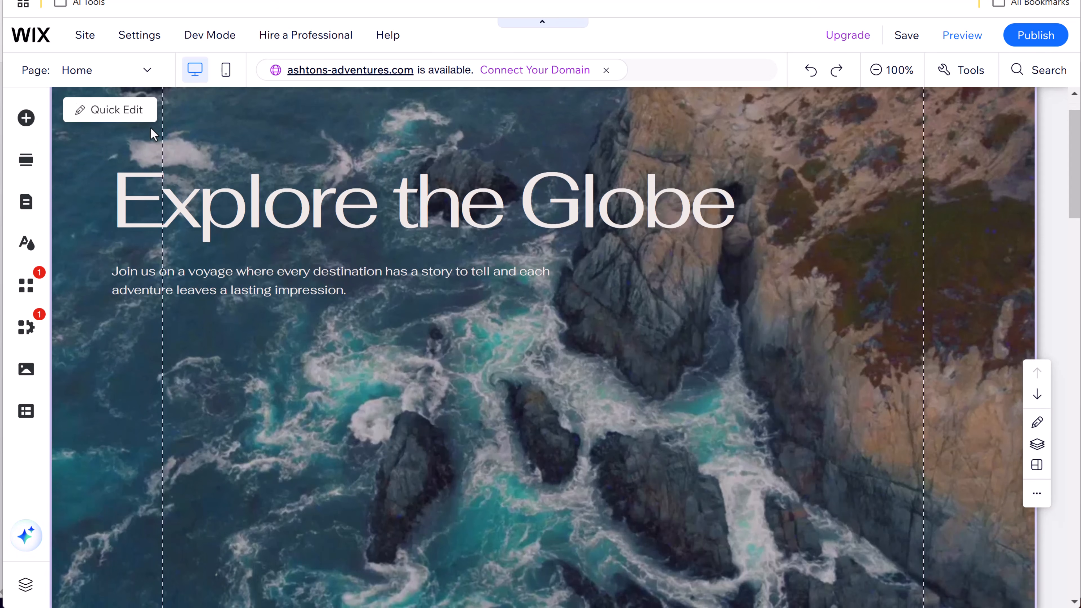
click(124, 114)
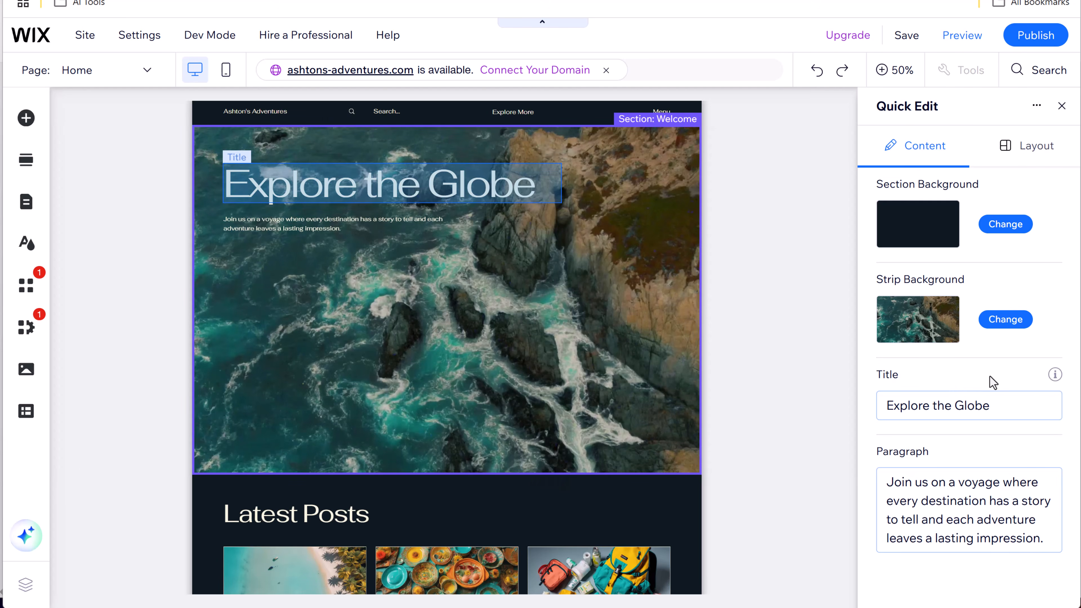
click(927, 339)
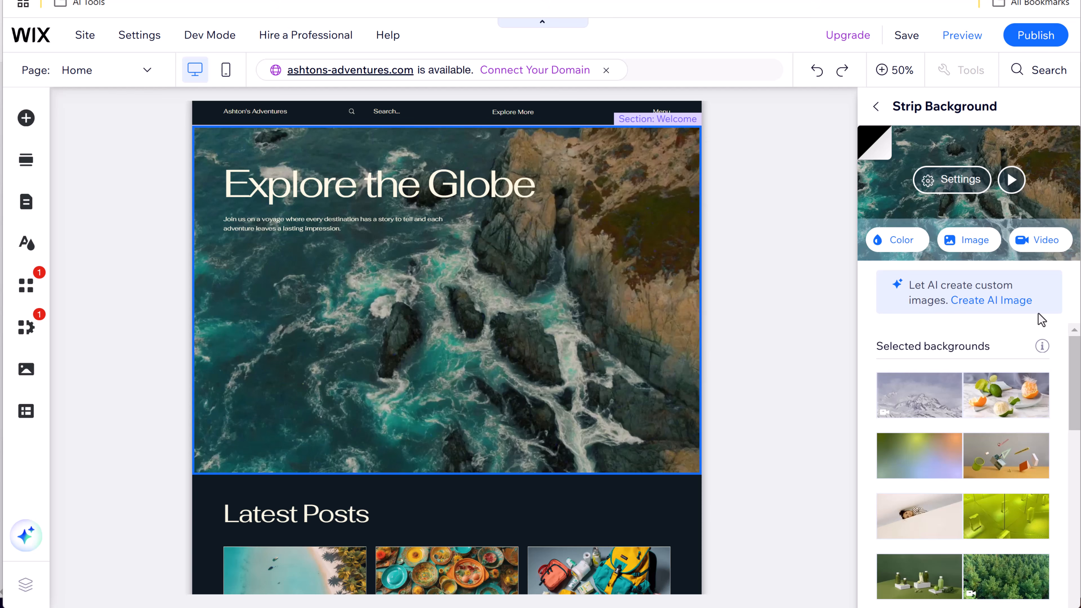
click(1016, 304)
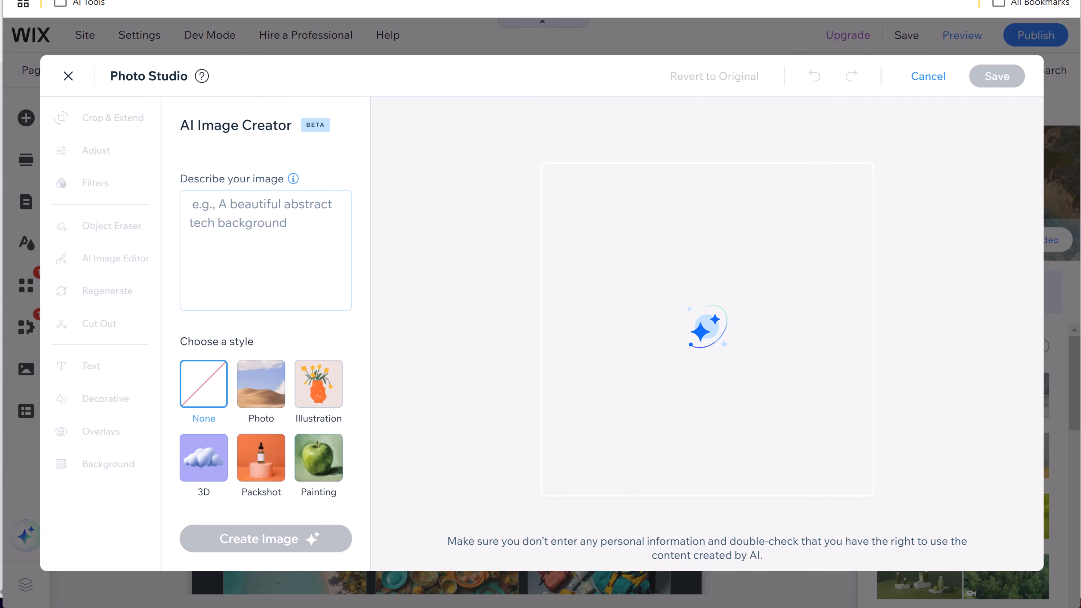
- Generate a Photo-style image of an open laptop on a wooden table with a vibrant travel blog on the screen against a blurred cozy coffee shop
click(250, 236)
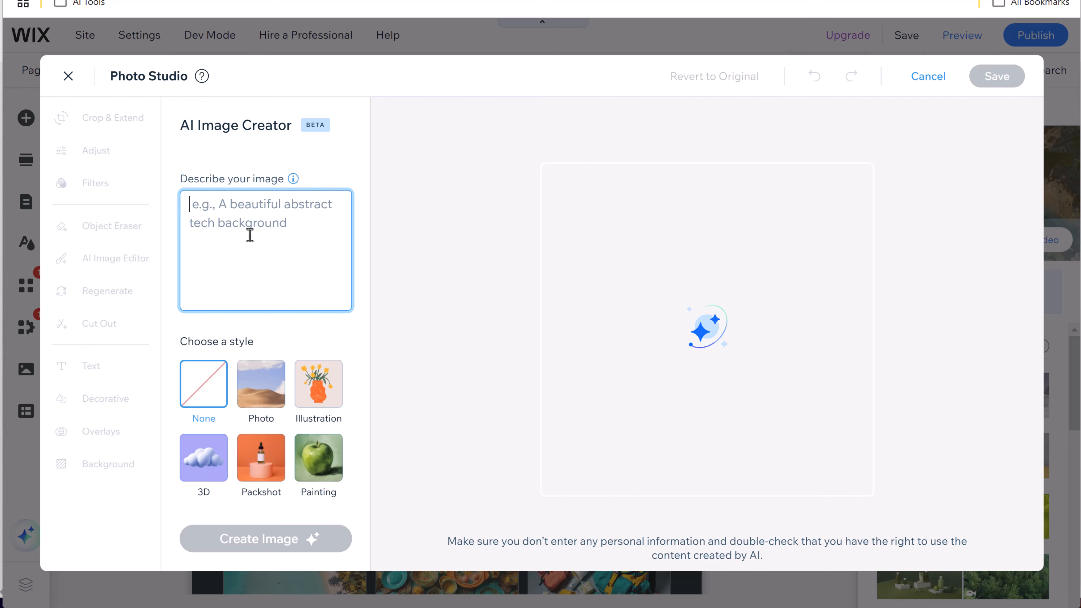
text(An open laptop on a wooden table with a vibrant travel blog on the screen, set against a blurred background of a cozy coffee shop.)
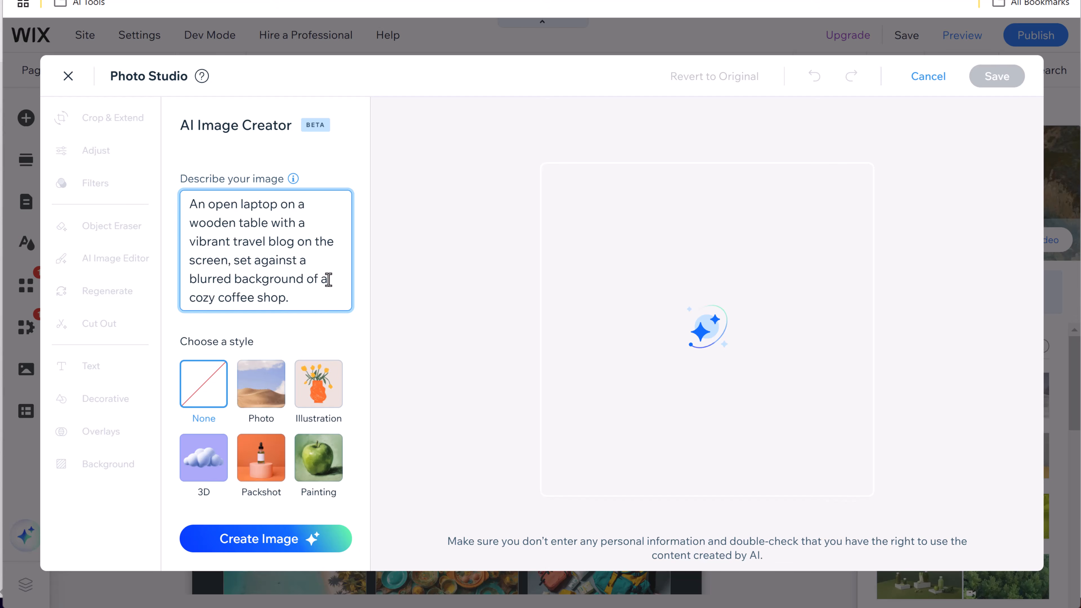
scroll(328, 280, down, 1)
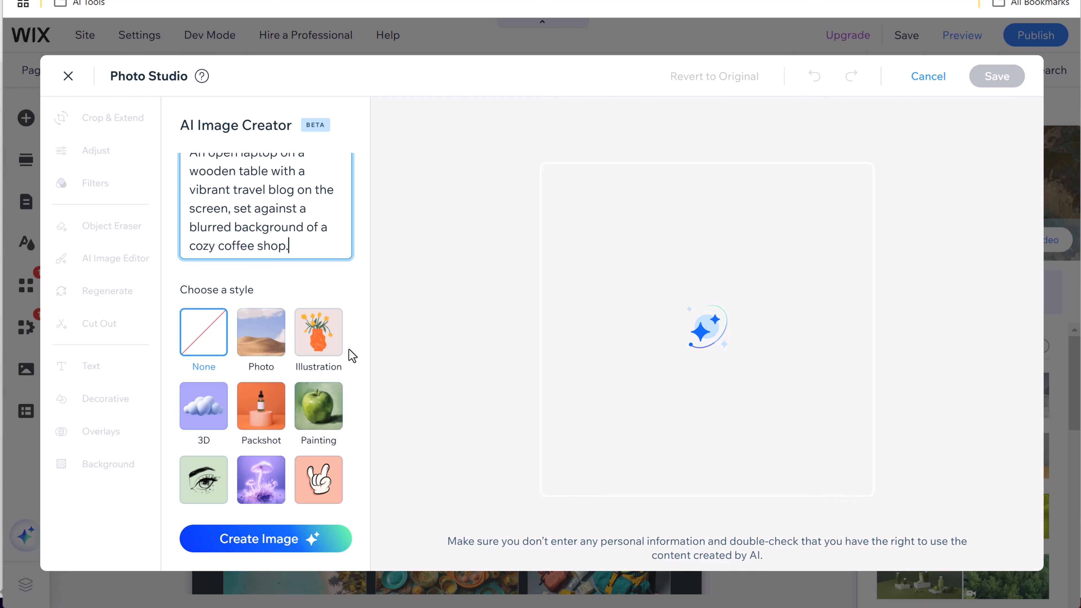
click(265, 353)
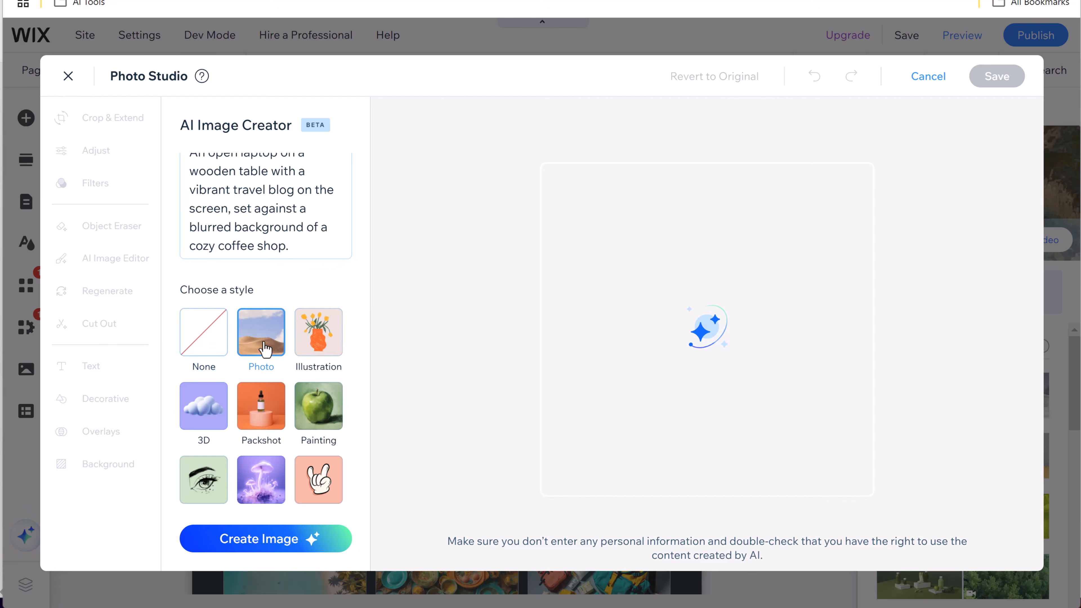
click(281, 542)
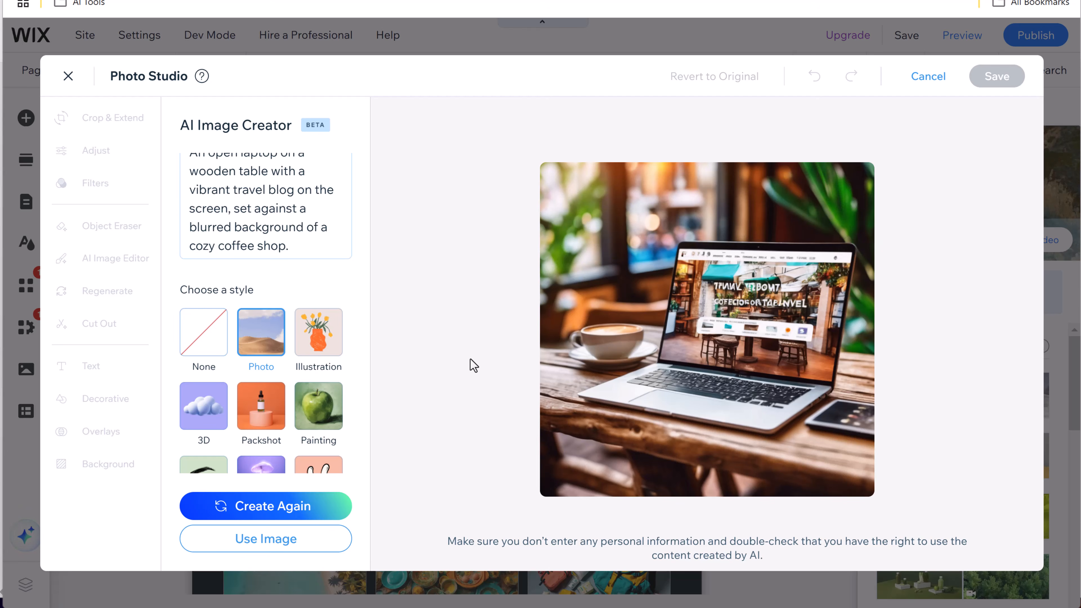
scroll(302, 230, up, 2)
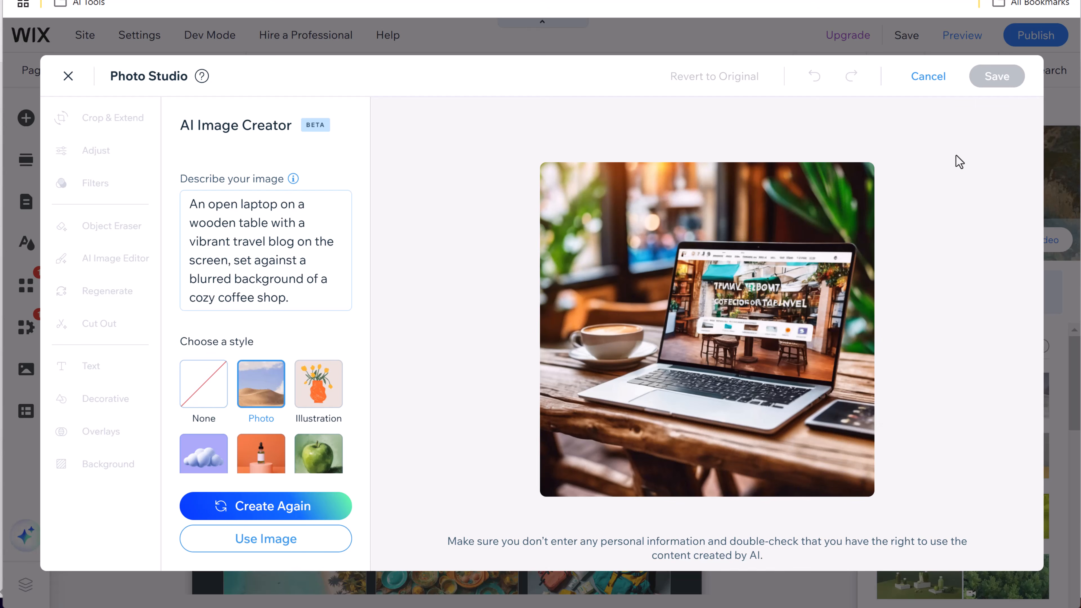
- Discard the generated laptop image and return to the Welcome section's Quick Edit options
click(935, 90)
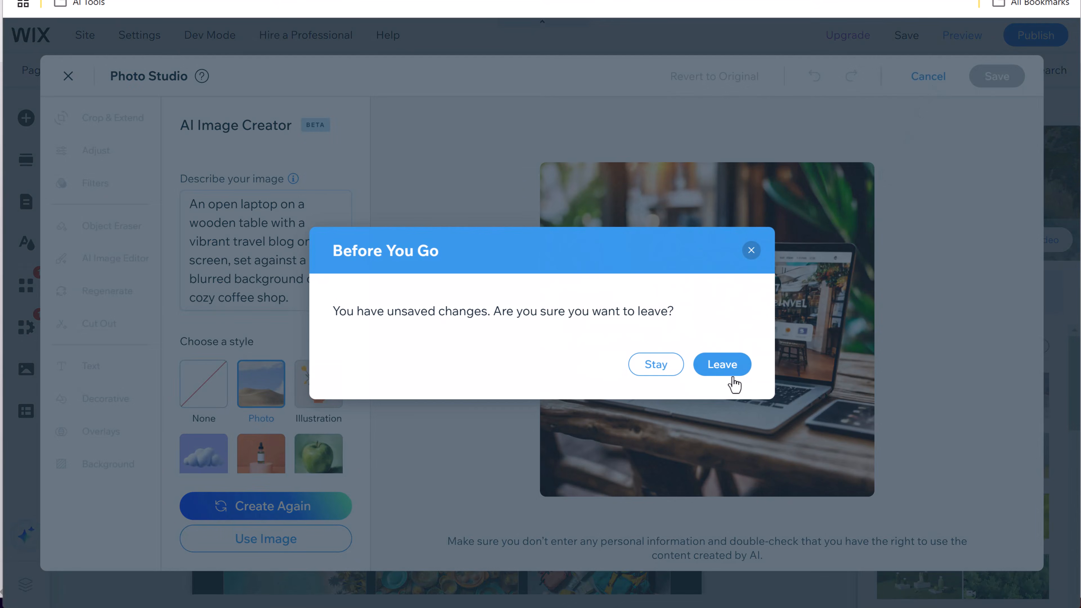
click(724, 367)
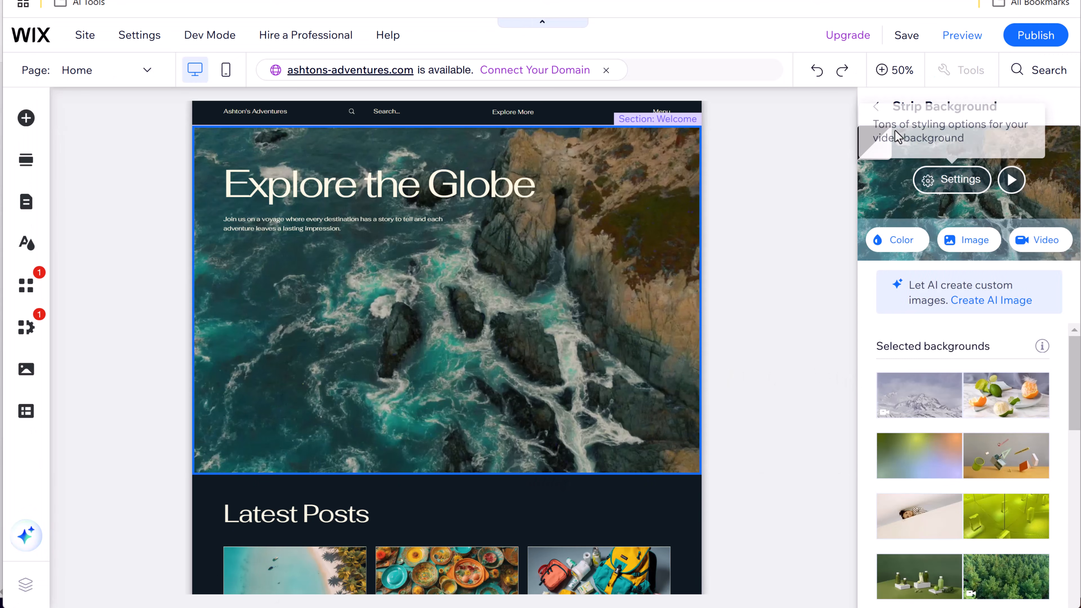
click(876, 106)
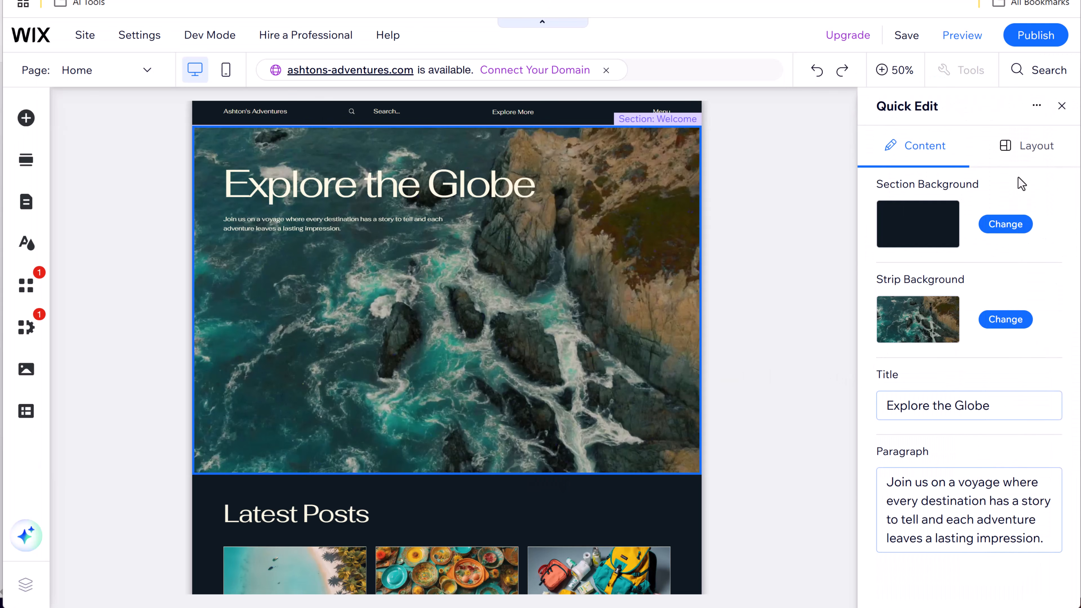
- Check the layout options for the Welcome section and look over the Home page's Latest Posts area
click(1036, 160)
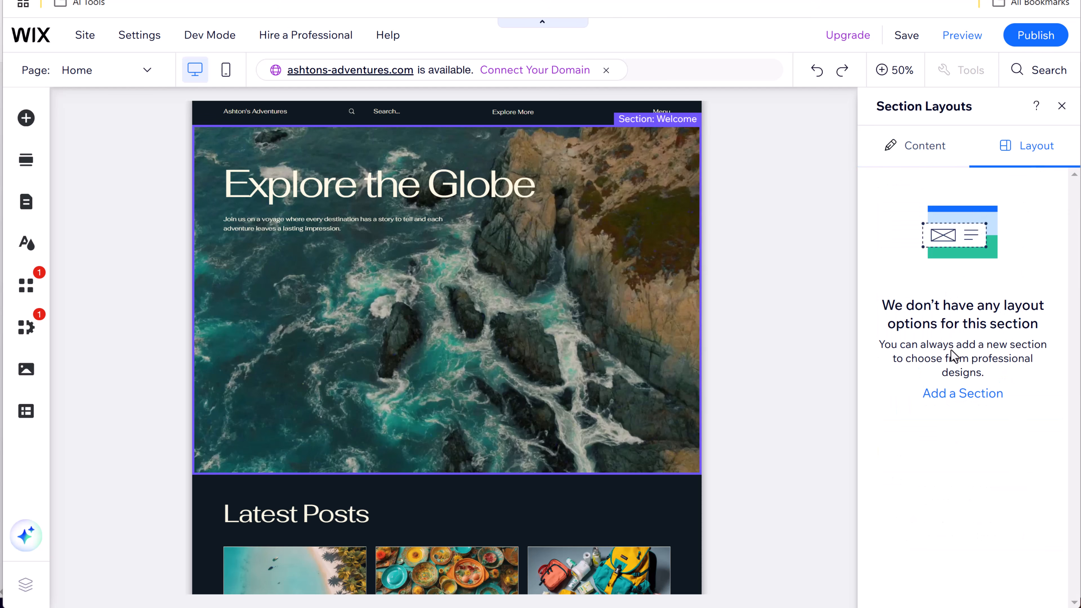
click(927, 157)
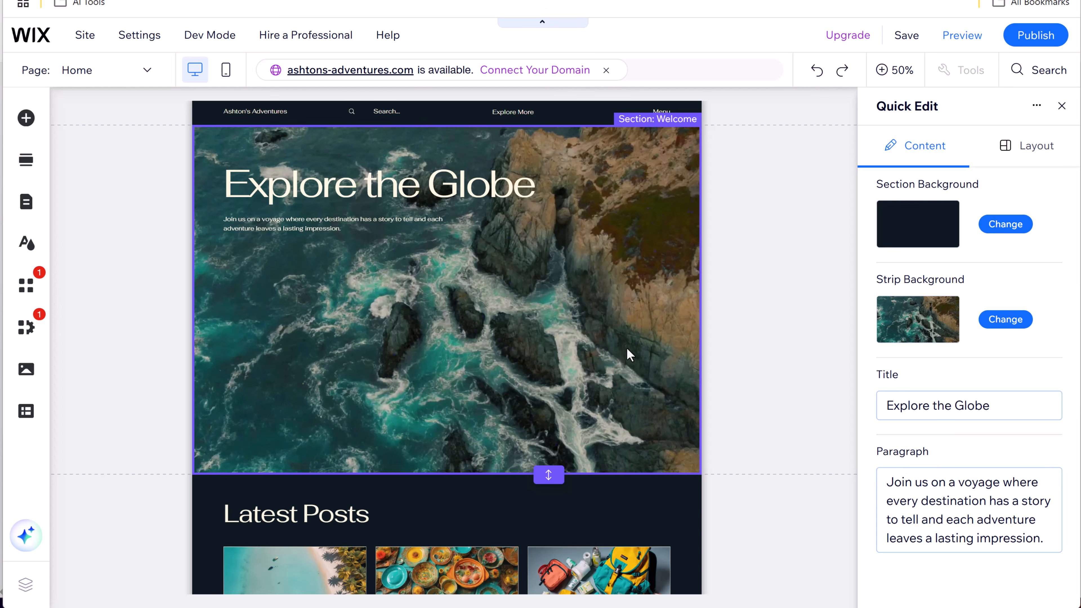
scroll(627, 349, down, 1)
scroll(637, 350, down, 2)
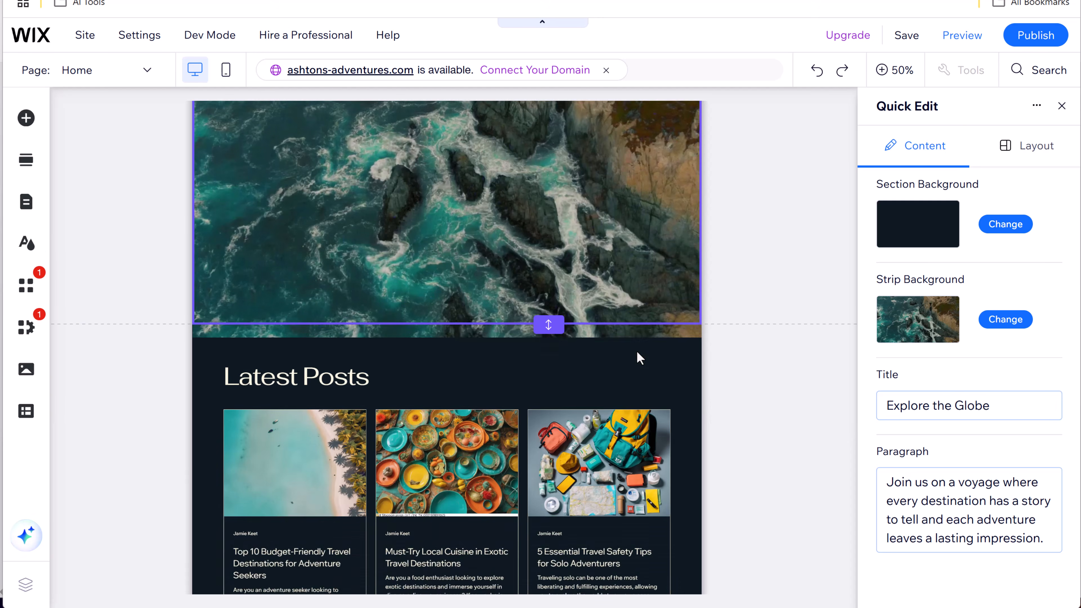
scroll(643, 354, up, 3)
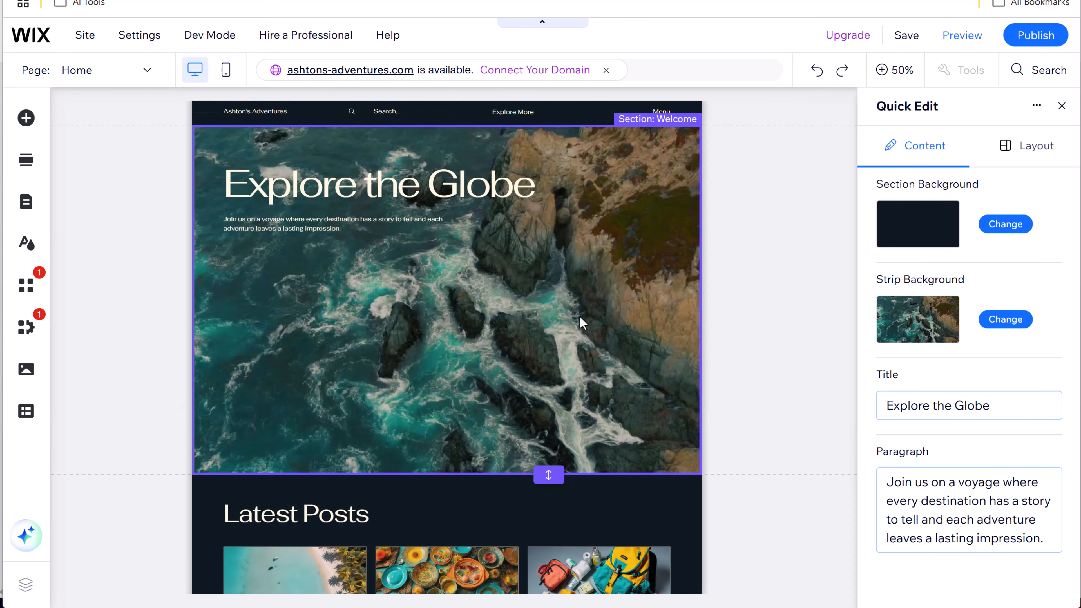
- Delete the Ashton's Adventures text from the site header
mouse_move(903, 48)
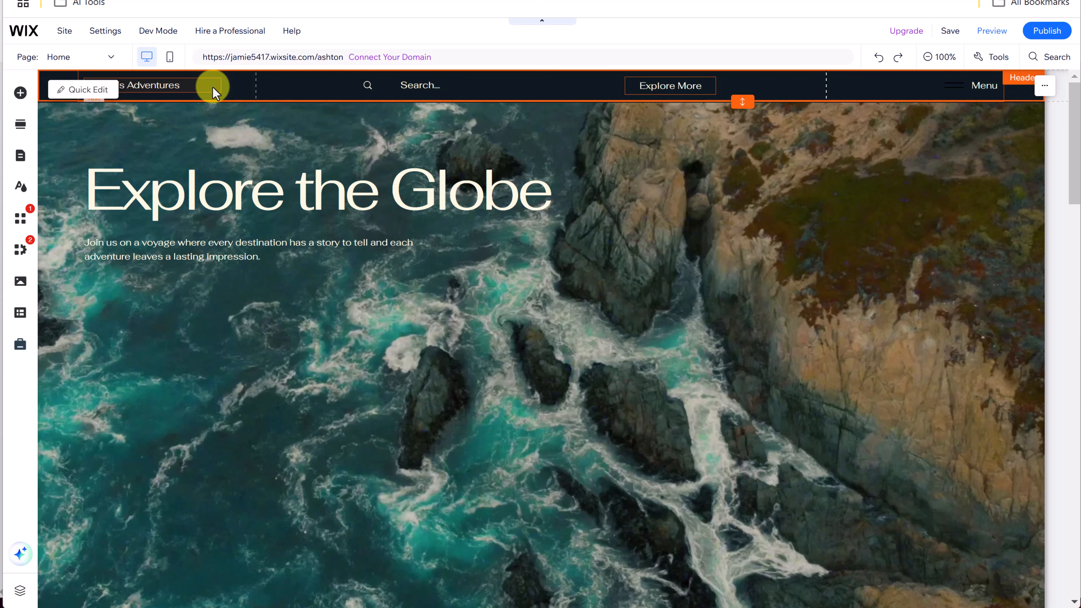
click(205, 89)
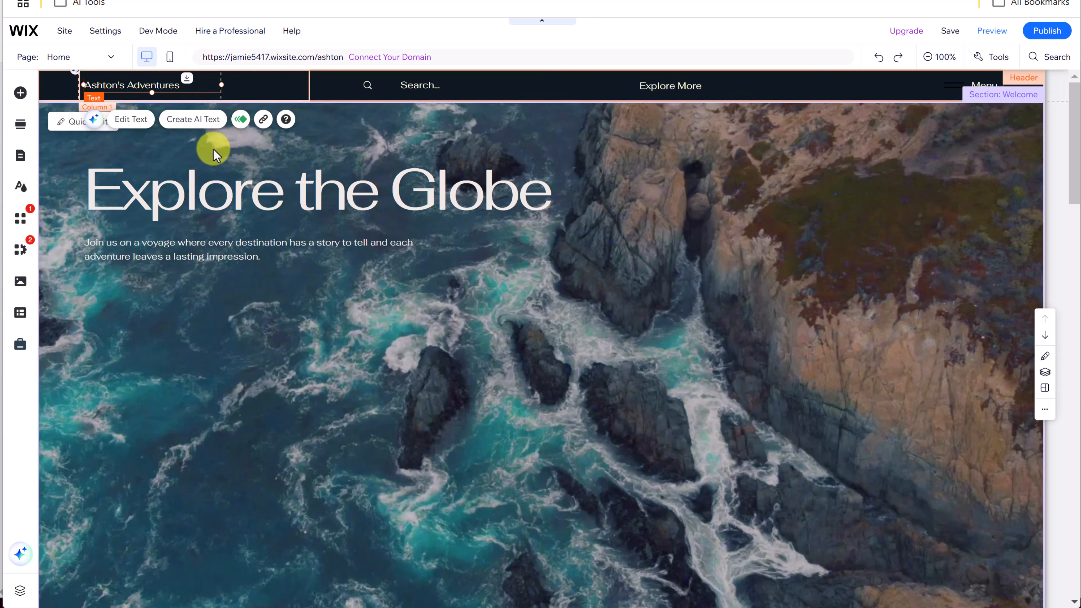
key(Delete)
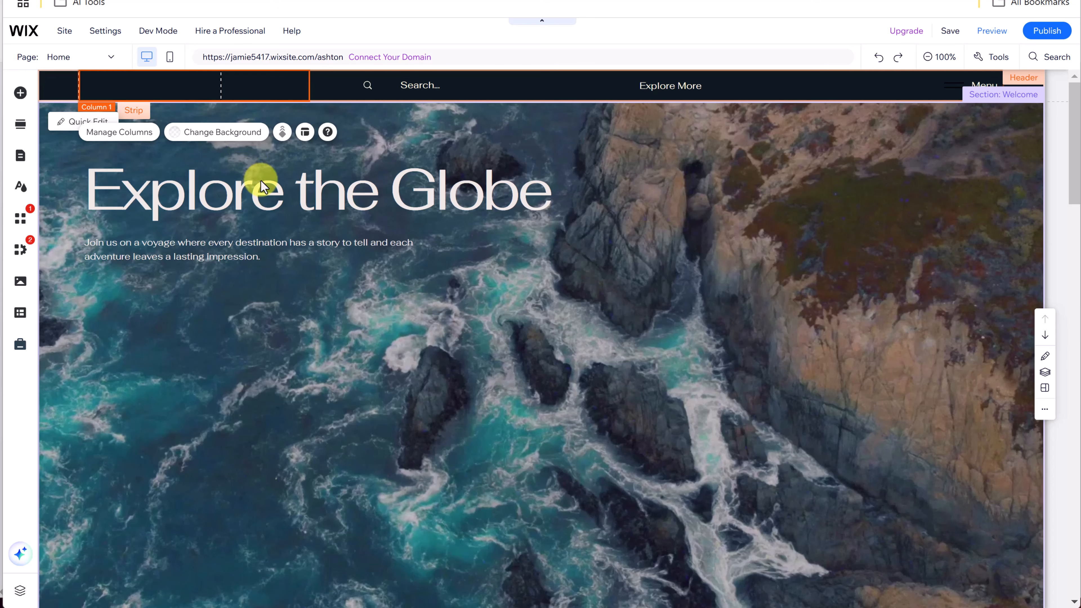
- Upload the logo file ashtons adventures (1).png from the computer to the site files as a new image
click(19, 93)
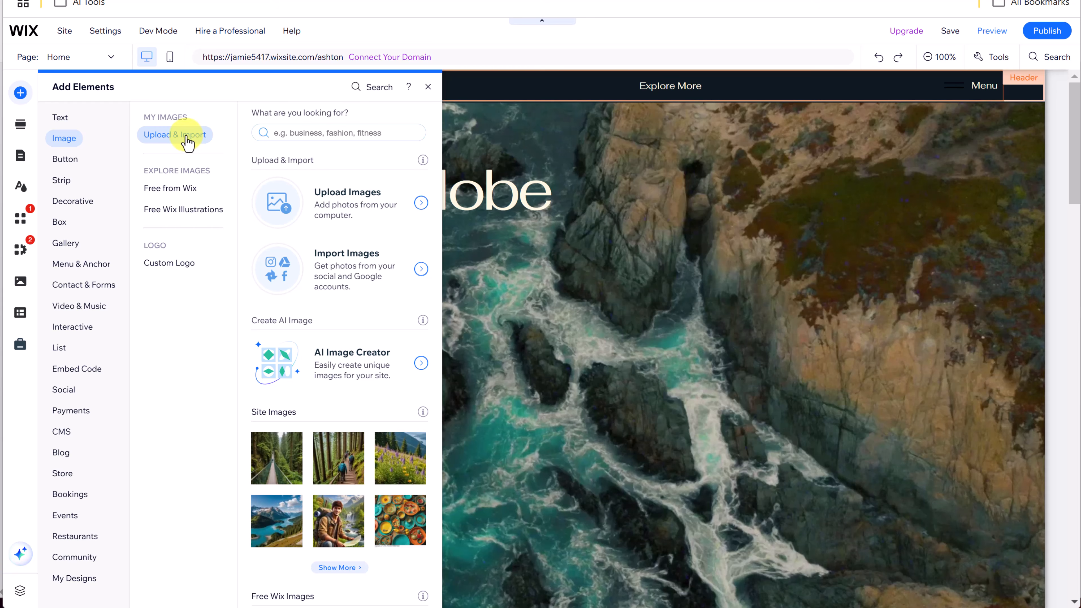
click(354, 206)
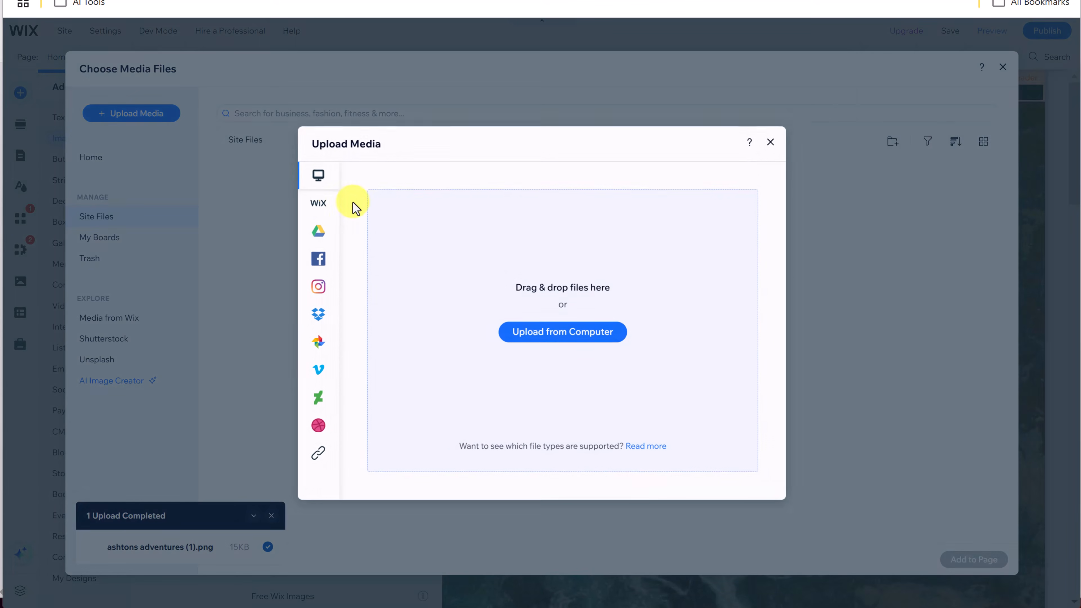
click(545, 338)
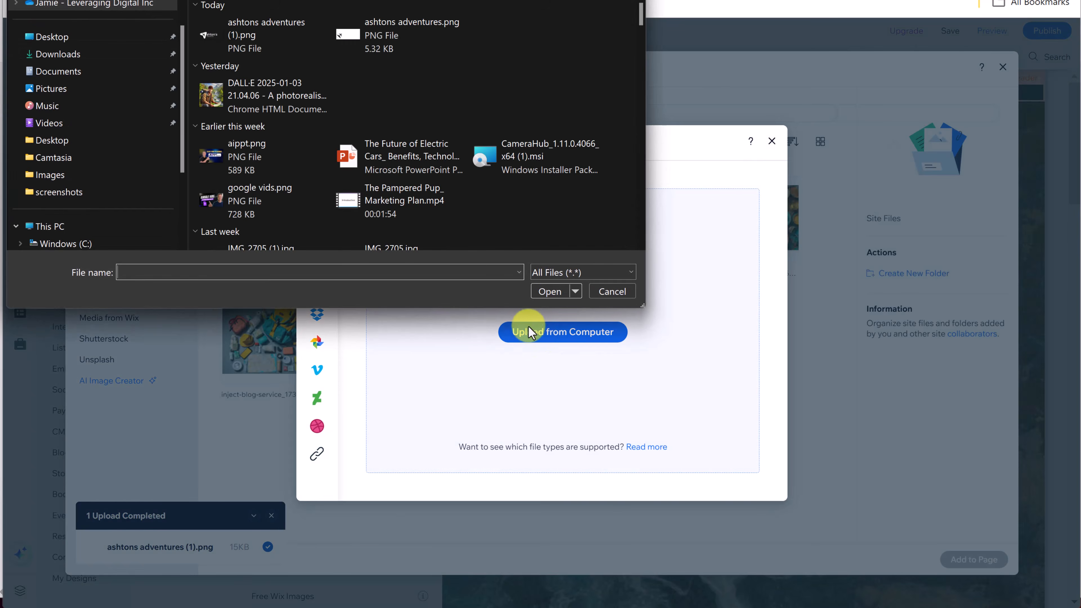
click(241, 30)
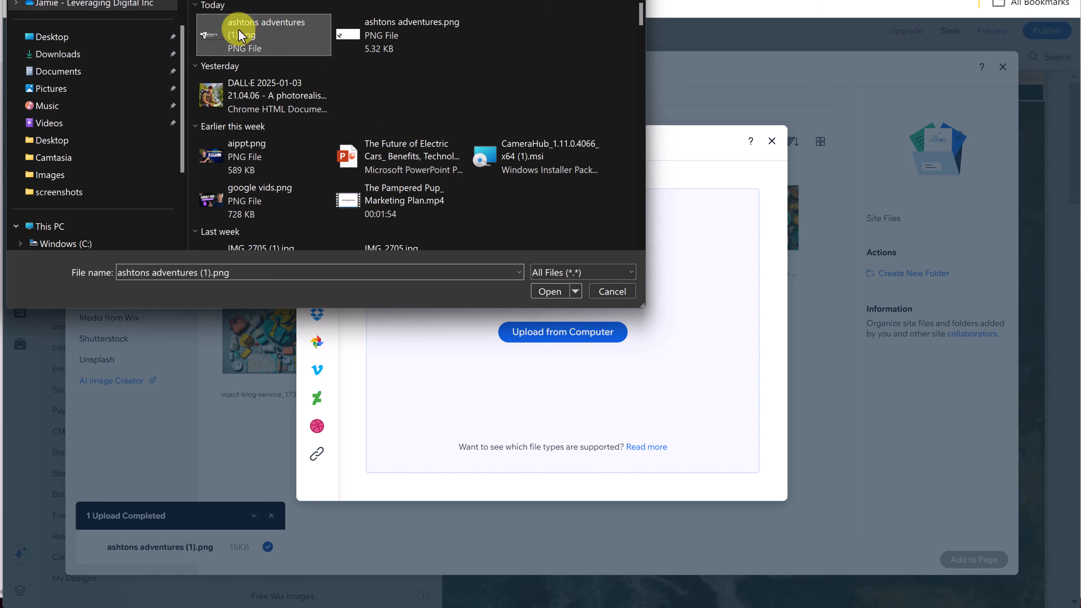
click(541, 292)
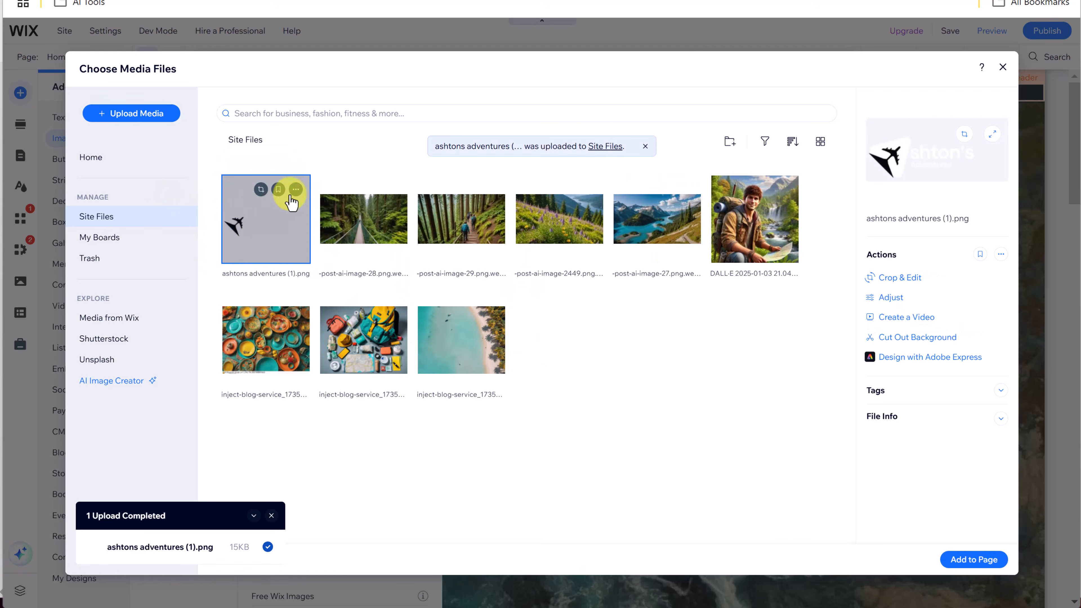
- Add the uploaded ashtons adventures (1).png logo image to the page
click(295, 190)
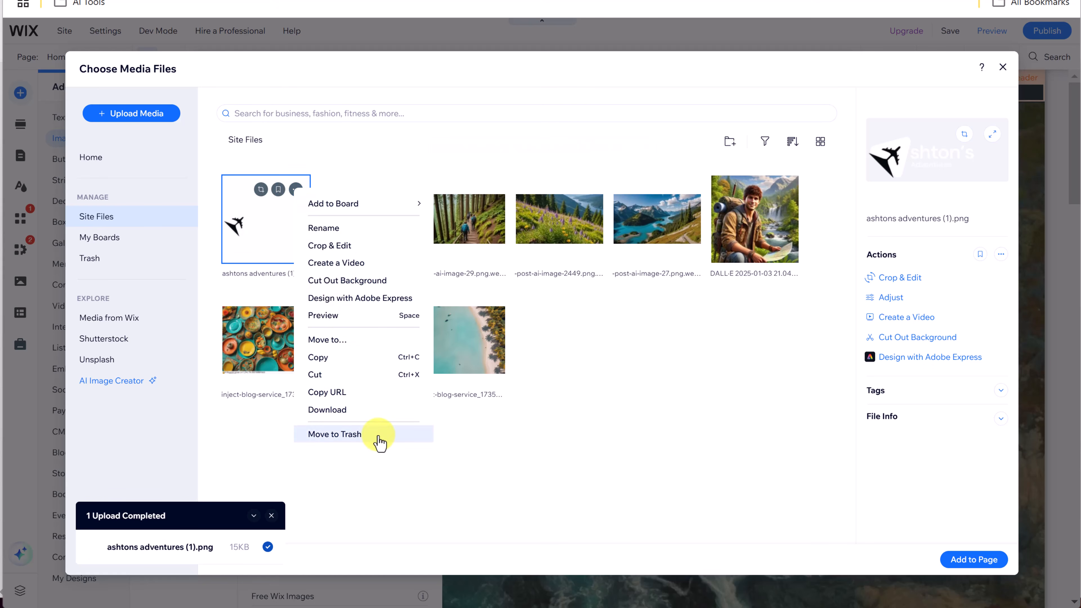
click(626, 337)
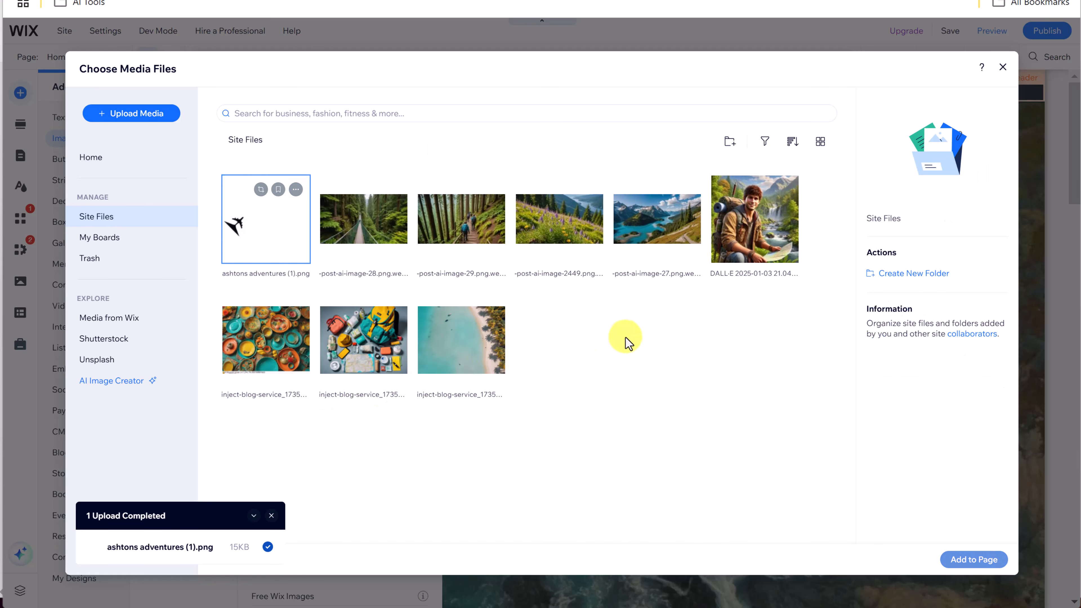
click(273, 242)
click(964, 562)
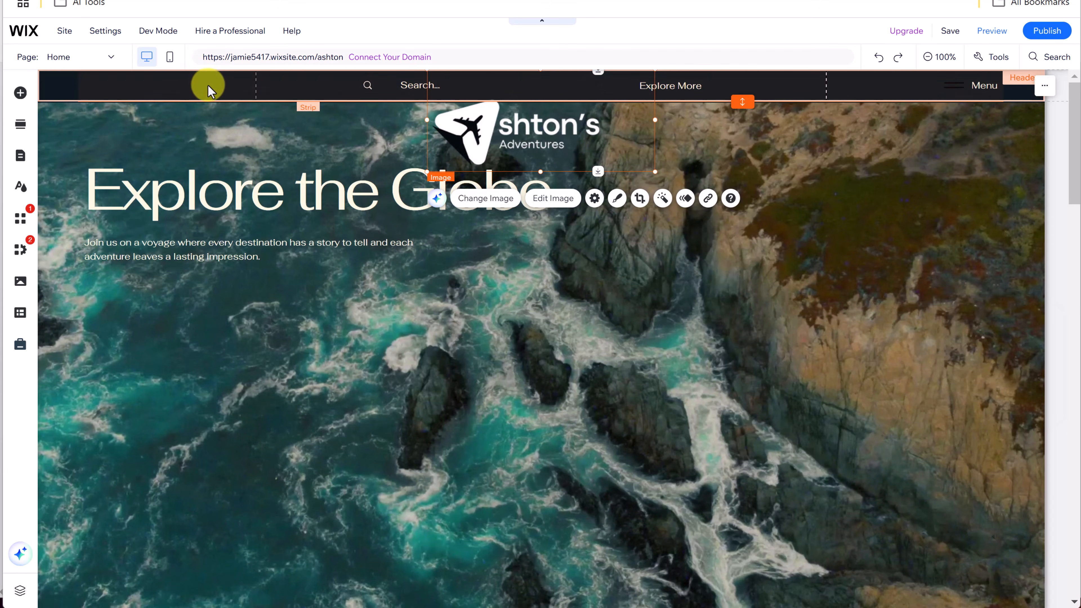
- Scale down the logo image and fit it at the left end of a taller header
drag(655, 172, 569, 132)
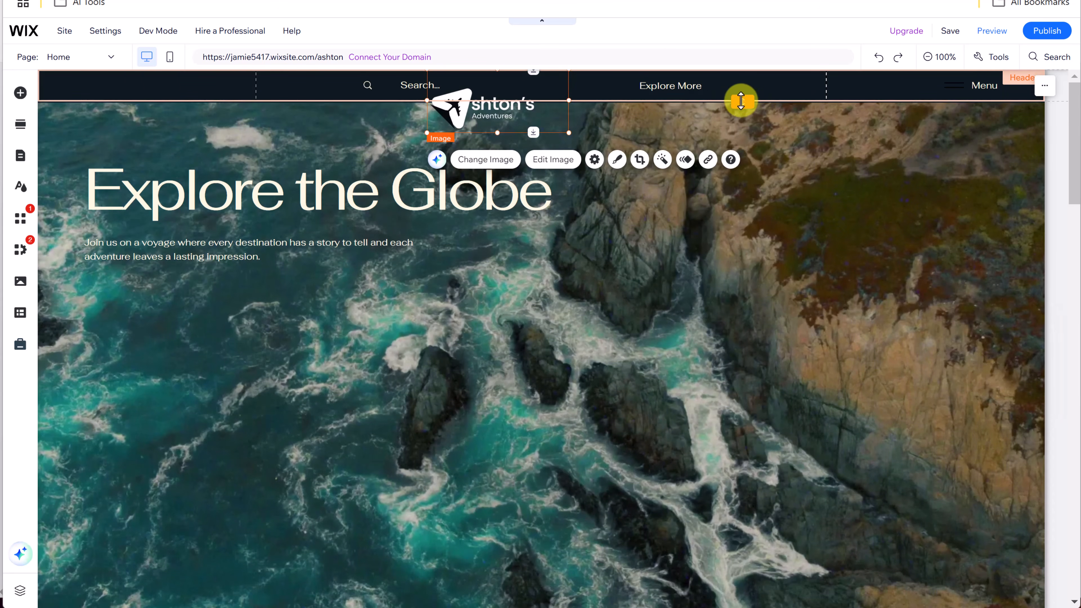
drag(742, 101, 741, 135)
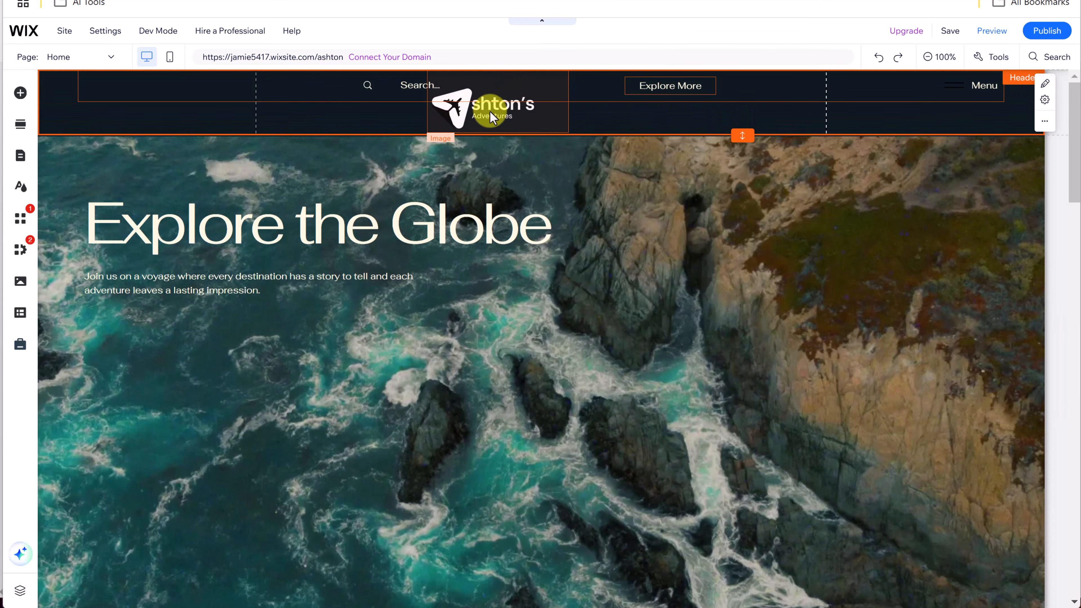
drag(489, 106, 119, 89)
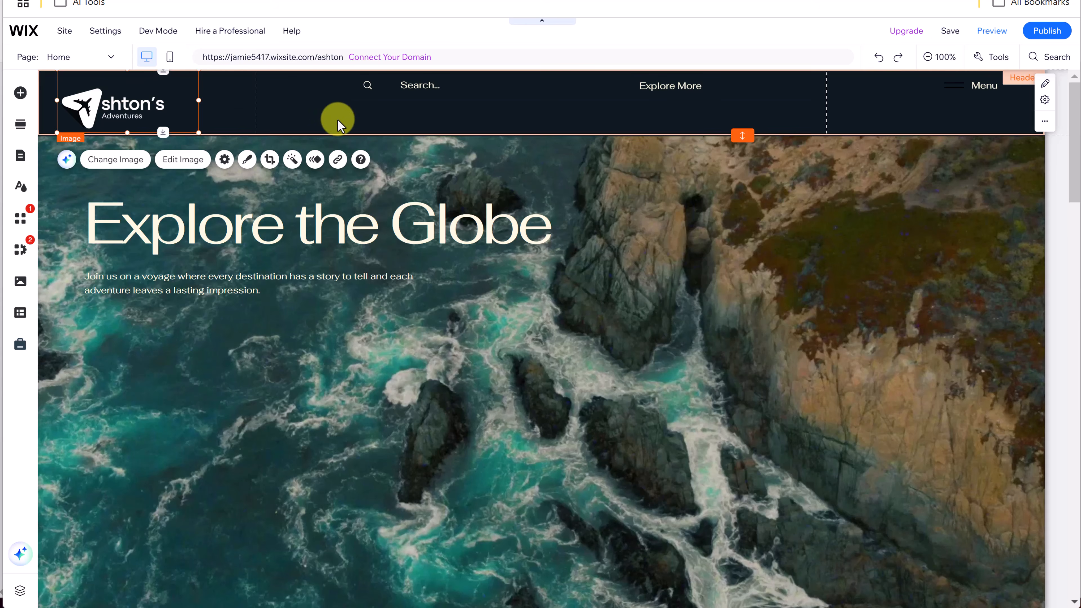
click(322, 113)
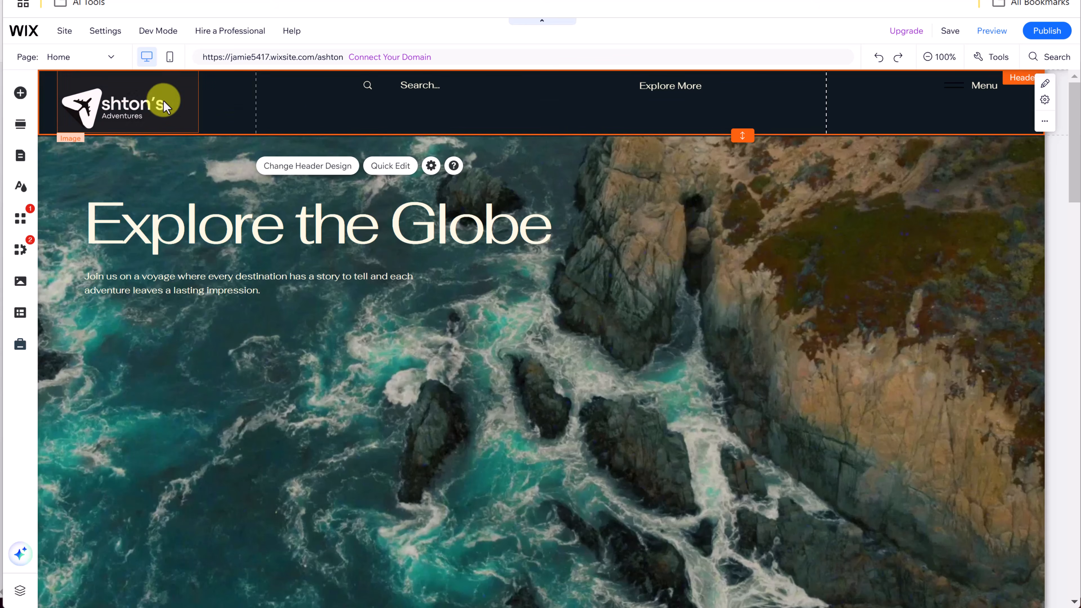
- Link the header logo image to the Home page, opening in the current window
click(143, 106)
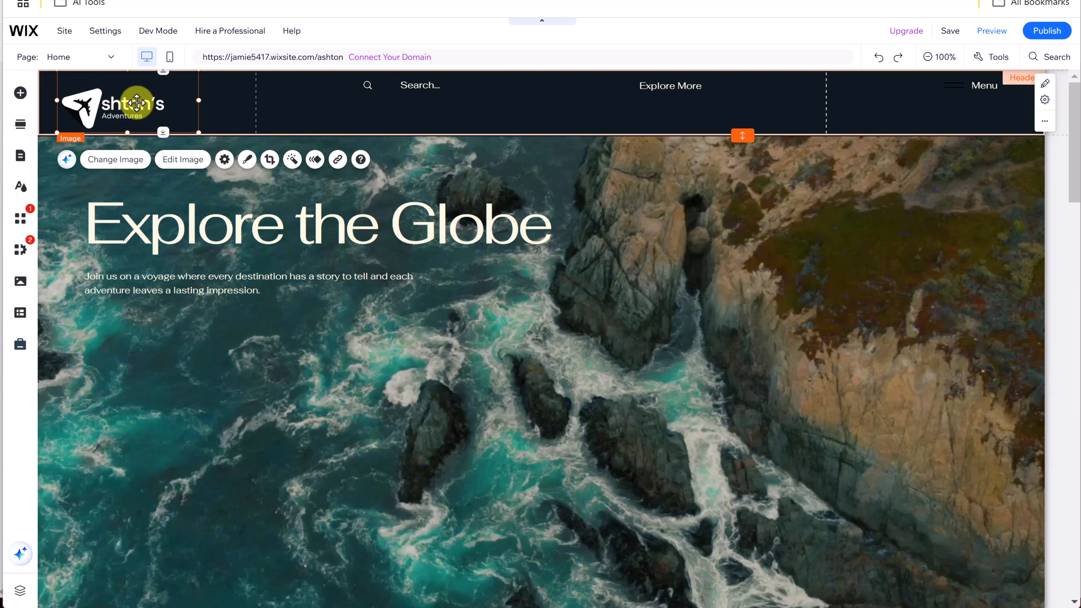
click(338, 160)
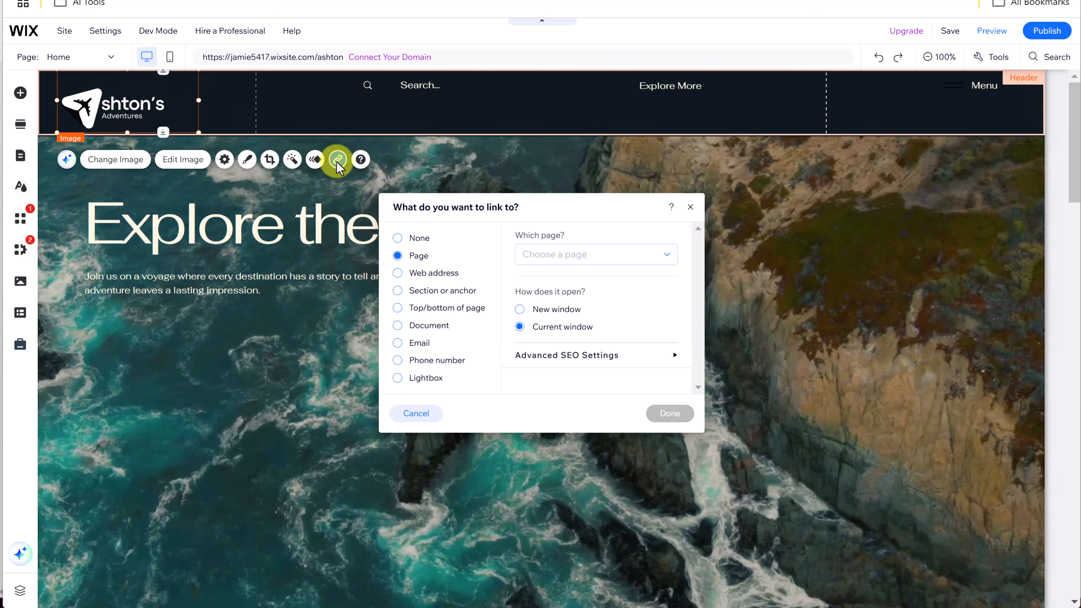
click(579, 260)
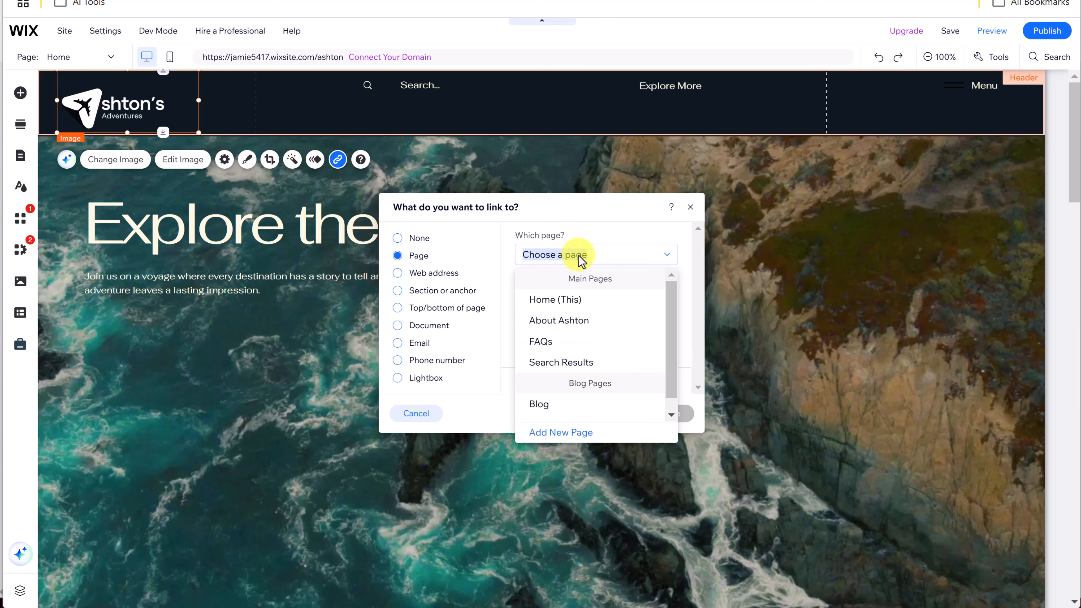
click(558, 299)
click(680, 413)
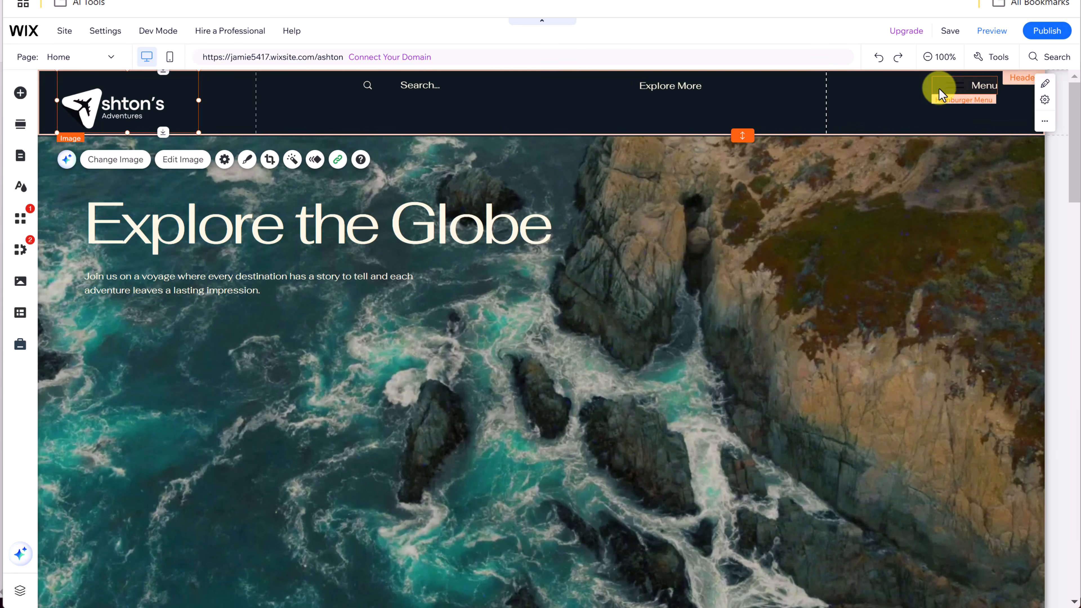
- Preview the page with its new header logo, and move the Welcome section's title and paragraph lower in the editor
click(987, 34)
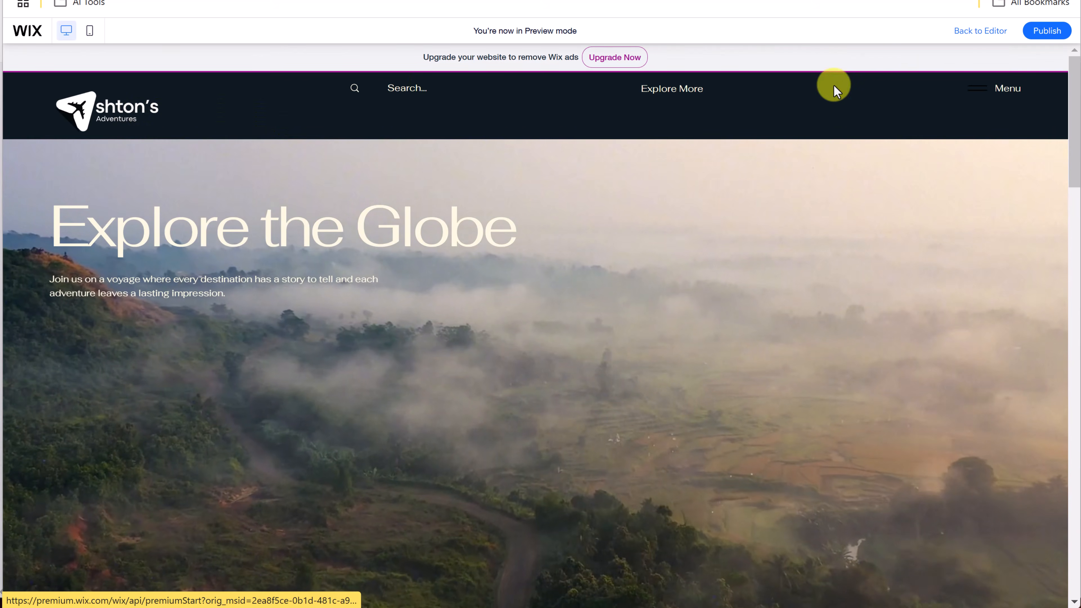
click(979, 31)
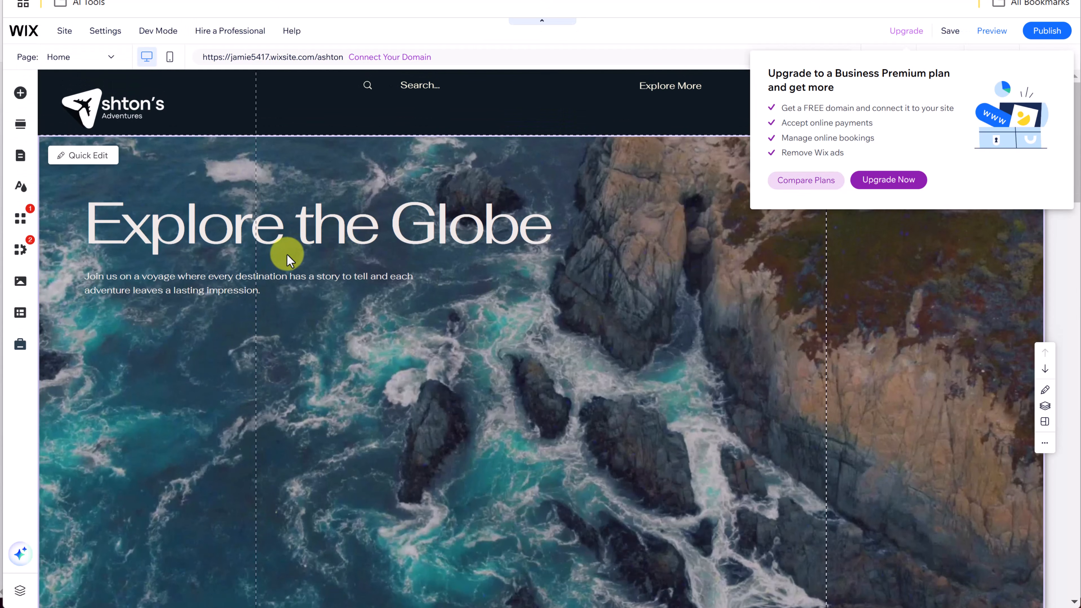
click(139, 212)
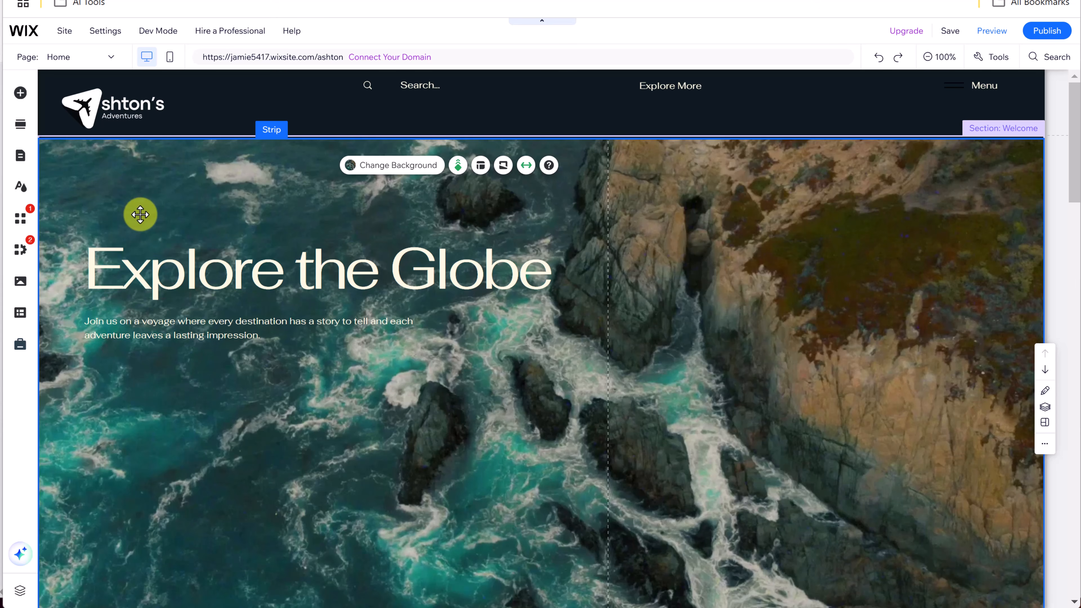
- Add a custom logo element above the Explore the Globe title and start designing a custom logo for it
click(20, 93)
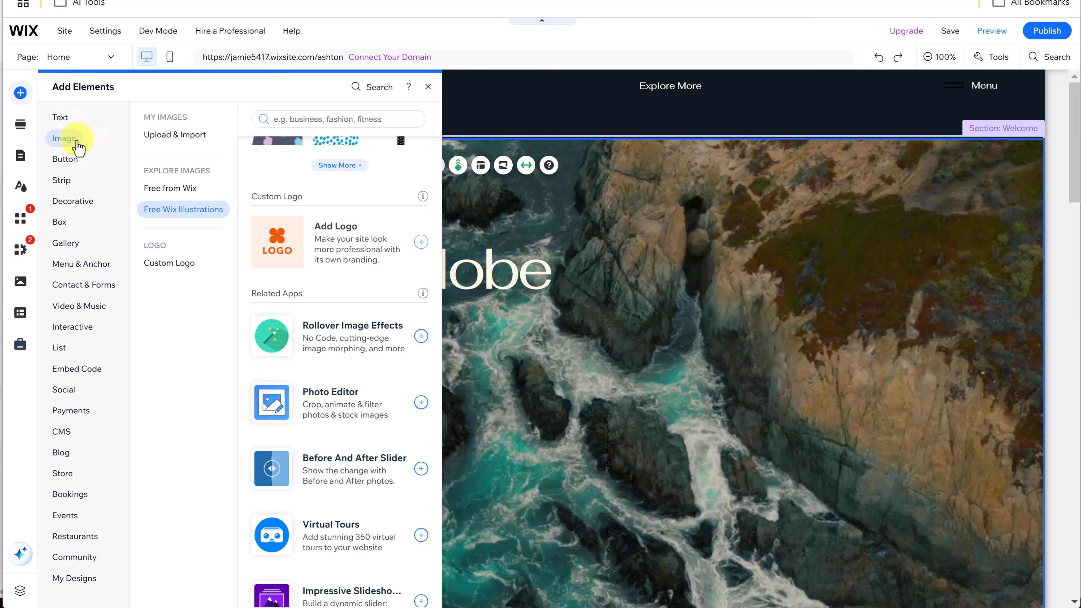
click(176, 262)
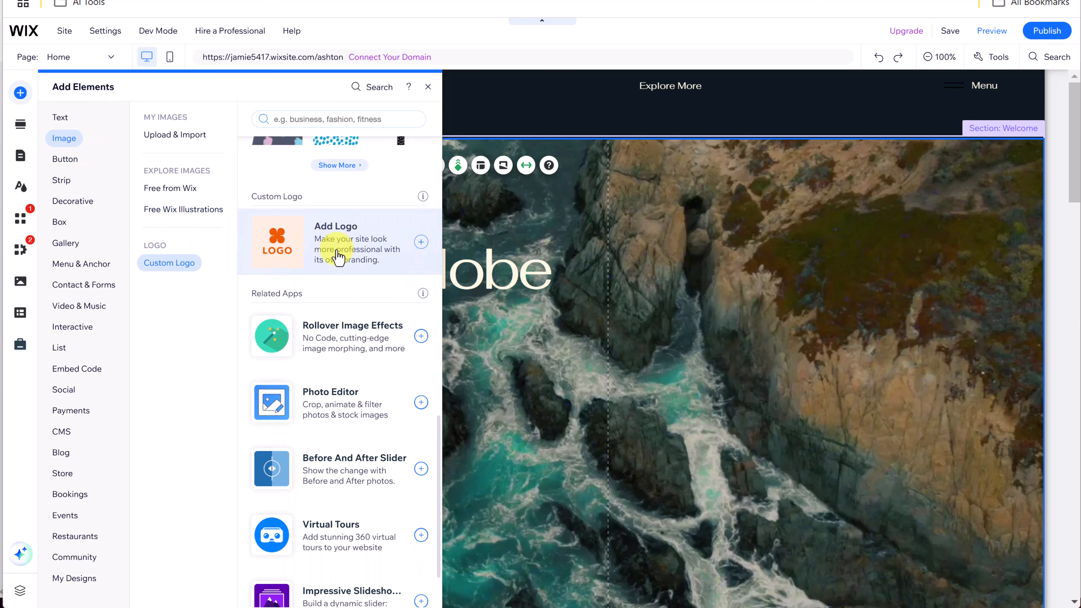
click(348, 257)
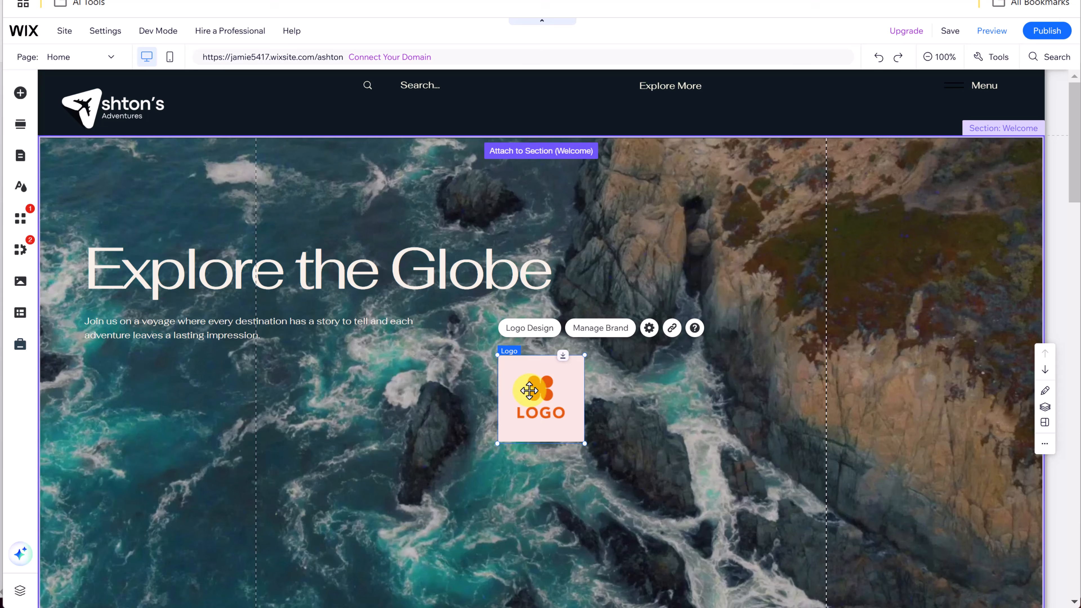
drag(533, 389, 297, 181)
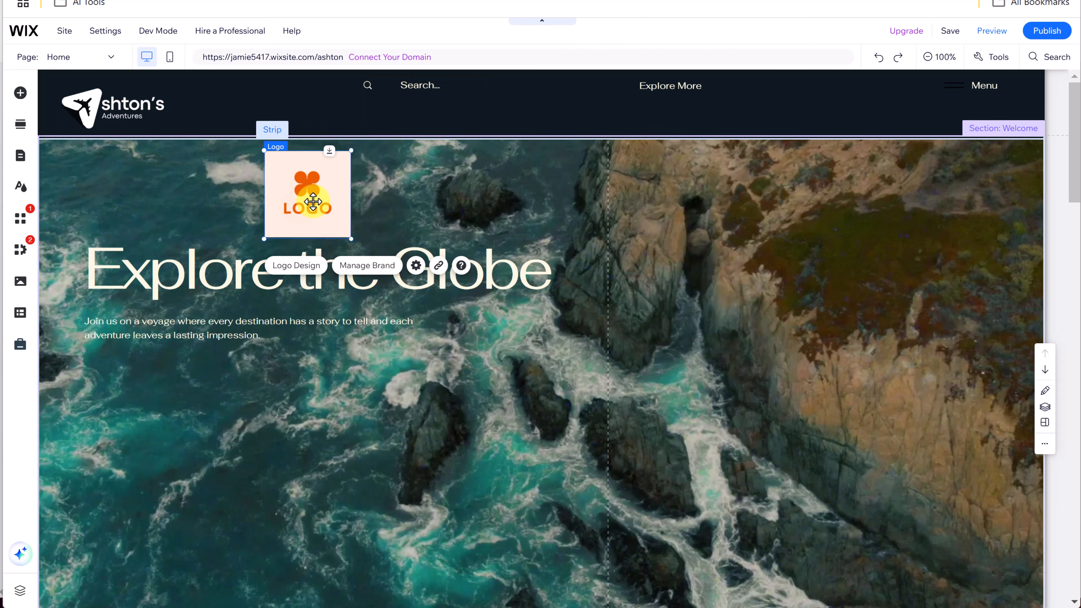
click(303, 273)
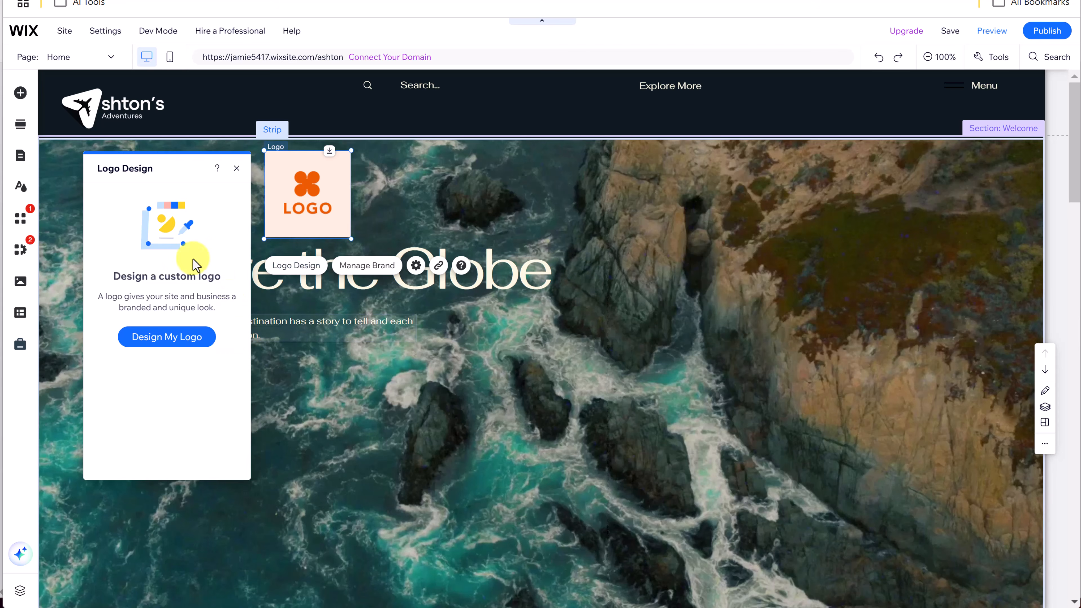
click(188, 341)
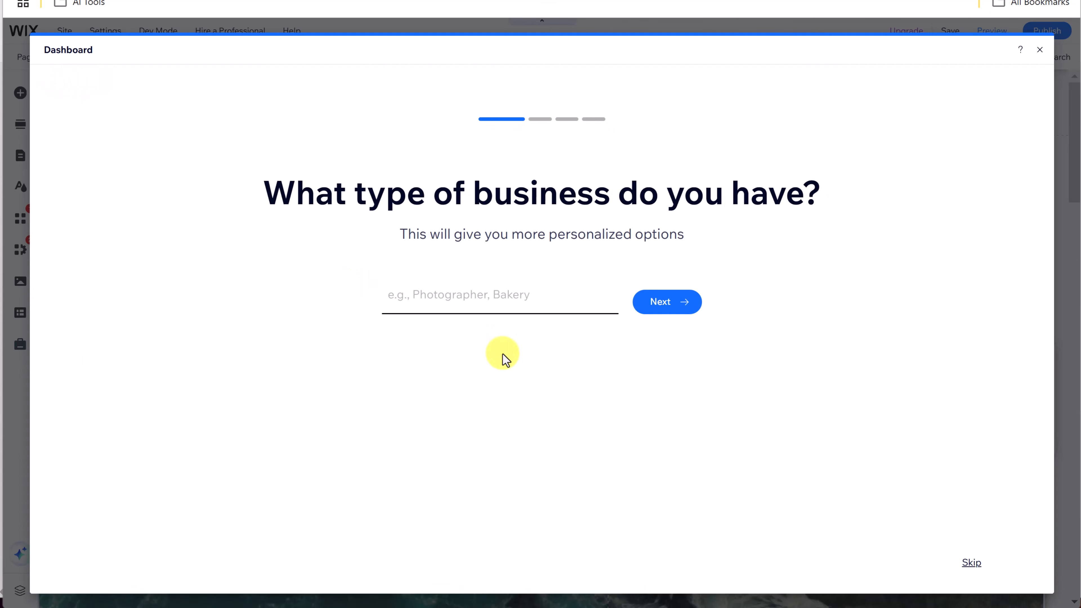
- Set the business type to Travel Blogger and choose the Fun and Playful vibes for the logo
click(425, 299)
text(Tra)
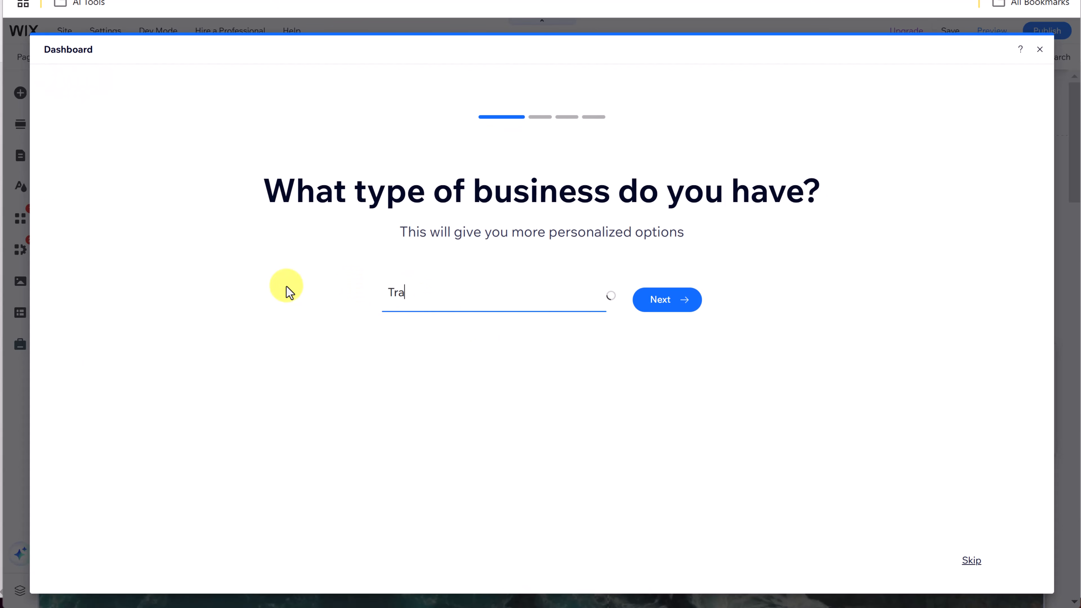
text(vel)
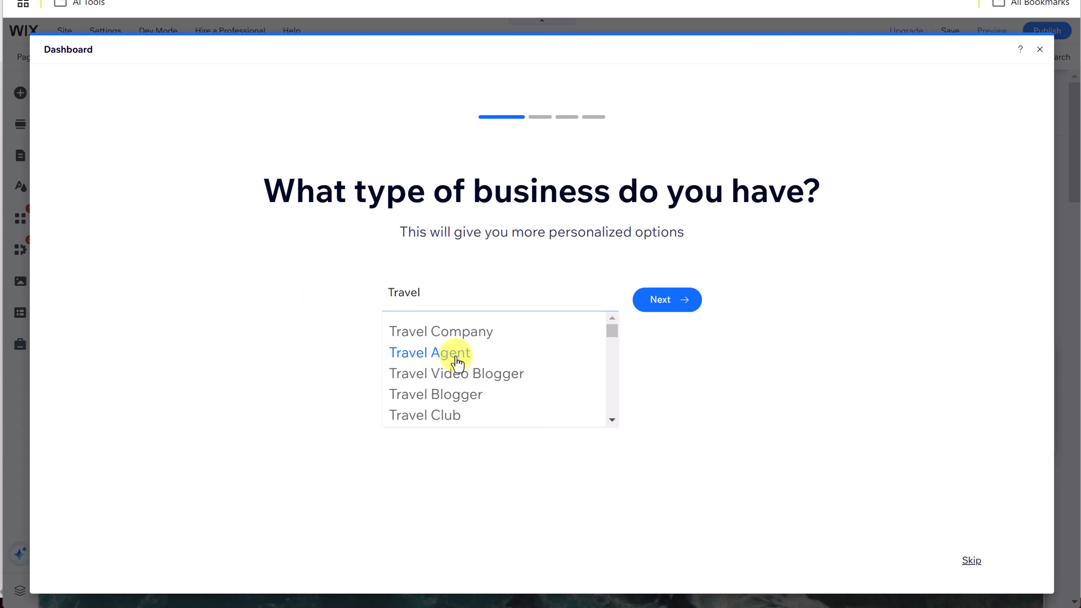
click(464, 397)
click(657, 307)
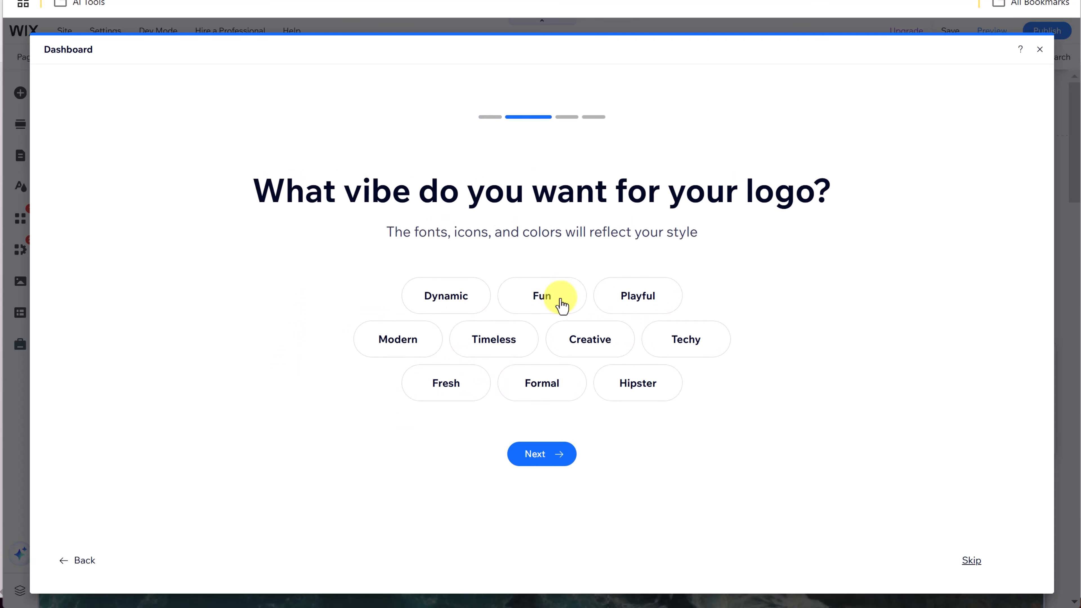
click(558, 304)
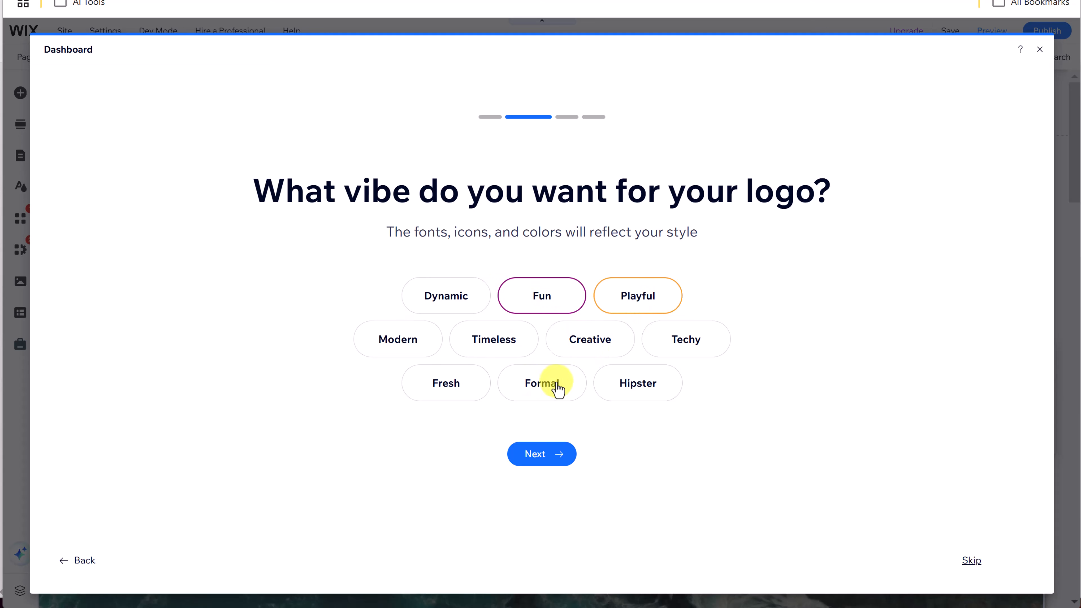
click(544, 460)
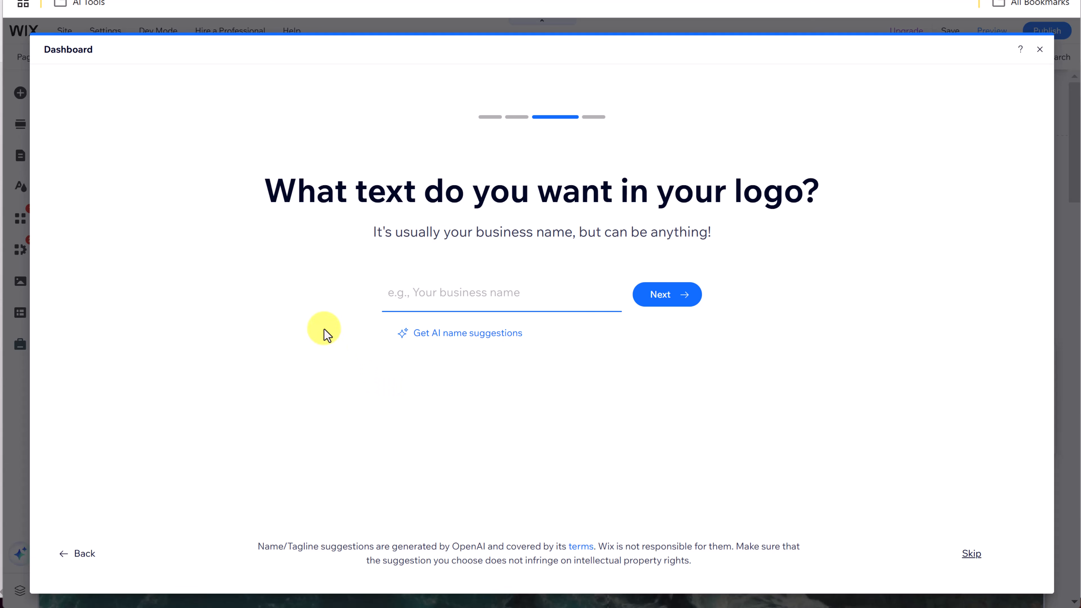
- Enter Ashton's Adventures as the logo text and finish the questionnaire without a tagline
text(Ashton')
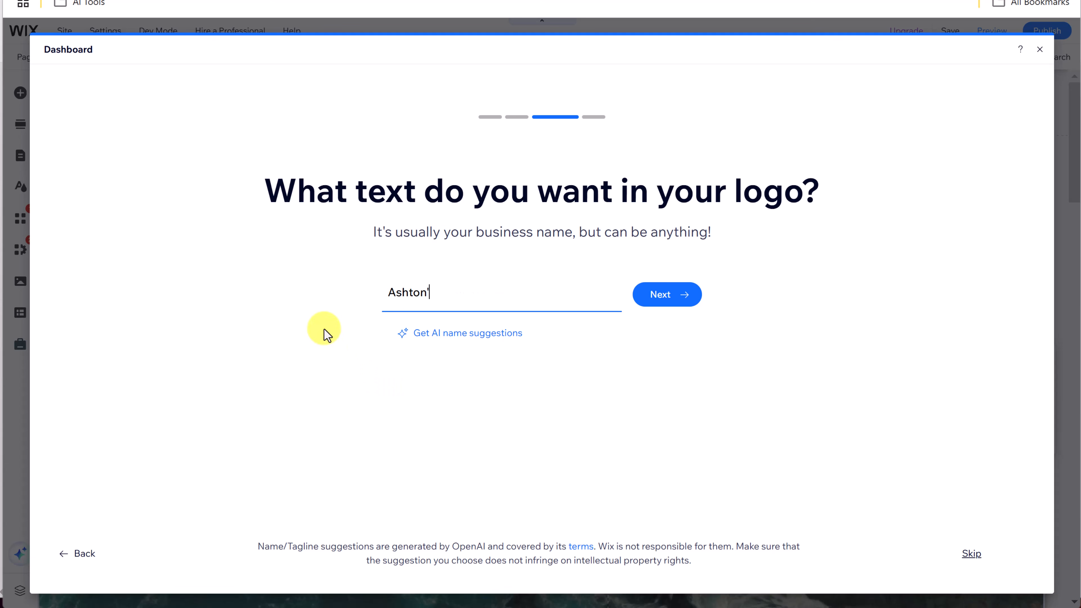
text(s Adventures)
click(686, 294)
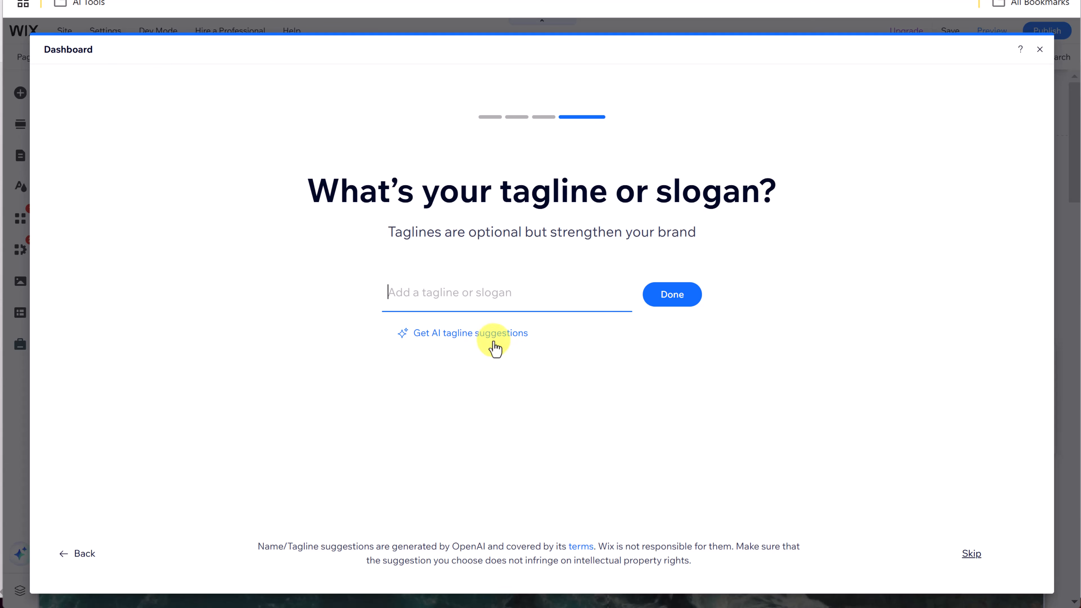
click(677, 303)
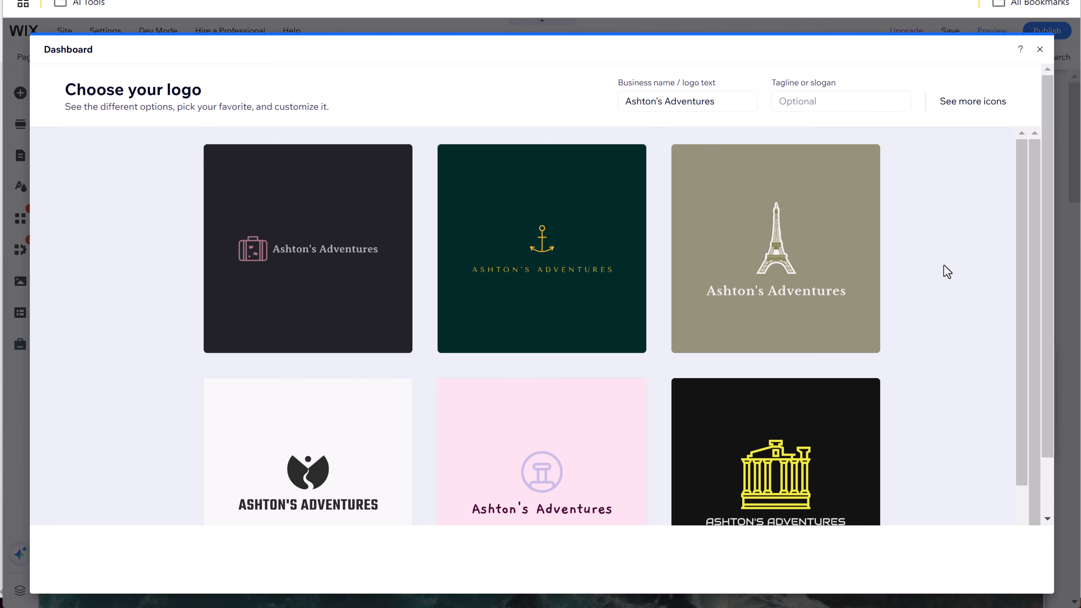
- Look through the suggested logos and start customizing the dark one with the suitcase icon
scroll(927, 277, down, 10)
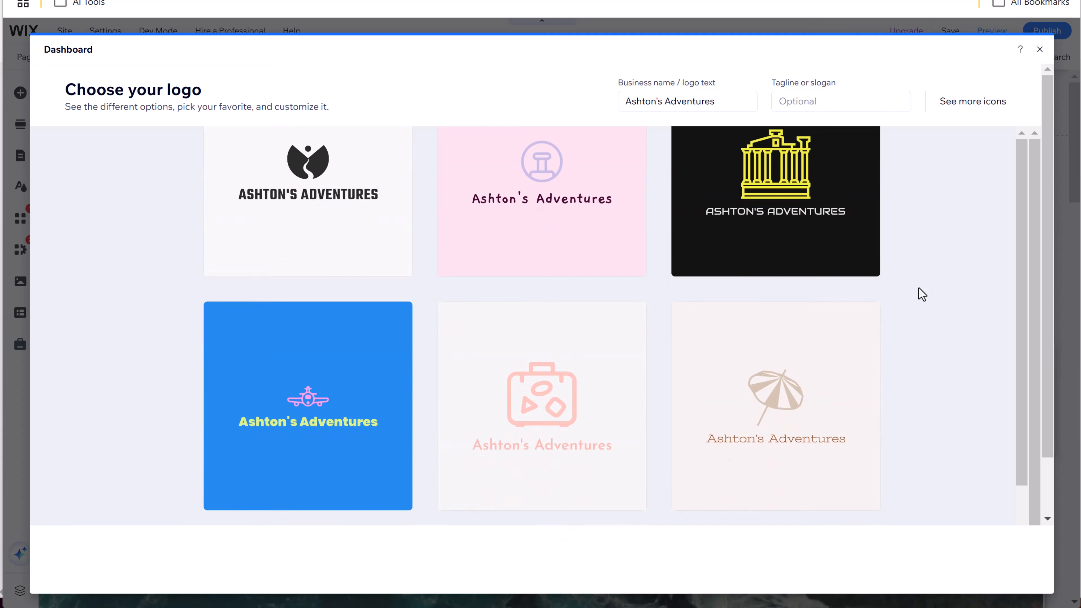
scroll(922, 294, up, 10)
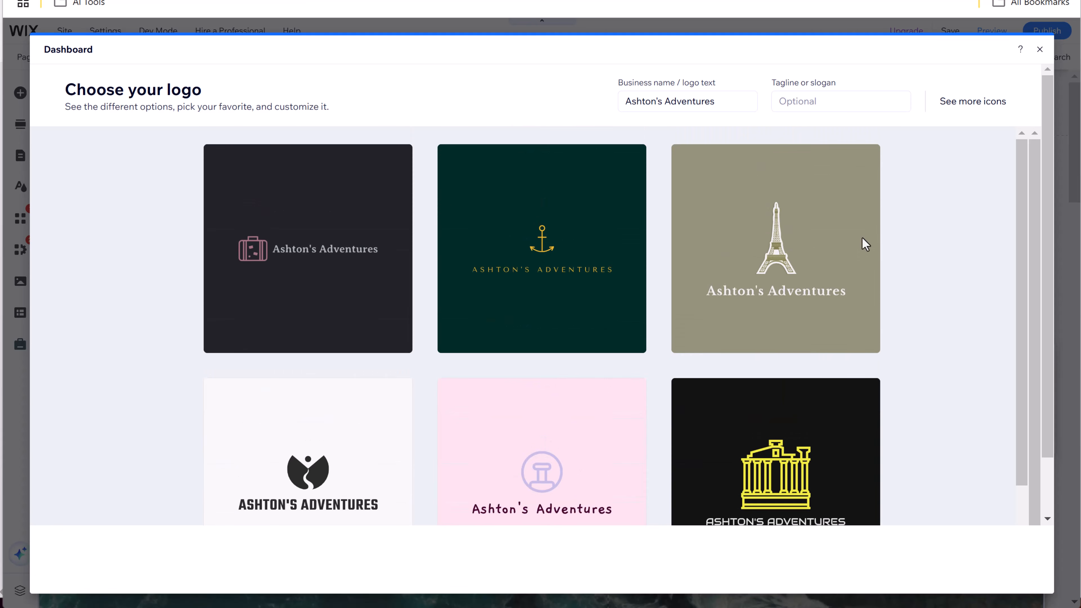
mouse_move(314, 283)
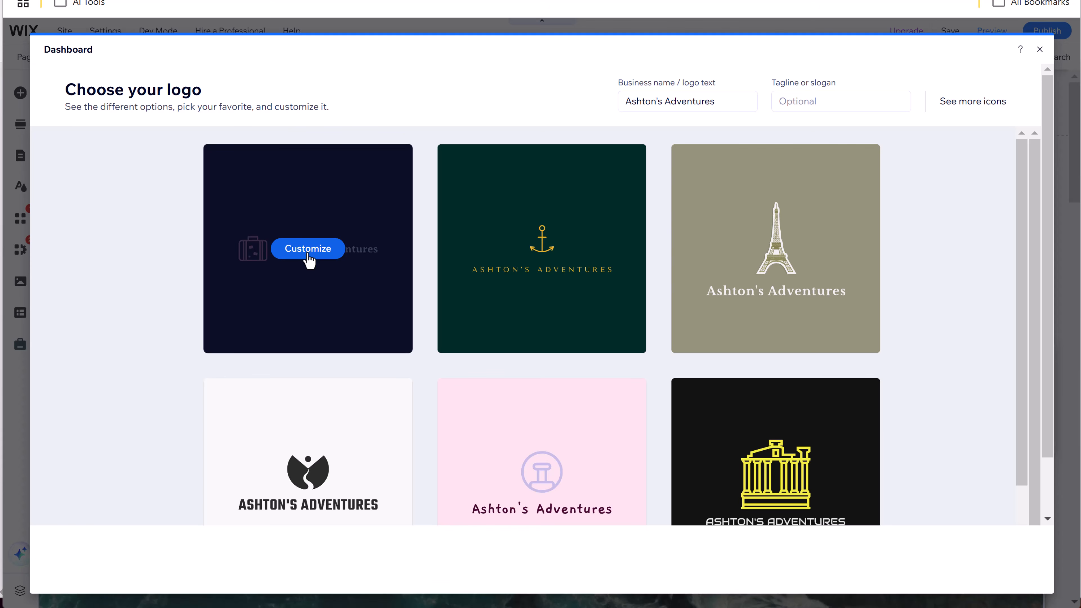
click(382, 278)
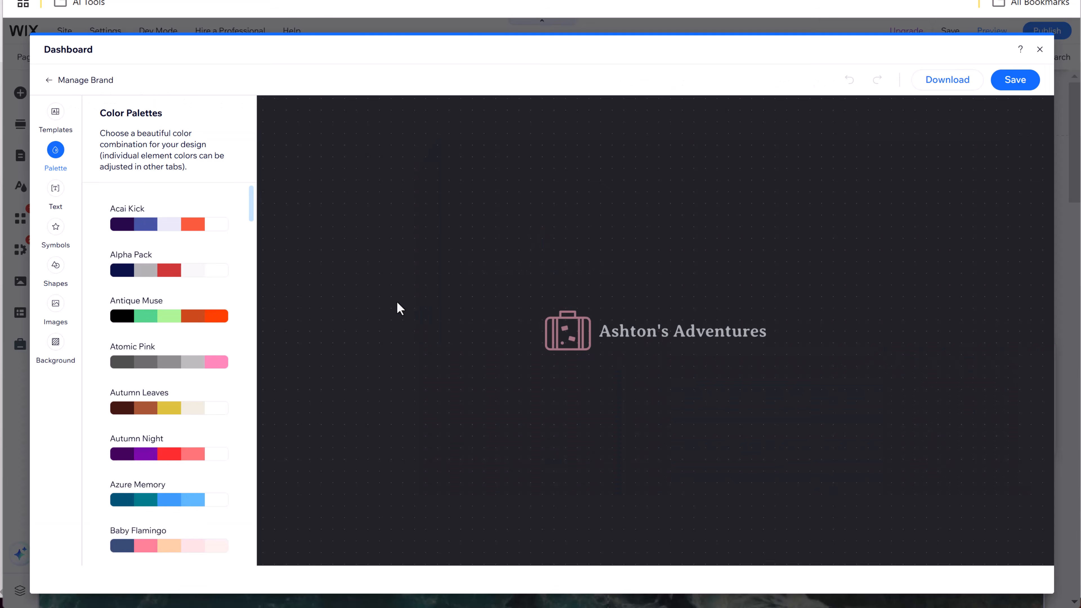
- Try several color palettes on the suitcase logo and settle on Black Pearl
click(155, 323)
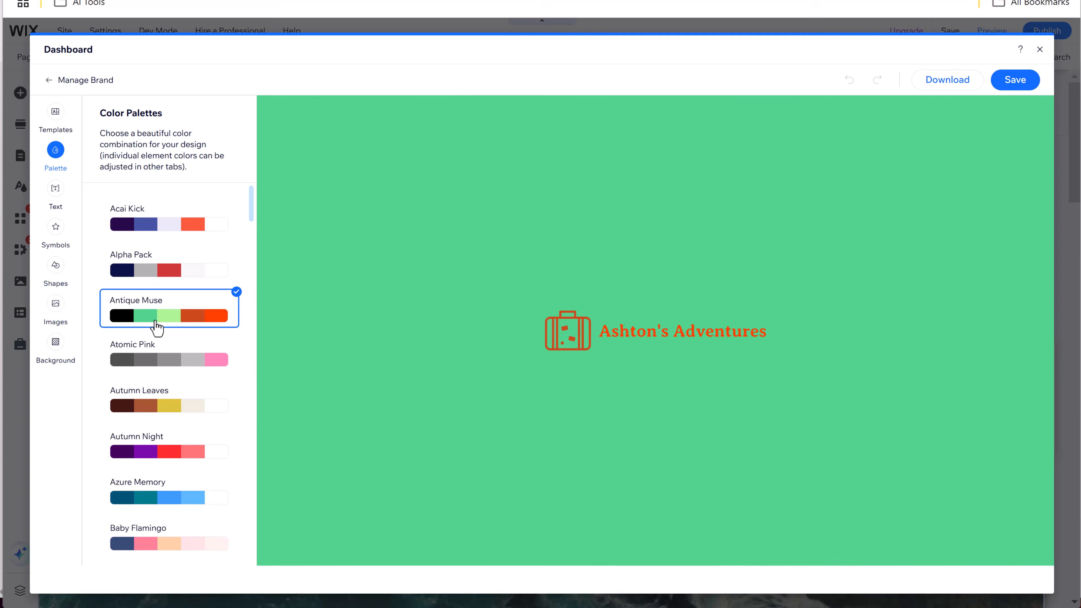
click(160, 355)
click(161, 409)
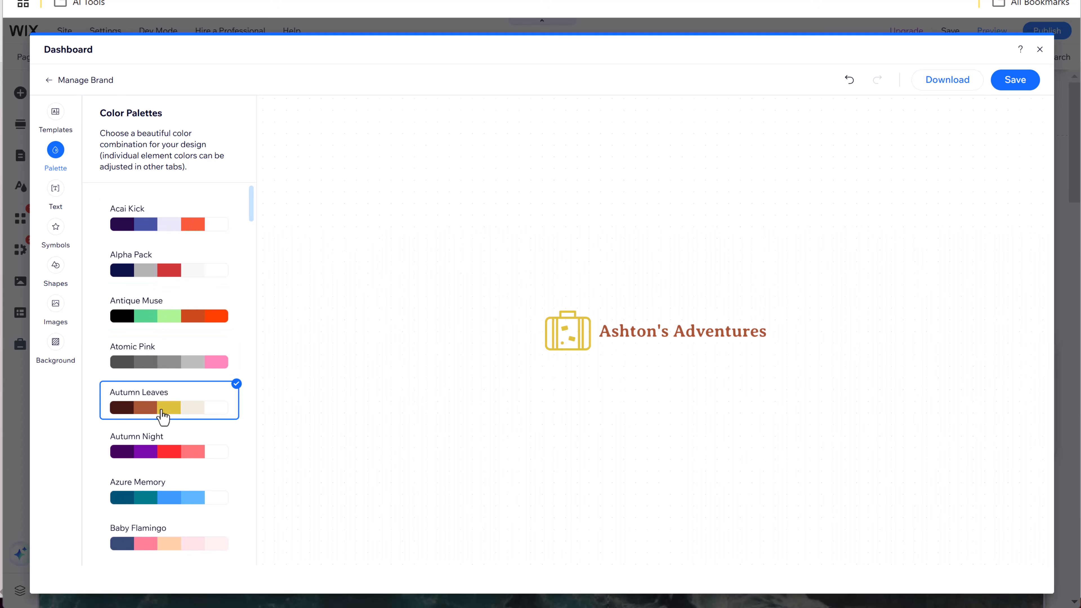
click(173, 457)
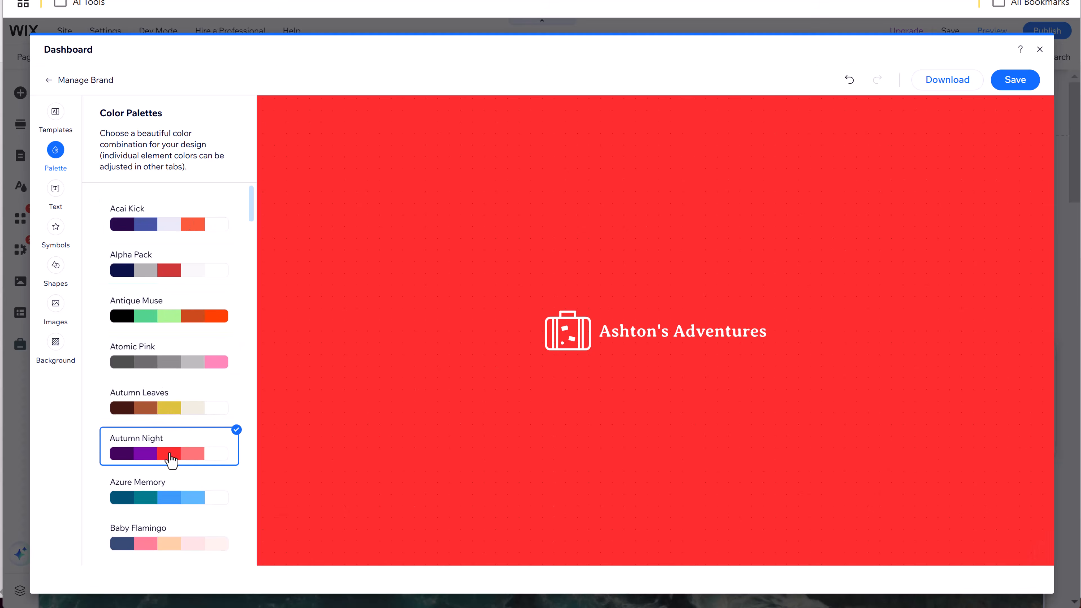
click(175, 507)
click(147, 226)
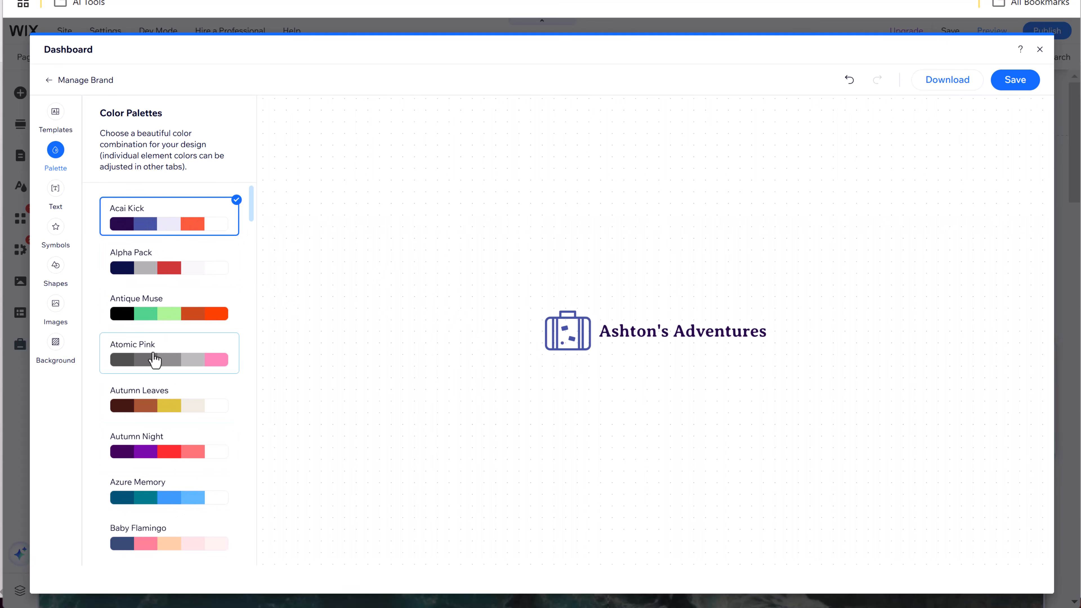
scroll(166, 468, down, 3)
click(168, 475)
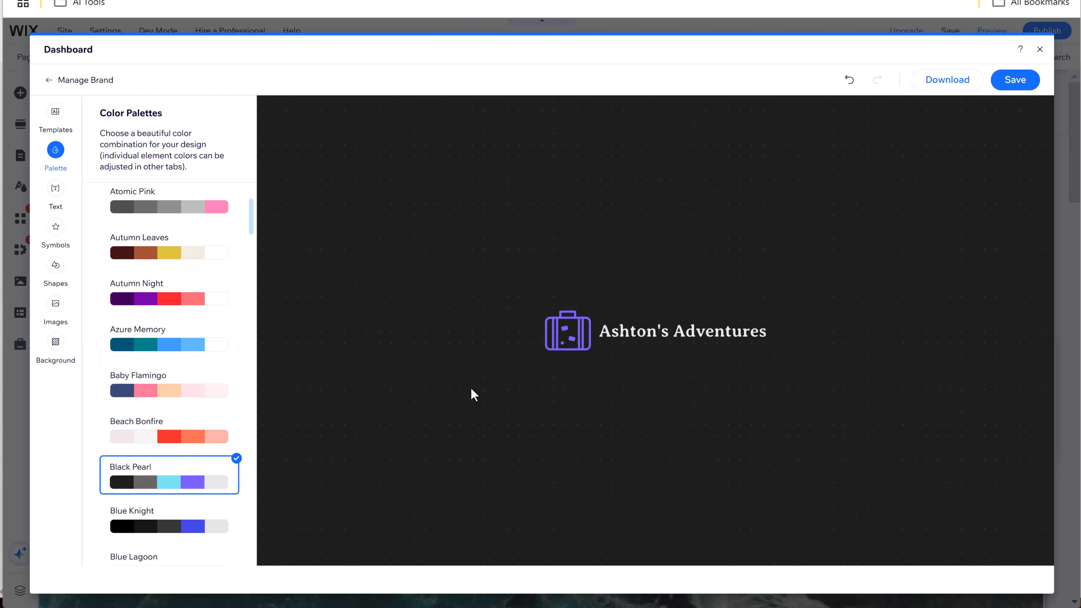
- Look through the logo's text, symbol and shape options, and save the suitcase logo to the page
click(55, 190)
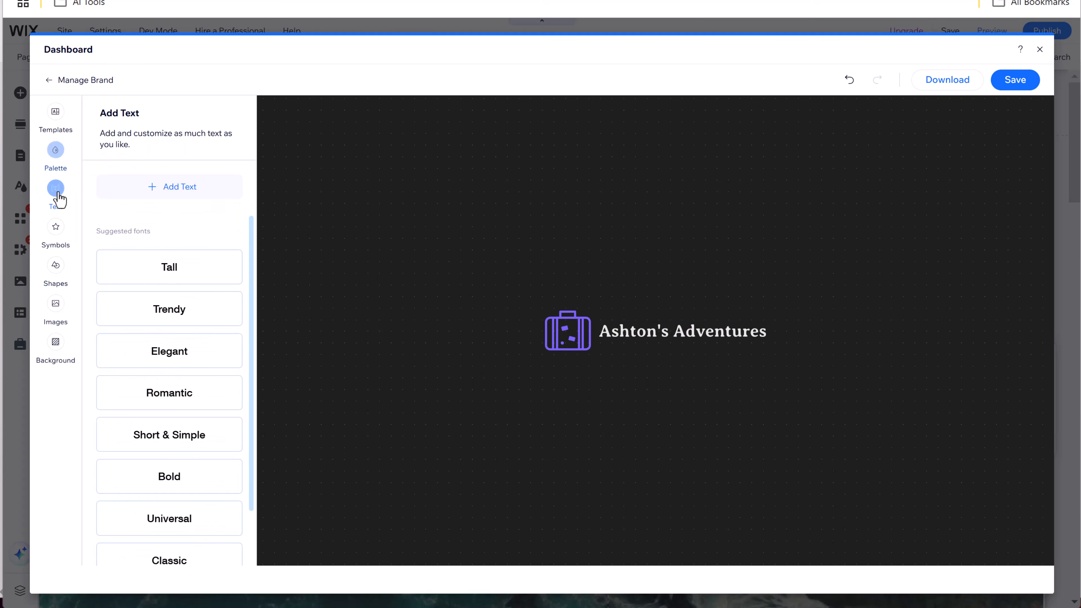
click(56, 228)
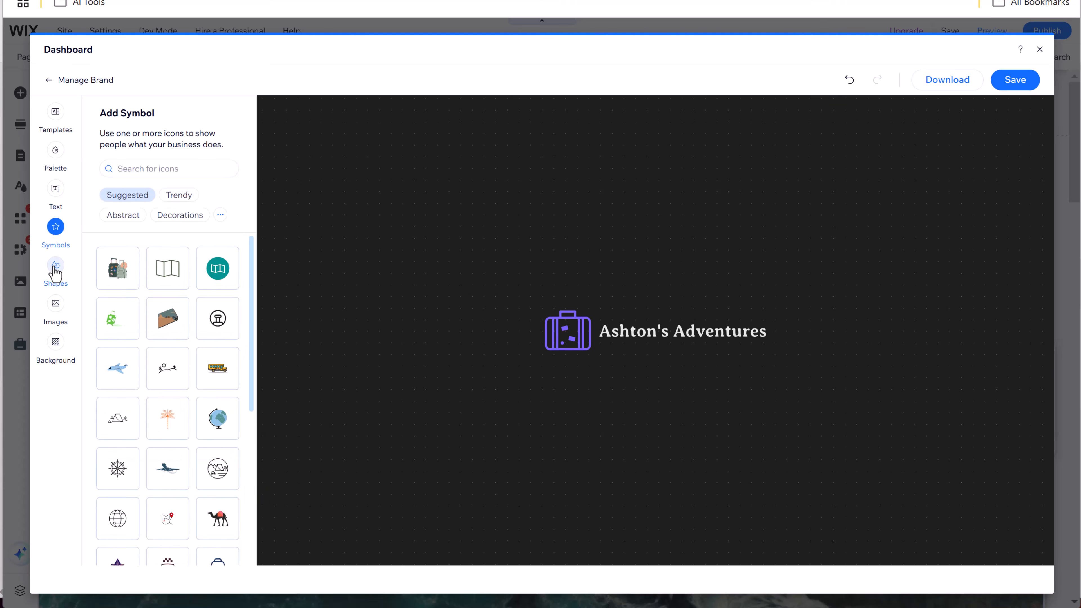
click(56, 273)
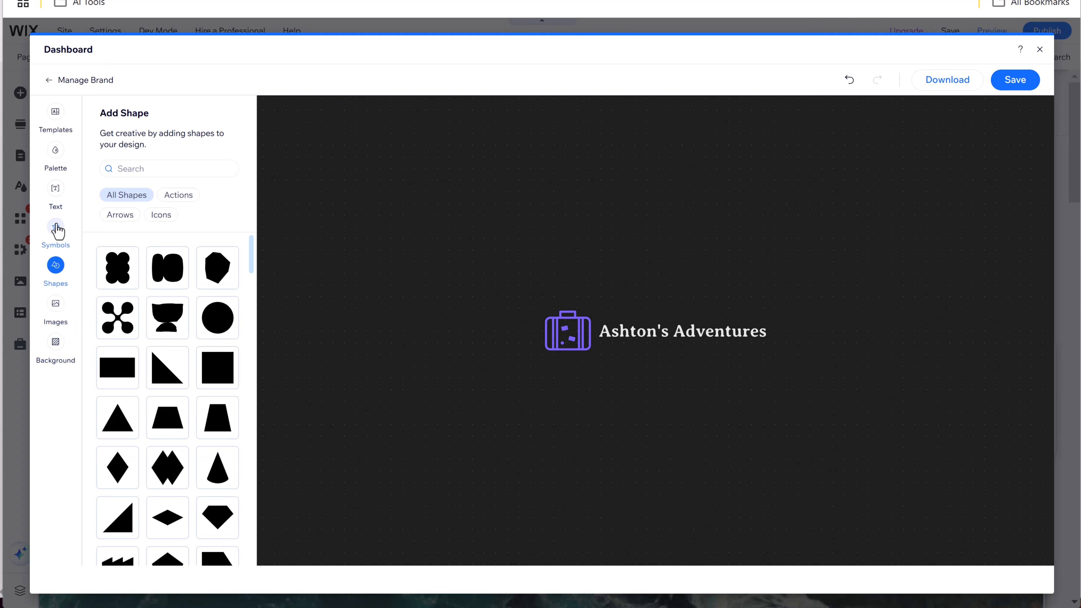
click(55, 228)
click(568, 331)
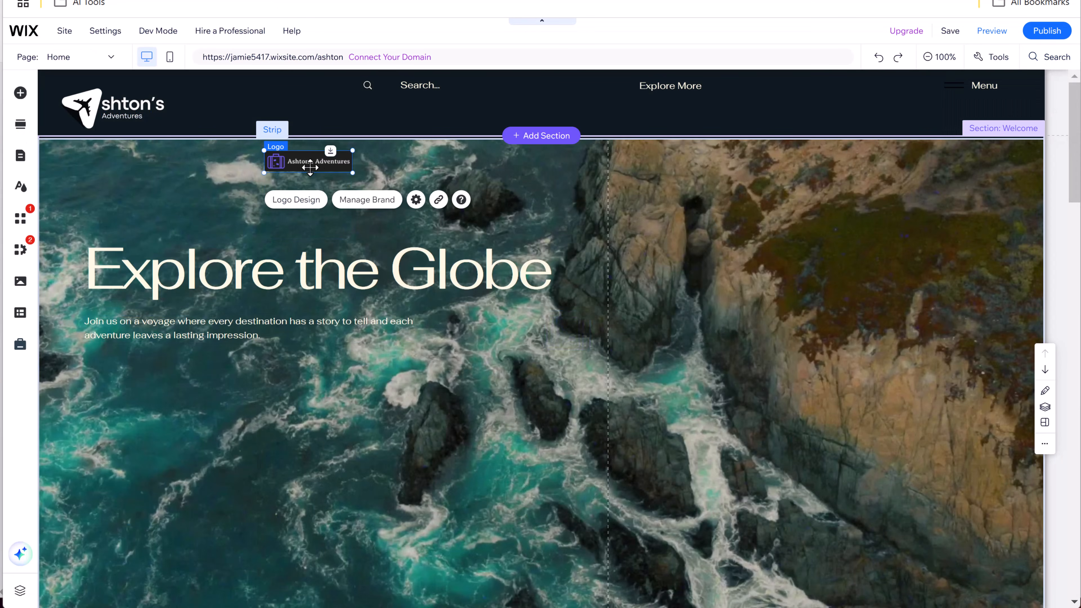
- Enlarge the suitcase logo above the Explore the Globe title and turn off its logo background
drag(352, 172, 438, 194)
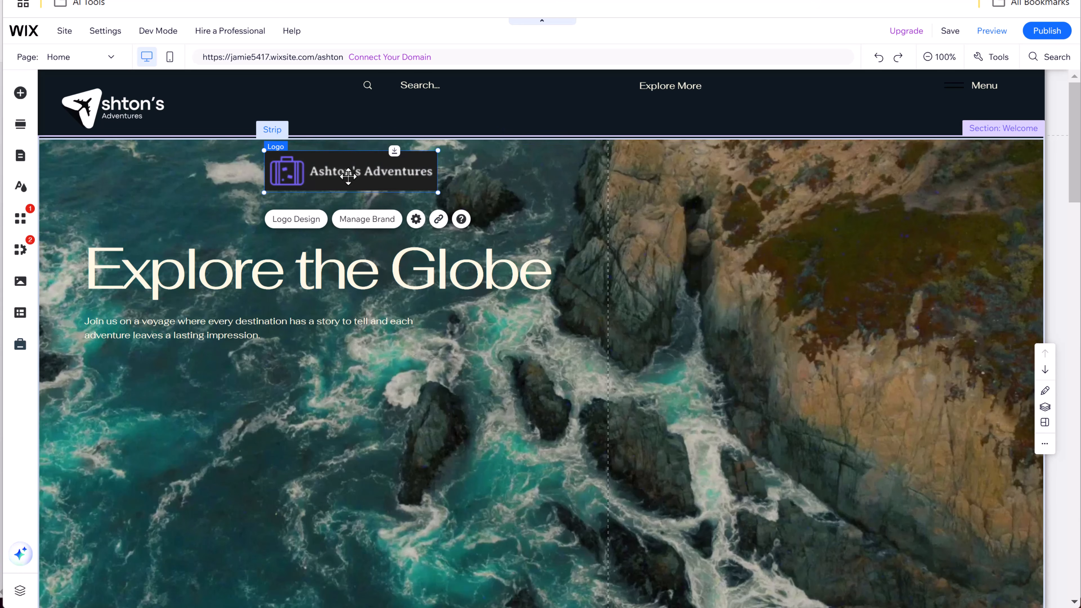
click(298, 230)
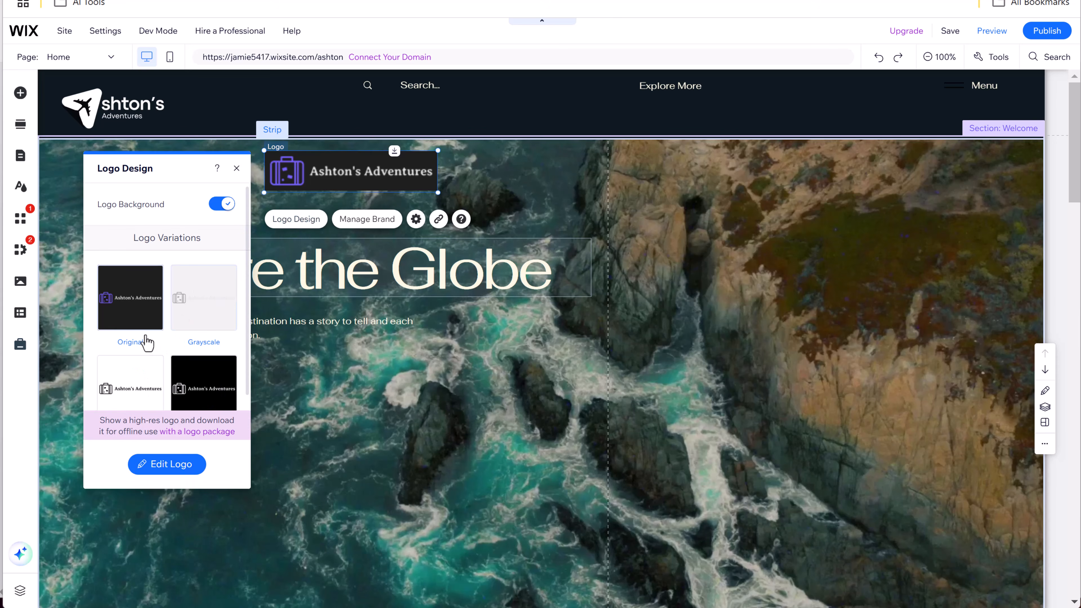
scroll(145, 343, down, 1)
scroll(145, 343, up, 1)
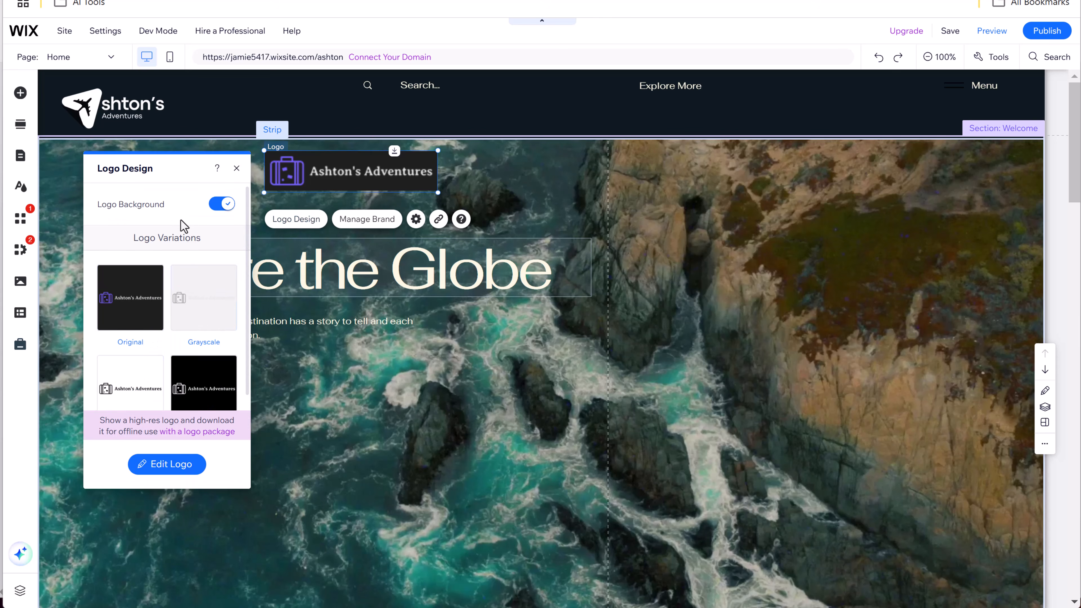
click(218, 209)
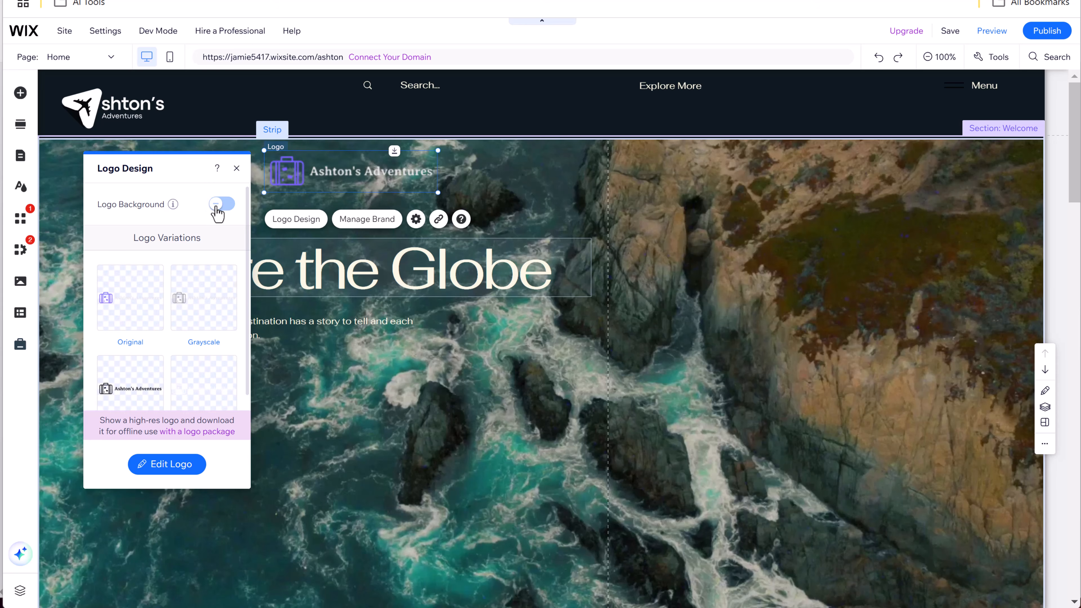
- Move the suitcase logo into the header beside the existing logo image and deselect it to check the placement
drag(334, 174, 243, 110)
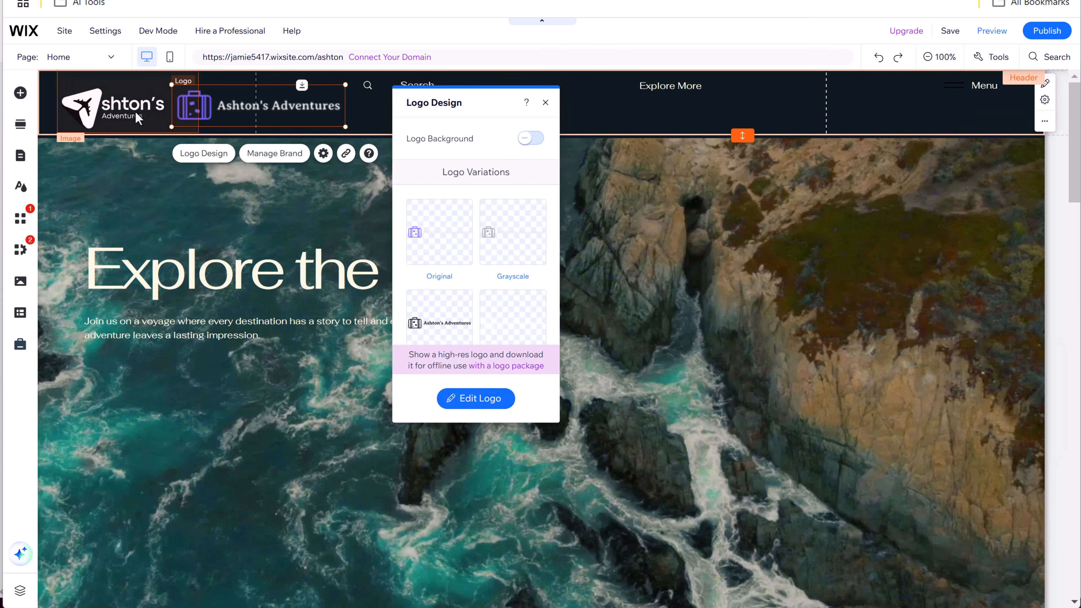
click(196, 249)
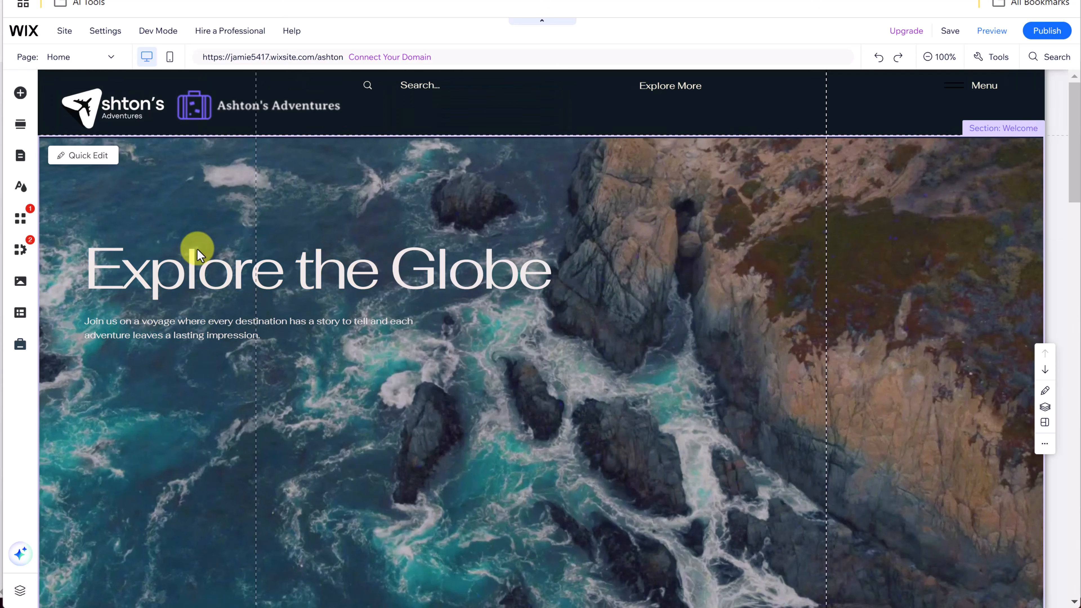
click(230, 116)
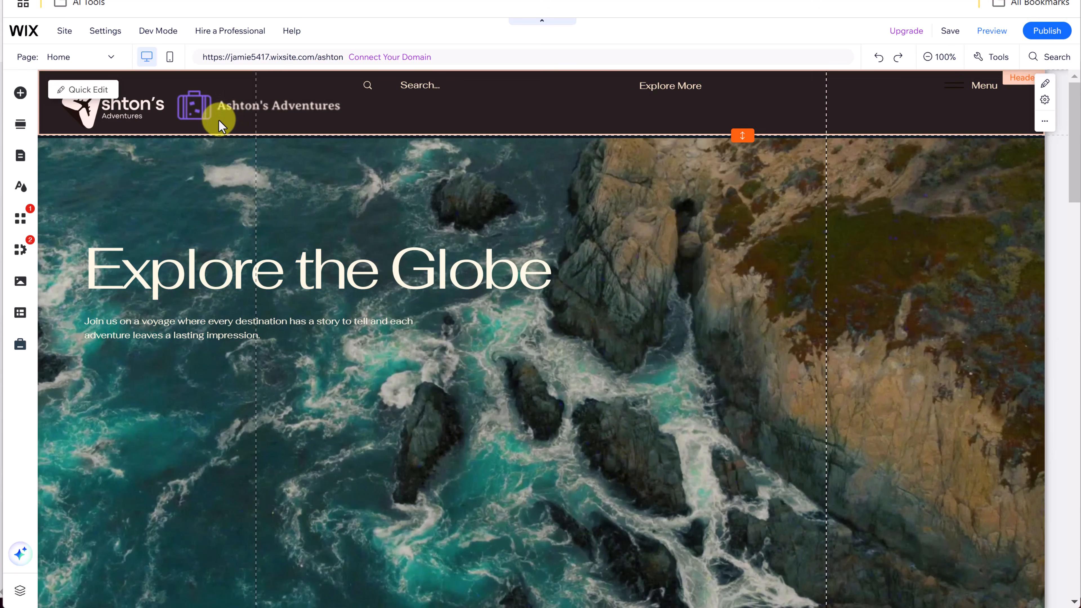
click(200, 225)
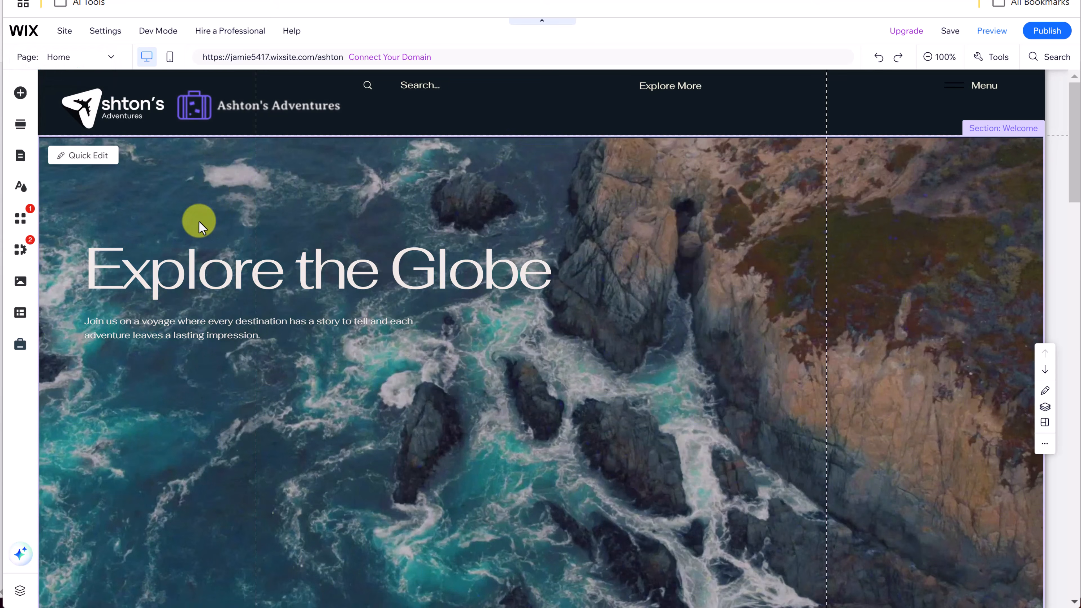
click(219, 126)
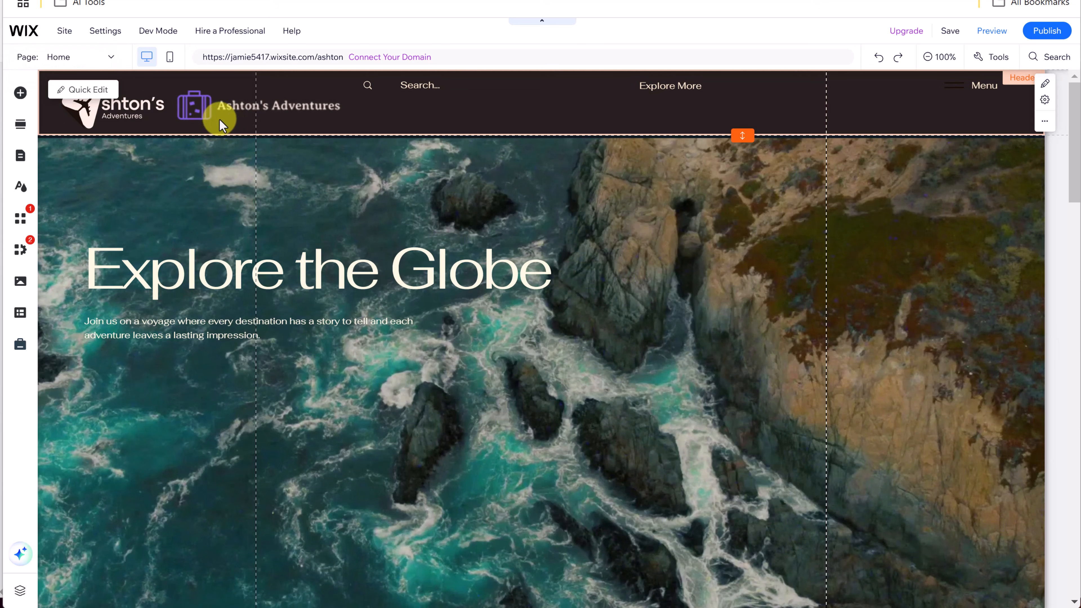
- Open Logo & Brand from the site dashboard and look through the options for managing the brand
mouse_move(25, 35)
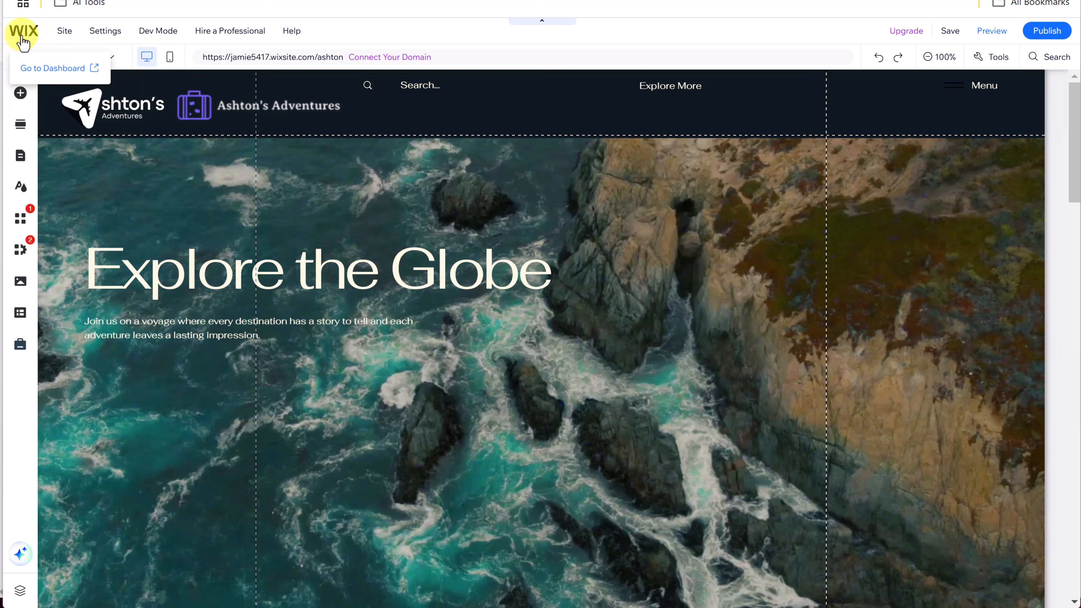
click(53, 68)
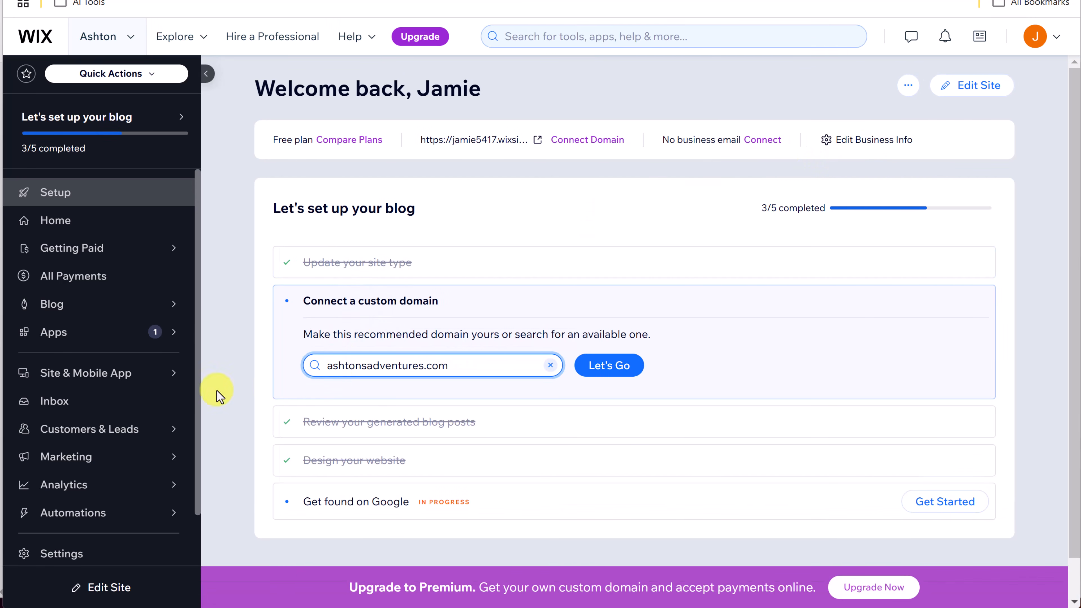
mouse_move(146, 375)
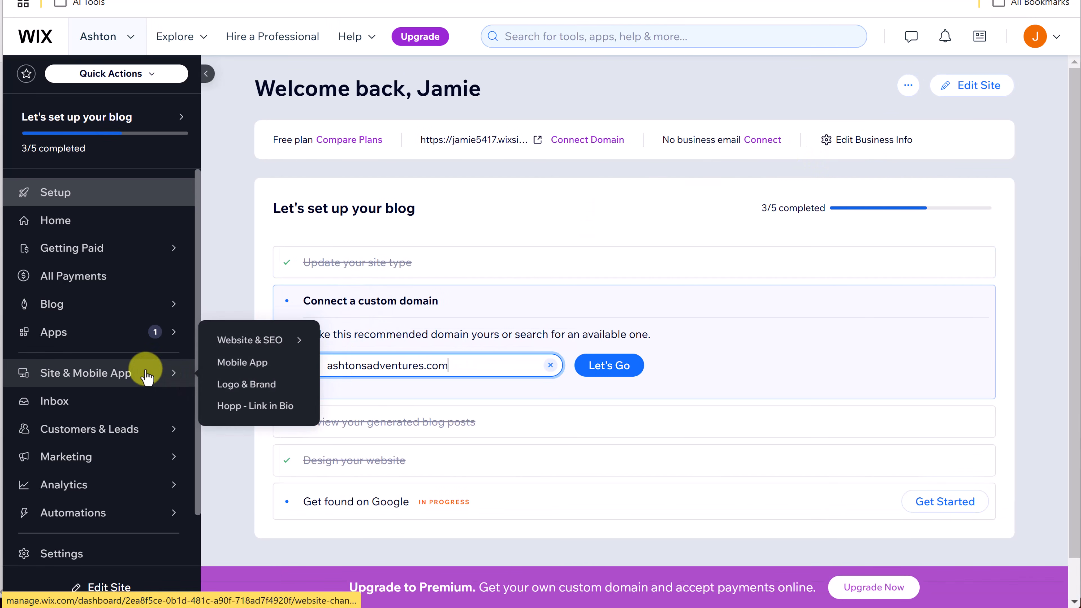
click(259, 389)
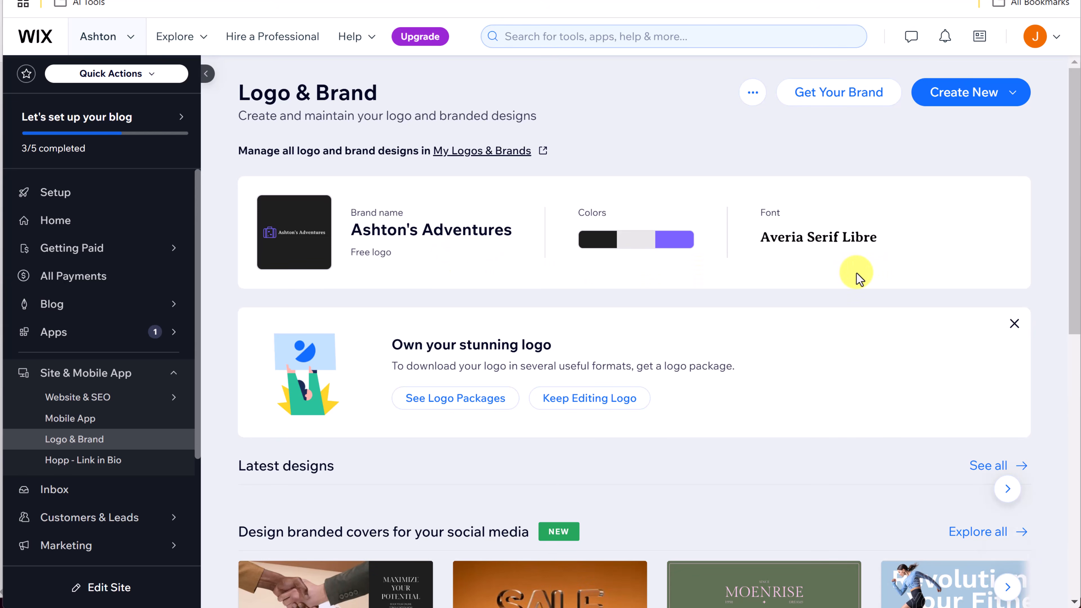
click(754, 92)
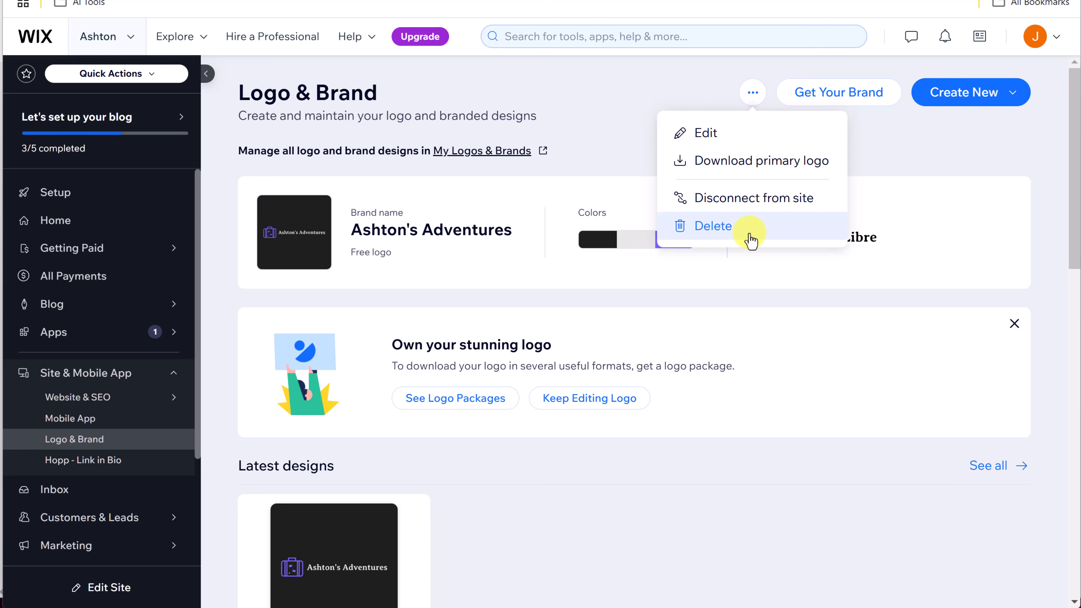
click(609, 162)
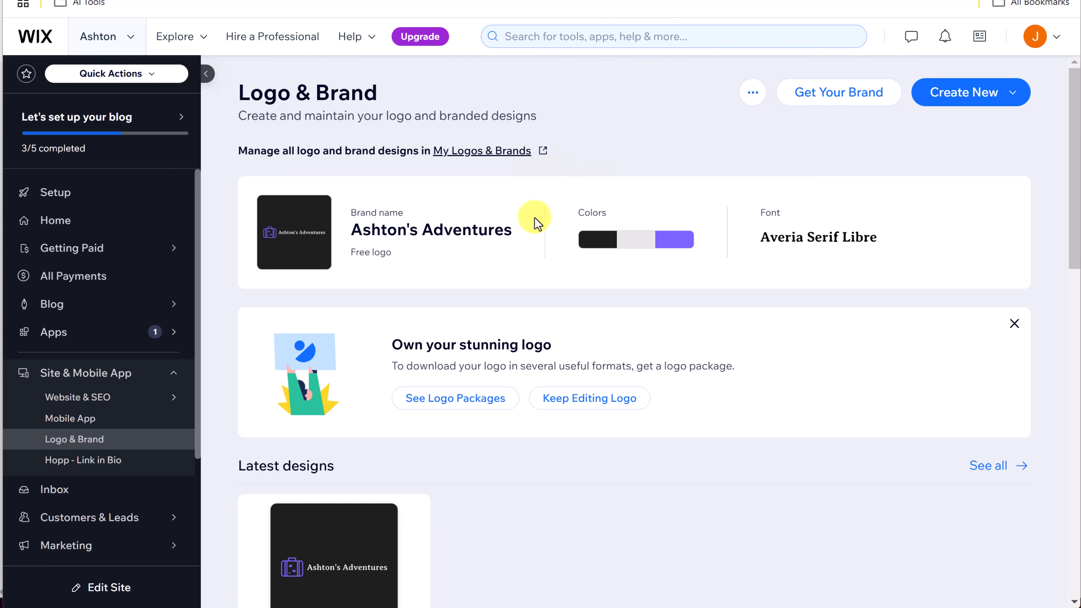
- Return to editing the site and inspect the airplane logo image and the suitcase logo in the header
click(99, 195)
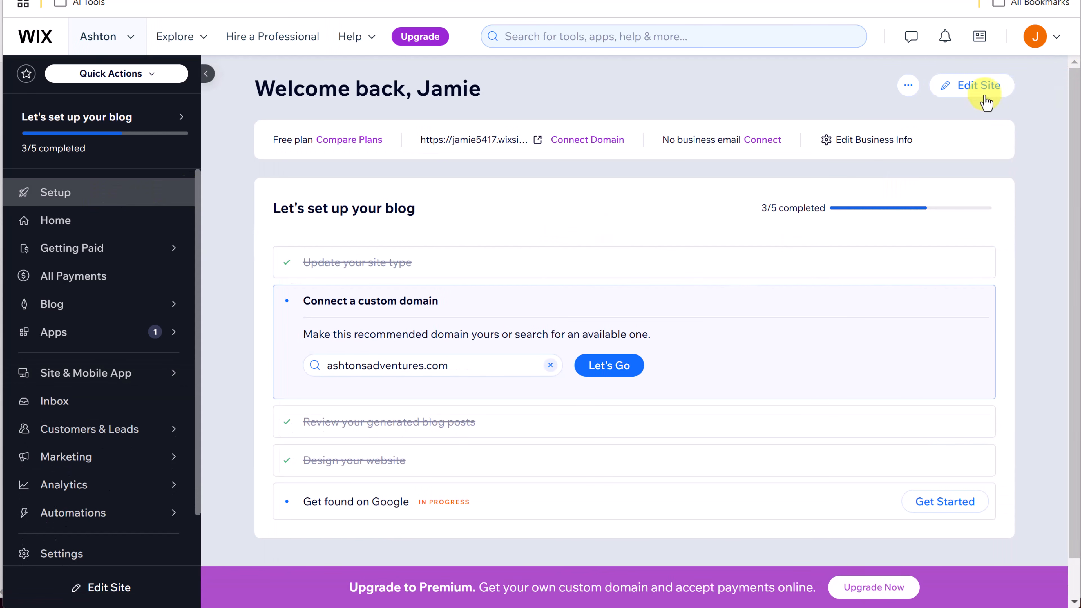
click(983, 88)
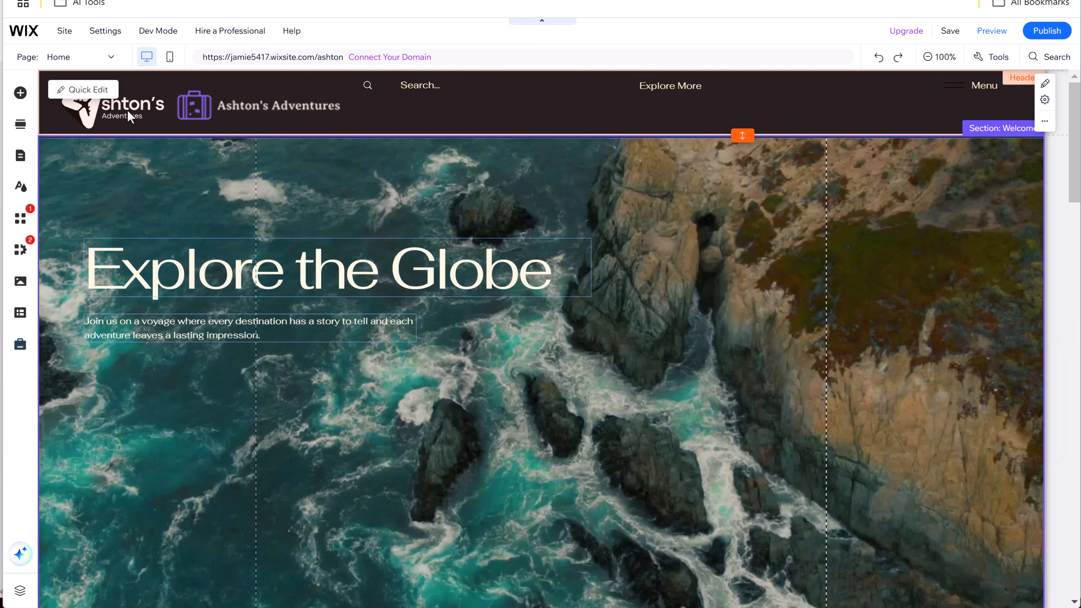
click(129, 117)
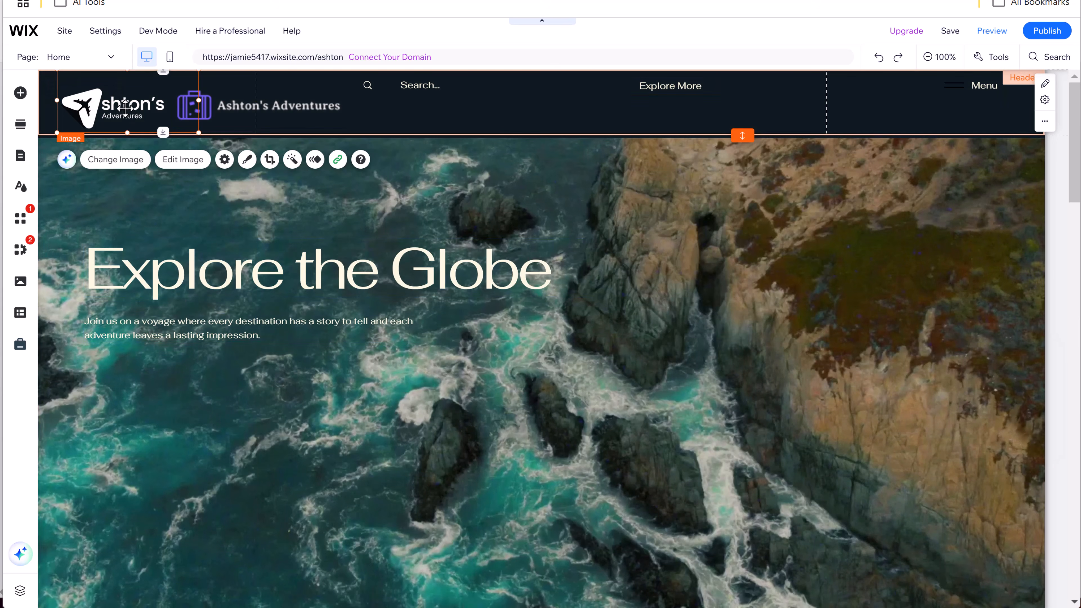
click(284, 120)
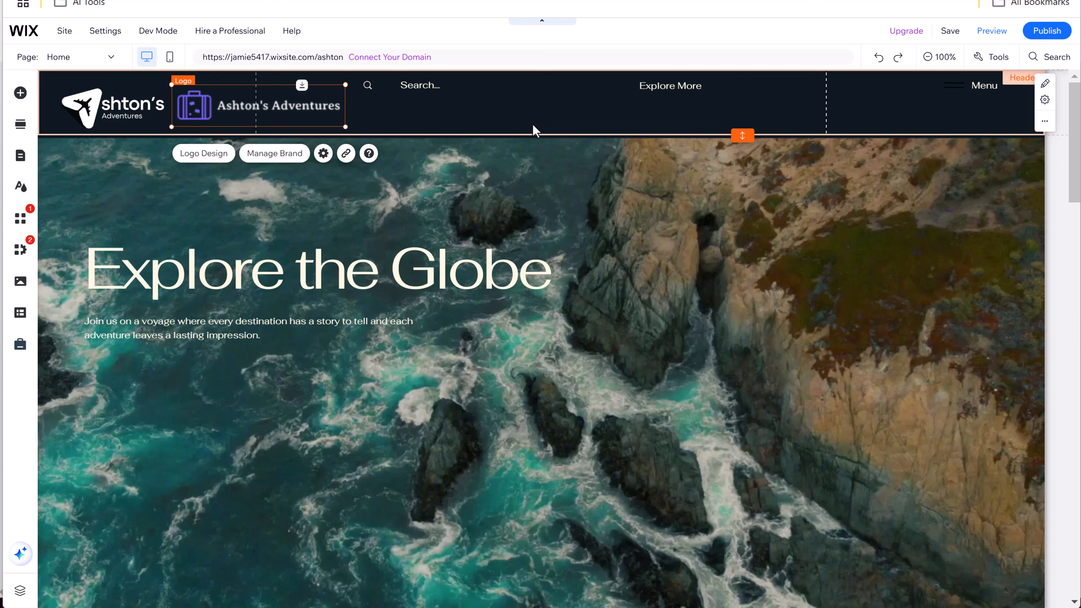
- Review the header's Quick Edit elements and the suitcase logo's link options, and leave them without making changes
right_click(1031, 129)
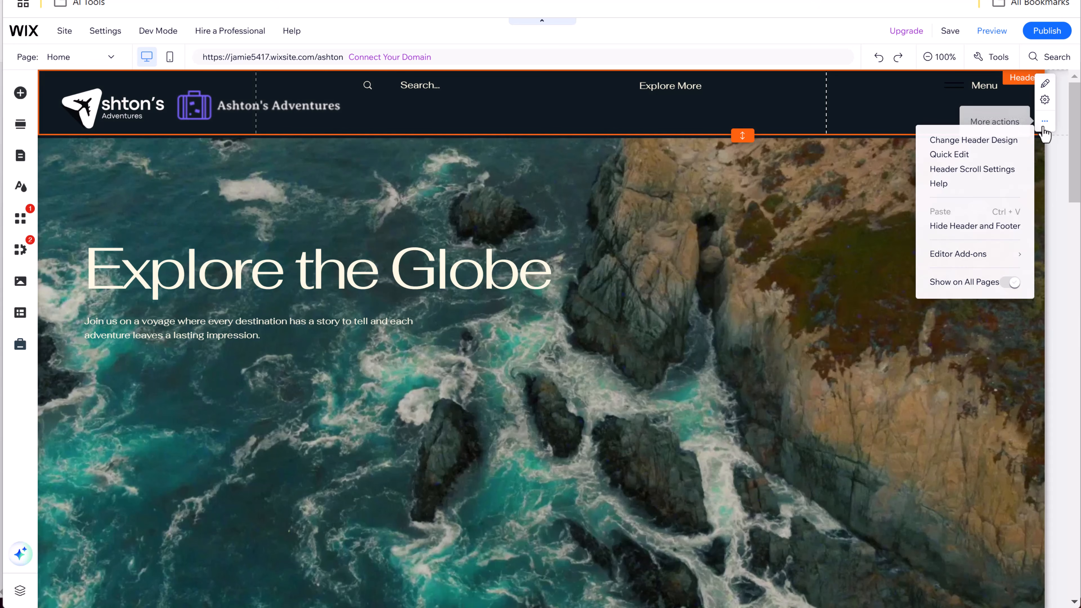
click(958, 155)
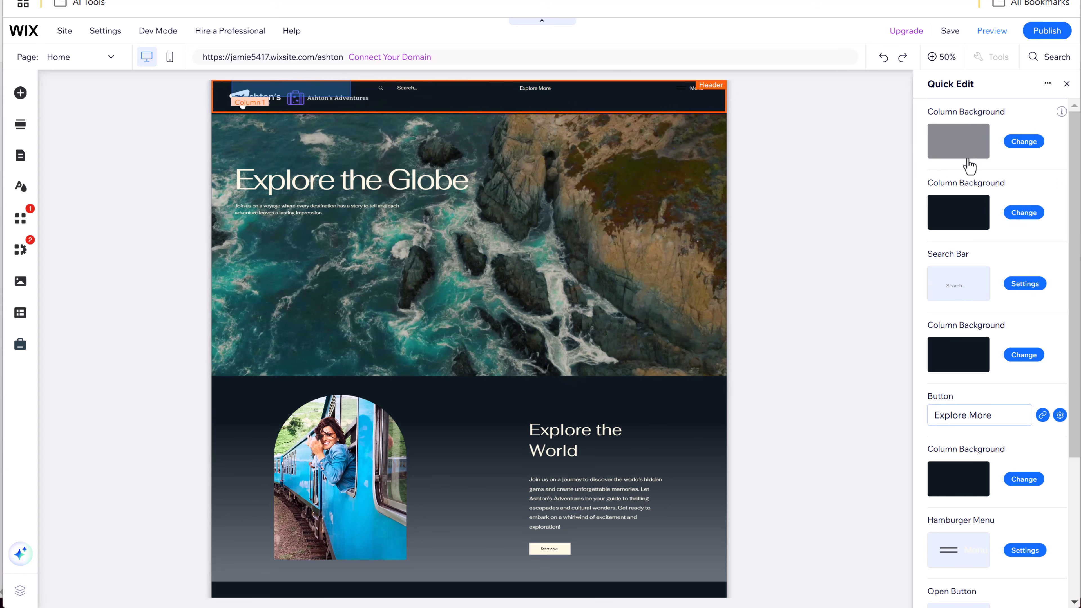
scroll(979, 311, down, 3)
scroll(979, 315, down, 3)
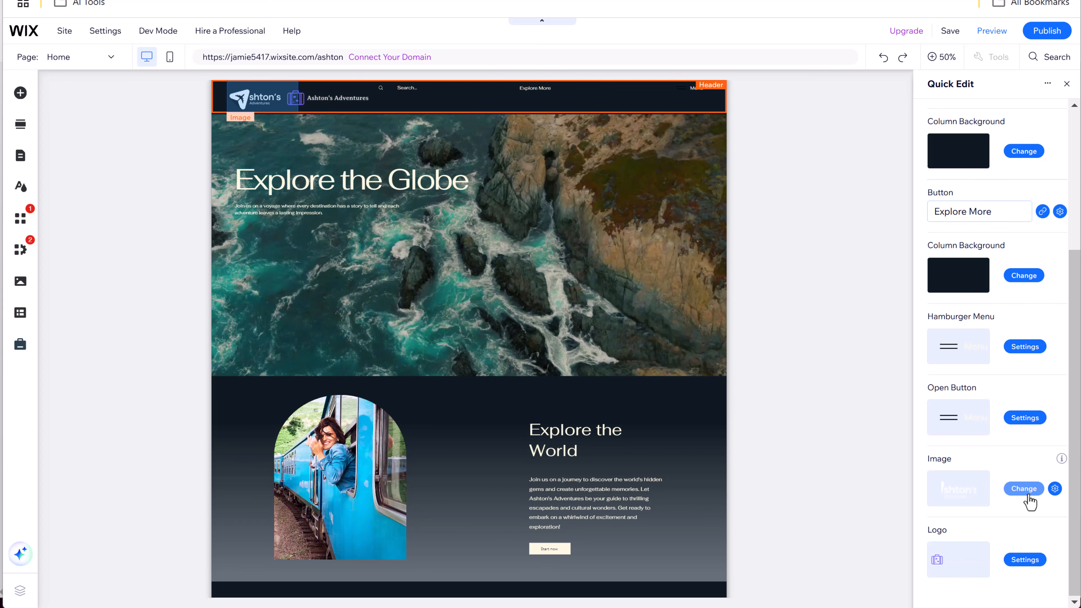
click(1025, 560)
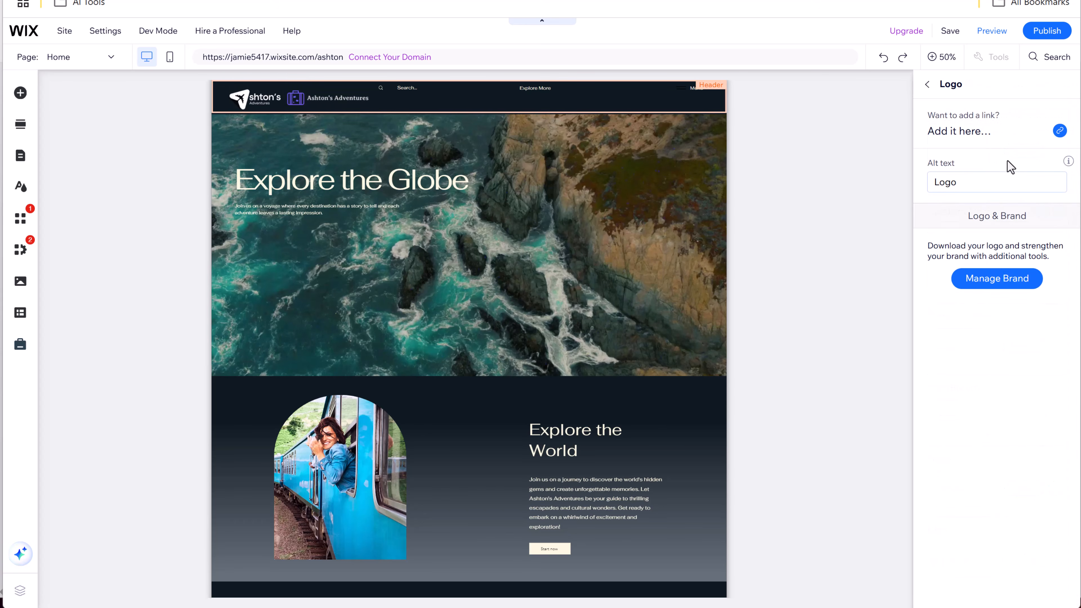
click(976, 136)
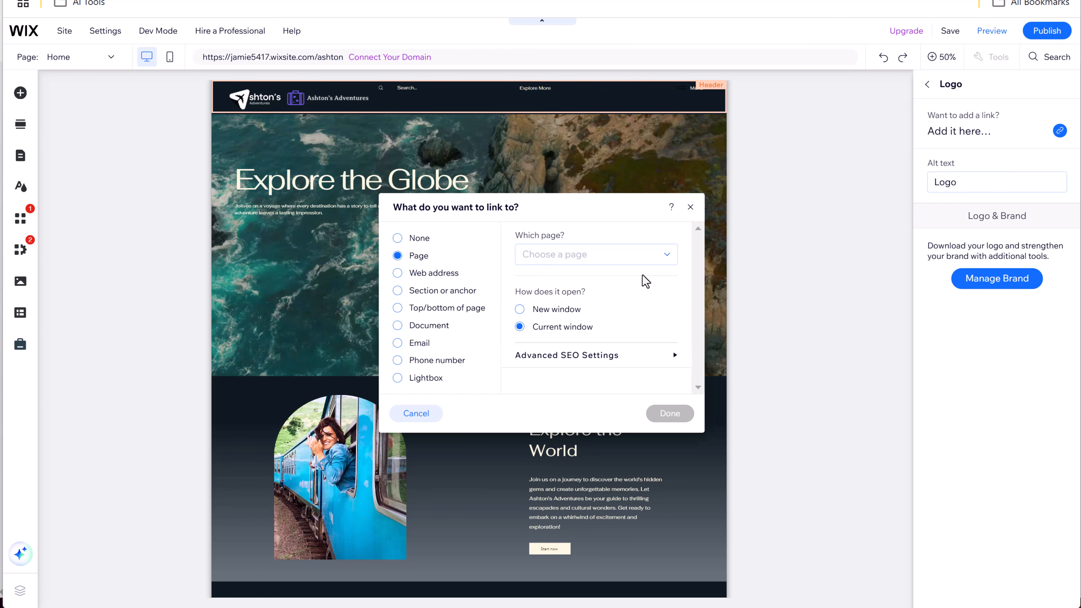
click(691, 207)
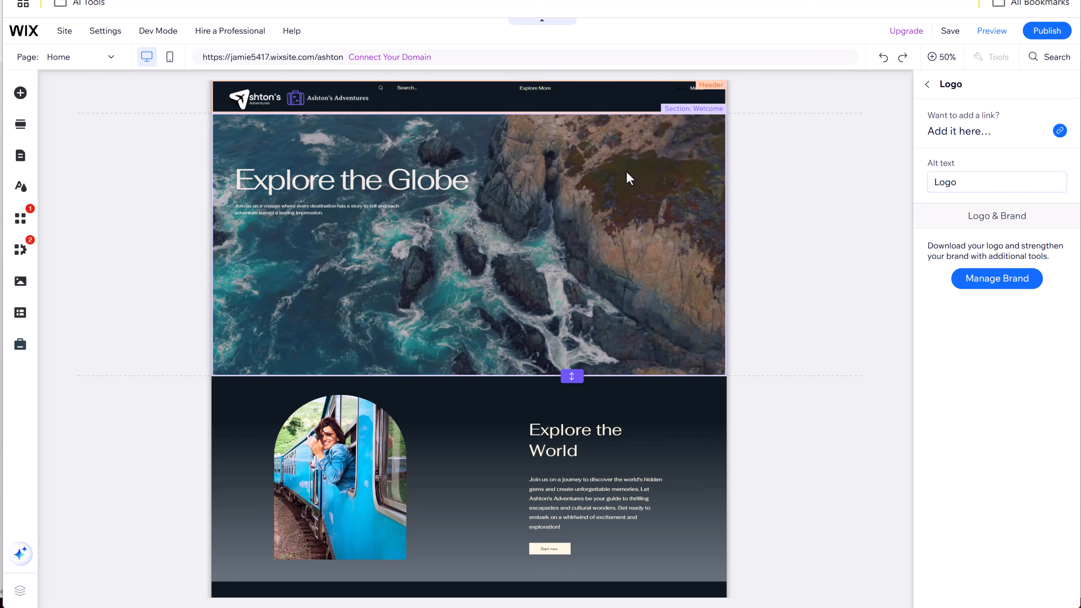
click(927, 84)
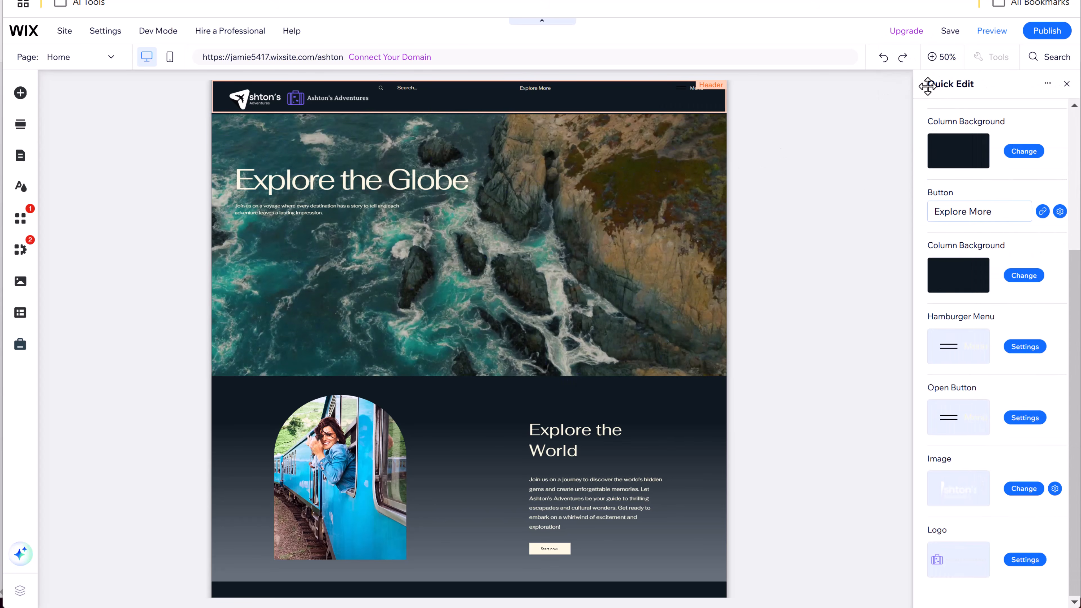
click(1067, 83)
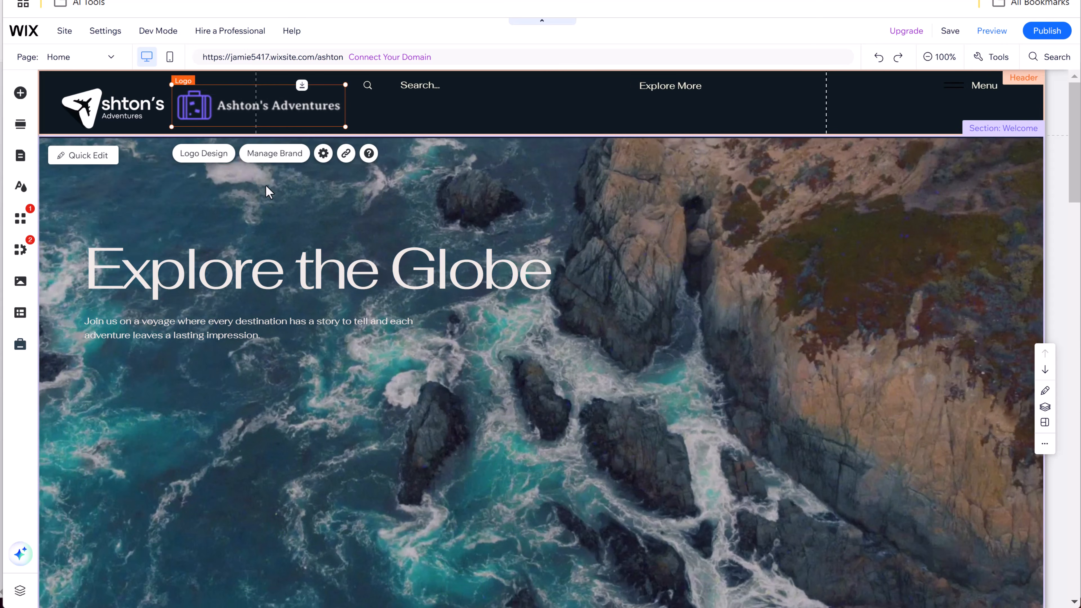
- Try several featured color themes on the site, and go back to the current blue, cream and black theme
click(20, 188)
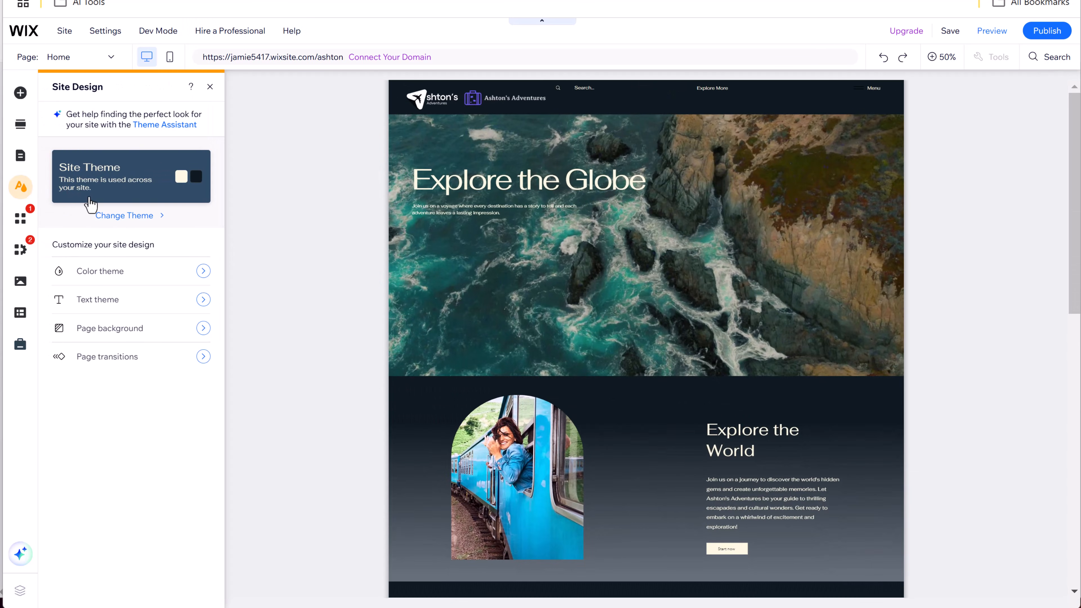
click(123, 273)
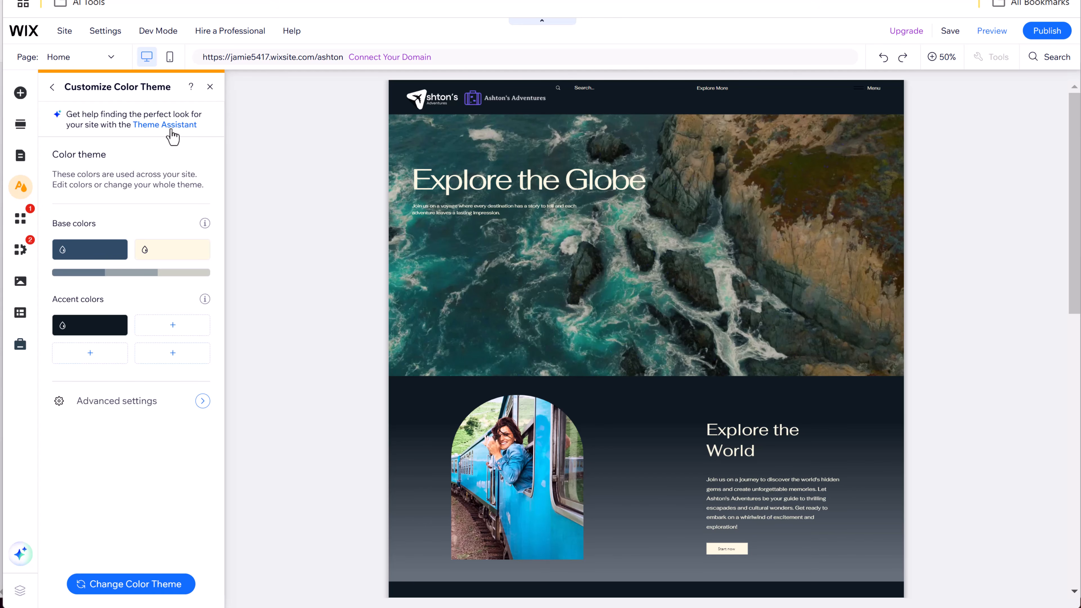
click(154, 584)
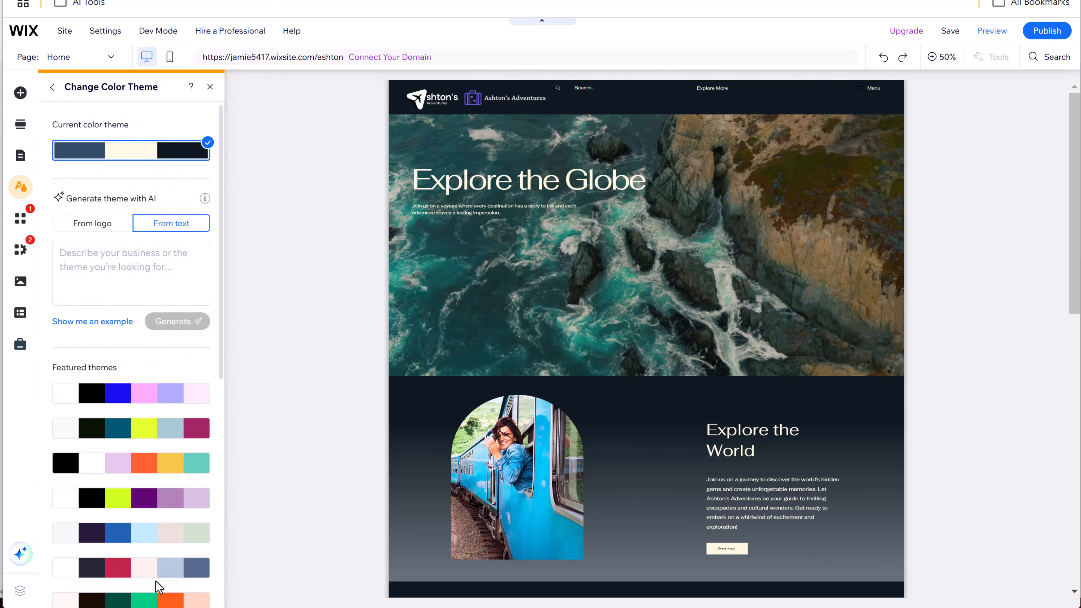
scroll(130, 407, down, 1)
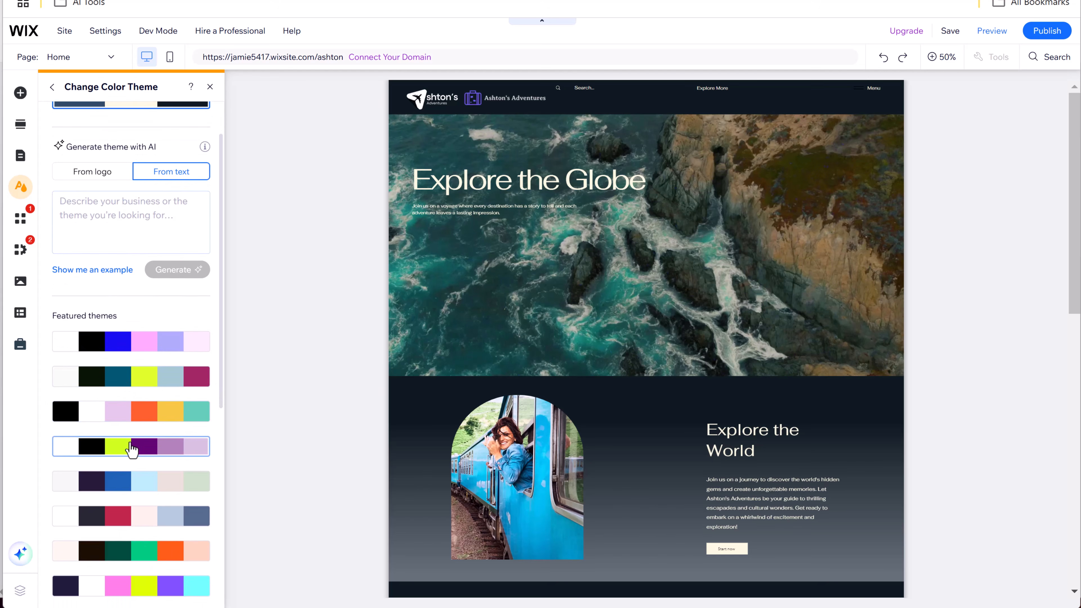
click(128, 445)
scroll(127, 451, down, 1)
click(128, 463)
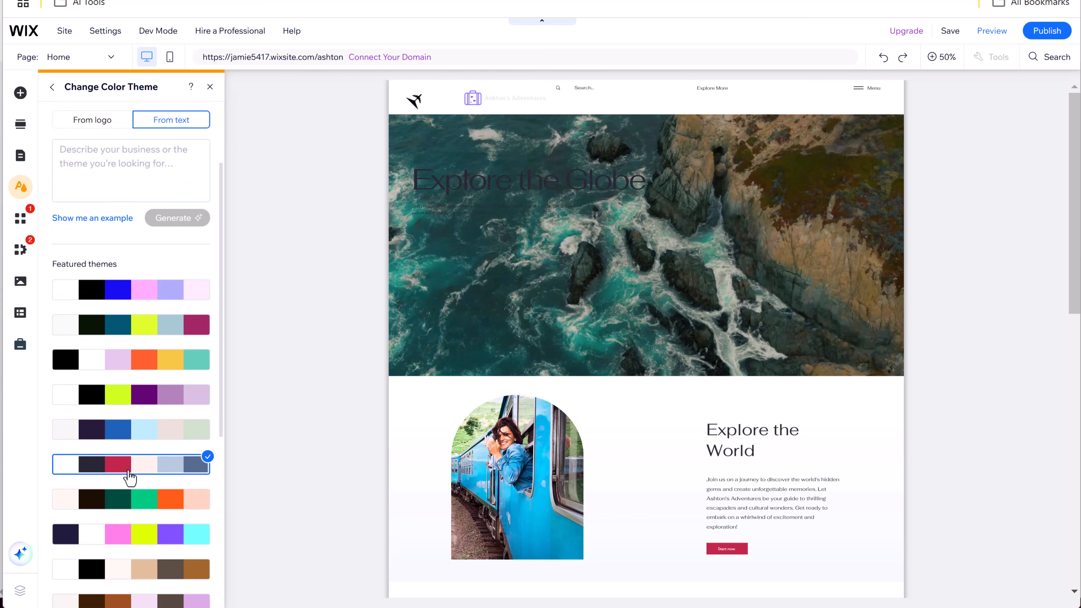
click(130, 562)
scroll(128, 532, down, 4)
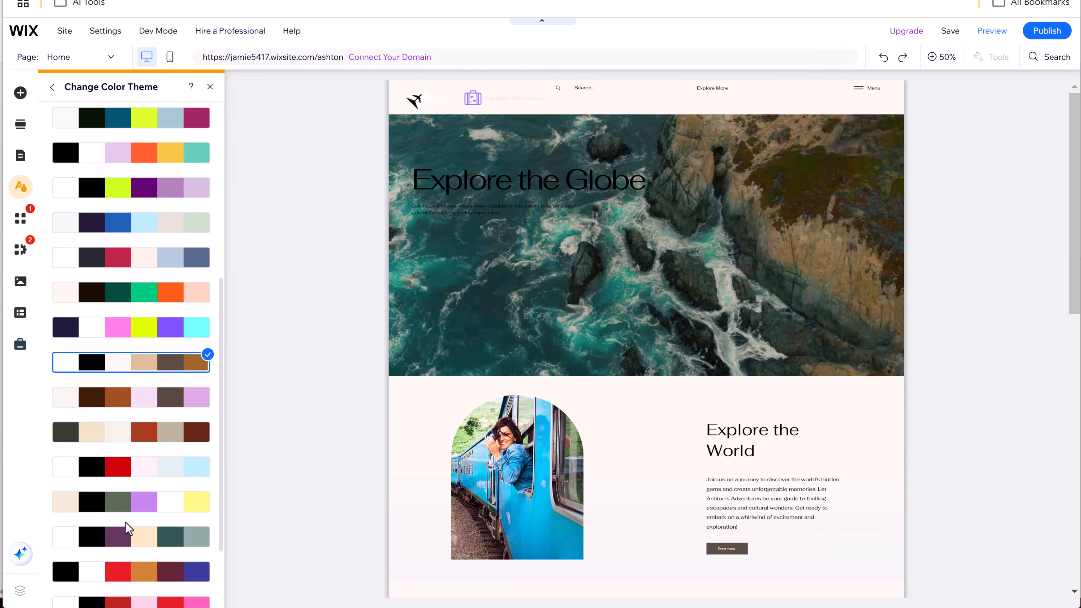
click(127, 536)
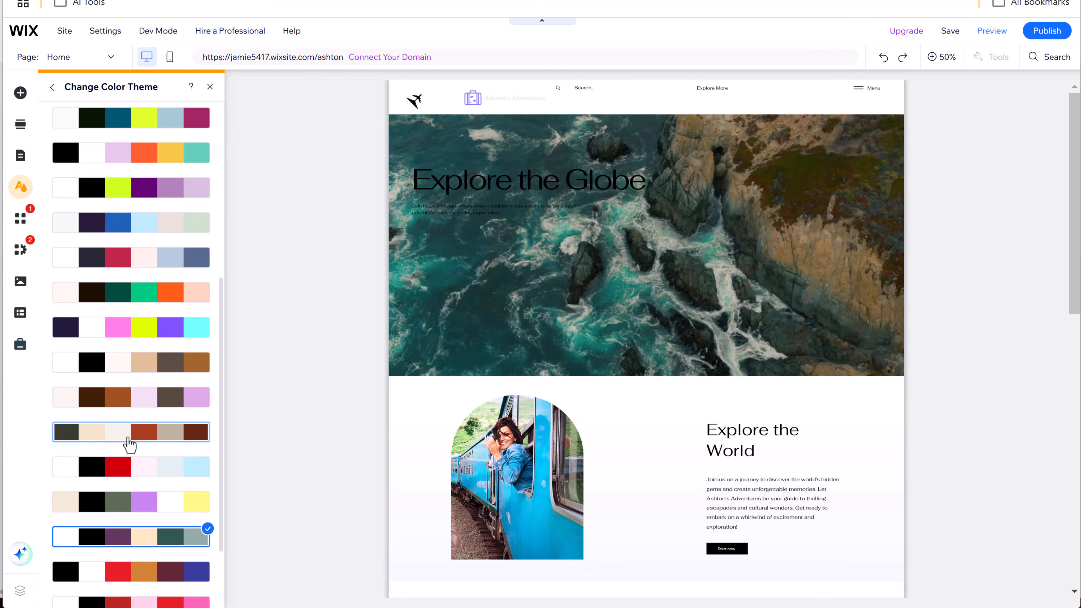
scroll(129, 443, up, 6)
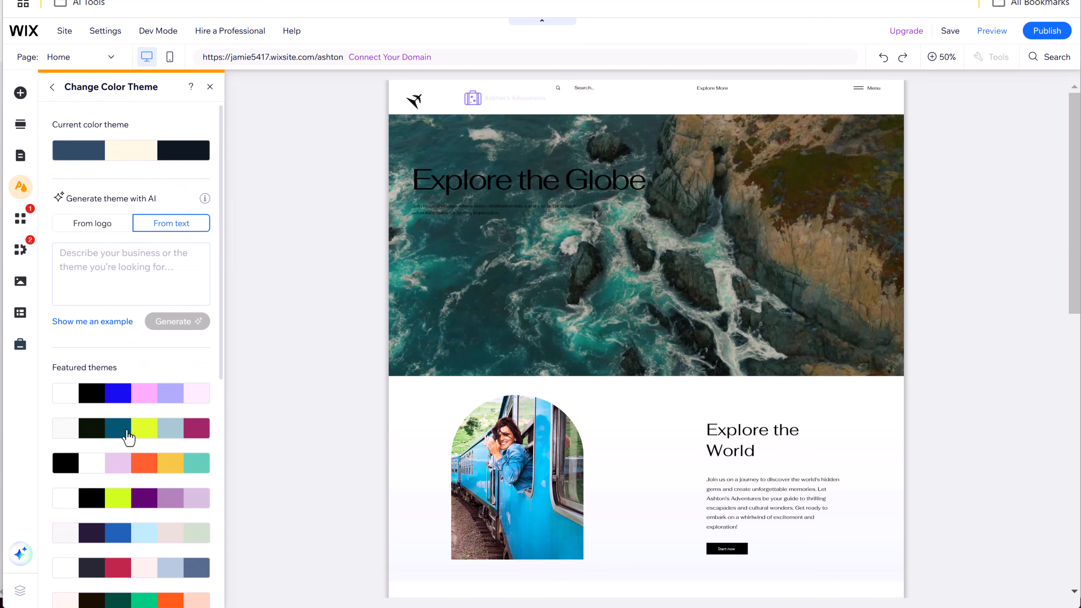
click(139, 163)
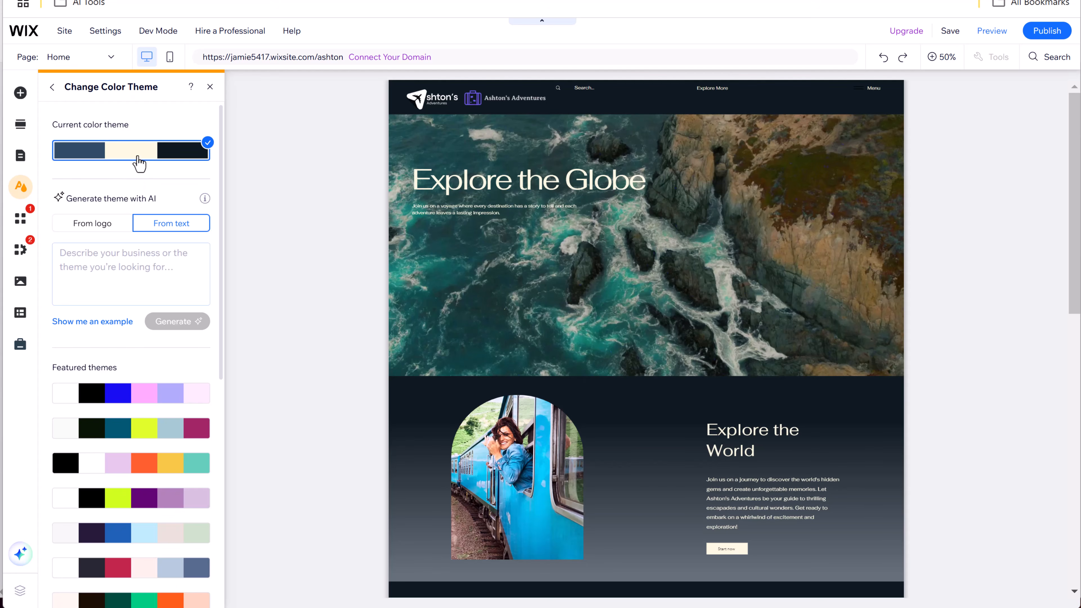
- Check the option to generate a color theme from a logo, and review the text theme's heading and paragraph fonts
click(109, 228)
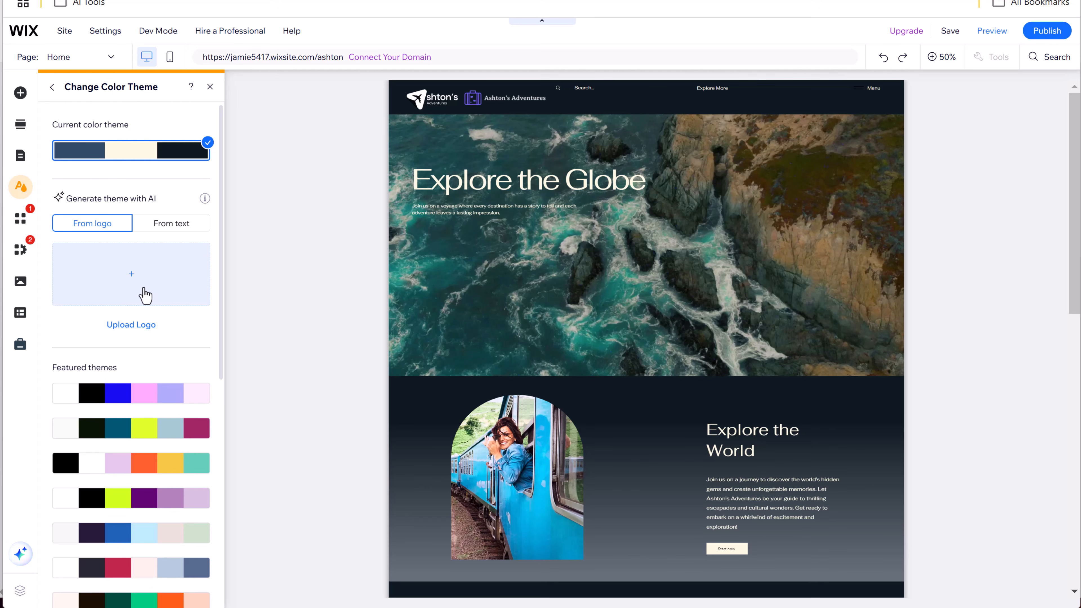
click(52, 87)
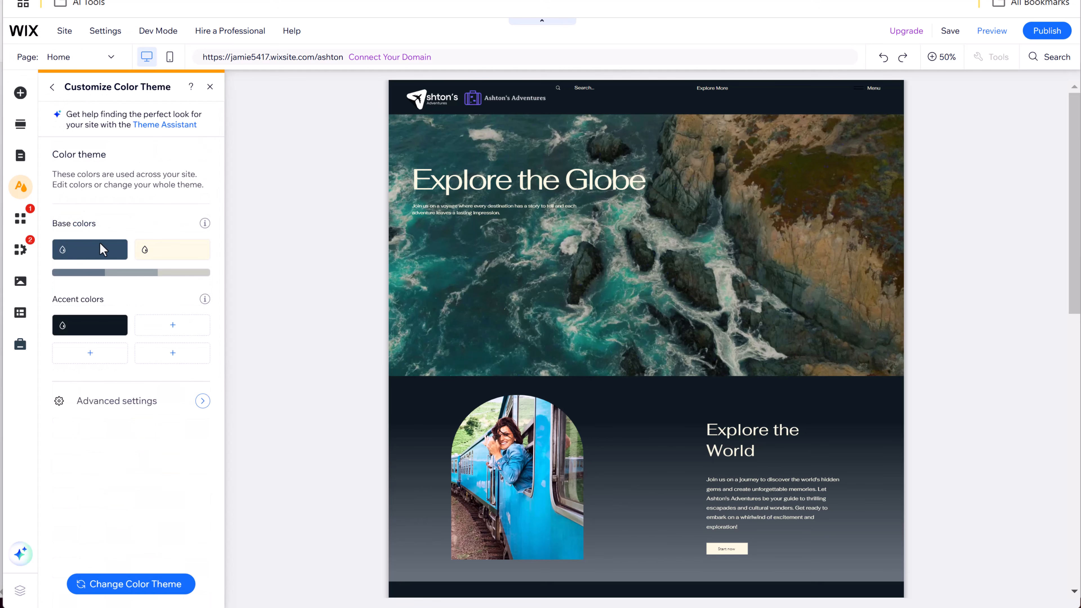
click(52, 88)
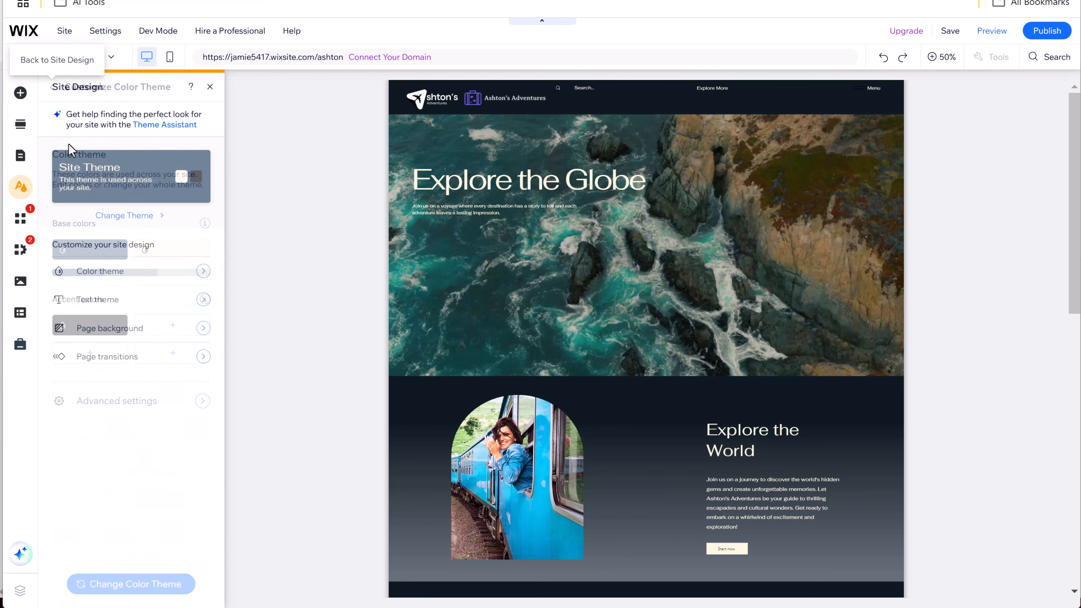
click(117, 303)
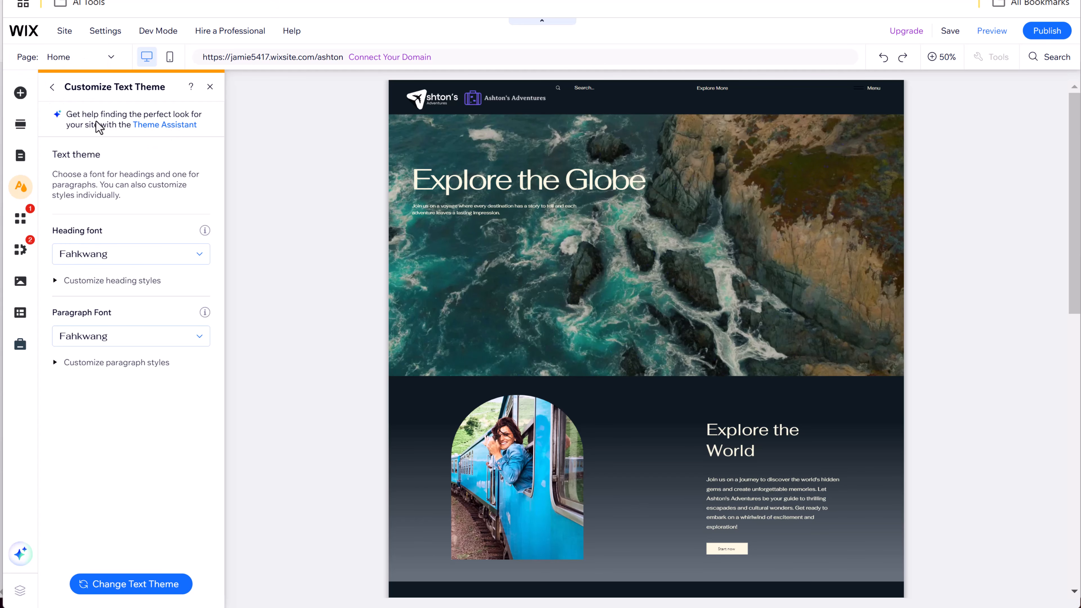
click(52, 88)
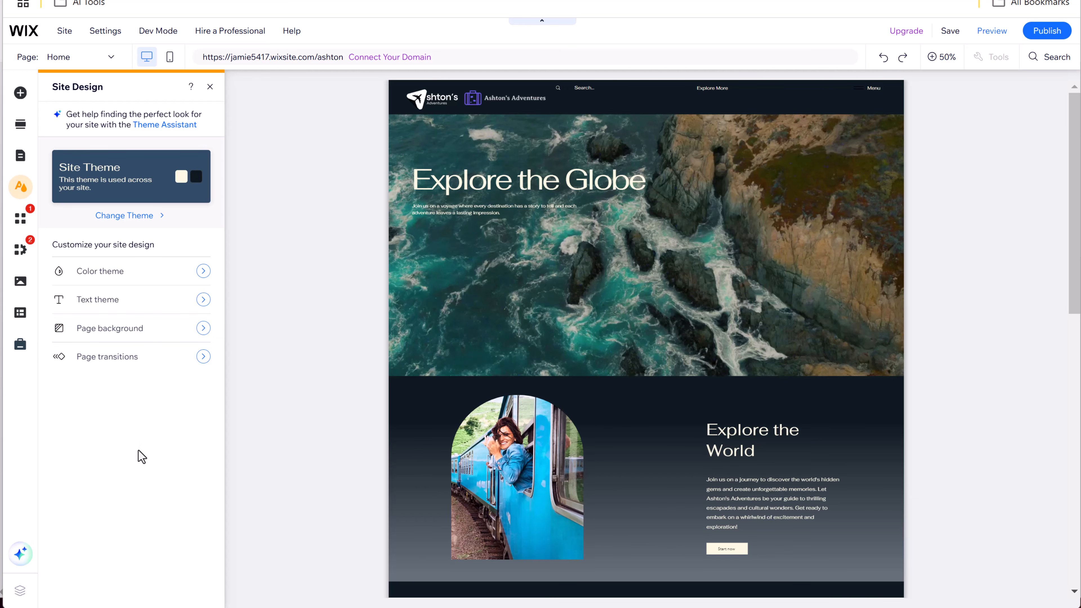
click(69, 298)
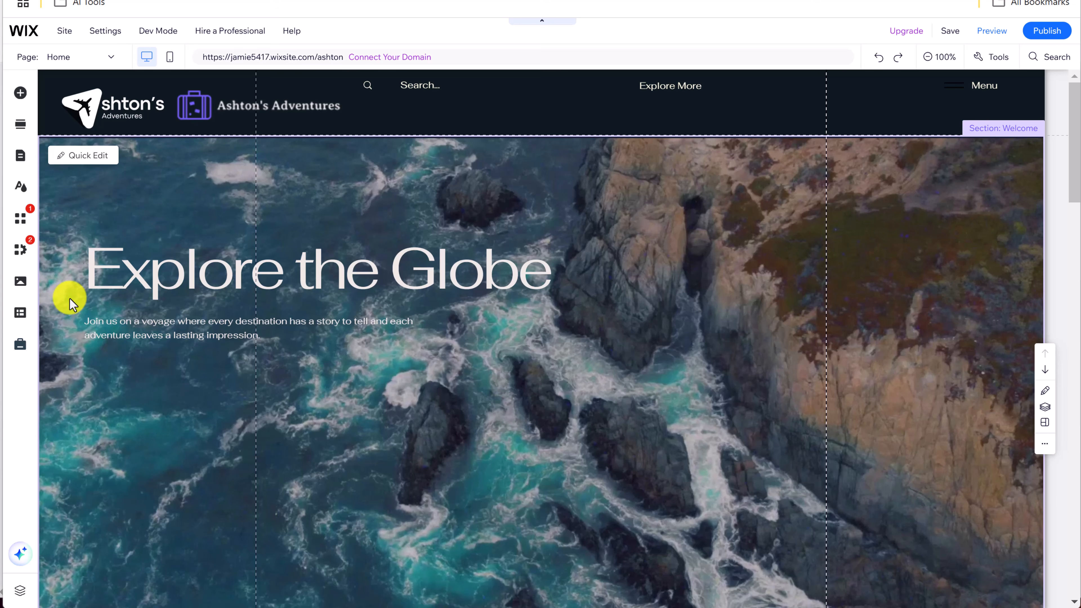
- Look through the site's media and view the full collection of uploaded site files
click(23, 287)
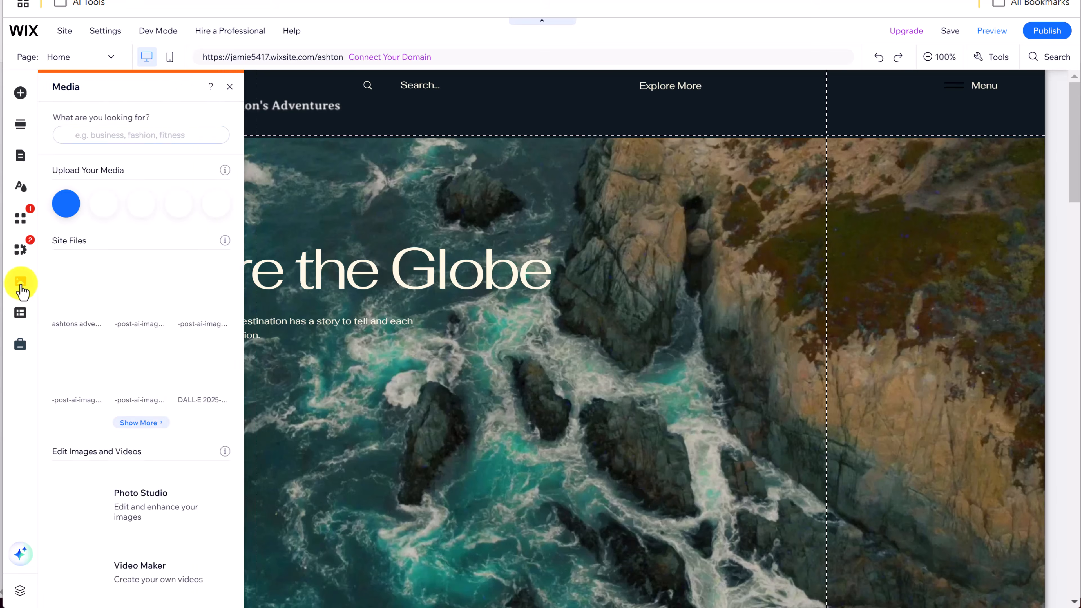
mouse_move(79, 304)
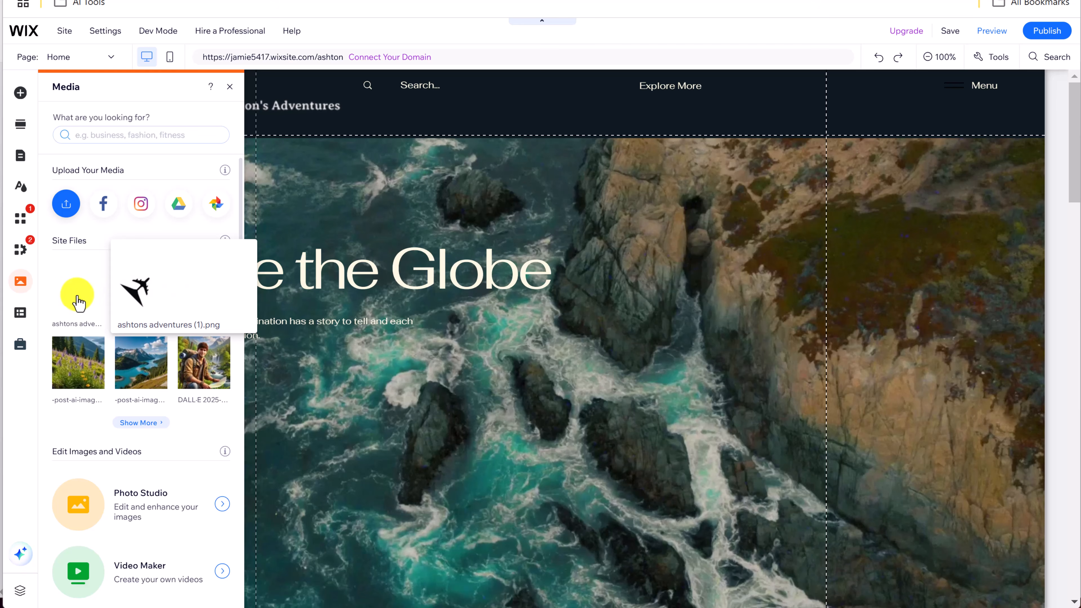
click(144, 424)
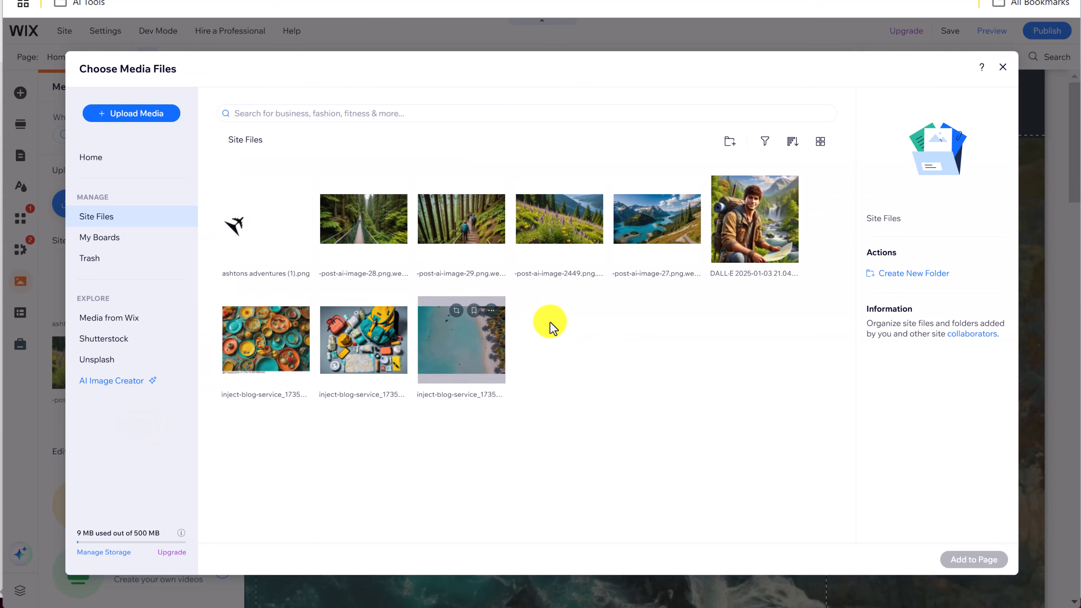
click(296, 246)
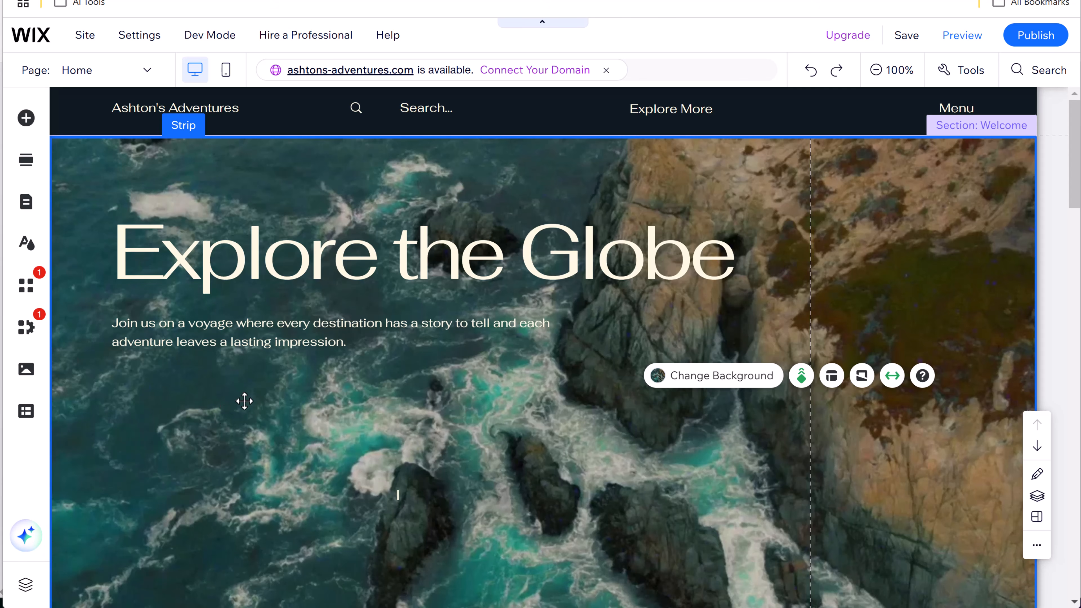
- Open the "Explore the Globe" heading for text editing and review its style and font choices, keeping Heading 1 and Fahkwang
click(264, 288)
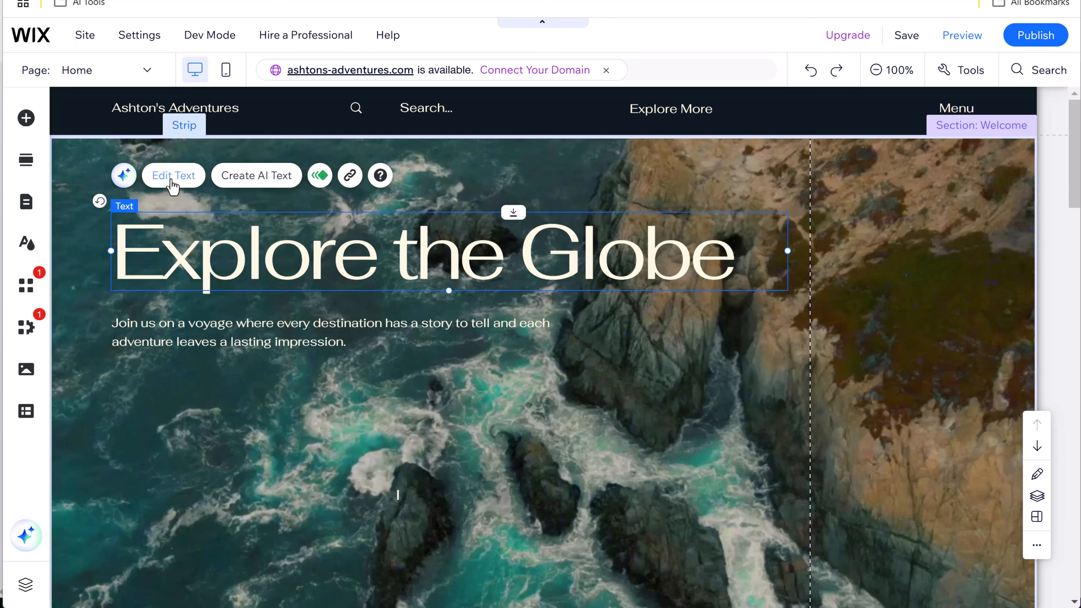
click(180, 184)
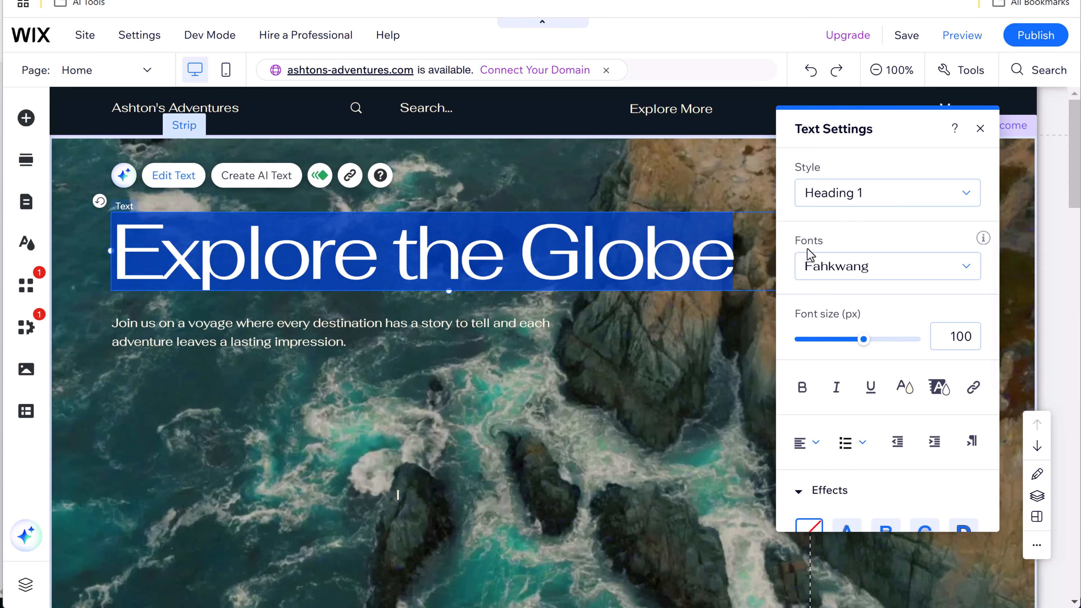
click(940, 207)
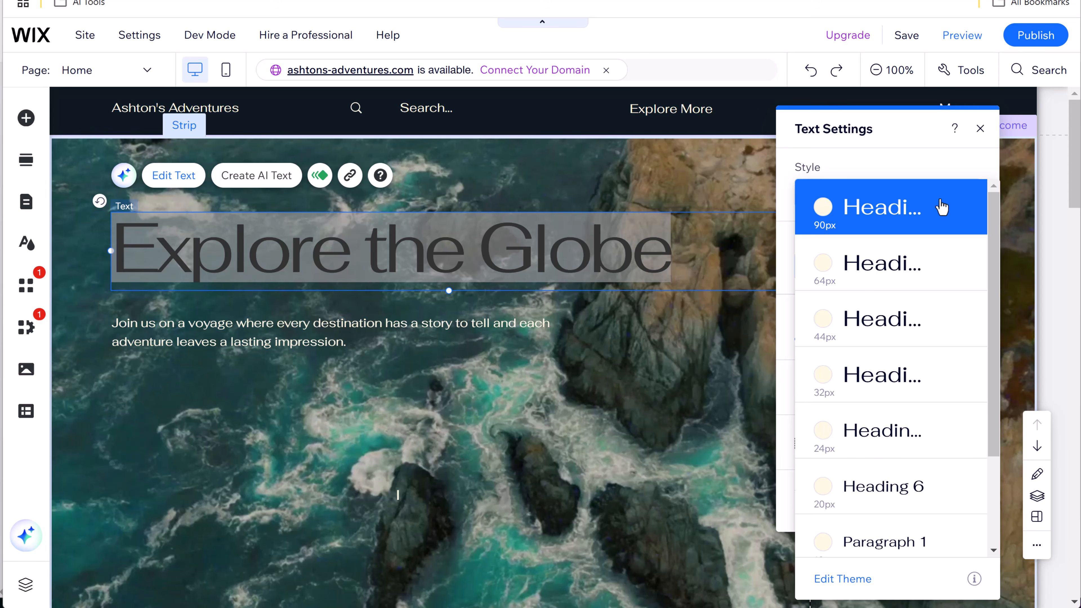
click(929, 163)
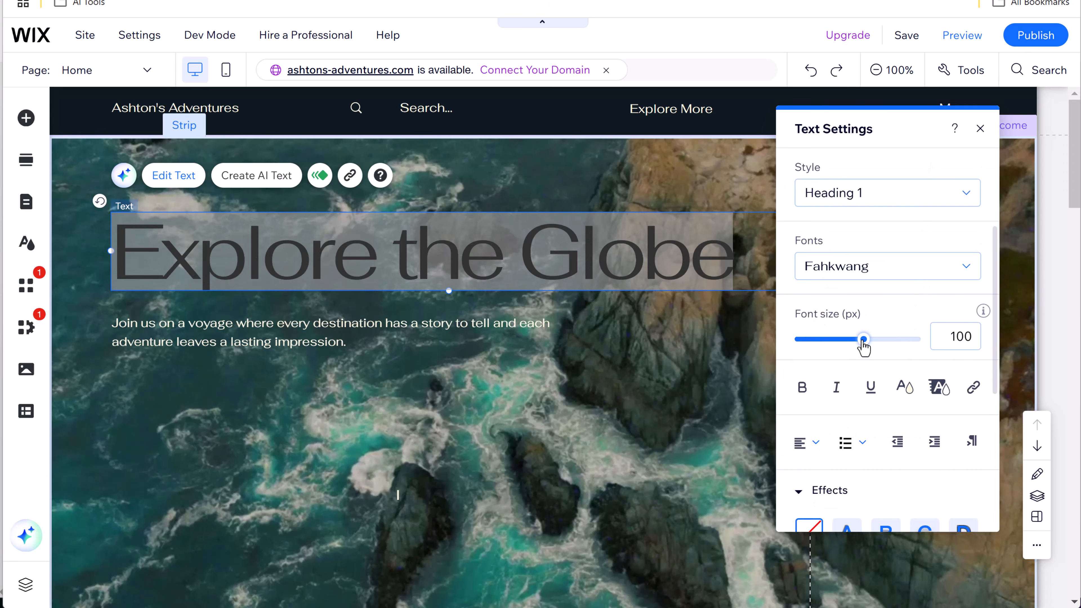
click(937, 273)
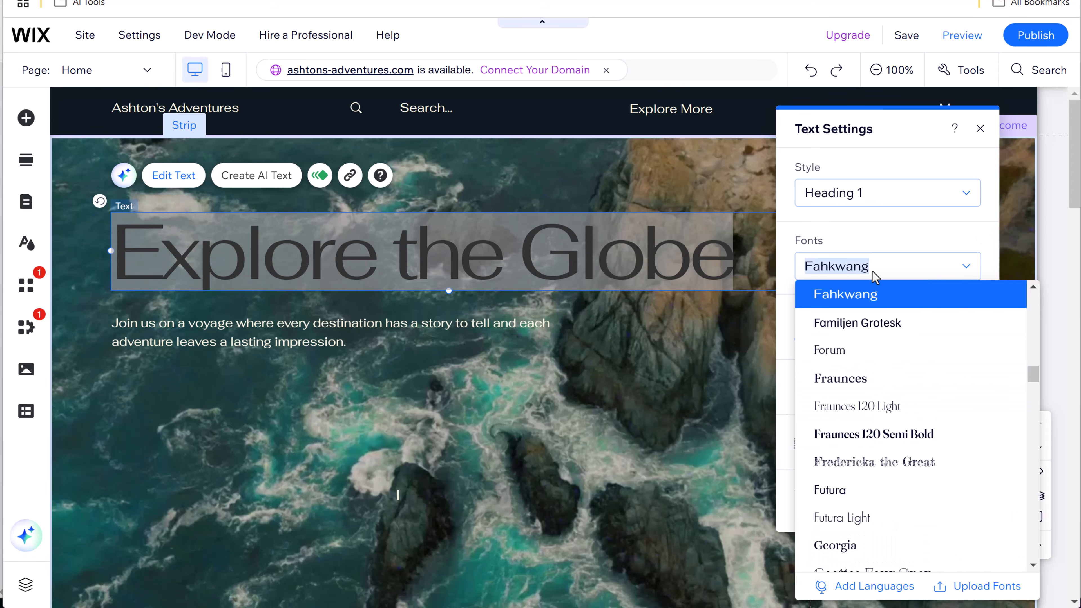
click(888, 285)
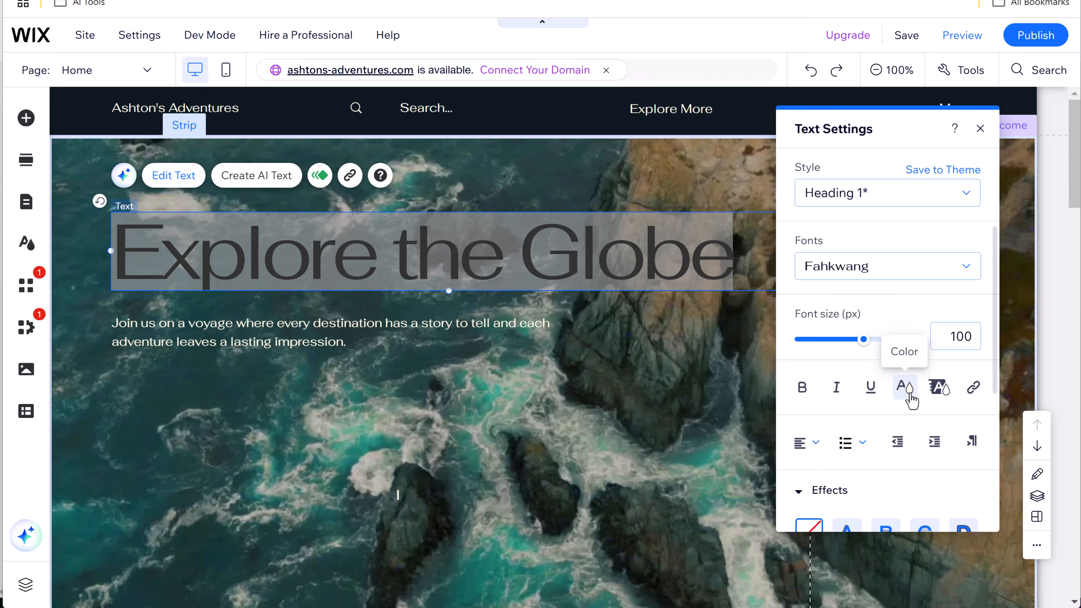
- Try dark red (#8B0000) as the "Explore the Globe" heading's text color, and return it to the cream theme color
click(906, 388)
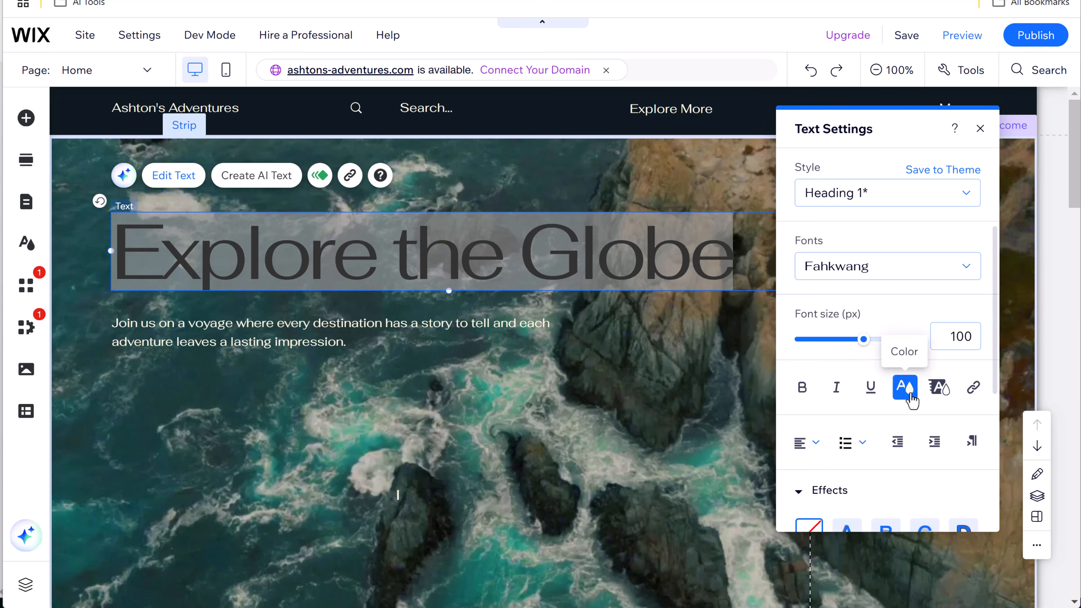
click(873, 394)
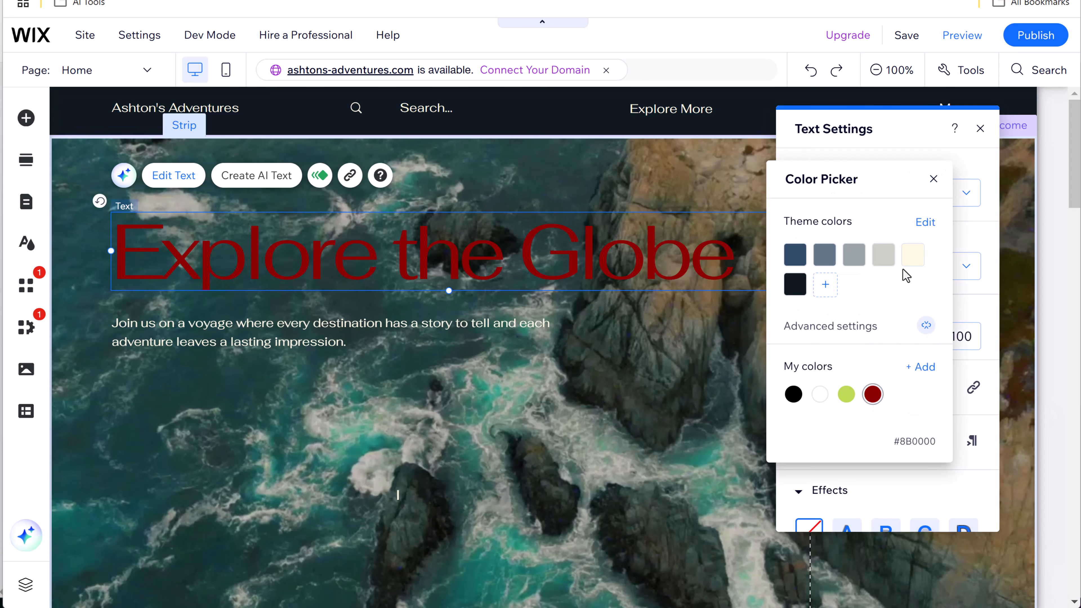
click(911, 265)
click(916, 478)
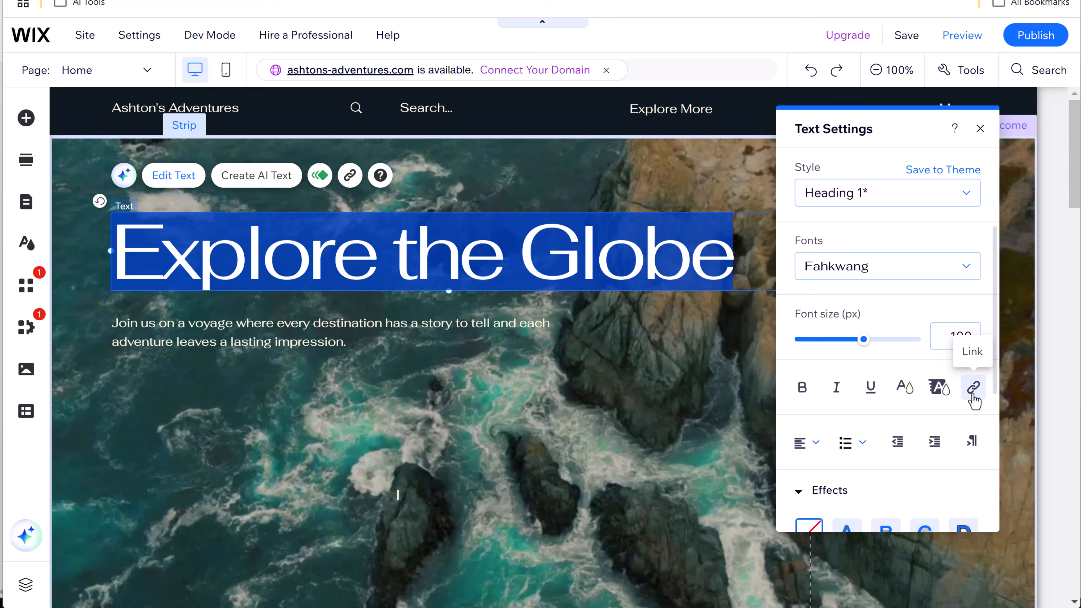
- Examine the heading's link options, comparing the Web address and Page targets and viewing the pages it can link to
click(974, 389)
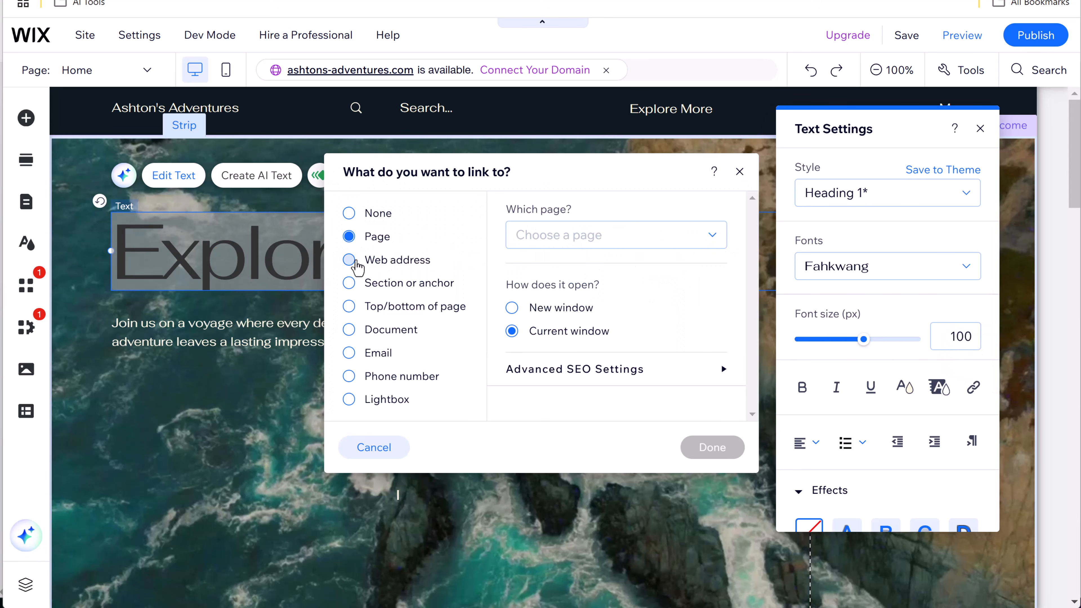
click(349, 261)
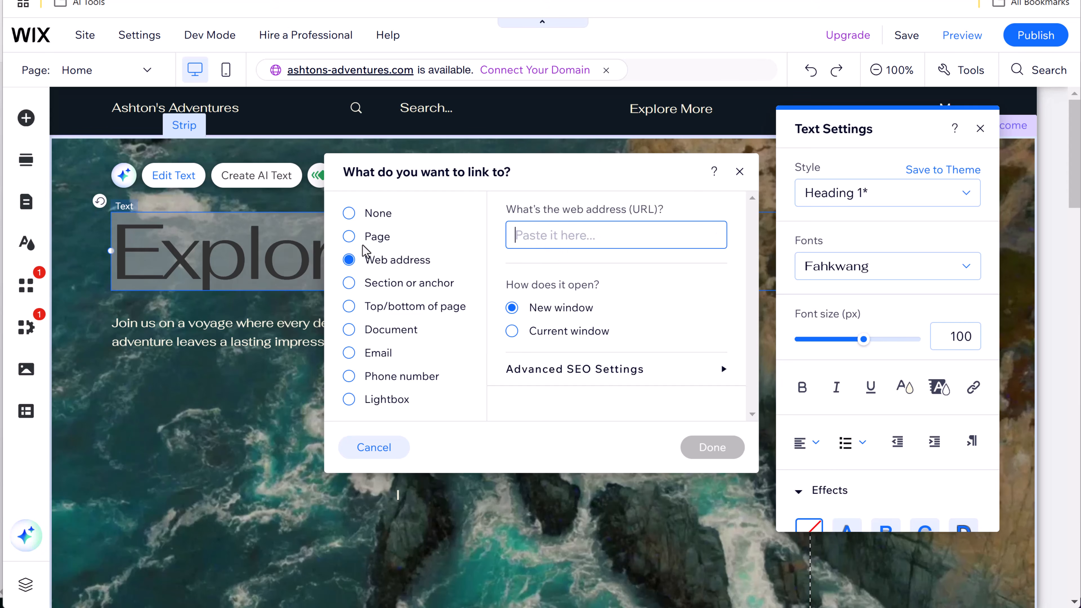
click(352, 240)
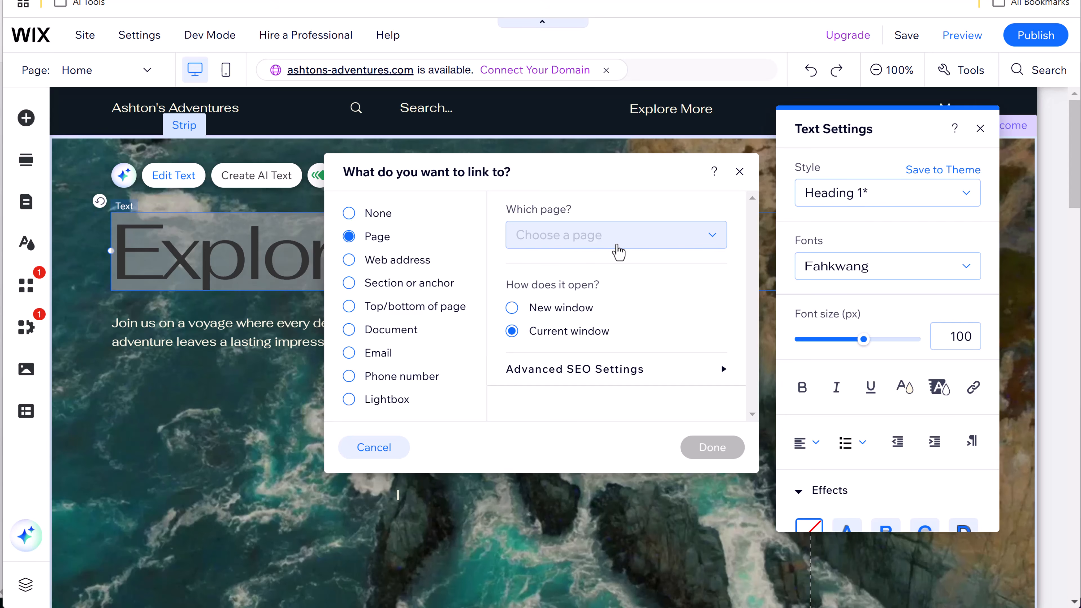
click(618, 243)
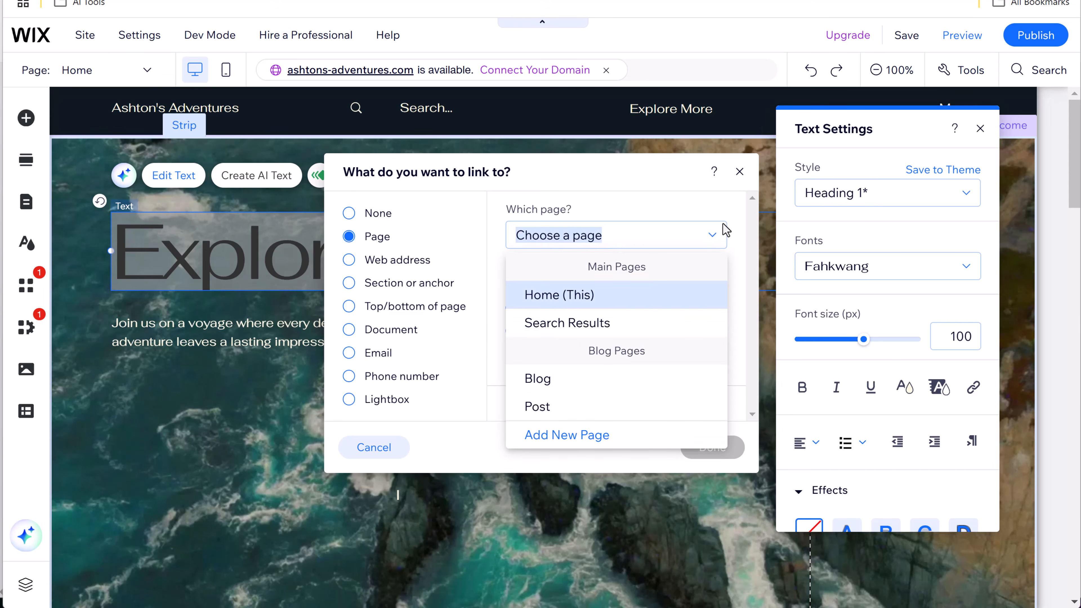
- Close the heading's link settings without choosing a page and deselect the heading text
click(620, 170)
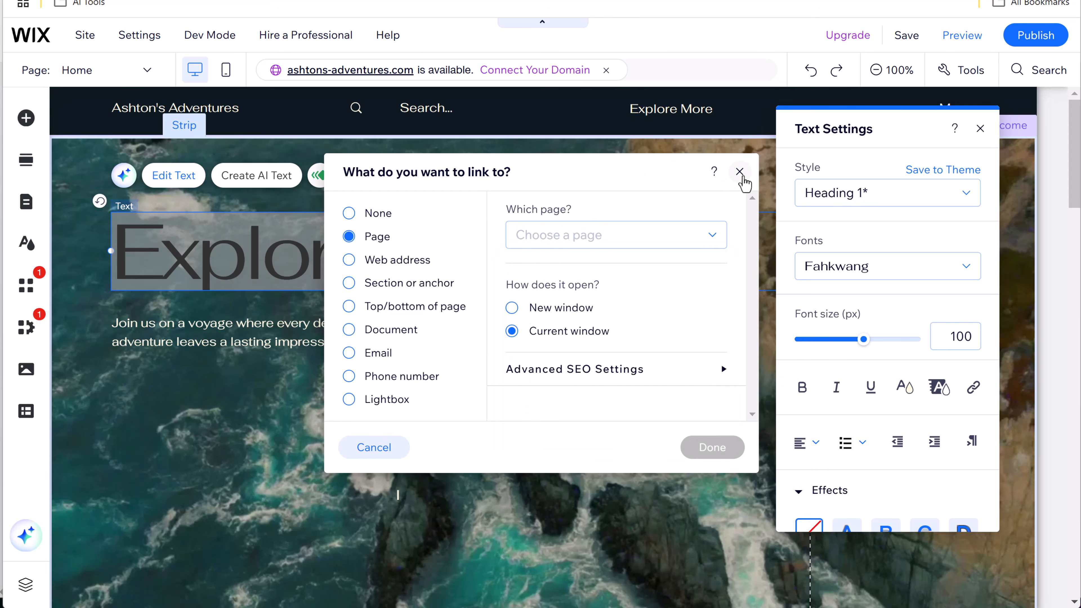
click(740, 172)
click(338, 401)
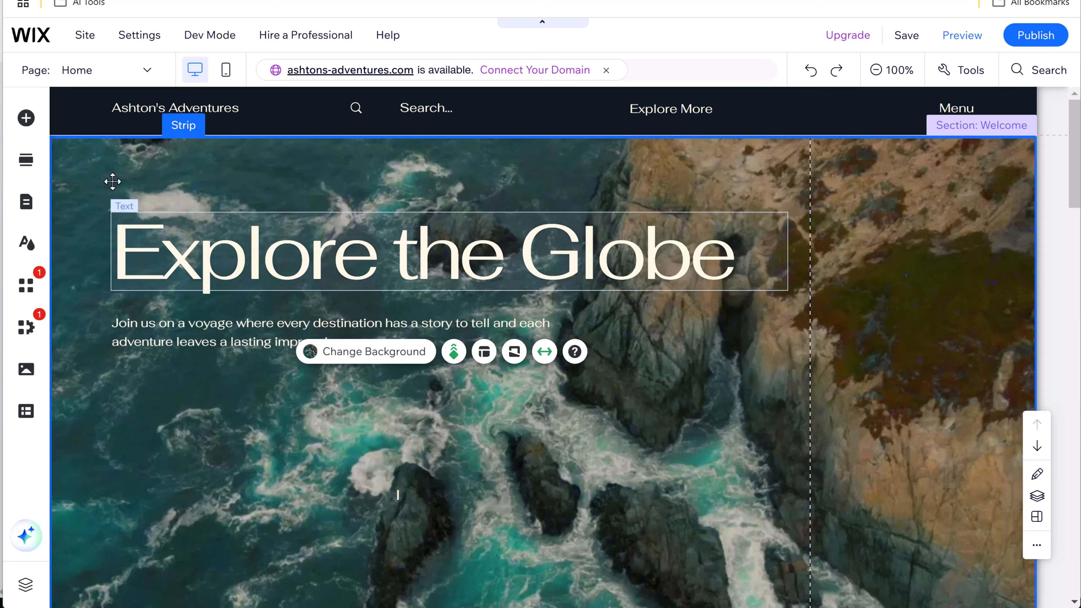
- Add a themed paragraph below the intro text in the Welcome section and replace its placeholder text with "Hello"
click(26, 119)
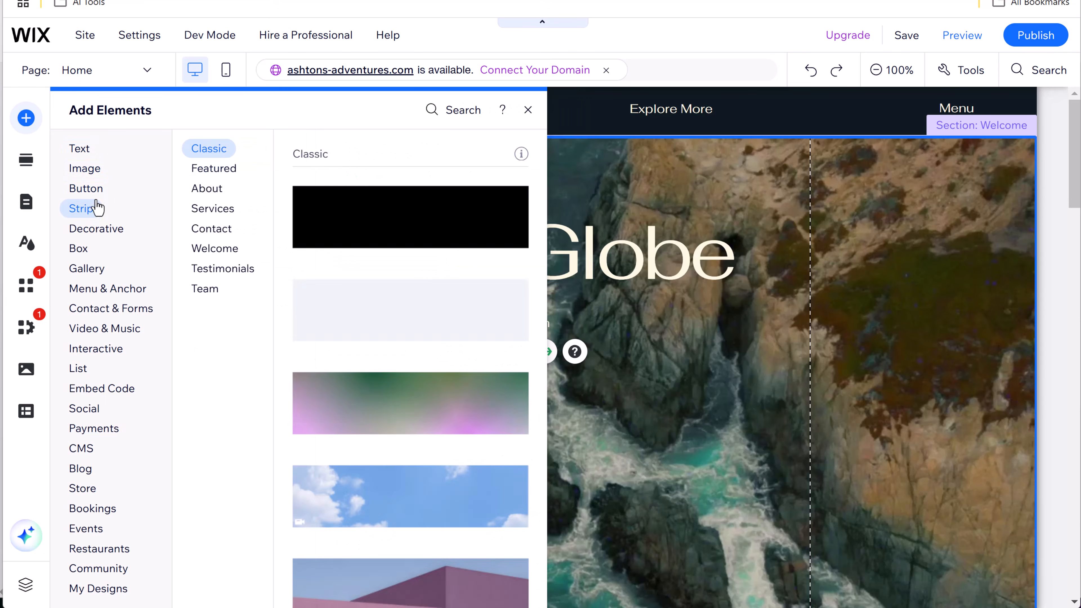
mouse_move(106, 172)
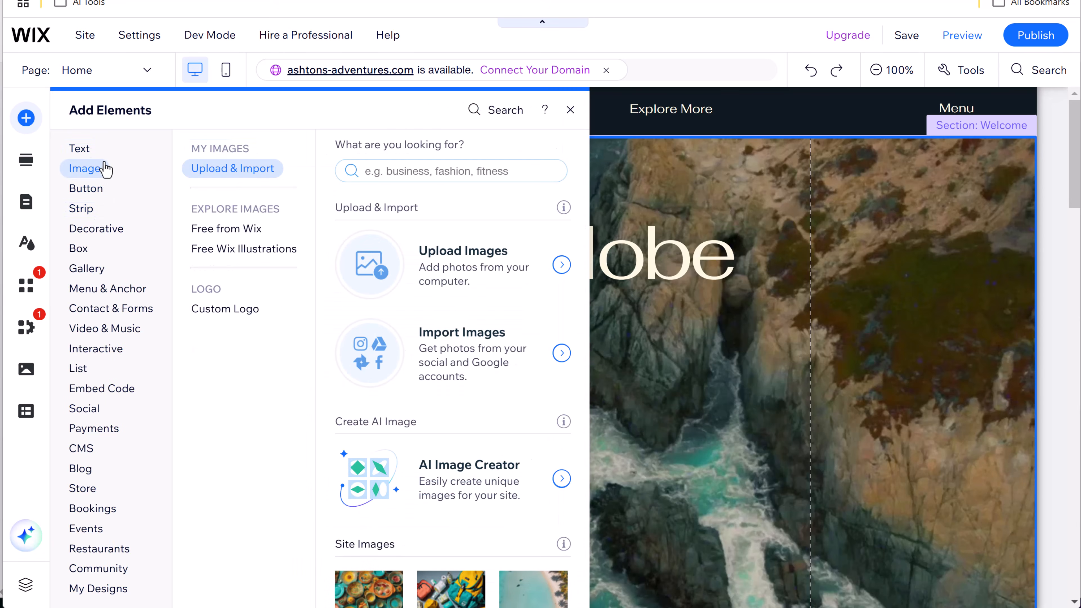
mouse_move(98, 152)
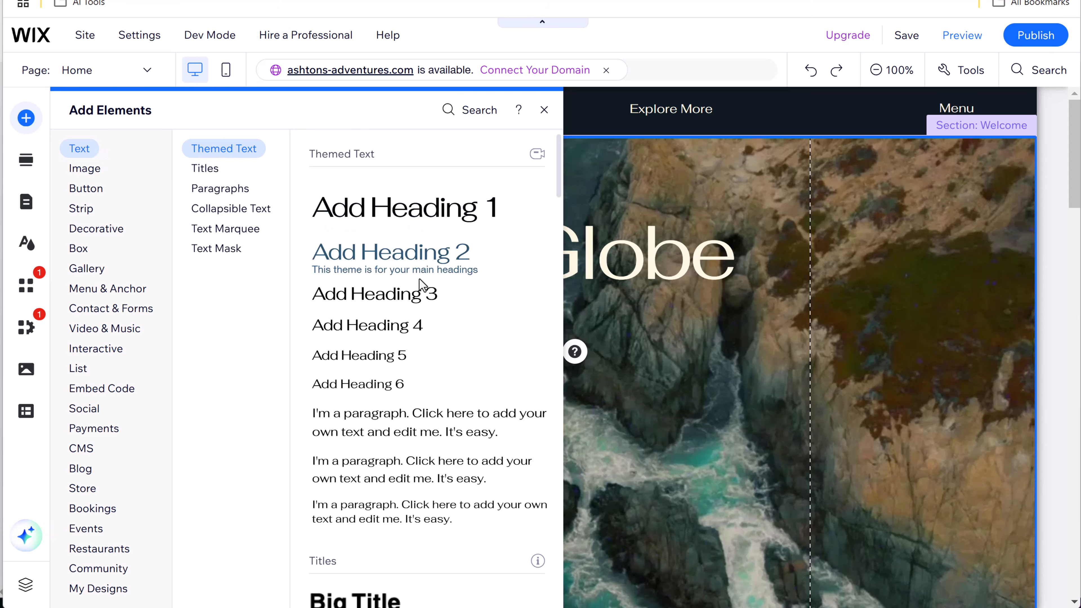
scroll(440, 374, down, 1)
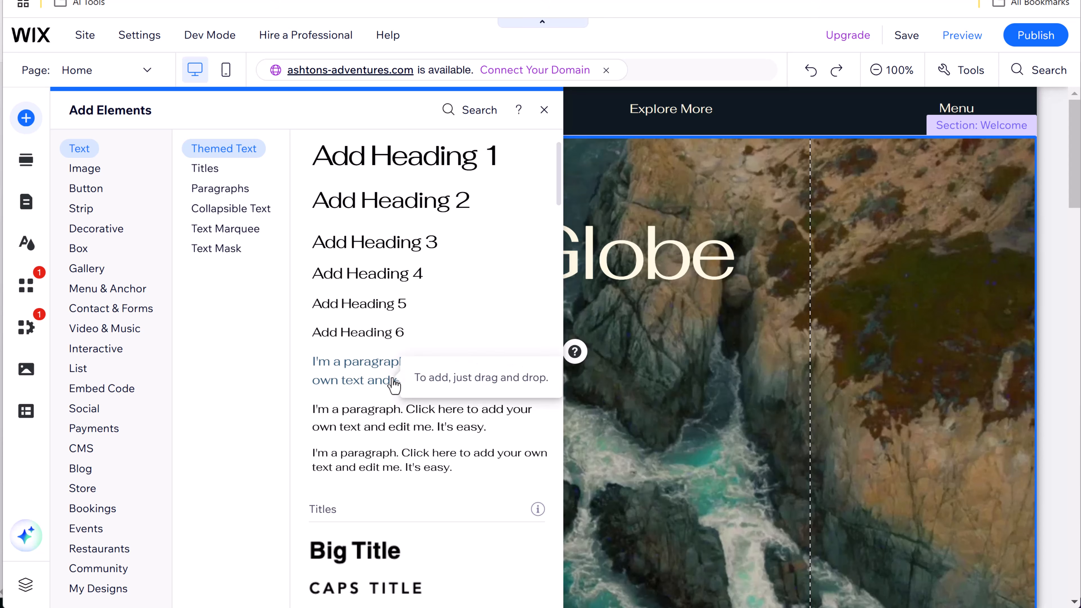
drag(395, 385, 483, 437)
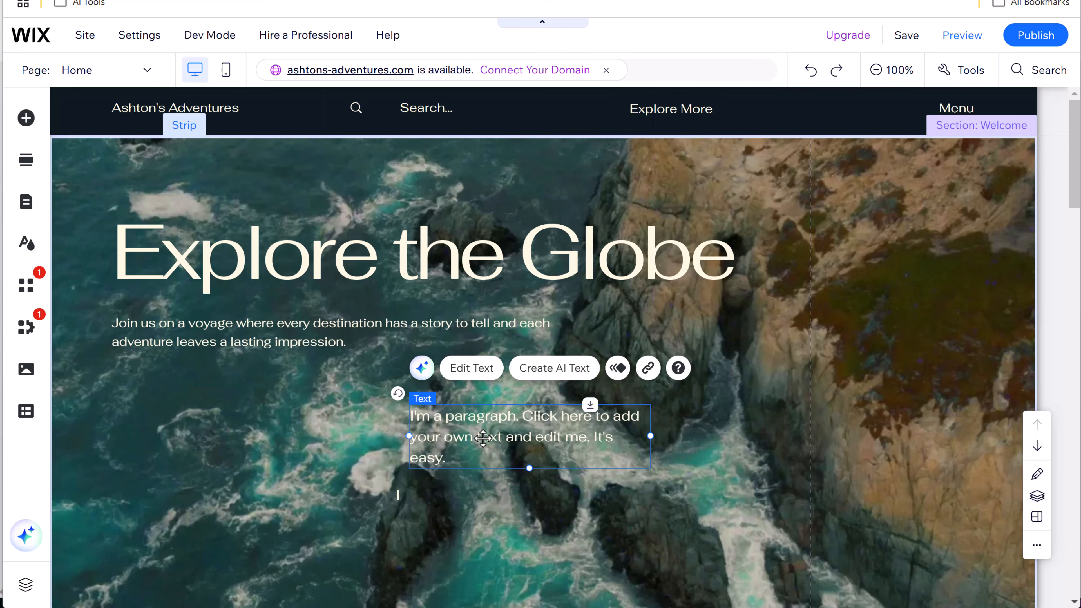
double_click(447, 456)
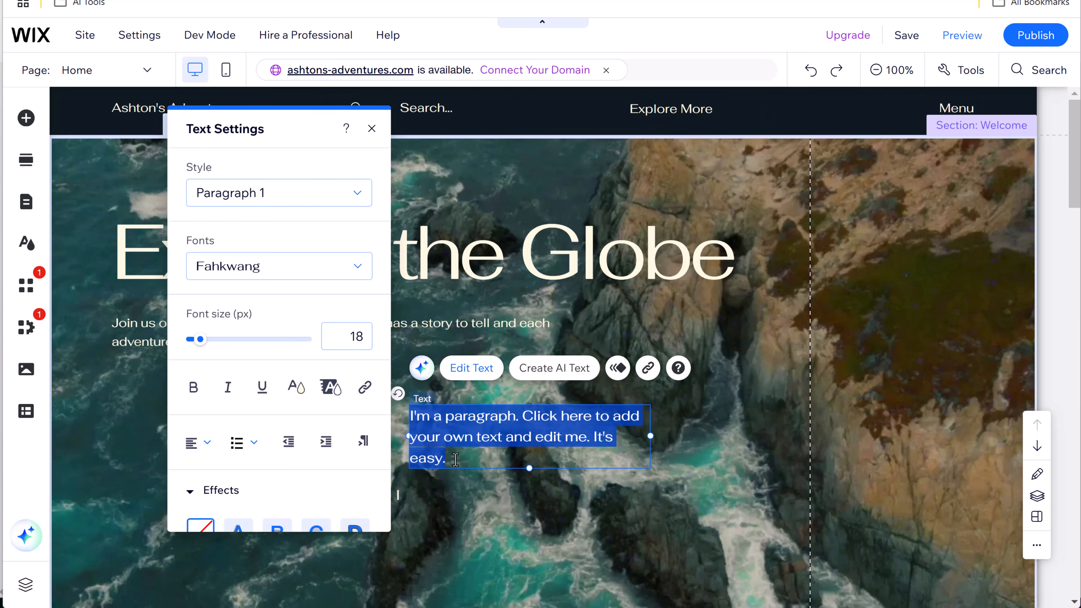
text(Hello)
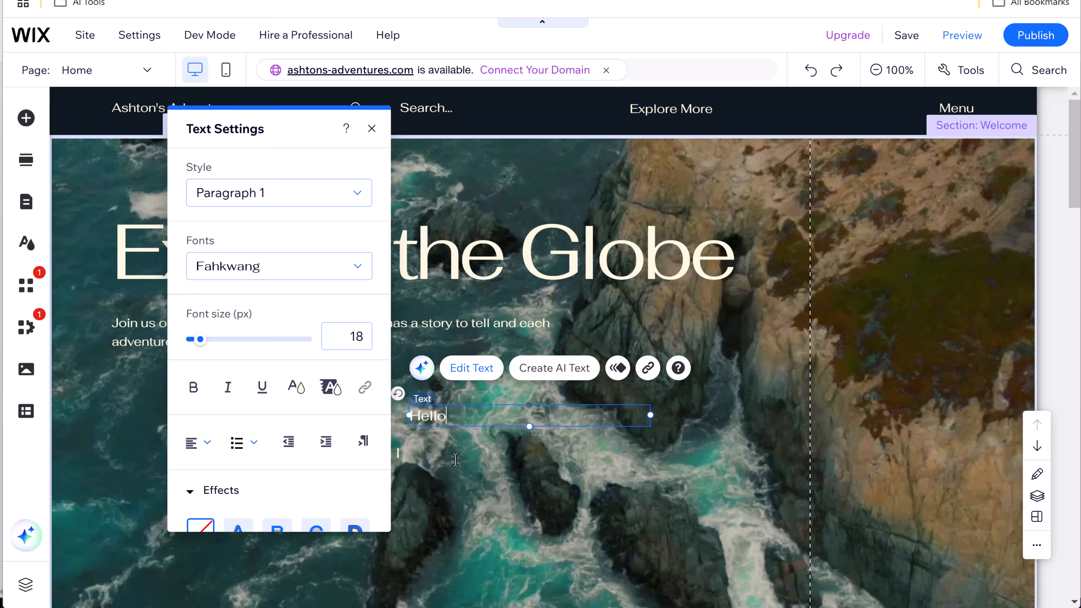
- Delete the "Hello" text and the stray text box just below it
click(461, 458)
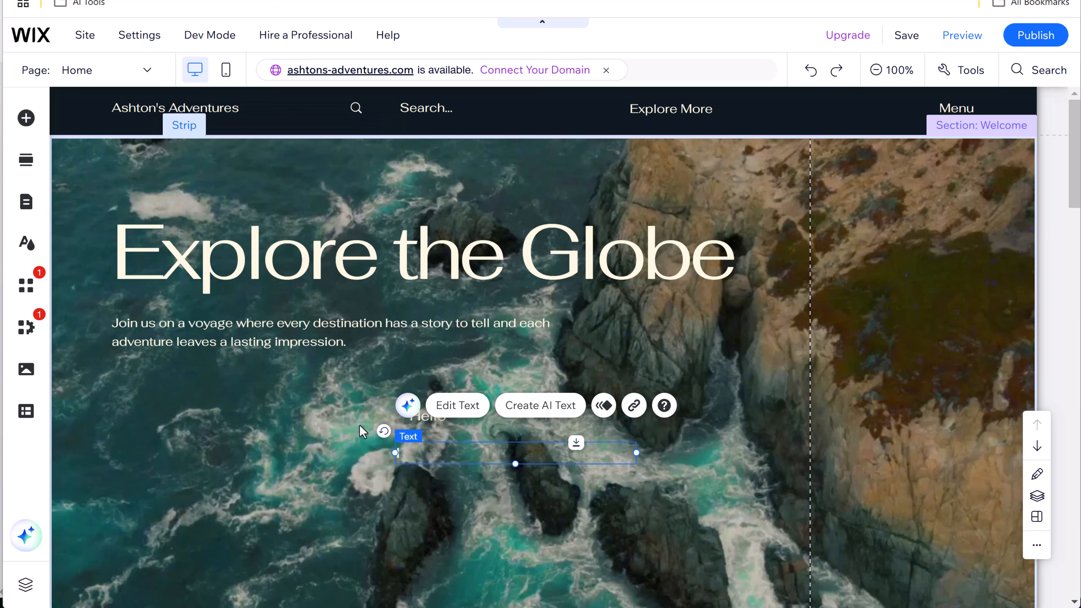
click(362, 432)
click(424, 415)
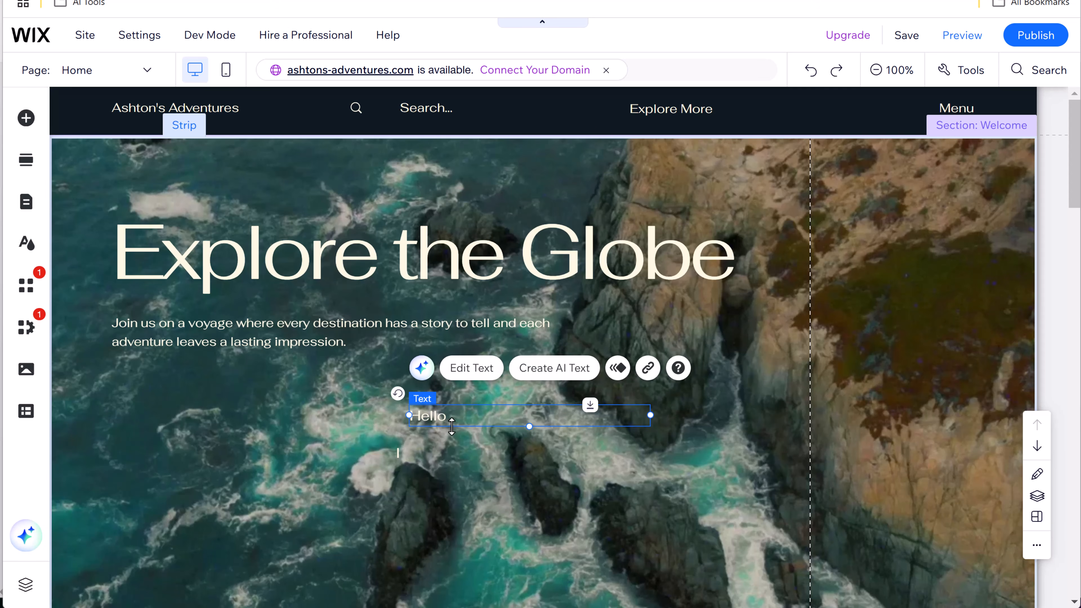
click(454, 439)
click(445, 461)
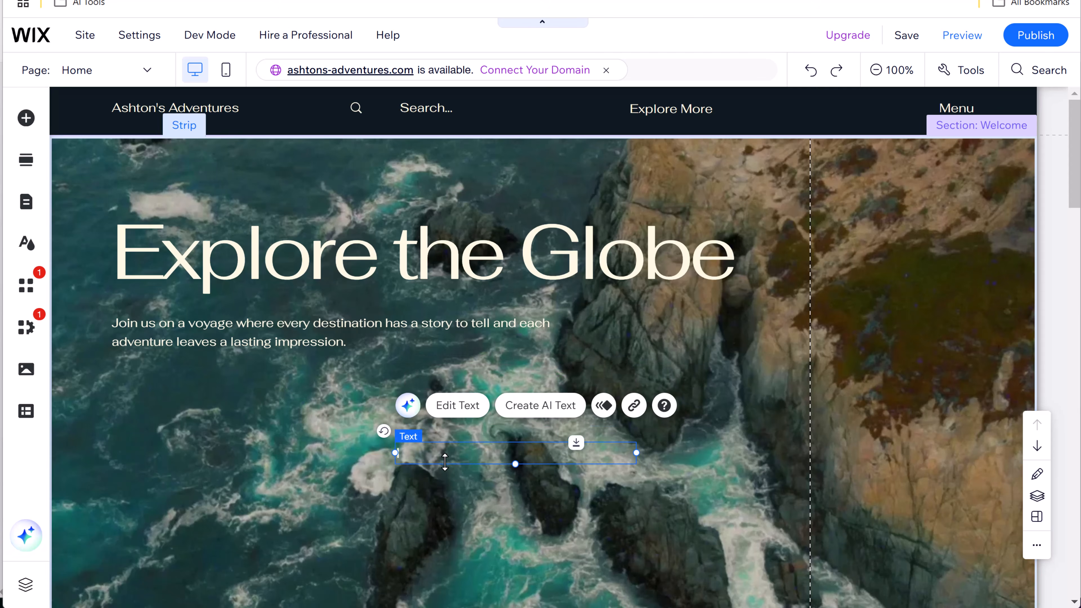
click(444, 461)
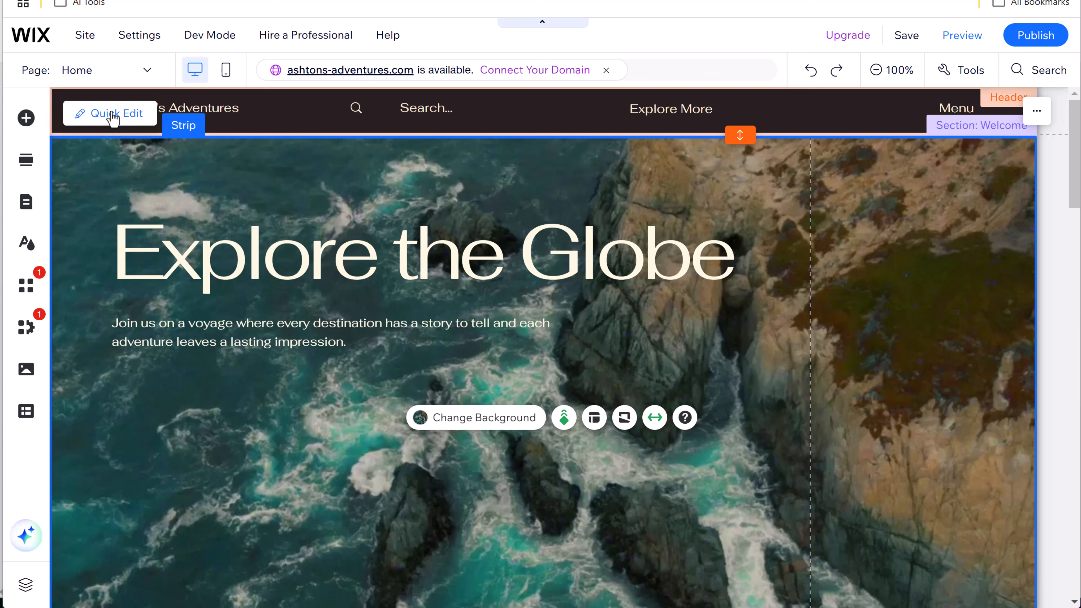
- Search the image library for "travel" and place the photo of the traveler on the escalator below the main heading
click(26, 118)
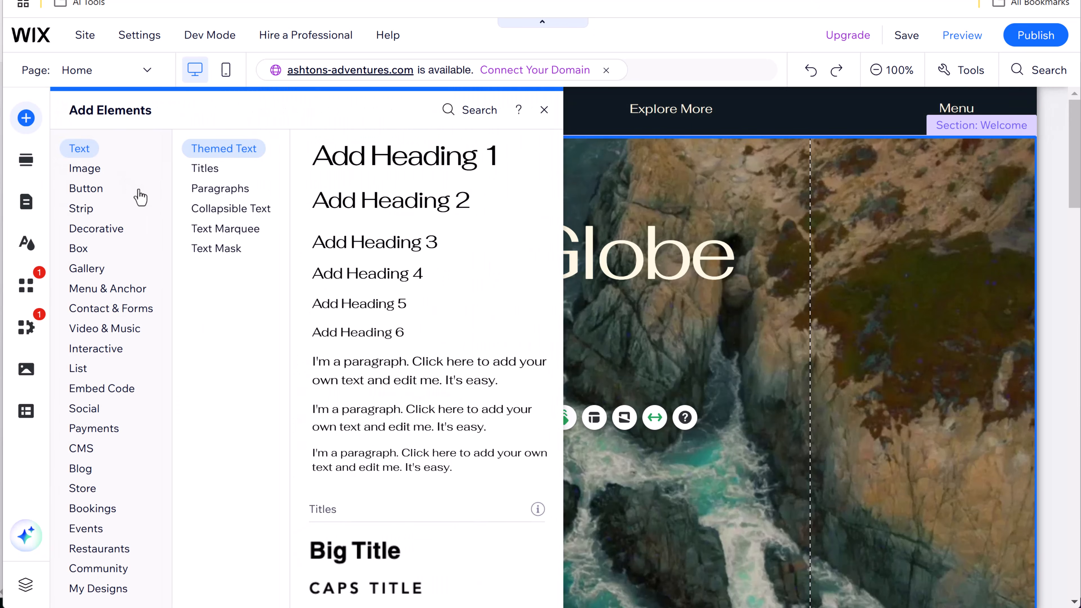
click(85, 170)
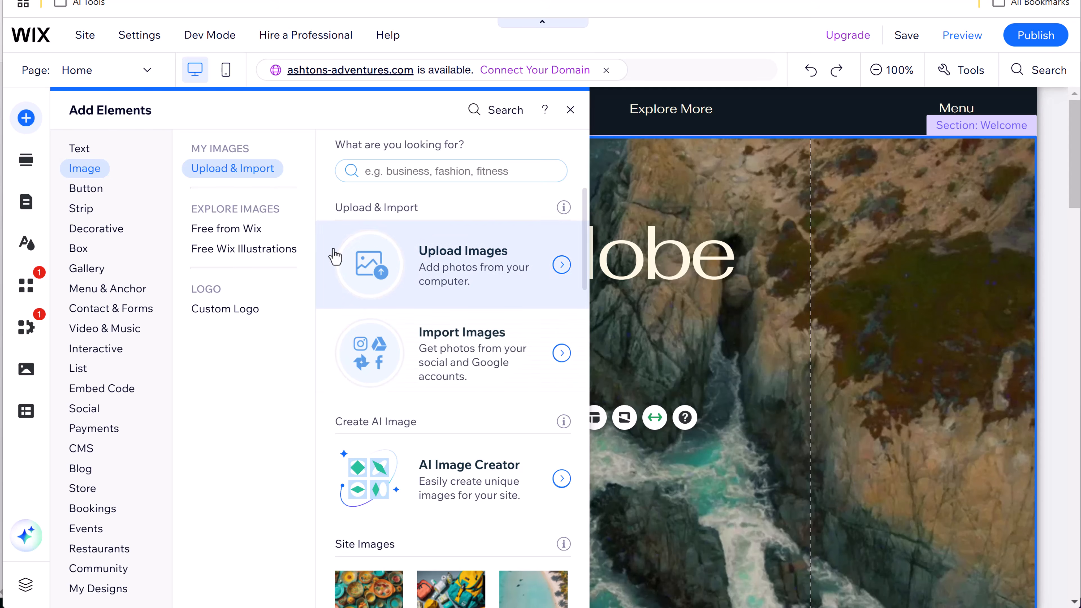
click(234, 234)
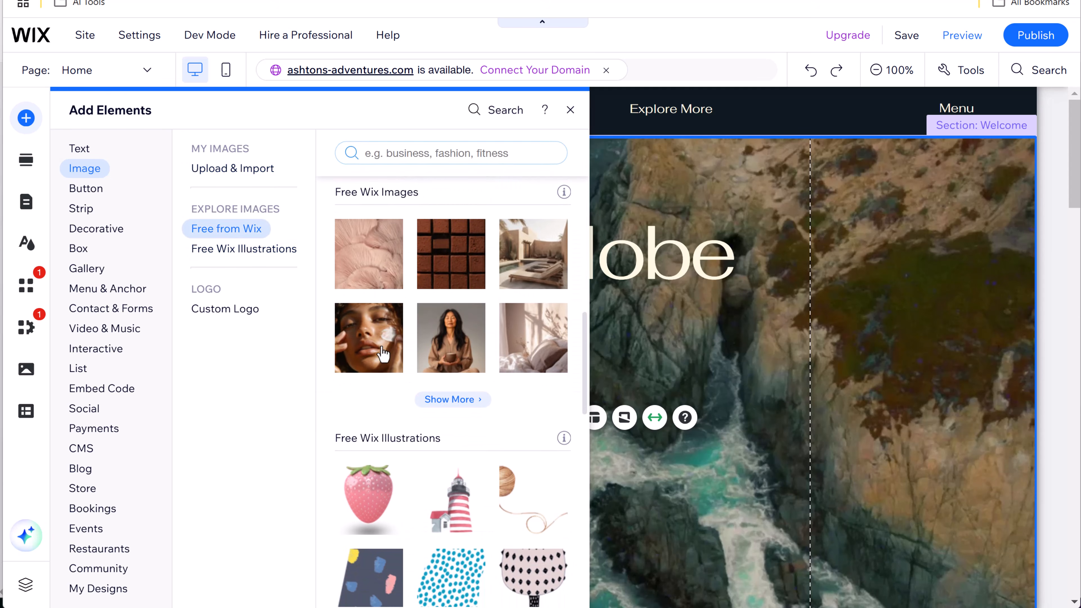
click(411, 158)
text(travel)
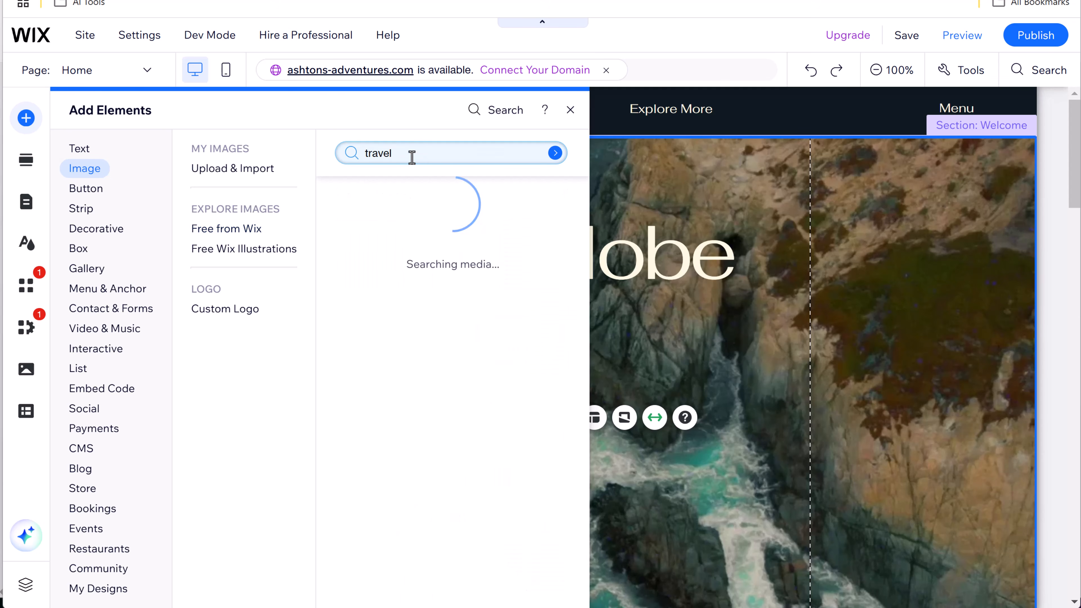
drag(366, 227, 448, 434)
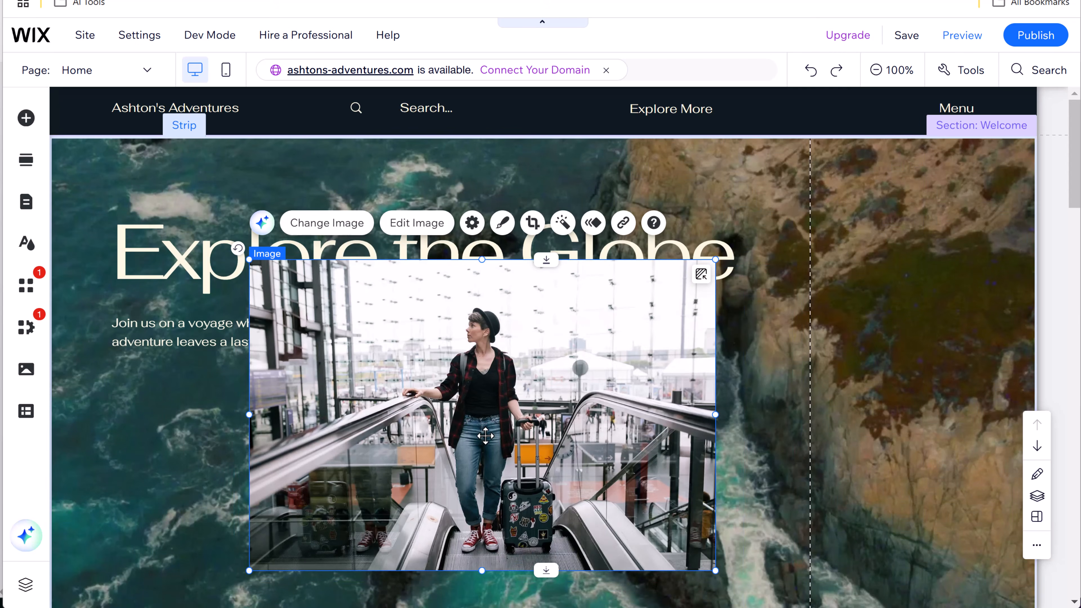
drag(492, 382, 502, 404)
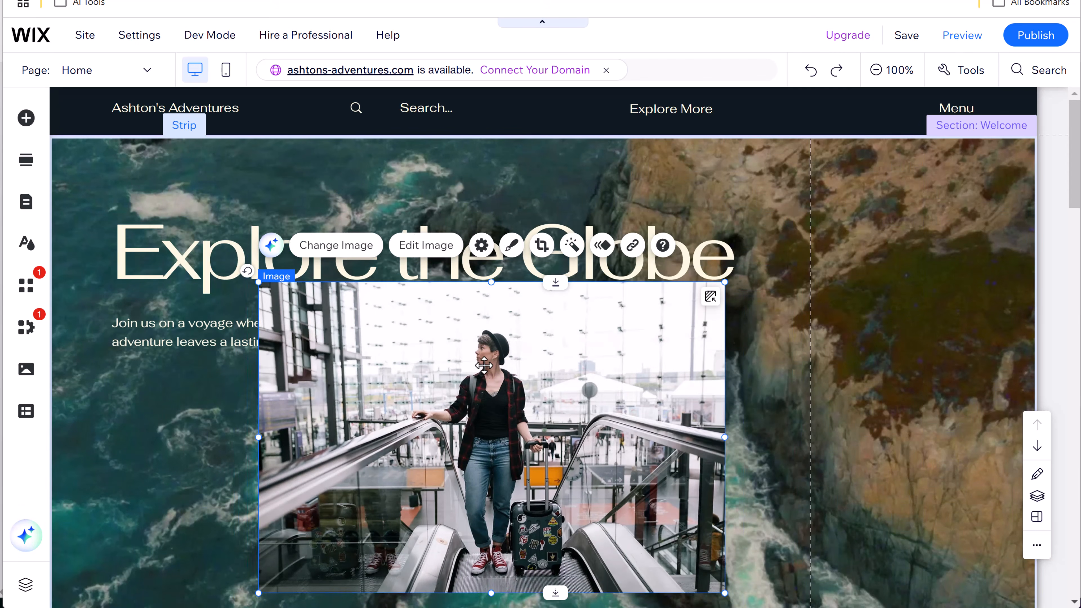
- Try a slight brightness increase and an orange color filter on the travel photo in Photo Studio, and discard the edits
click(433, 250)
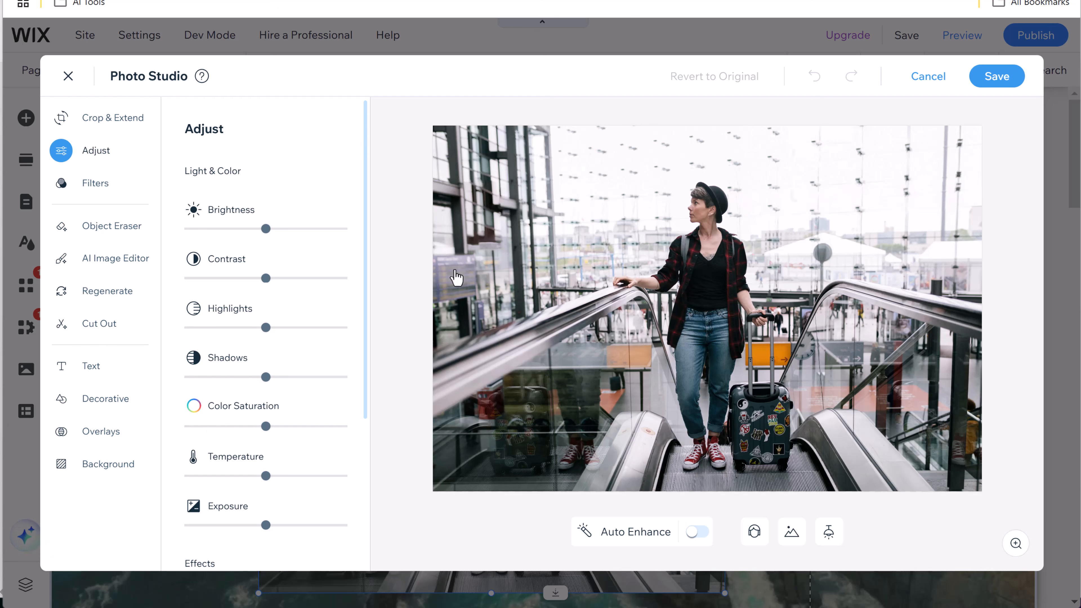
mouse_move(266, 228)
mouse_down()
mouse_move(280, 228)
mouse_move(271, 228)
mouse_up()
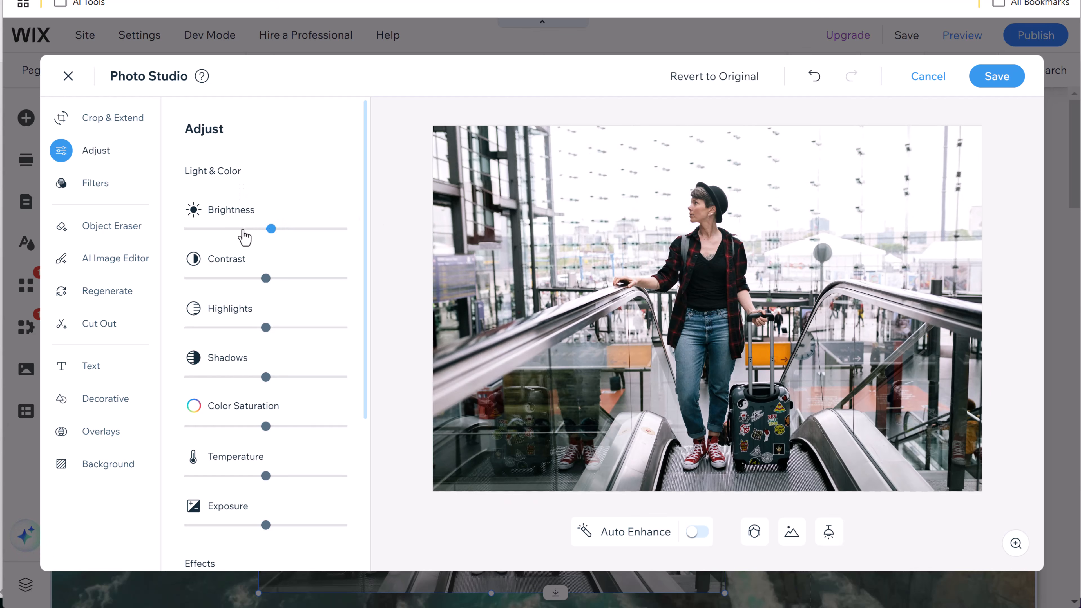
click(99, 185)
click(322, 548)
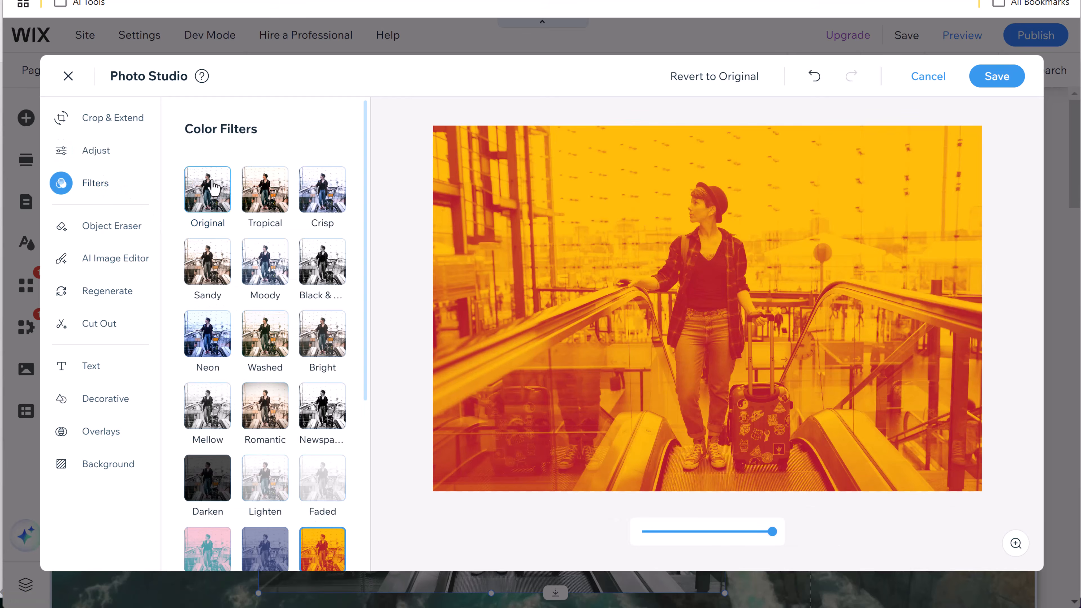
click(207, 183)
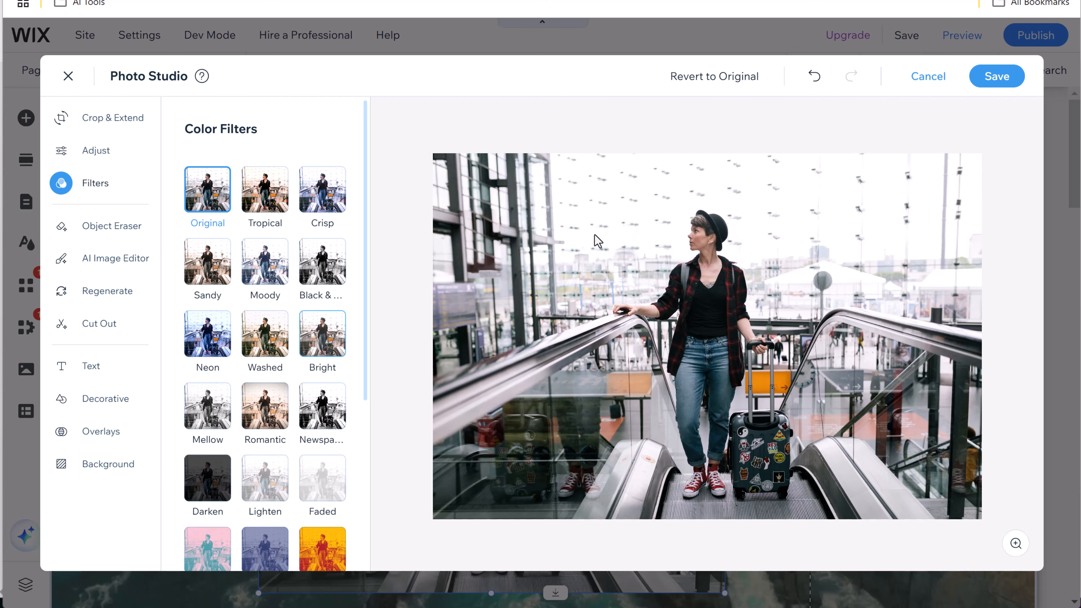
click(929, 79)
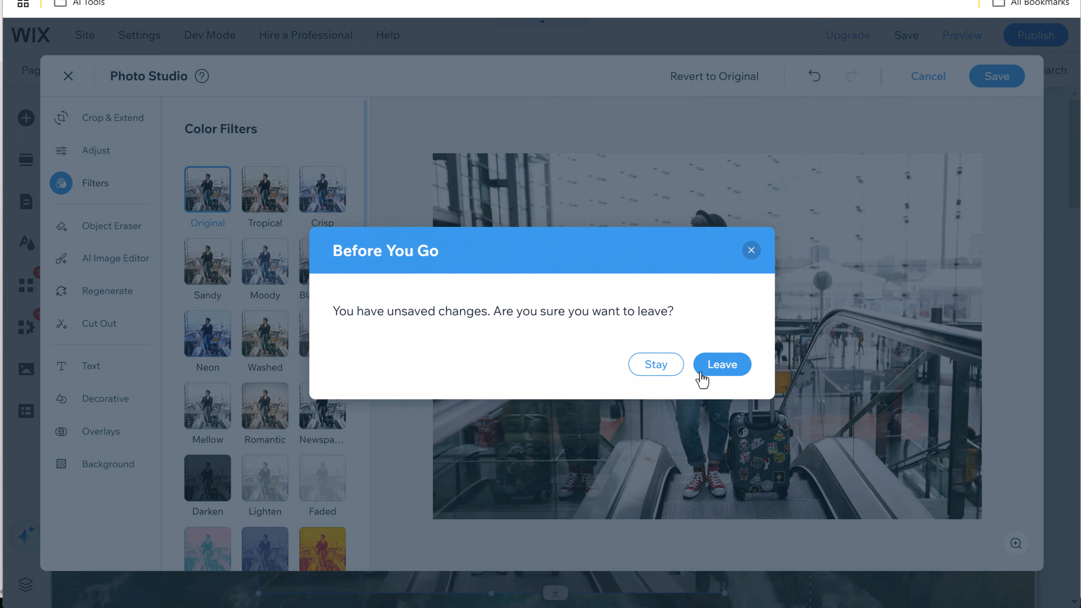
click(722, 365)
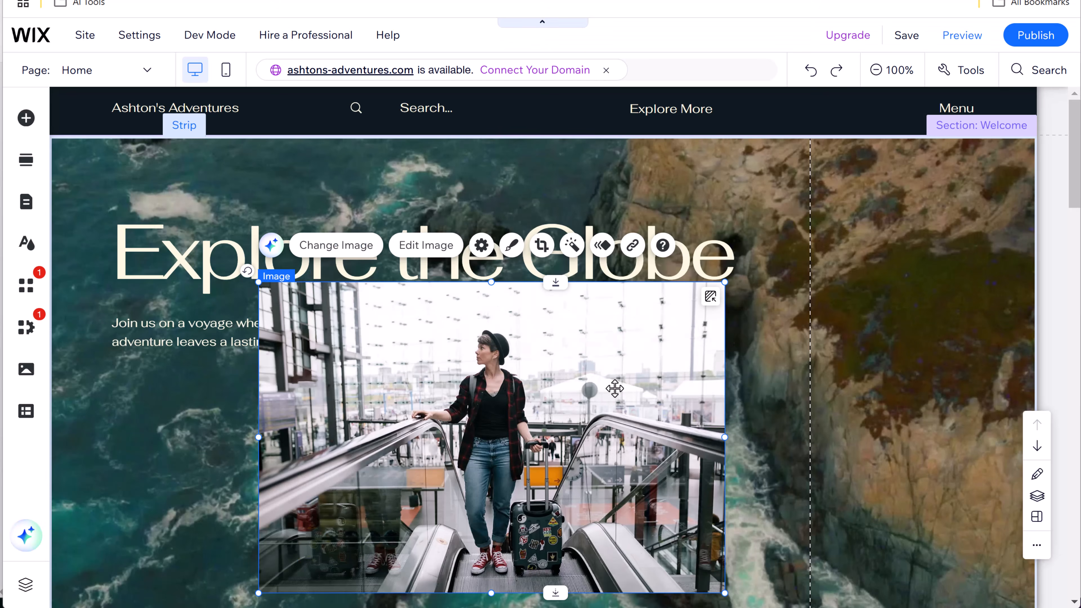
- Review the travel photo's image settings, including the options for what happens when the image is clicked
click(481, 245)
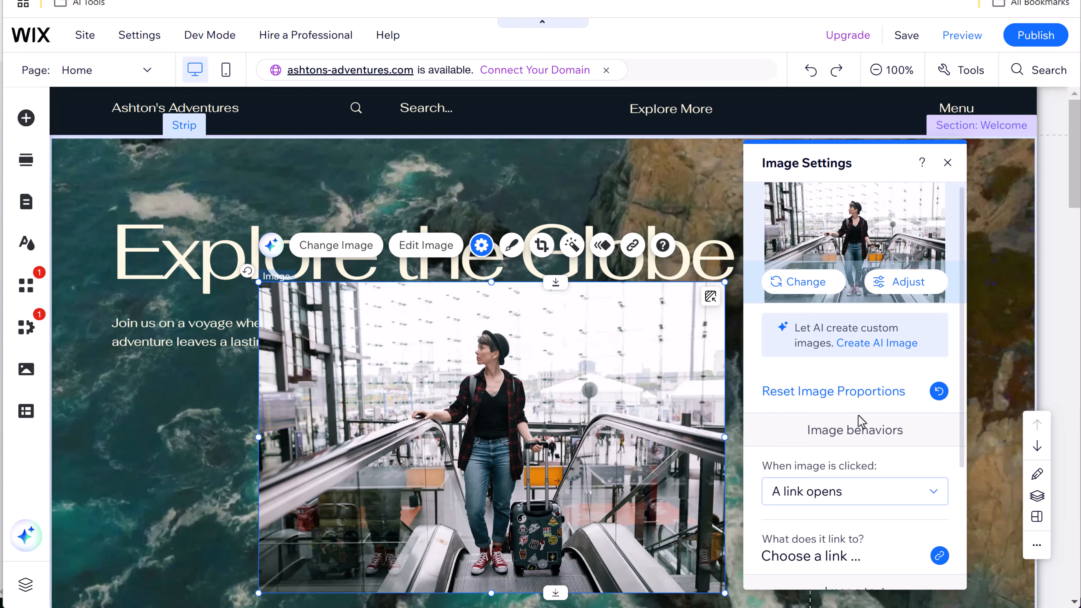
scroll(862, 450, down, 2)
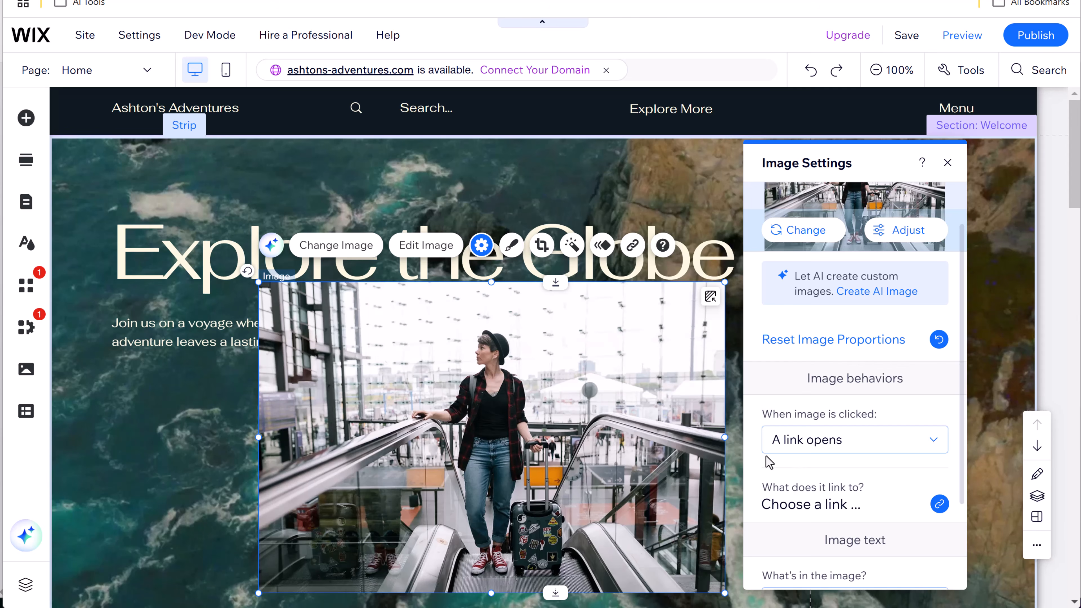
scroll(809, 447, down, 2)
click(920, 403)
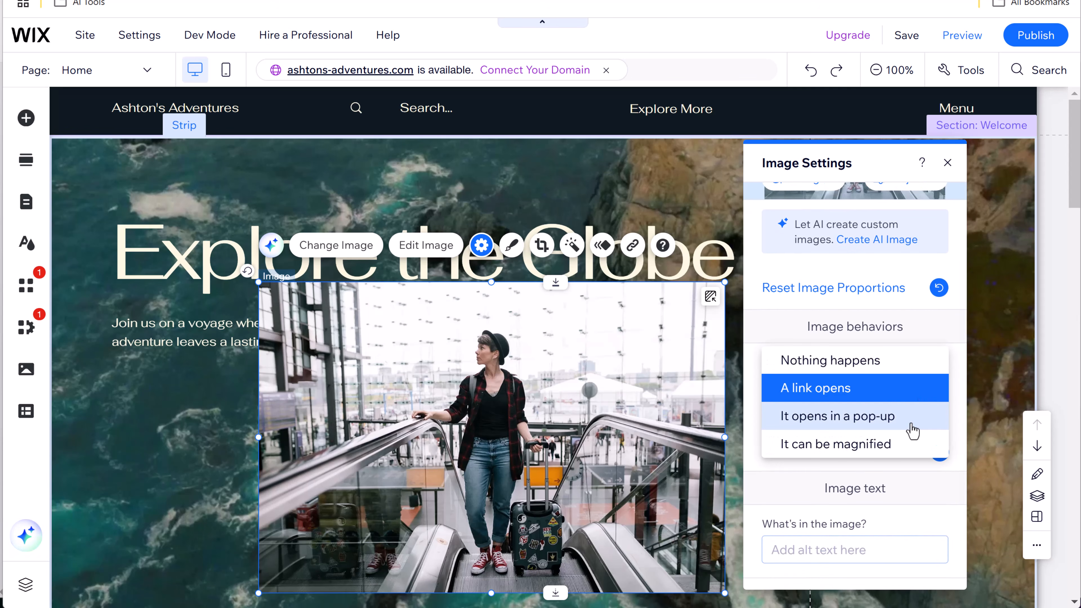
click(613, 347)
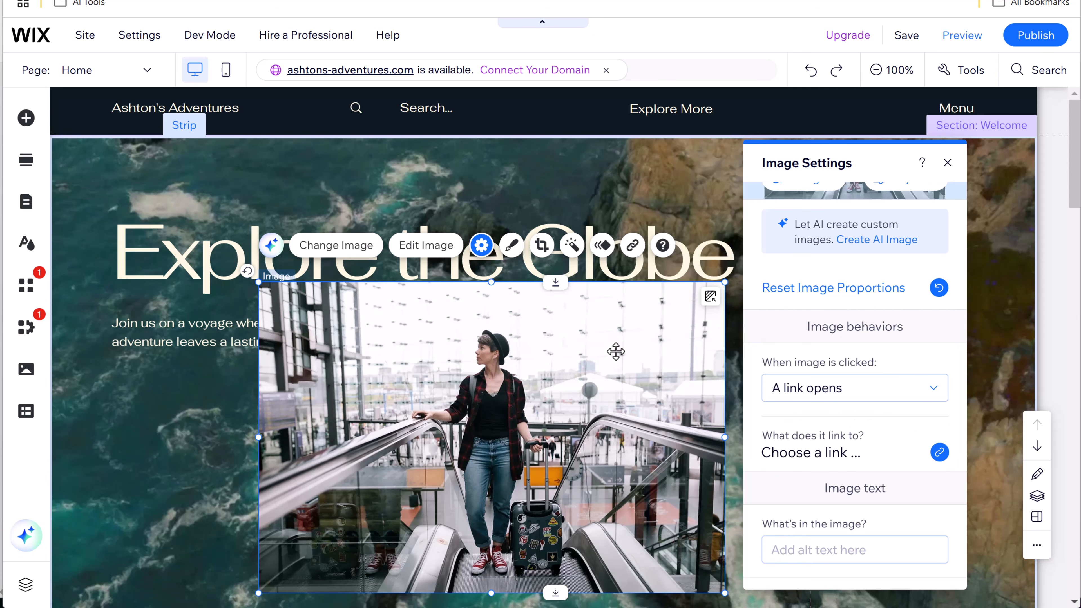
- Crop the travel photo around the traveler's upper body, and delete the cropped photo from the Welcome section
click(541, 251)
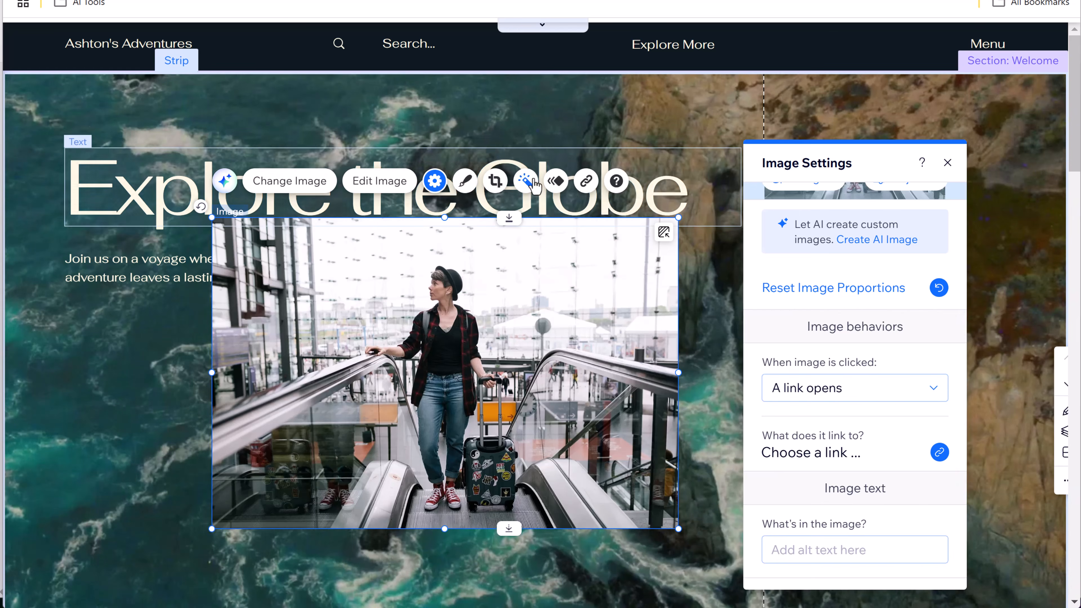
drag(675, 525, 545, 438)
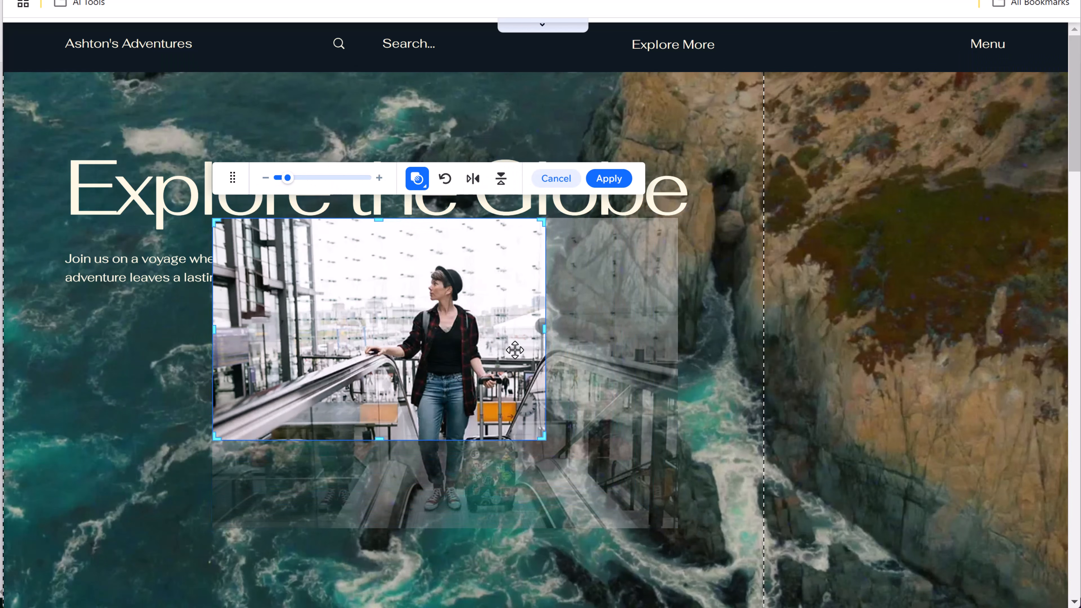
drag(216, 222, 273, 258)
click(661, 223)
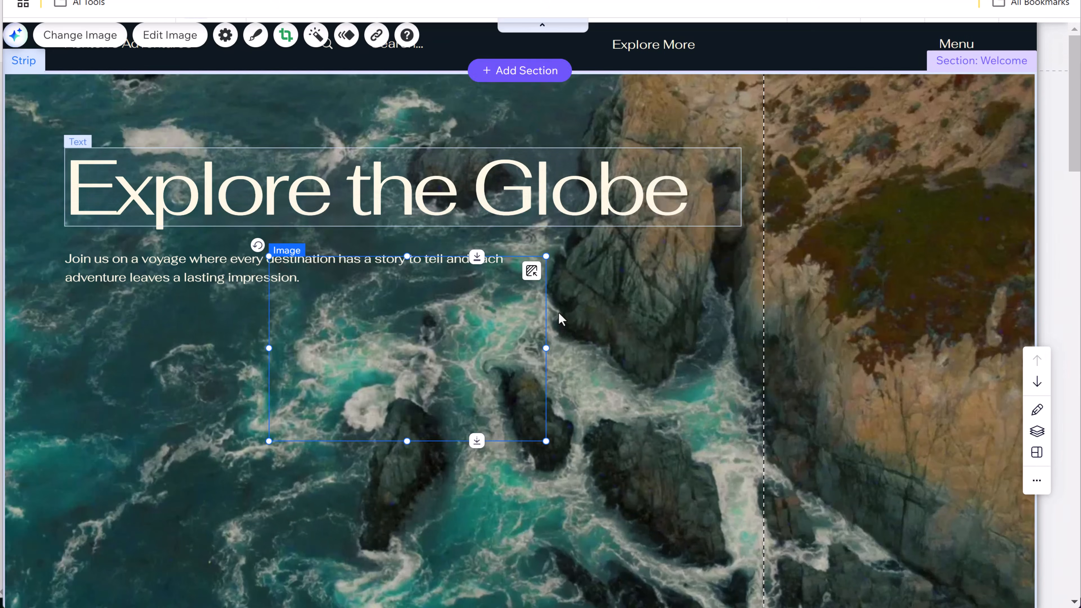
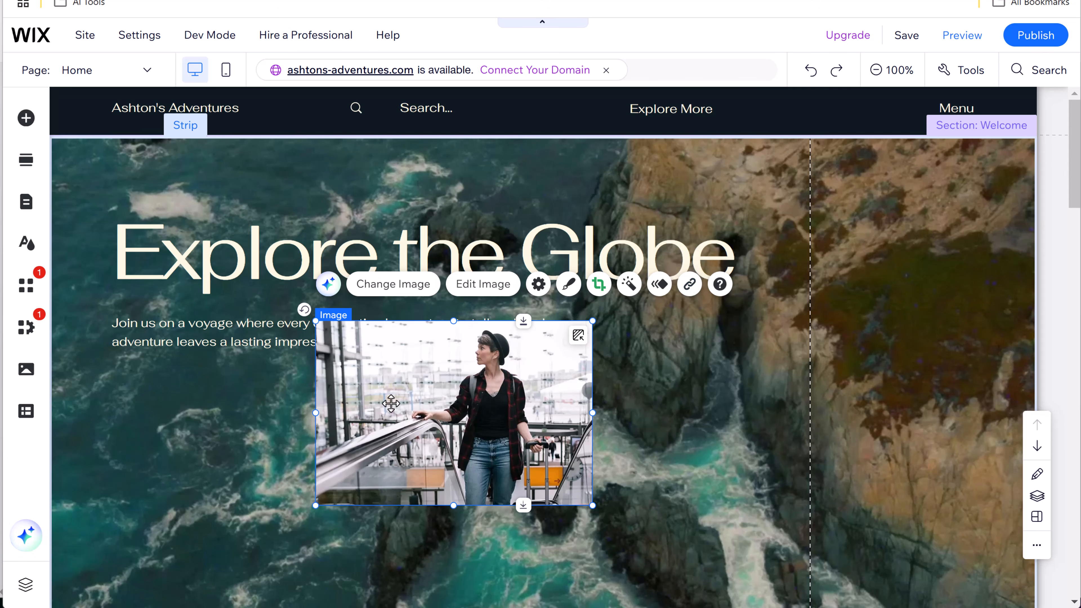
key(Delete)
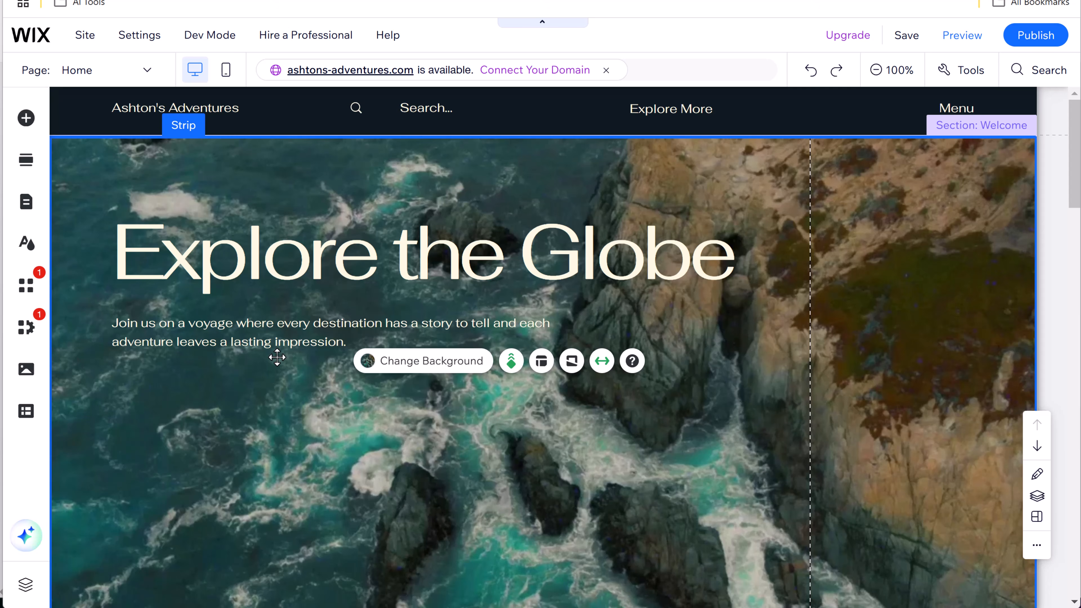
scroll(277, 357, down, 6)
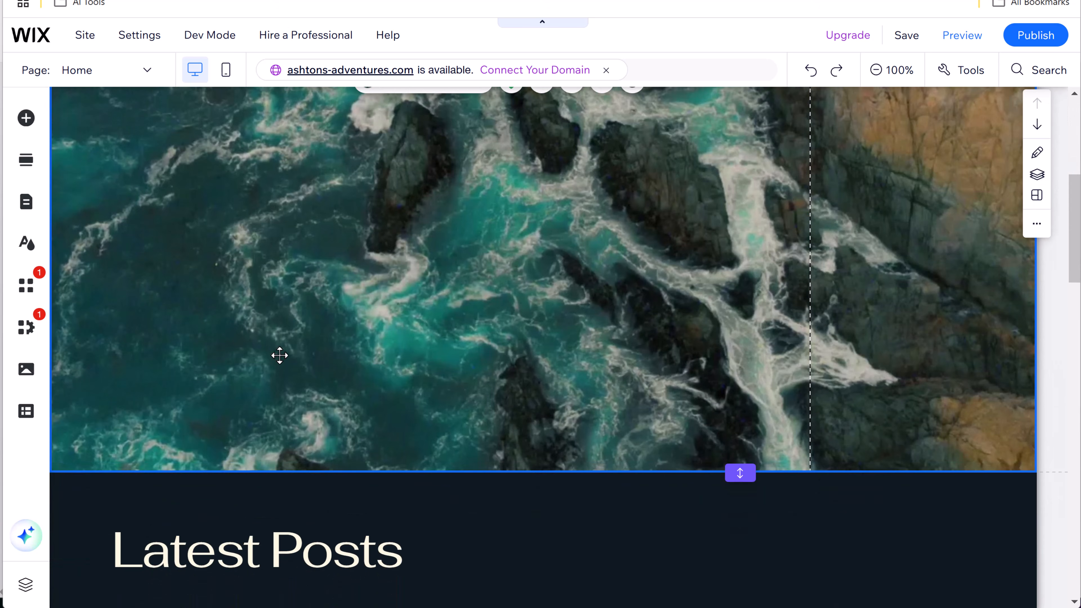
- Open the section library for a new section between the hero and Latest Posts, and browse the About and Team designs
scroll(332, 358, down, 4)
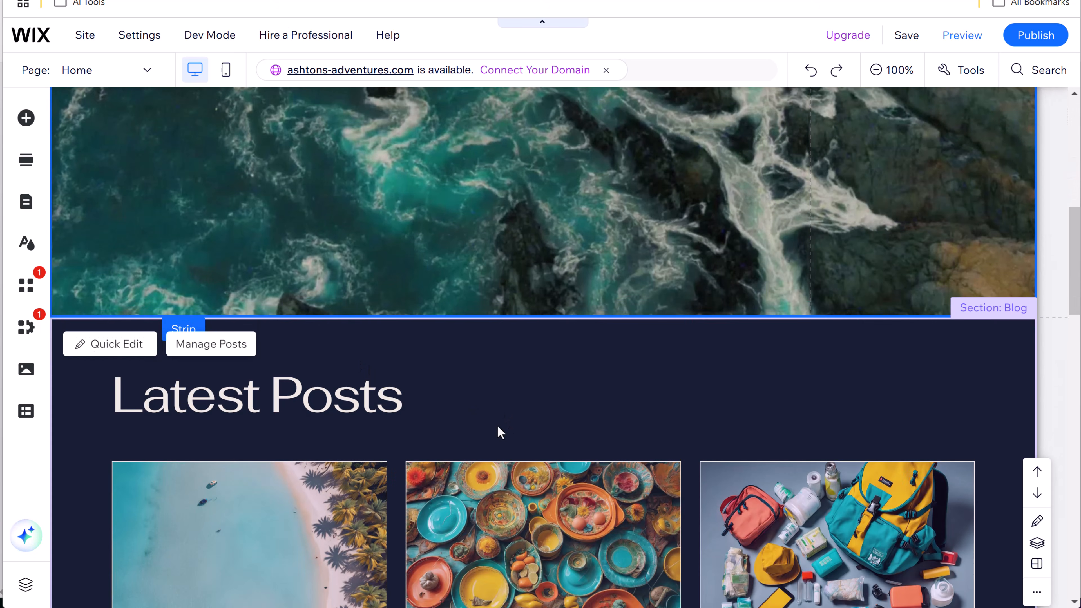
scroll(482, 266, up, 6)
scroll(515, 312, down, 6)
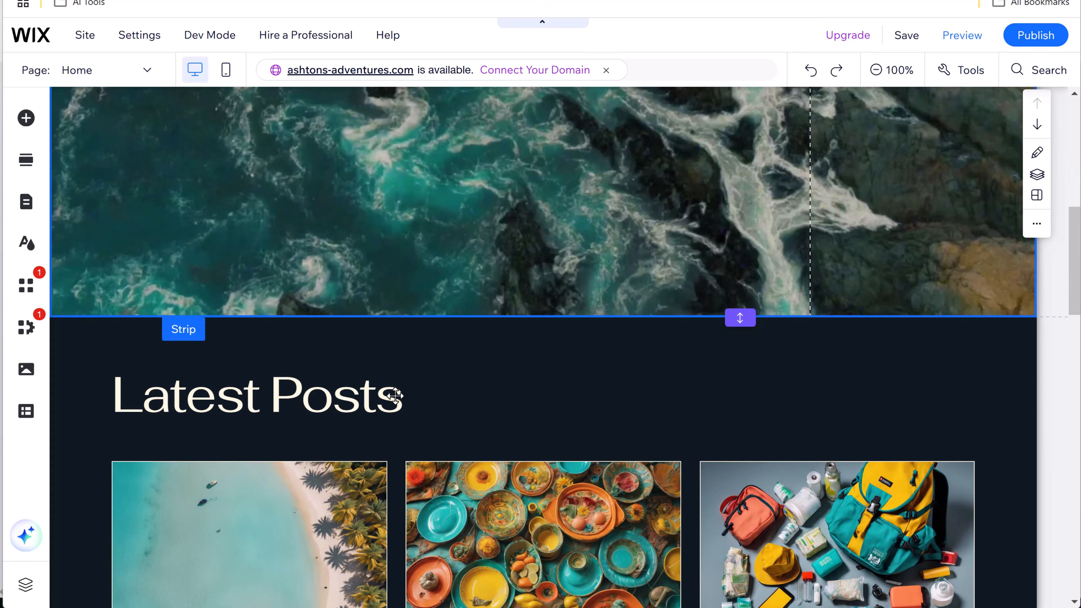
scroll(386, 394, up, 1)
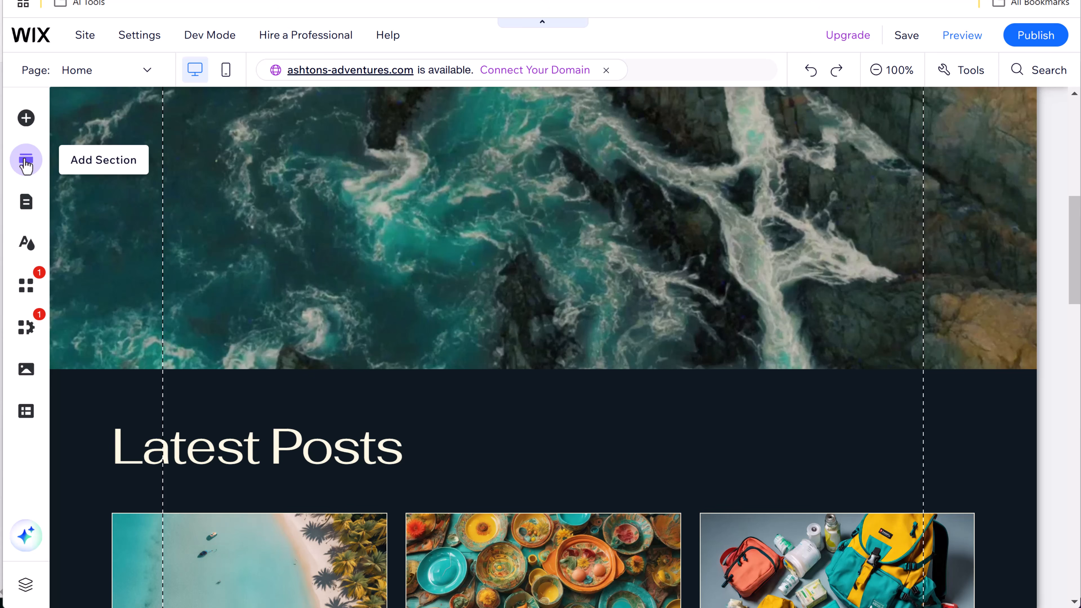
click(26, 161)
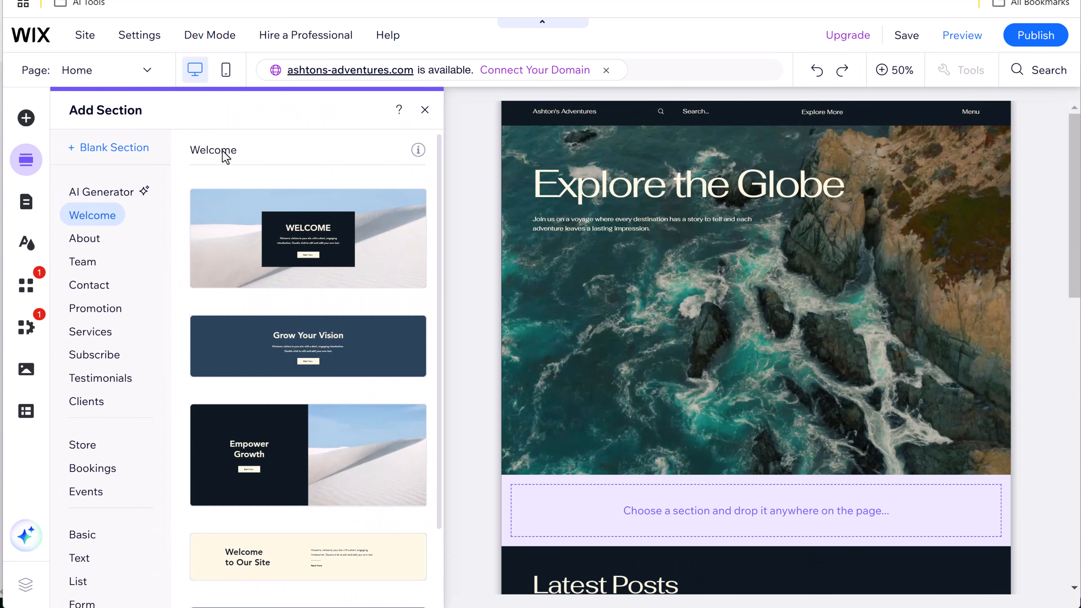
click(98, 245)
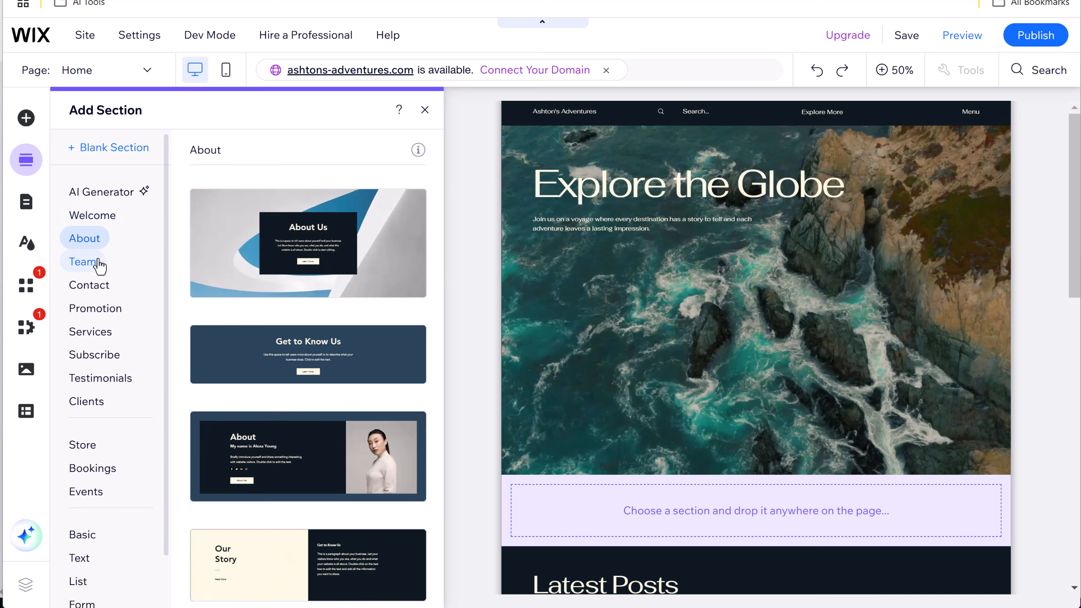
click(99, 264)
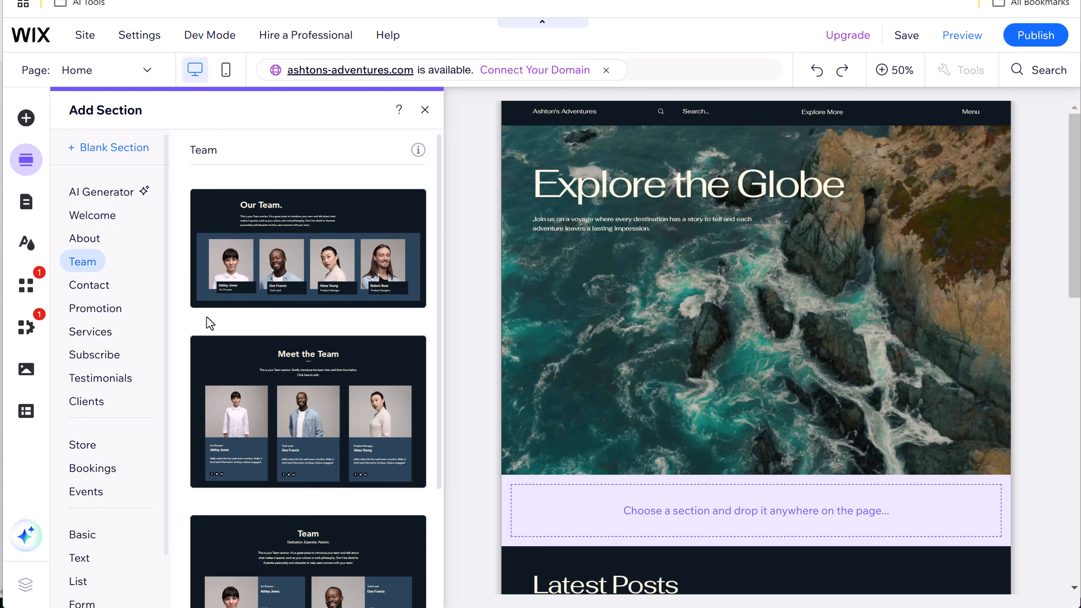
click(386, 294)
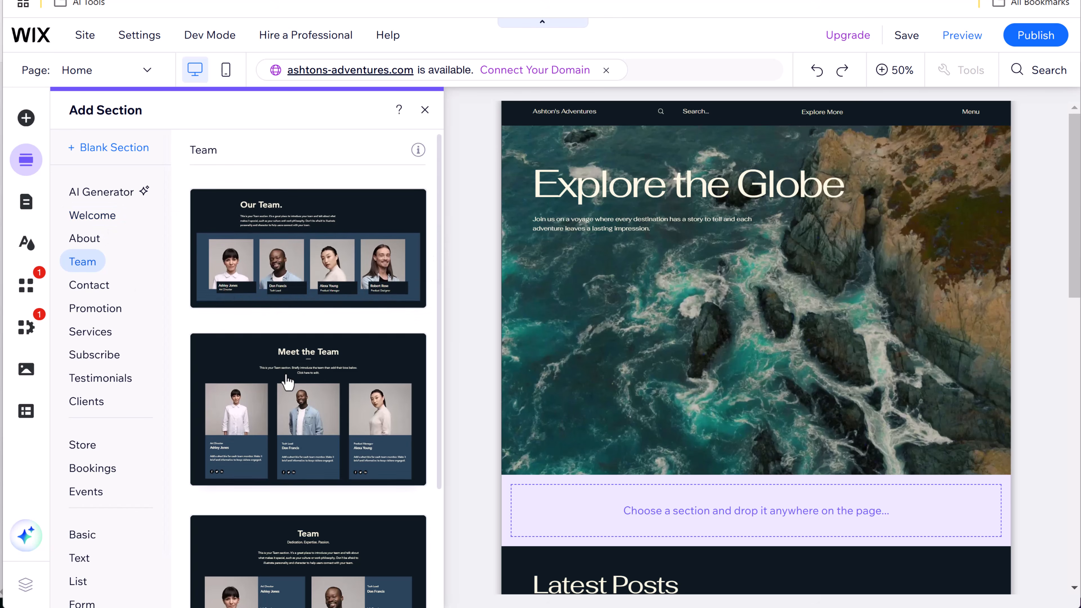
- Add the Welcome section design with the overlapping desert photo and dark text box below the hero section
click(103, 225)
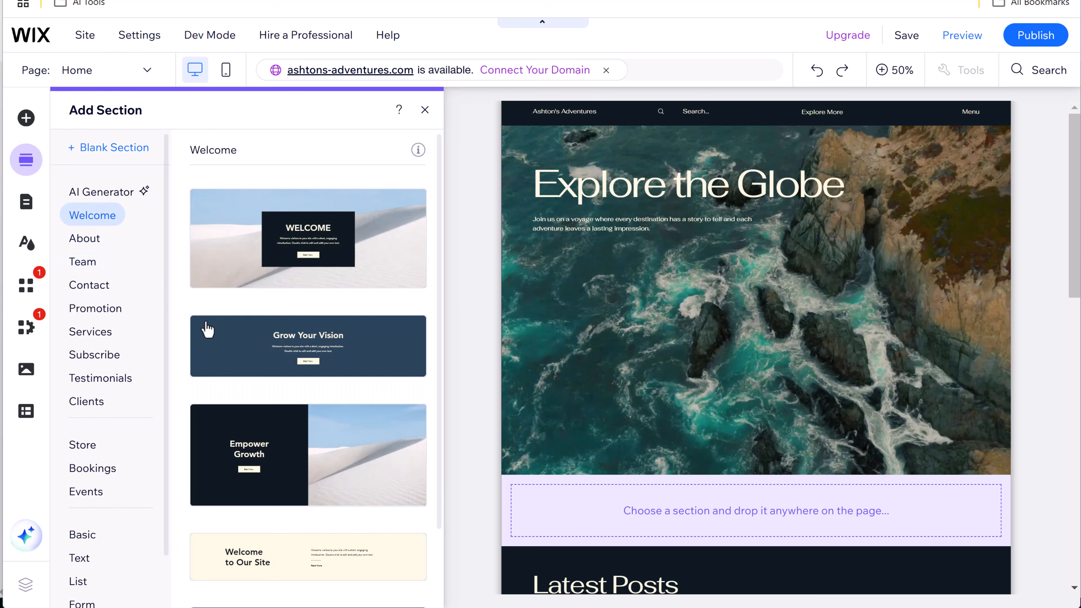
scroll(272, 341, down, 2)
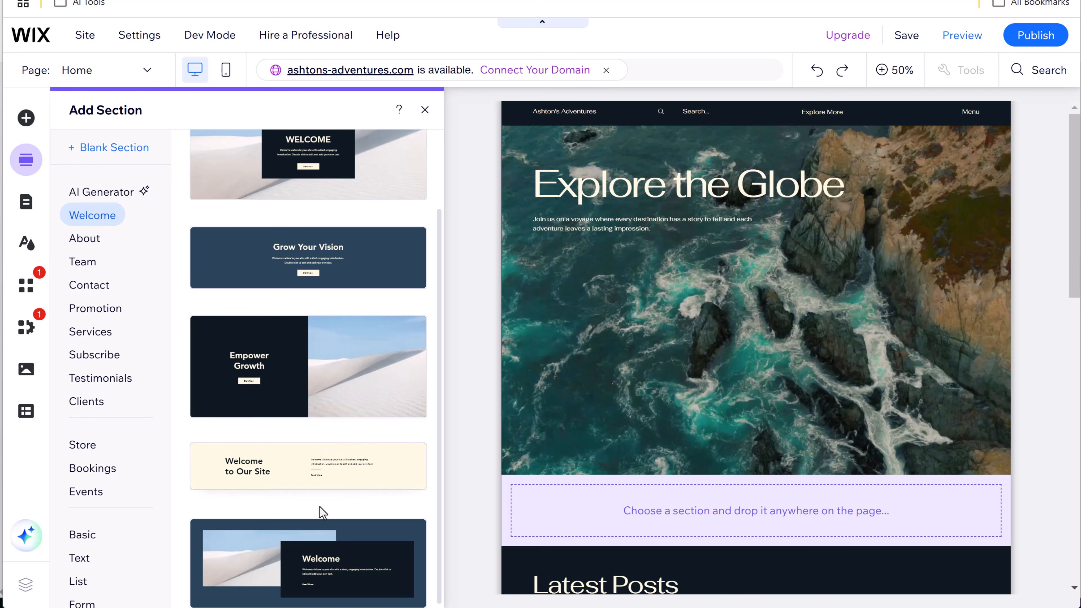
click(261, 567)
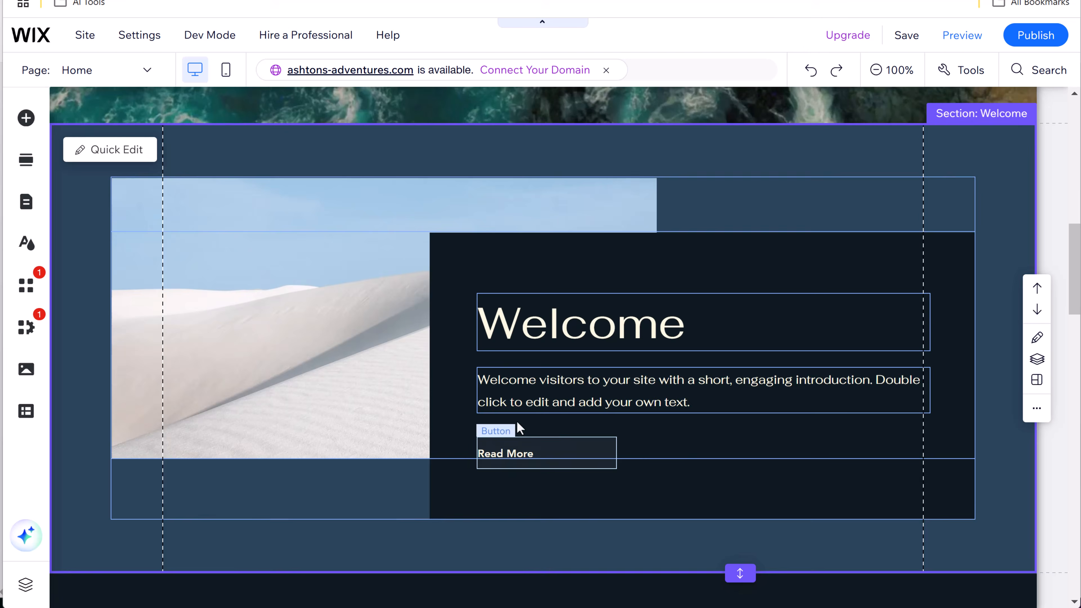
- Open the text settings of the added section's paragraph, and delete the added Welcome section
double_click(549, 391)
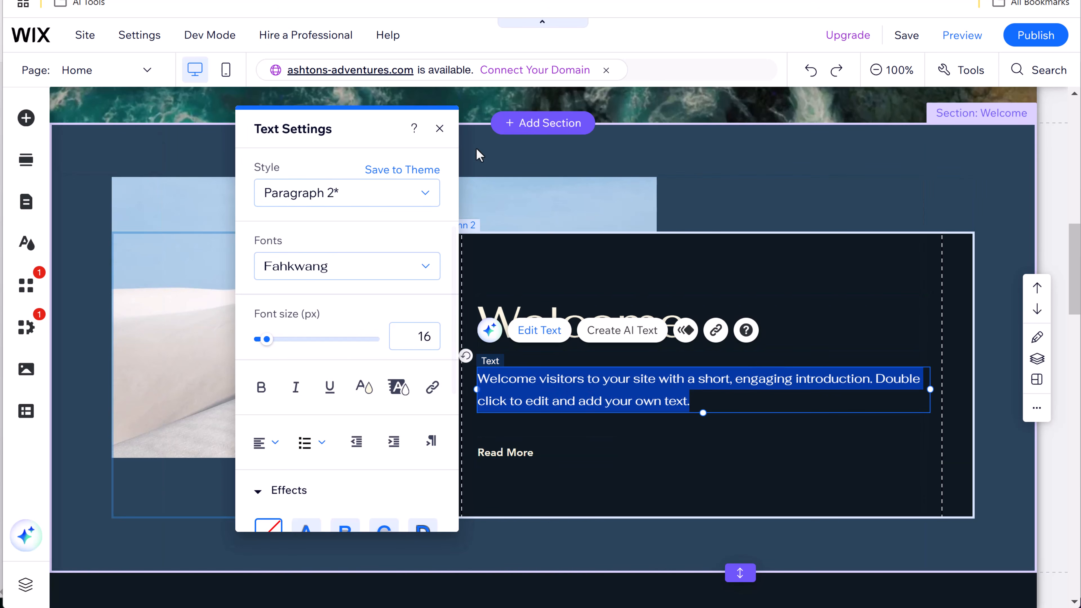
click(440, 128)
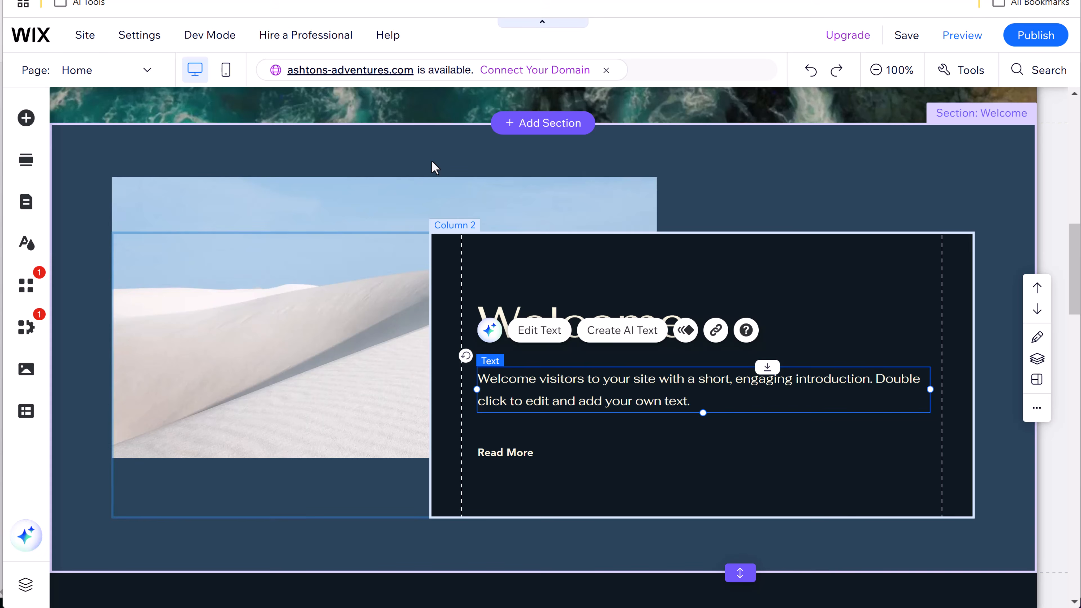
scroll(432, 160, down, 10)
scroll(639, 326, up, 2)
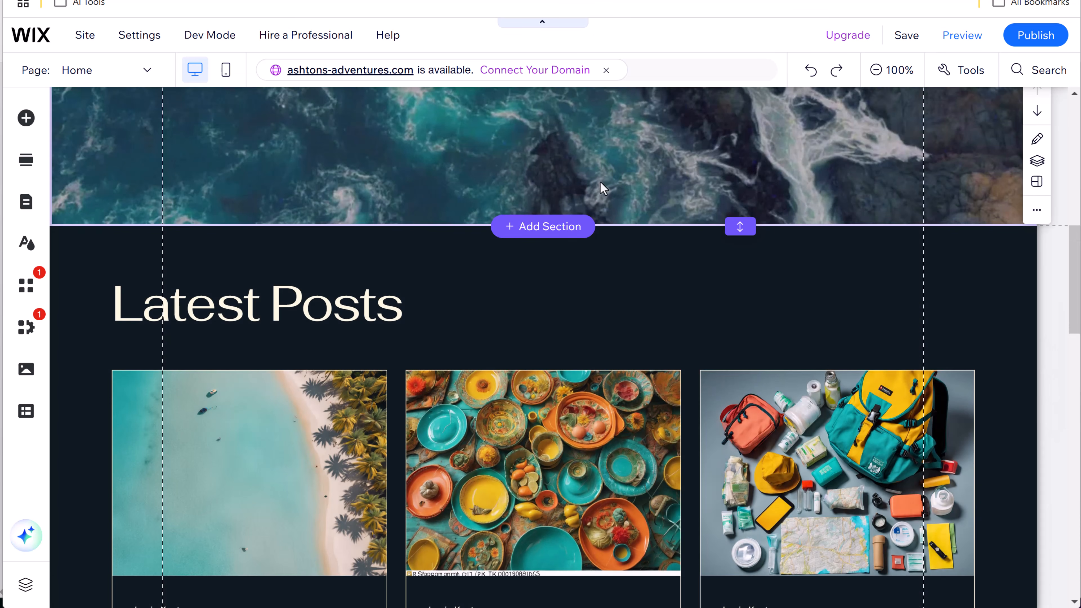
- Add a section below the hero and generate Welcome designs with AI, asking for a fun welcome to the site owner's page
click(557, 237)
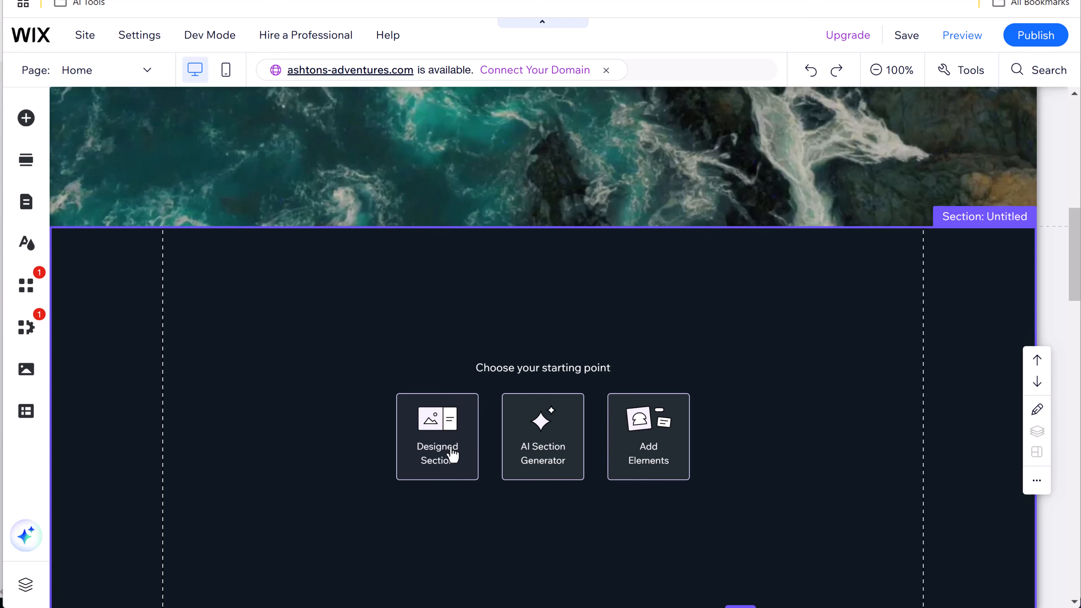
click(556, 429)
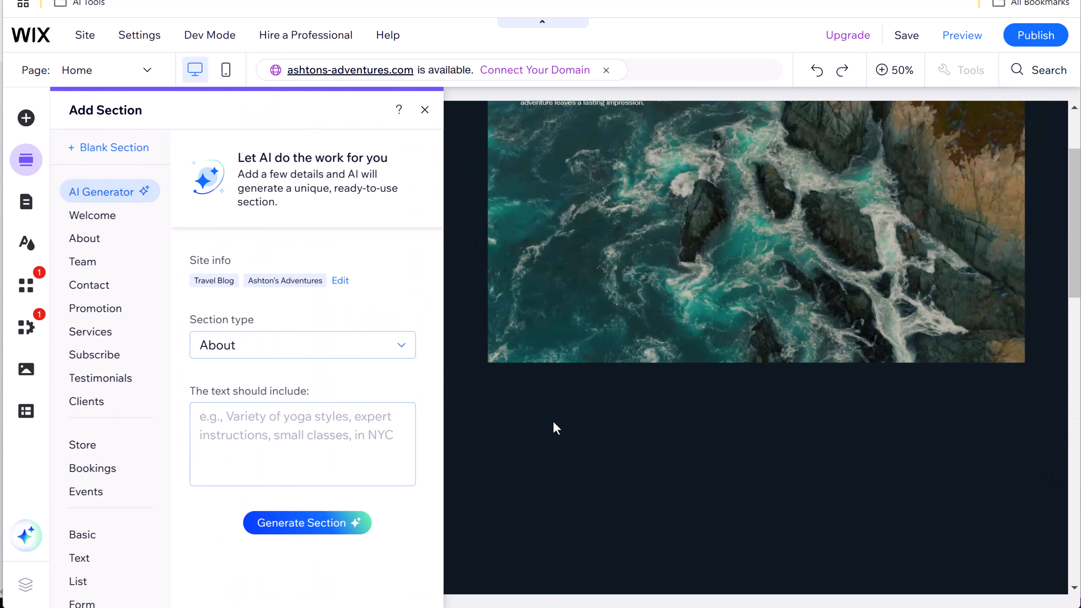
click(343, 354)
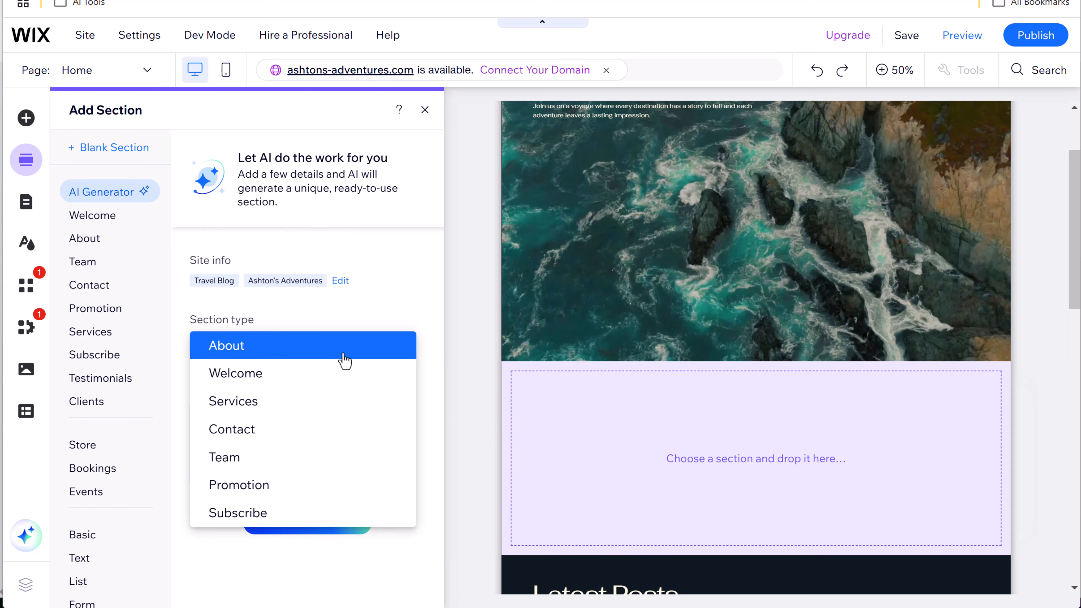
click(289, 375)
click(276, 443)
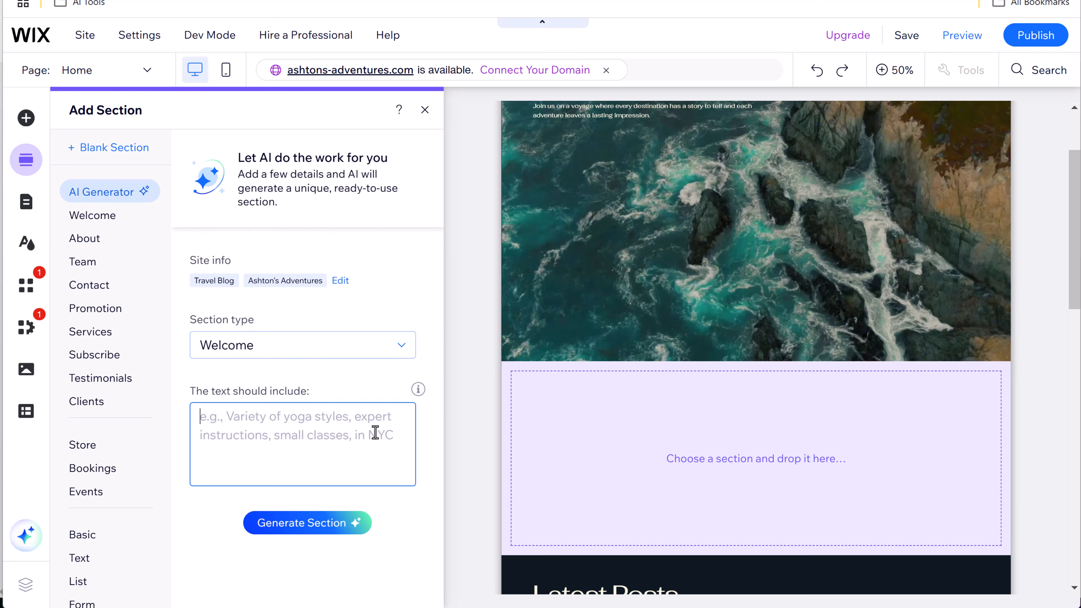
text(w)
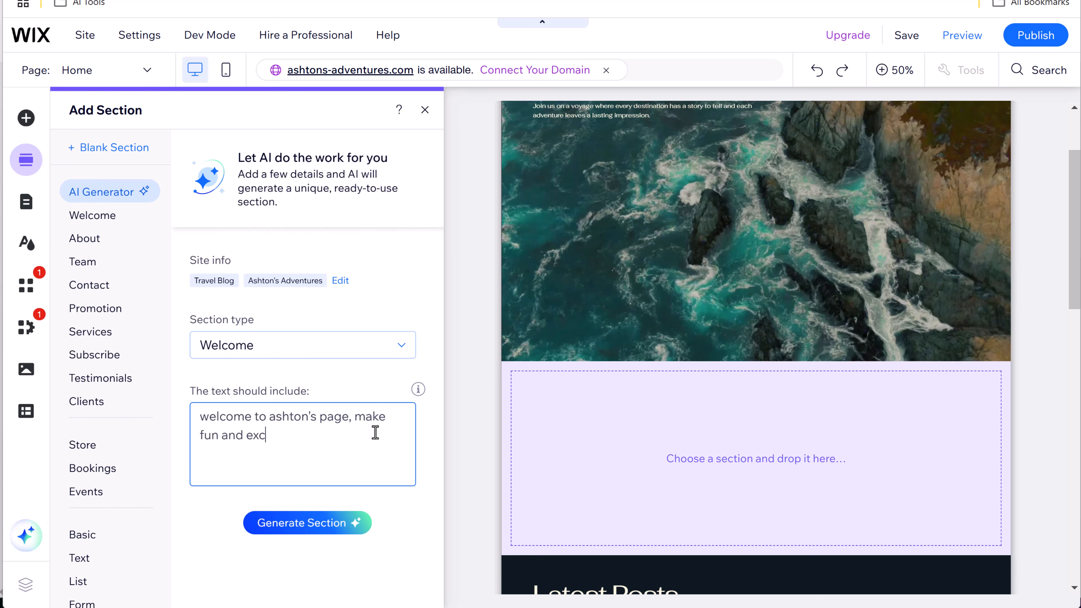
click(314, 523)
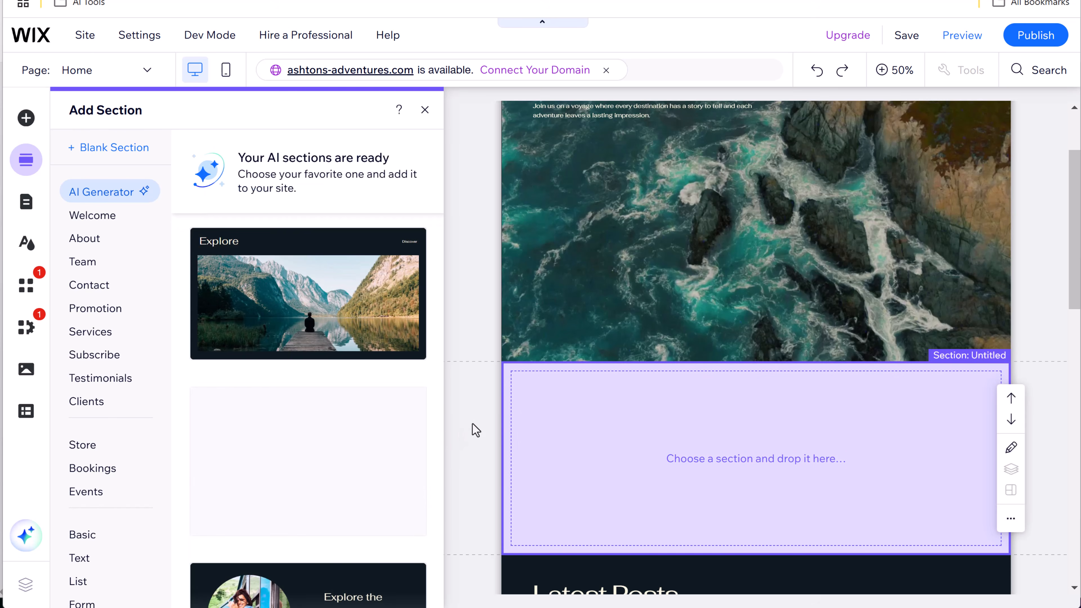
- Insert the generated "Explore the" design with the arched train photo into the new section, and select its photo and text column
scroll(323, 426, down, 4)
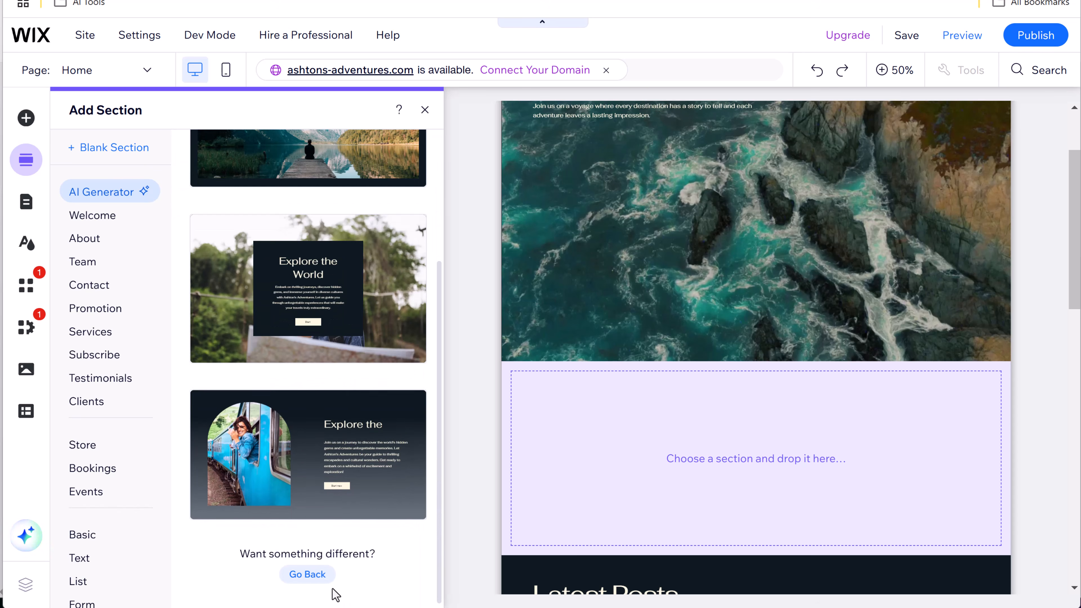
scroll(332, 427, up, 4)
scroll(327, 482, down, 4)
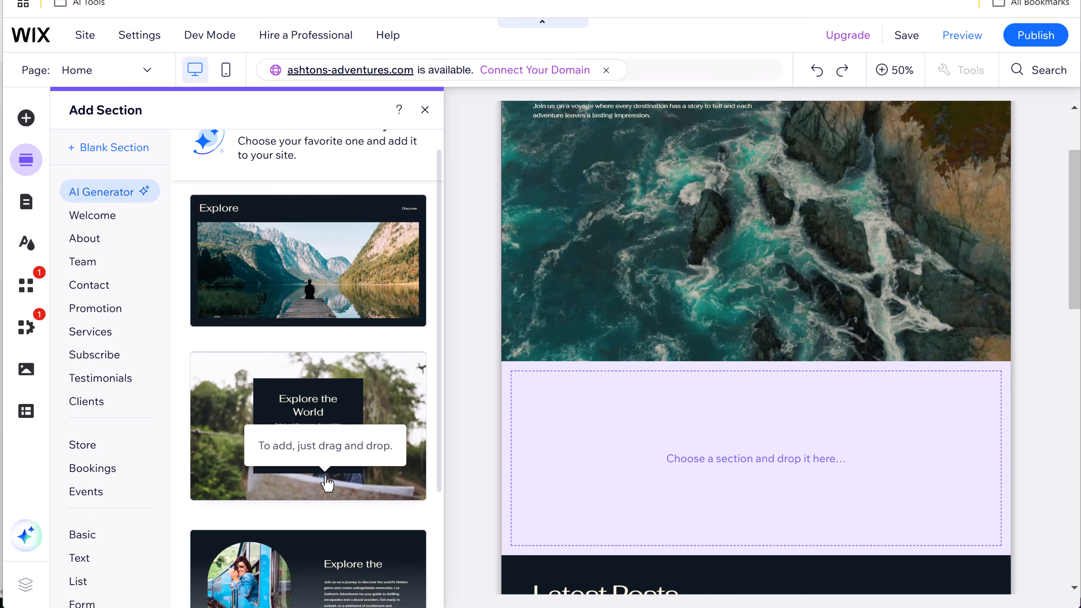
click(280, 465)
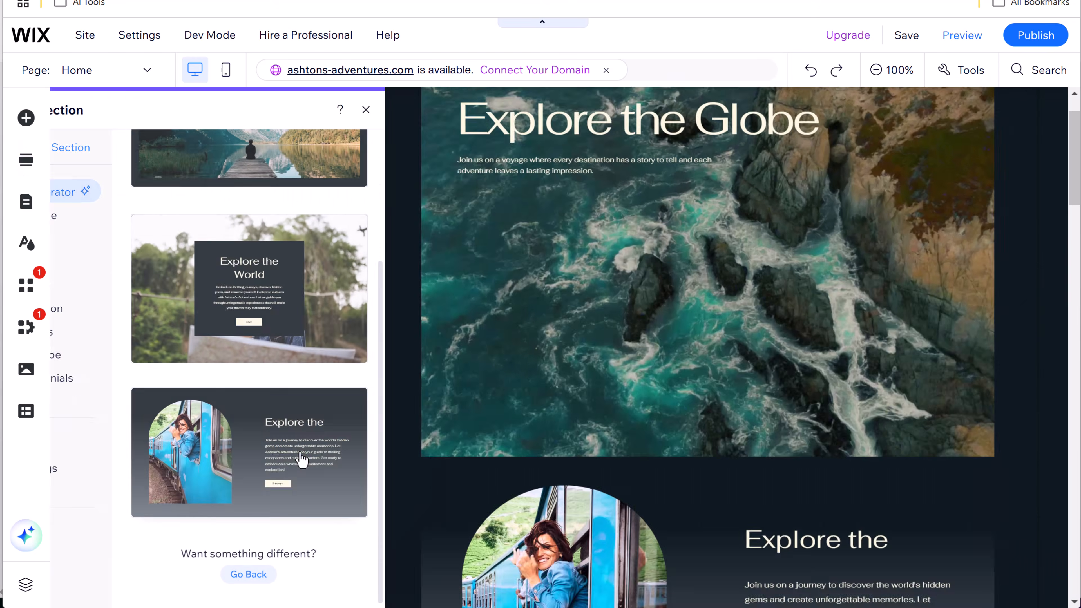
scroll(408, 430, down, 4)
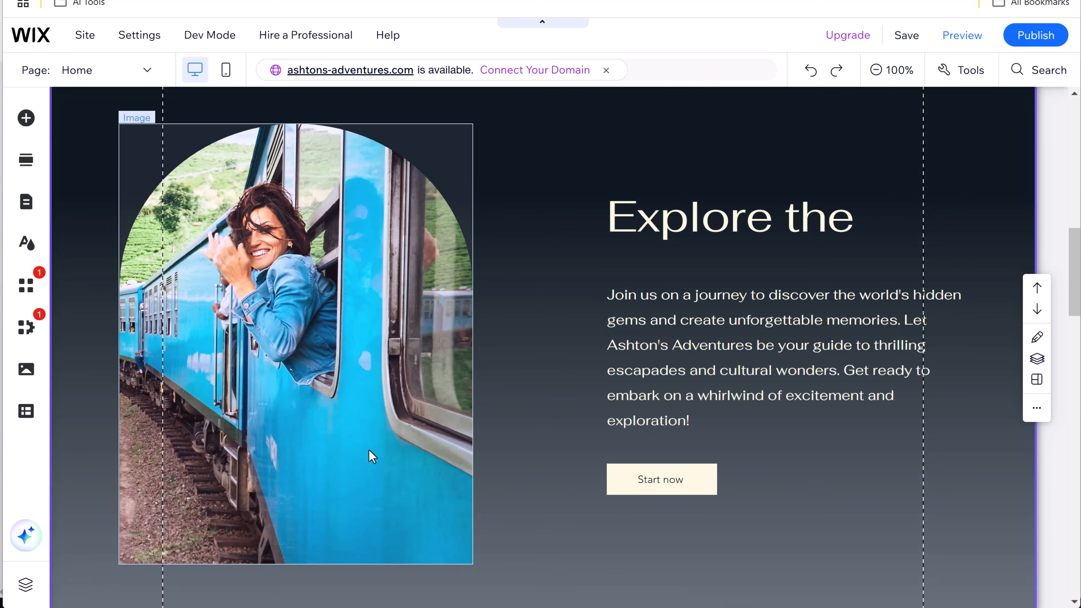
click(368, 450)
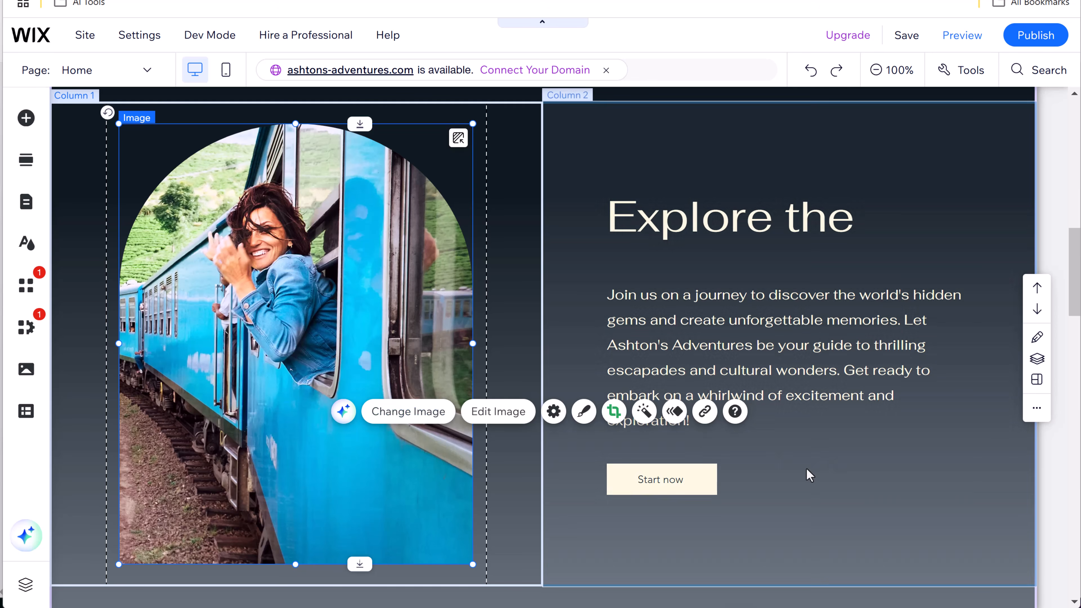
click(809, 473)
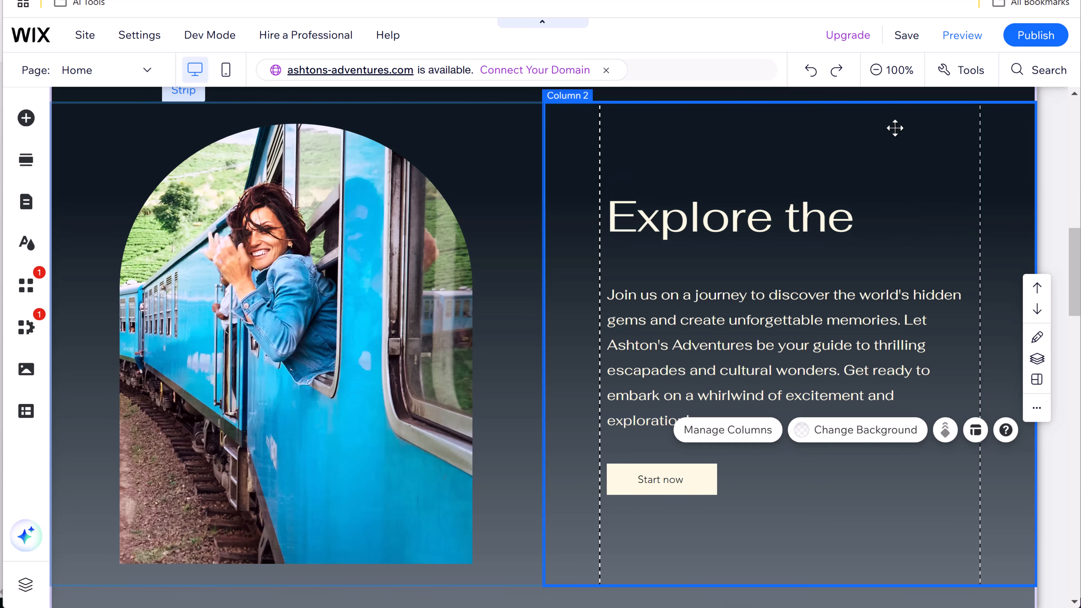
- Preview the home page from the hero through the AI-generated section to the footer, and return to the editor
click(962, 35)
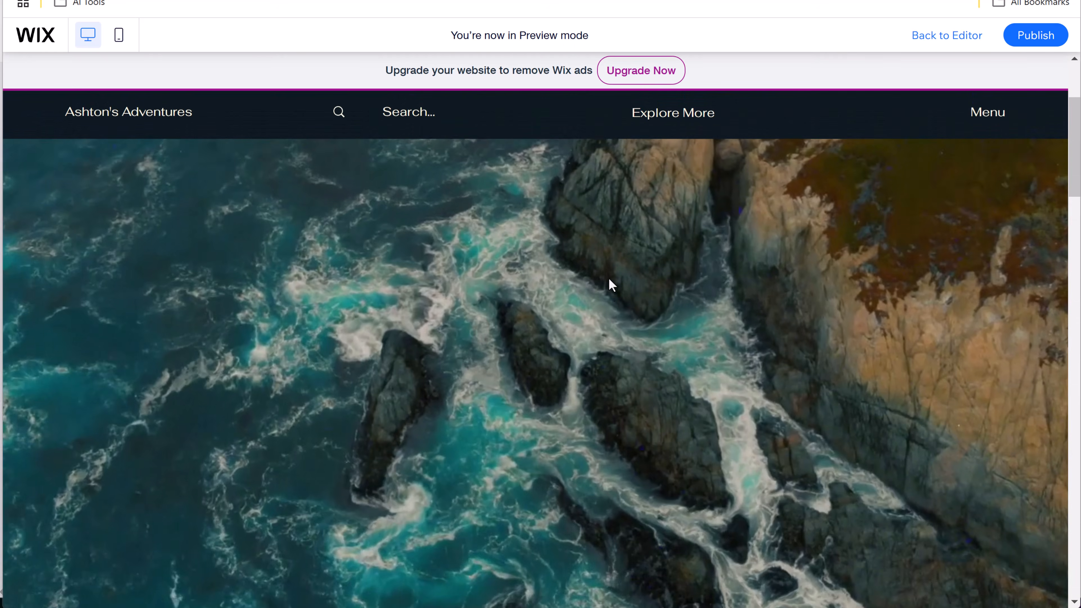
scroll(609, 277, down, 20)
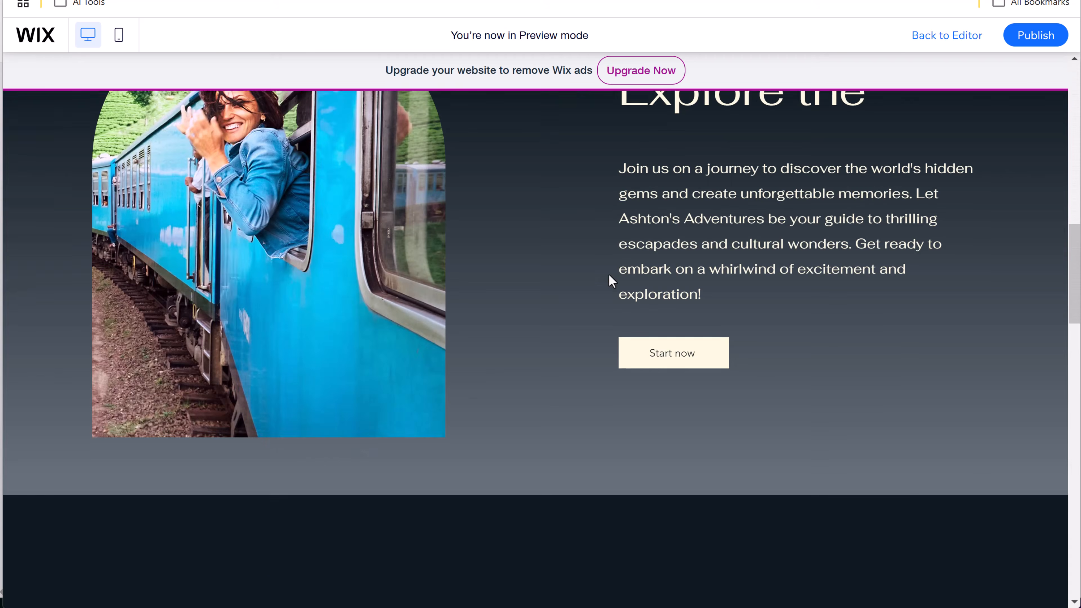
scroll(609, 275, down, 20)
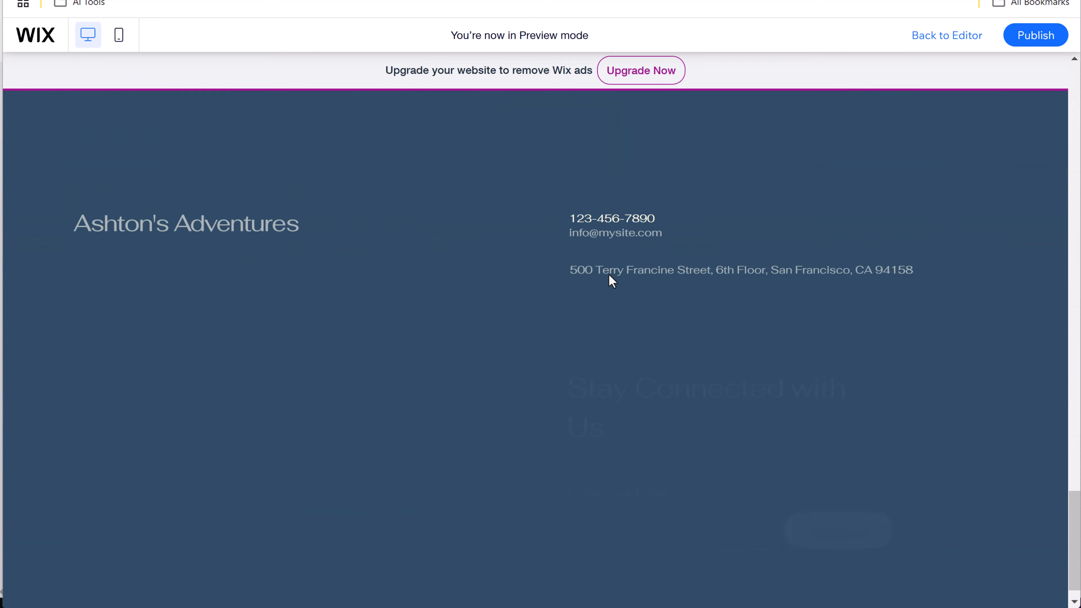
scroll(609, 274, down, 1)
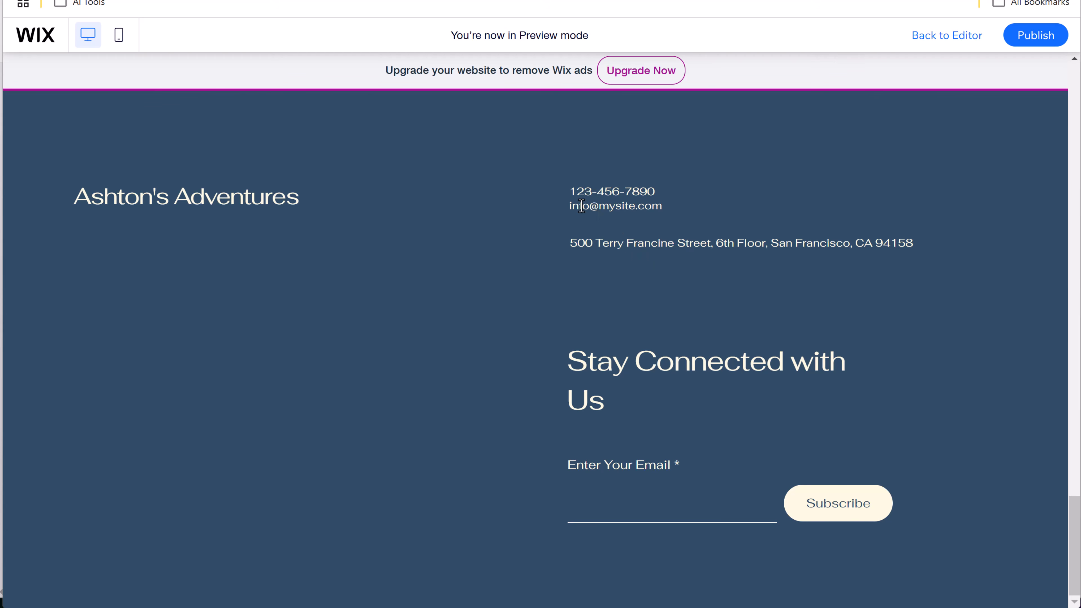
scroll(608, 287, up, 15)
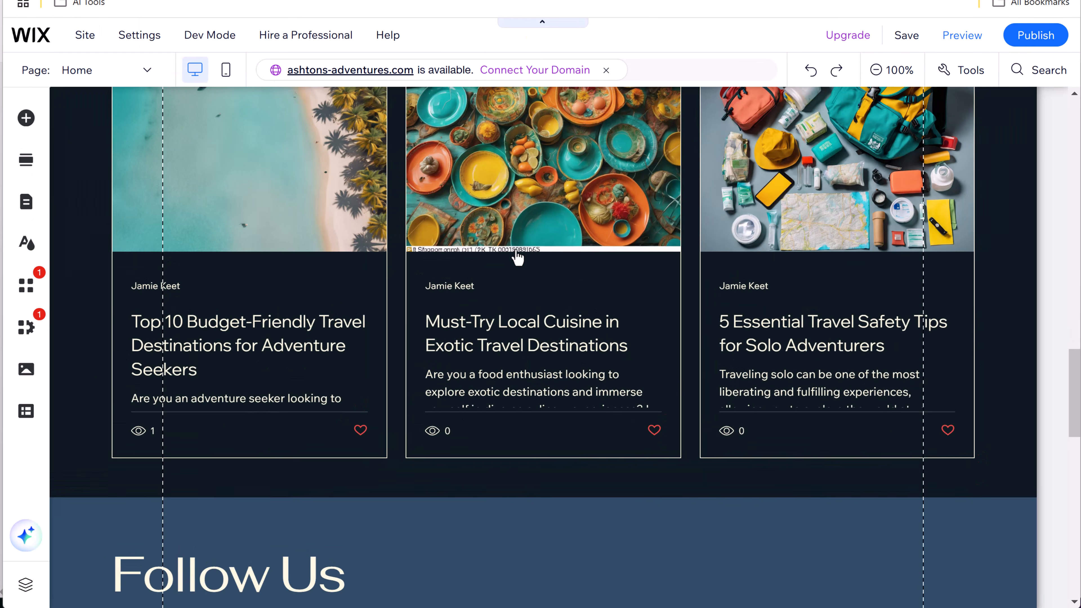
click(297, 393)
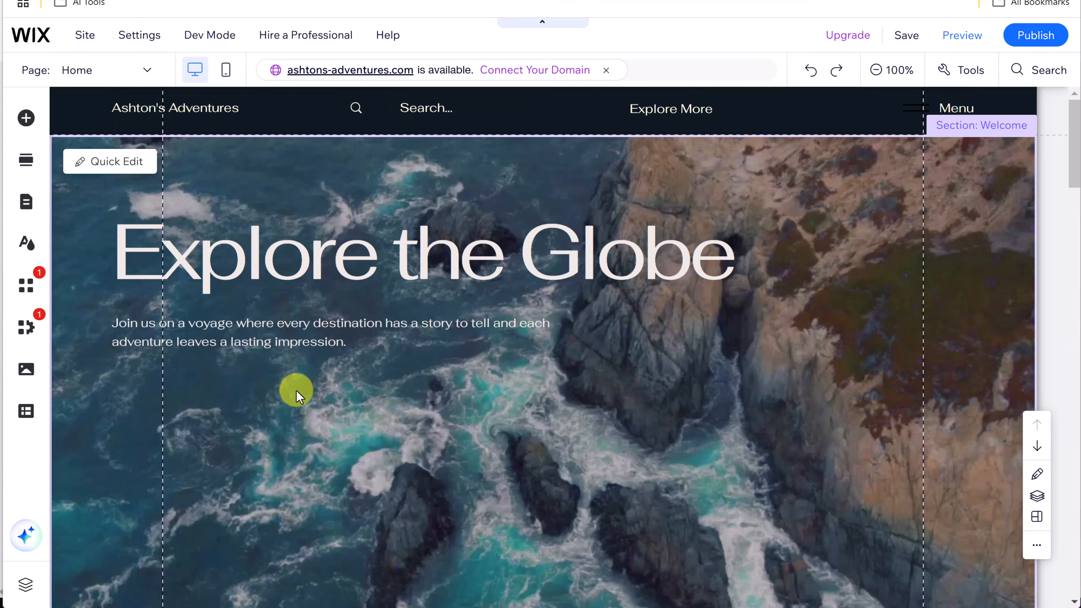
- Browse the Services, Projects, Contact and About page templates, and add the Profile template from the About category to the site
click(26, 202)
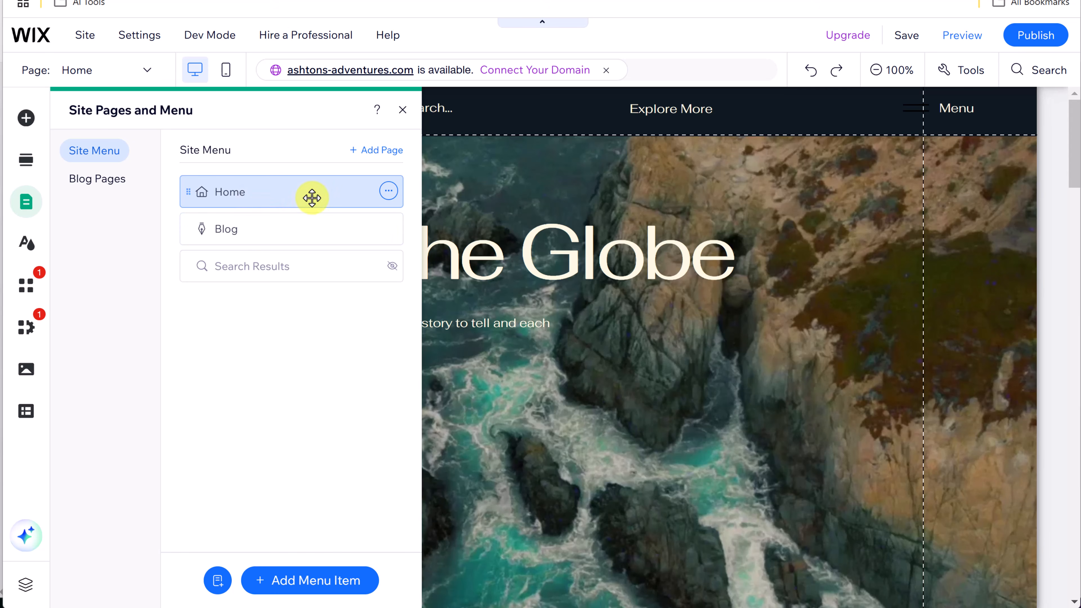
click(390, 151)
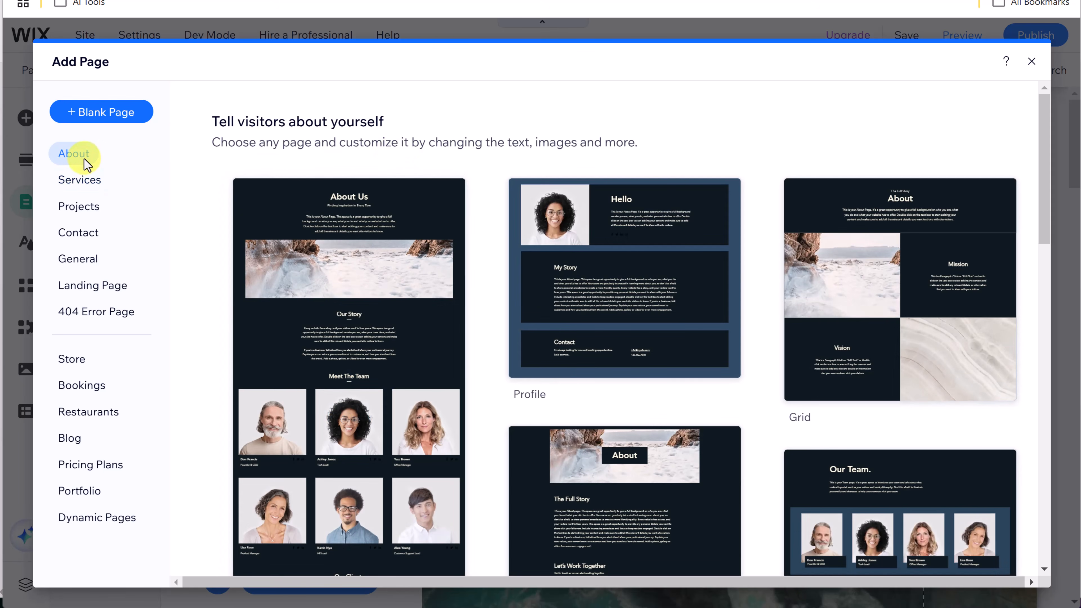
click(90, 183)
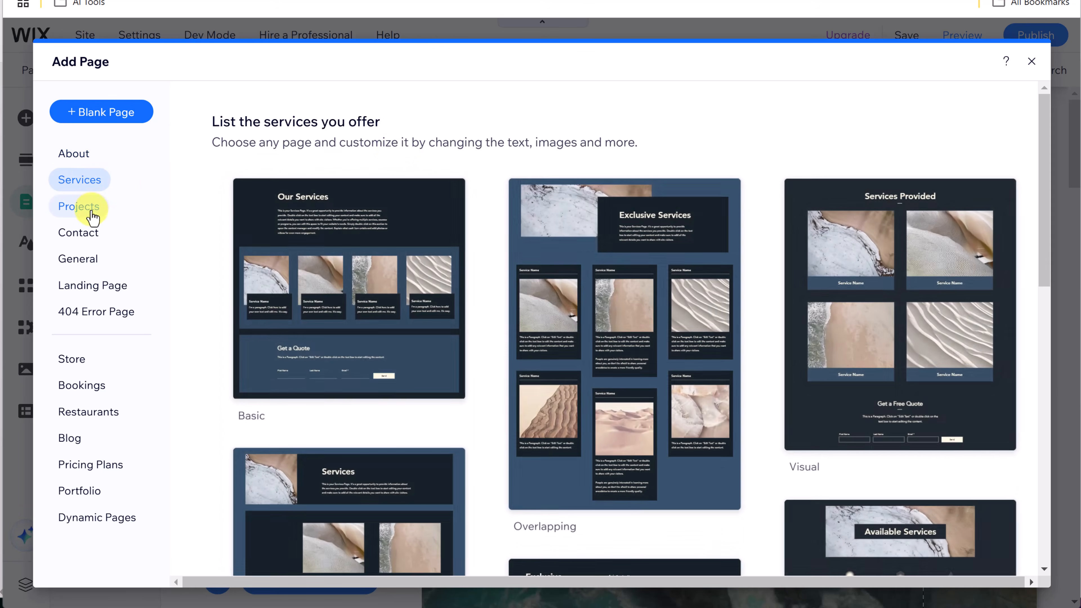
click(93, 213)
click(87, 234)
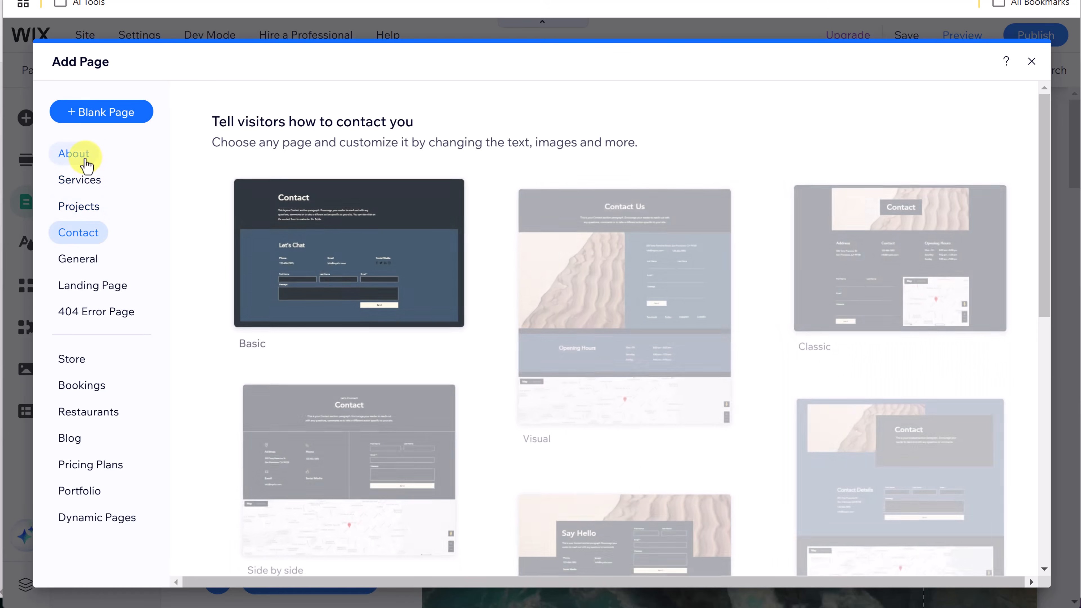
click(90, 163)
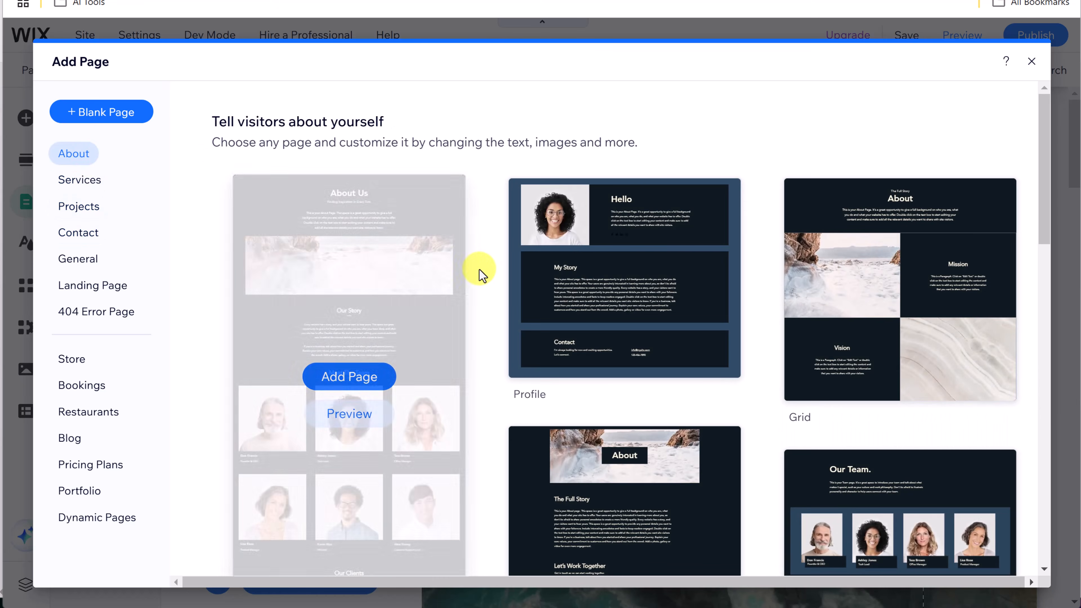
scroll(480, 269, down, 3)
scroll(480, 270, down, 8)
scroll(480, 270, up, 9)
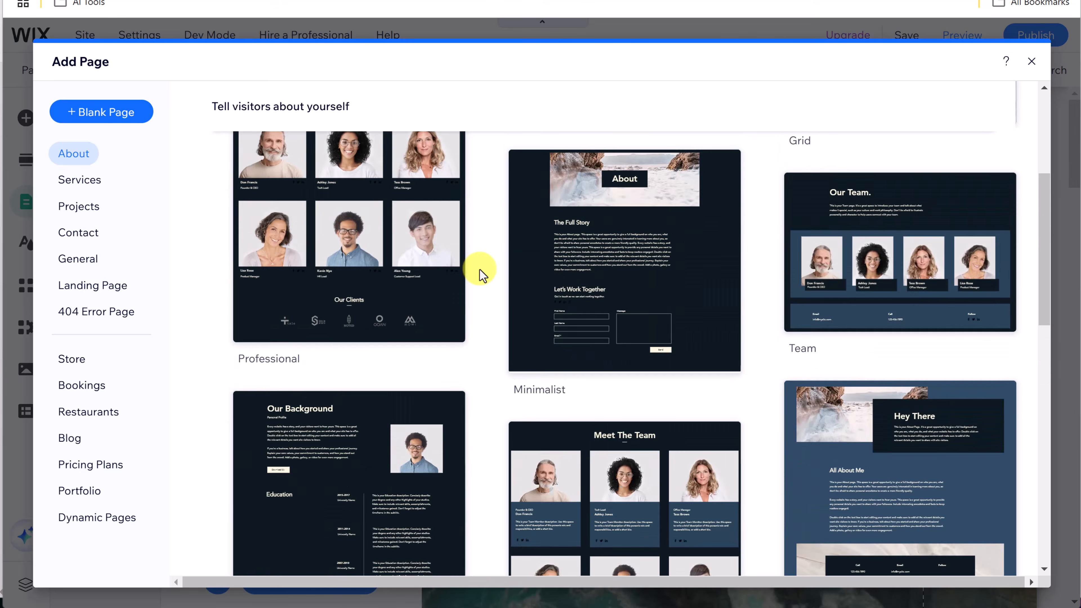
scroll(481, 269, up, 2)
mouse_move(551, 265)
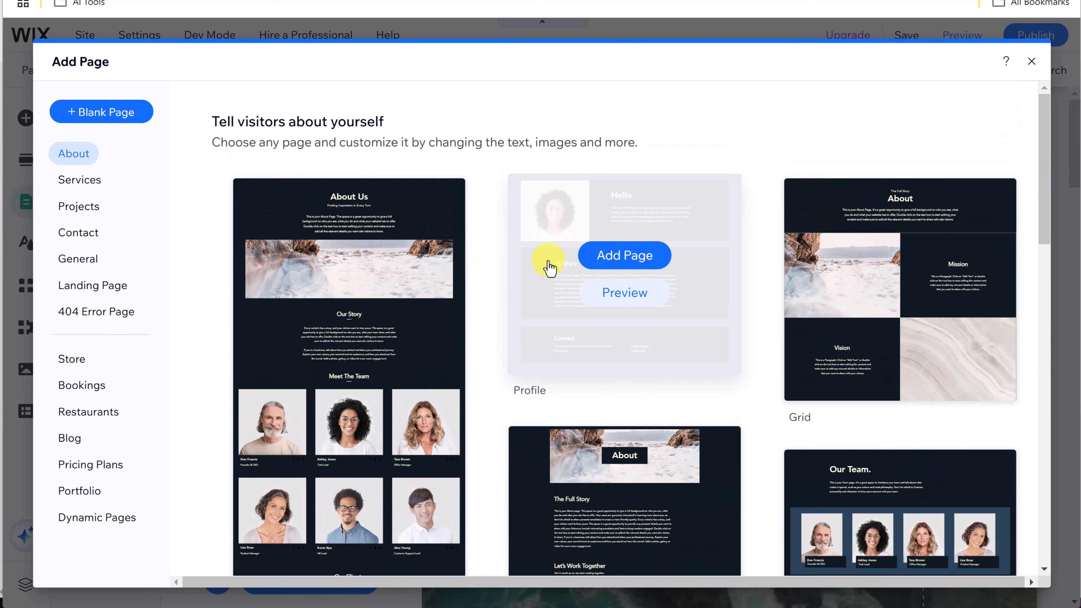
click(631, 255)
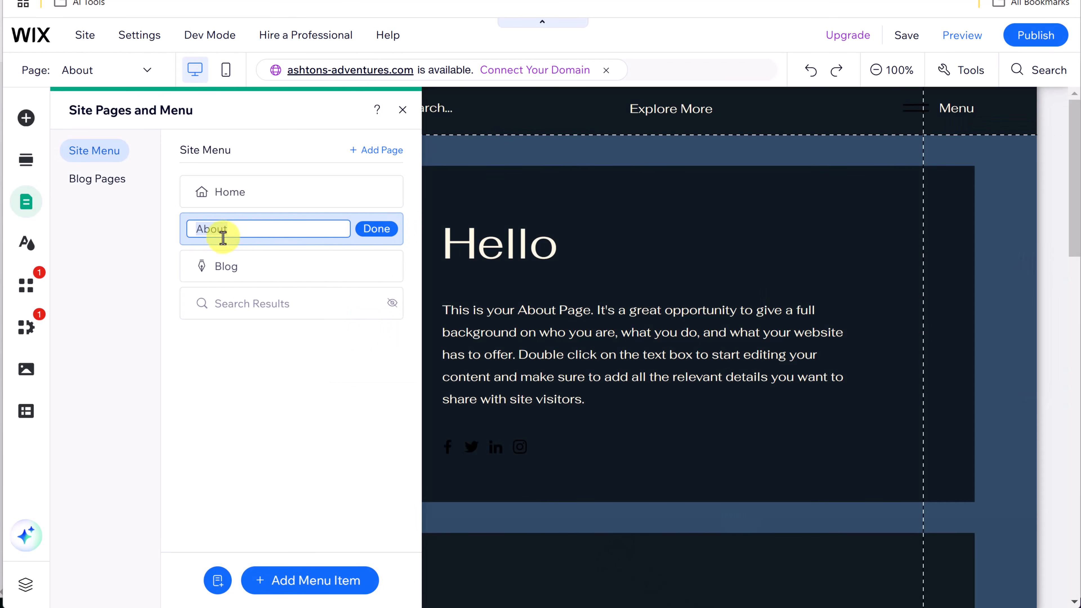
- Rename the new About page to "About" followed by the site owner's first name
click(239, 230)
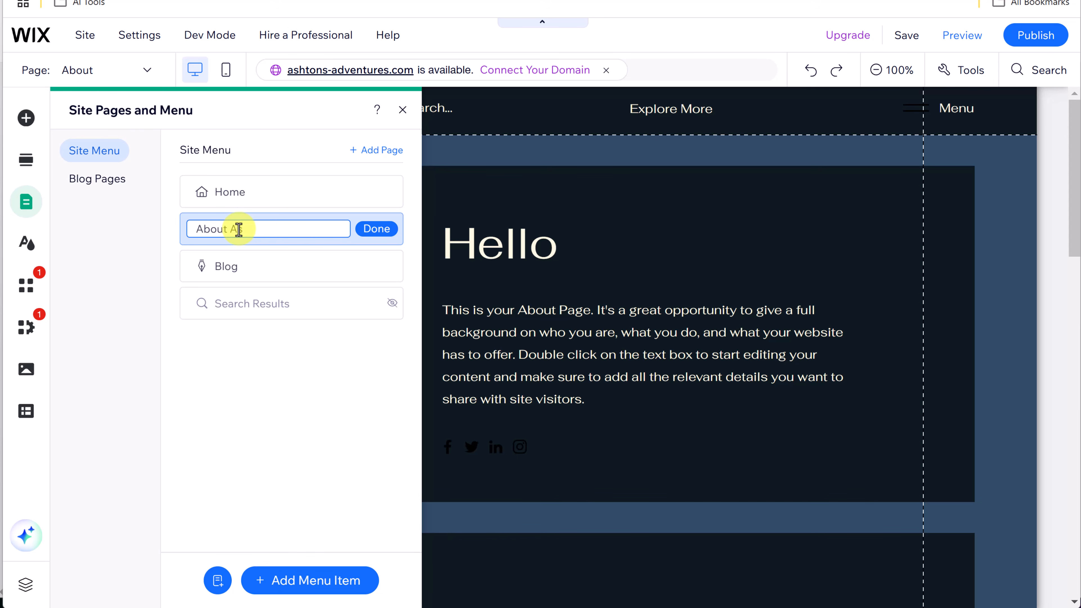
click(377, 230)
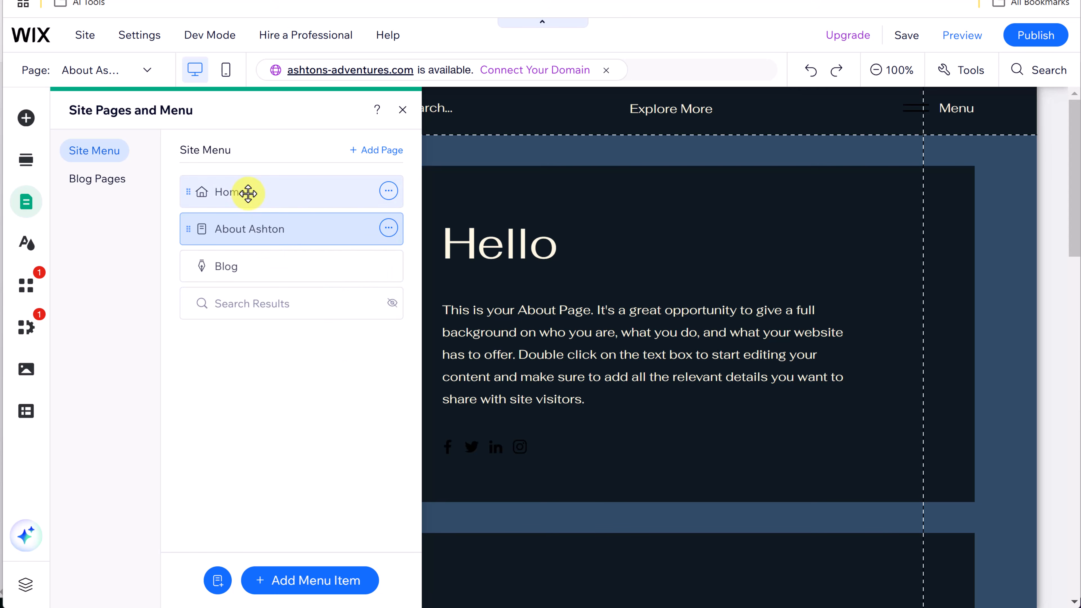
- Try reordering the Blog page around the About page and nesting it as a subpage, restoring it as a main page
drag(278, 269, 280, 227)
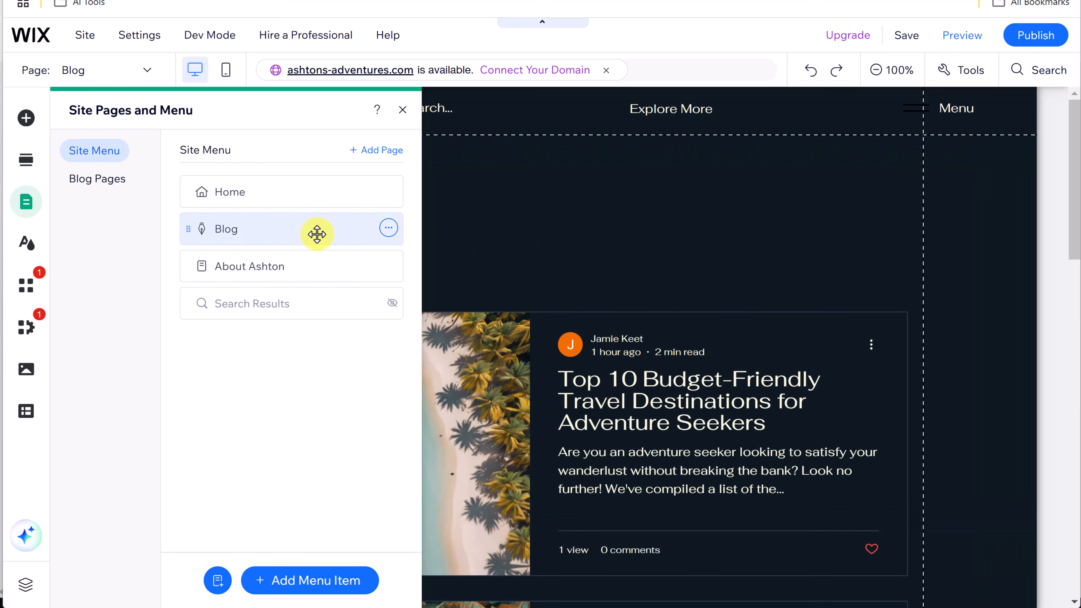
drag(317, 234, 353, 265)
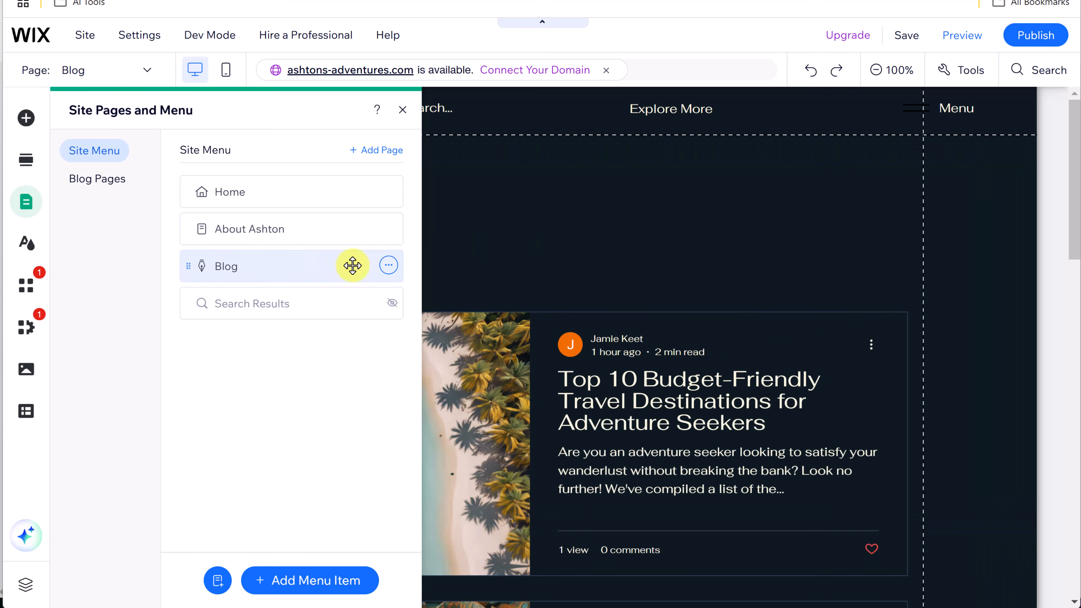
click(390, 267)
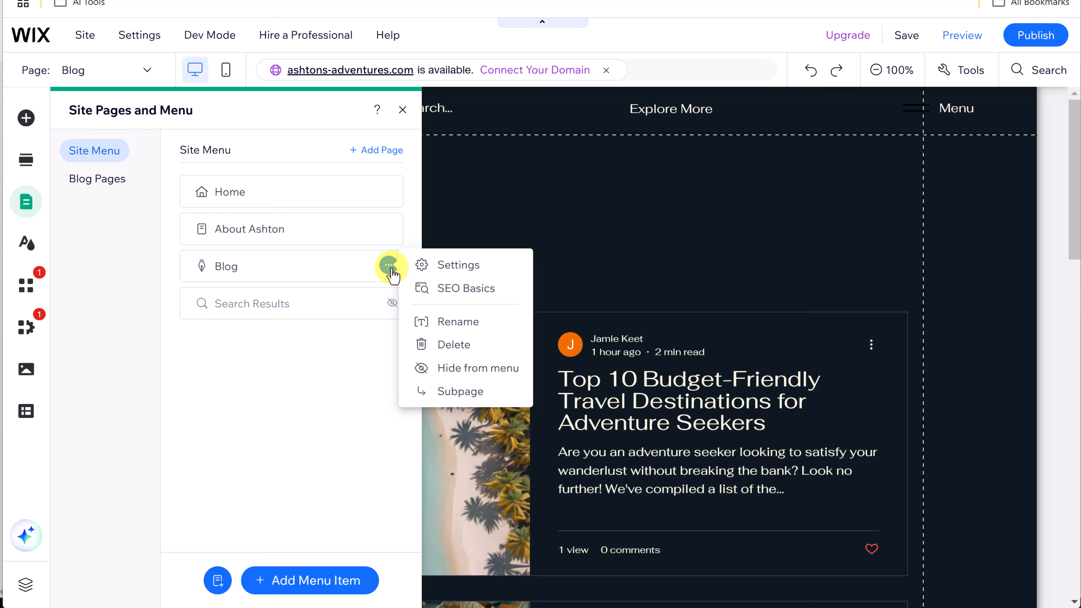
click(461, 389)
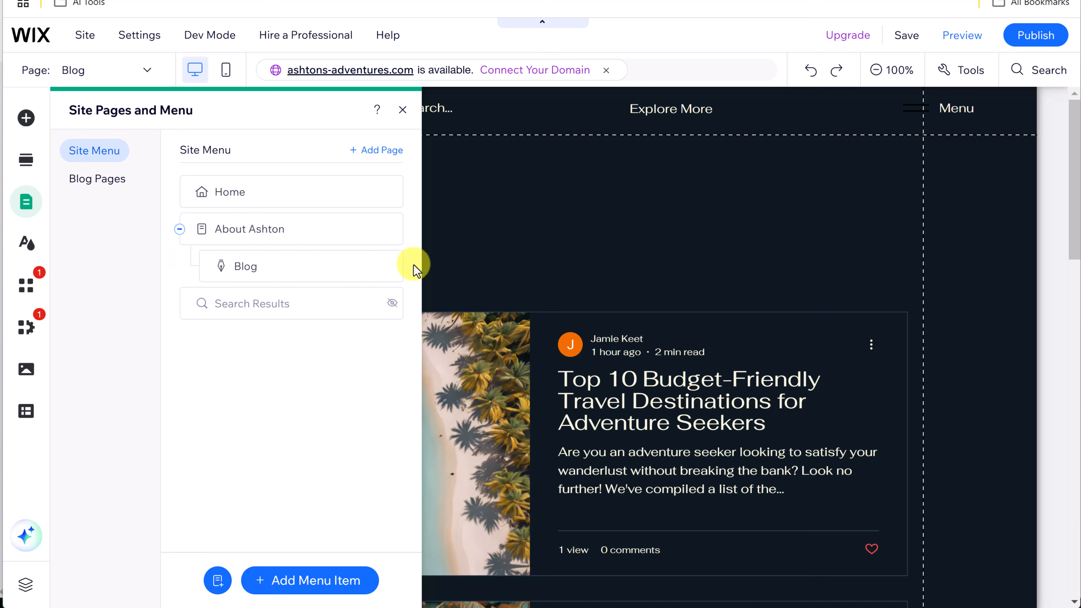
click(388, 265)
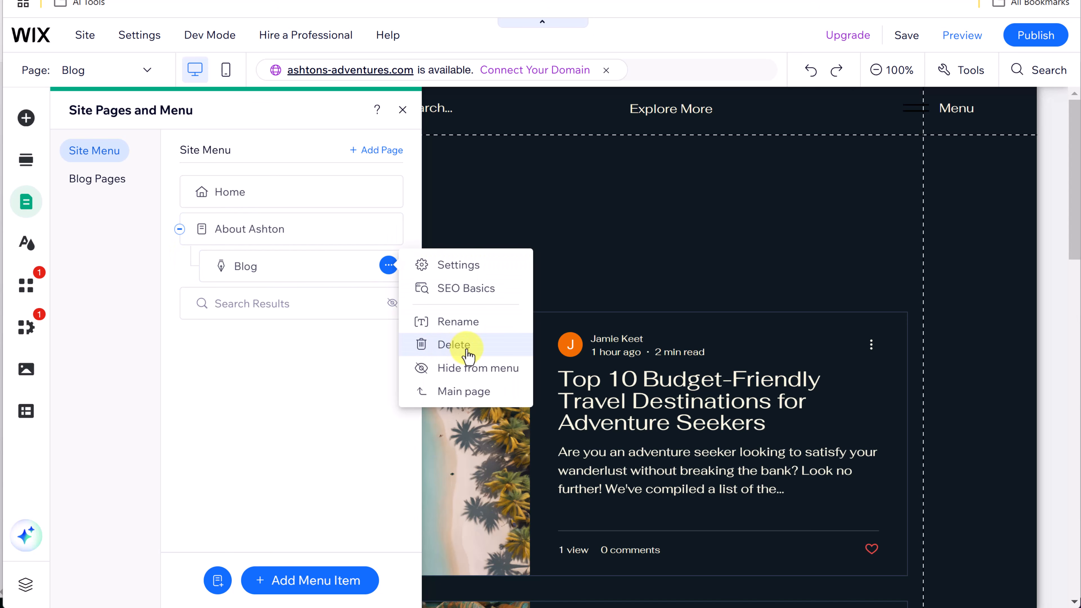
click(479, 392)
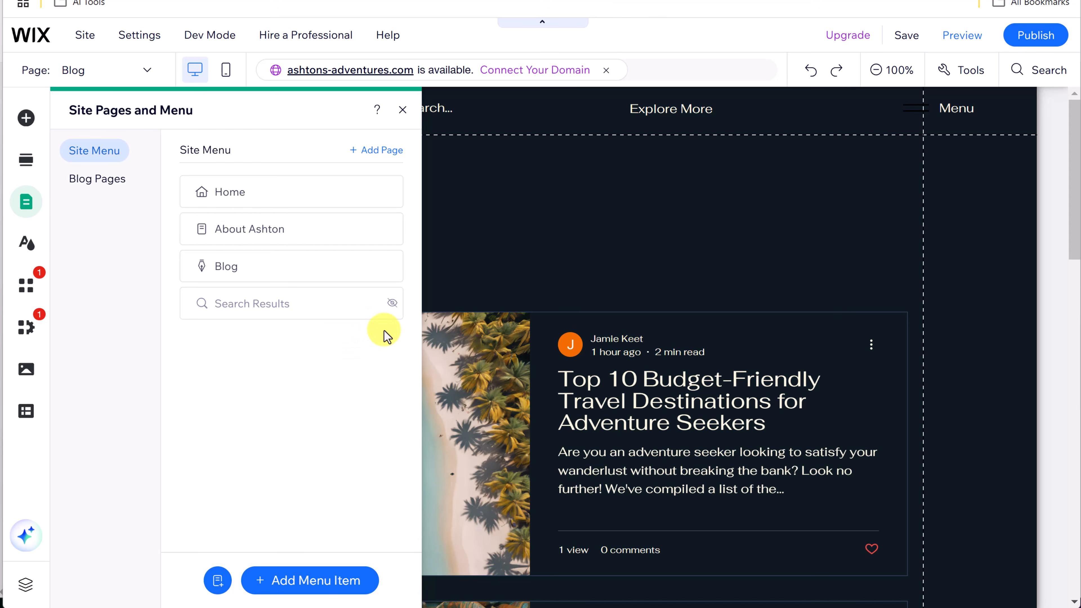
- Review the available page options for the new About page in the site menu
mouse_move(391, 317)
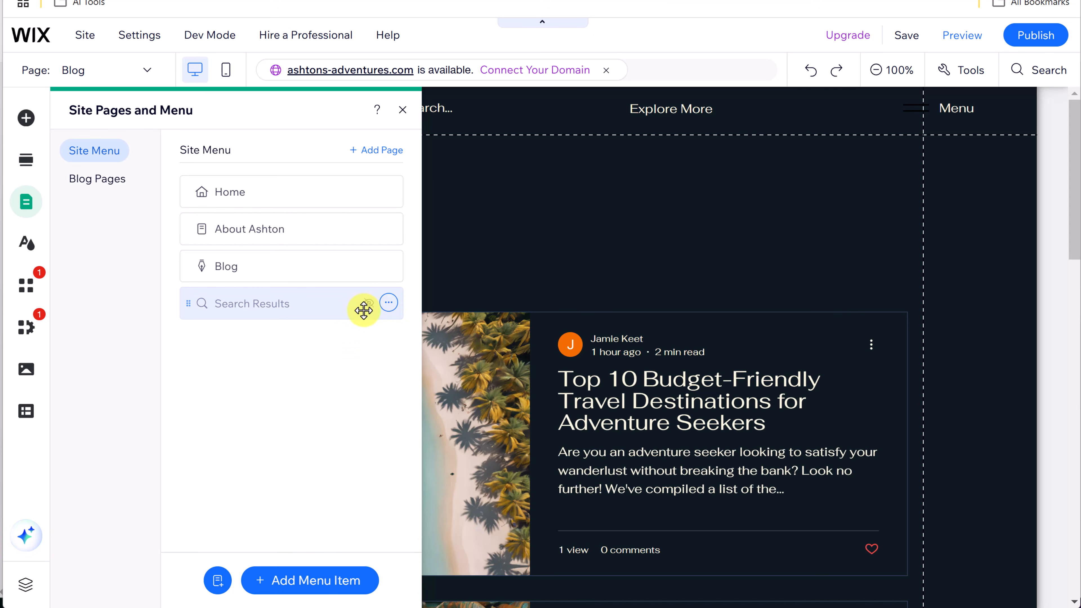
mouse_move(394, 238)
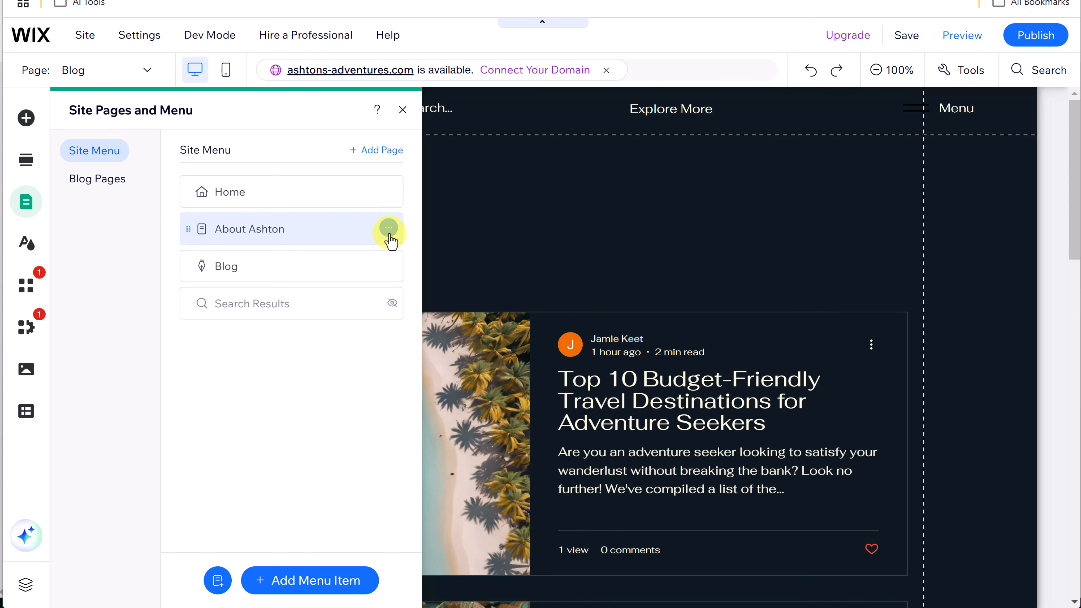
click(388, 231)
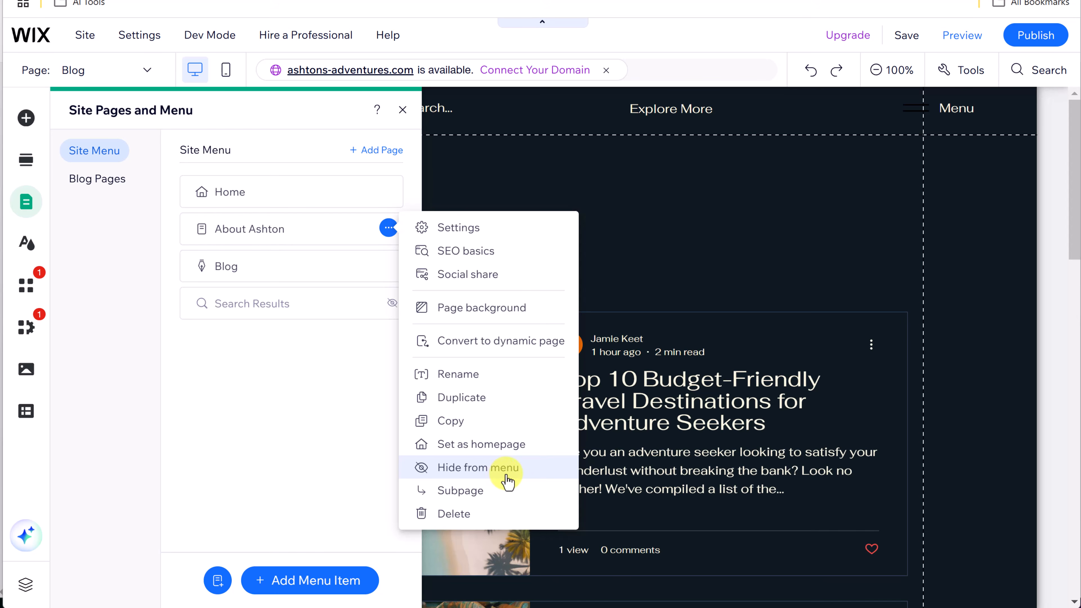
click(294, 381)
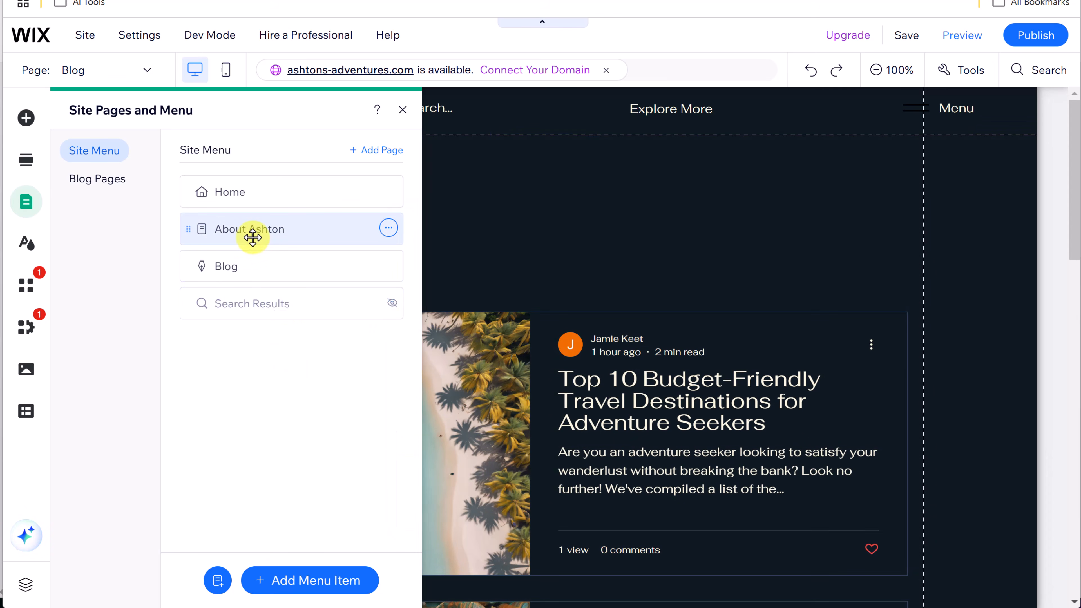
- On the new About page, replace the paragraph under Hello with the owner's introduction as an adventurer, storyteller and travel buddy
click(275, 232)
click(550, 252)
click(520, 353)
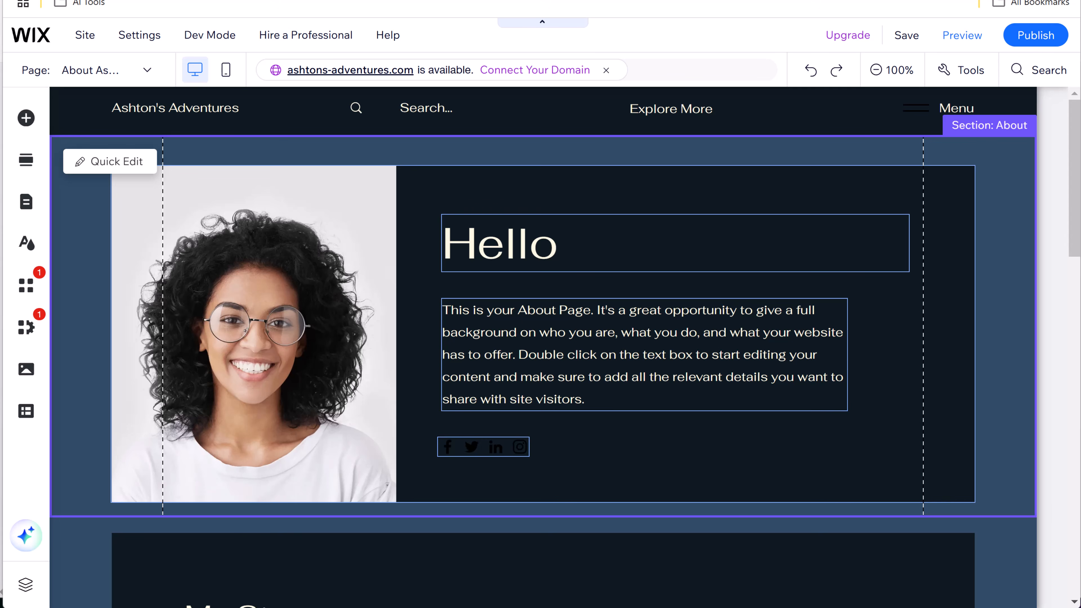
click(638, 354)
click(638, 354)
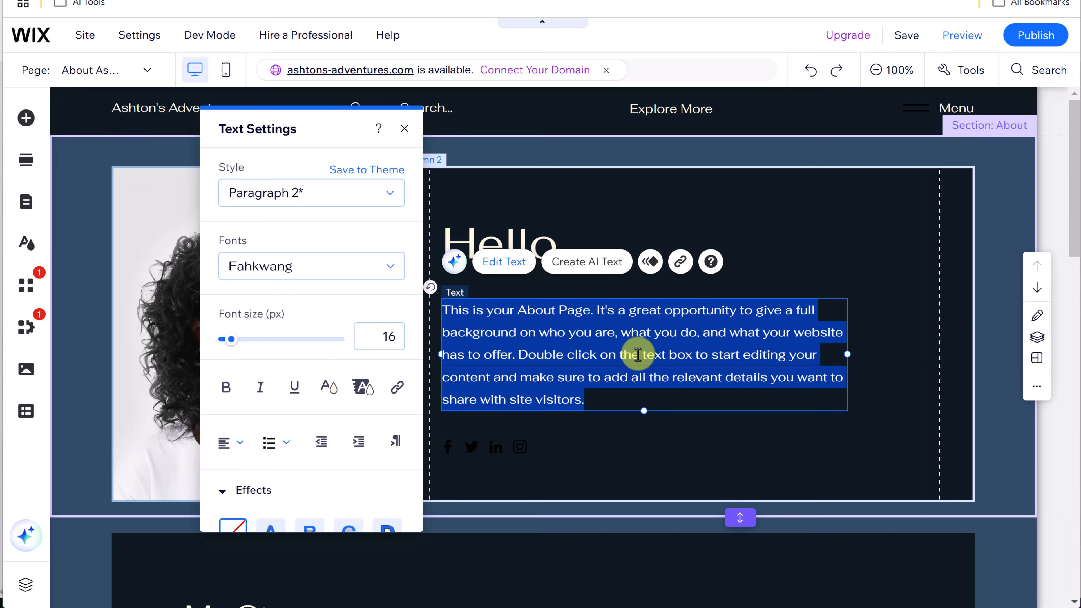
text(Hi there! I’m Ashton—adventurer, storyteller, and your new travel buddy. Whether I’m trekking through misty mountain trails, kayaking in crystal-clear waters, or wandering vibrant city streets, I’m always on the lookout for the next big adventure (and the perfect snack along the way!).)
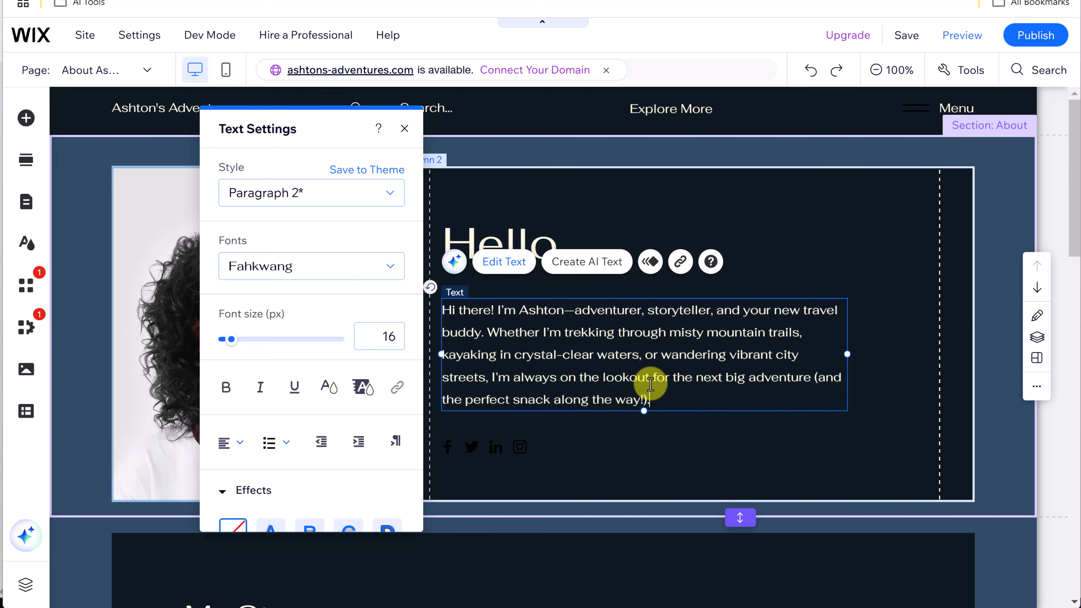
click(924, 337)
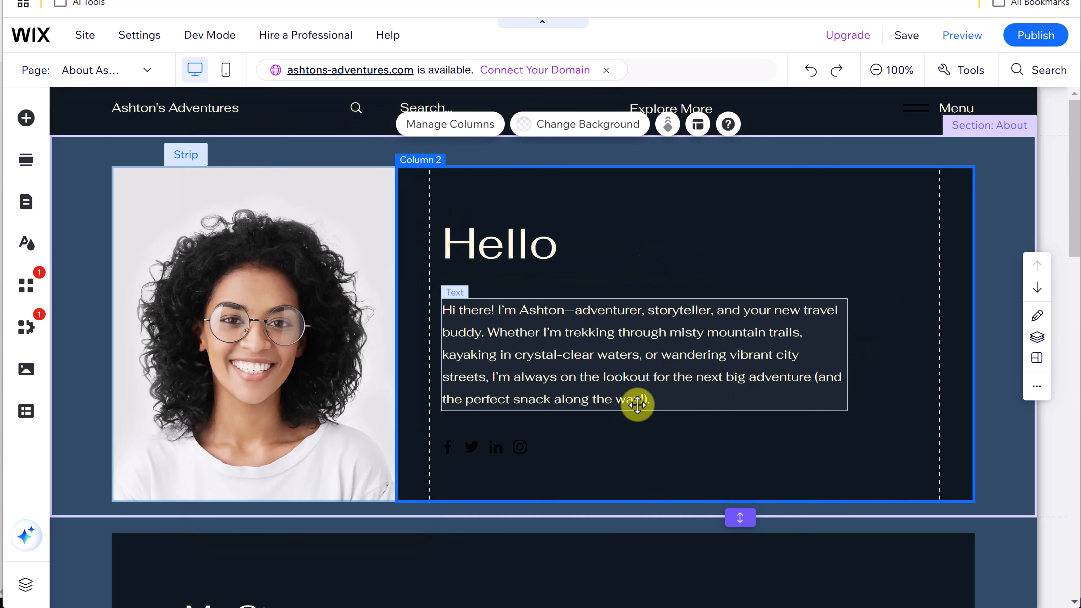
- Replace the portrait column's background with the DALL·E hiker image uploaded from the computer's Downloads folder
click(333, 331)
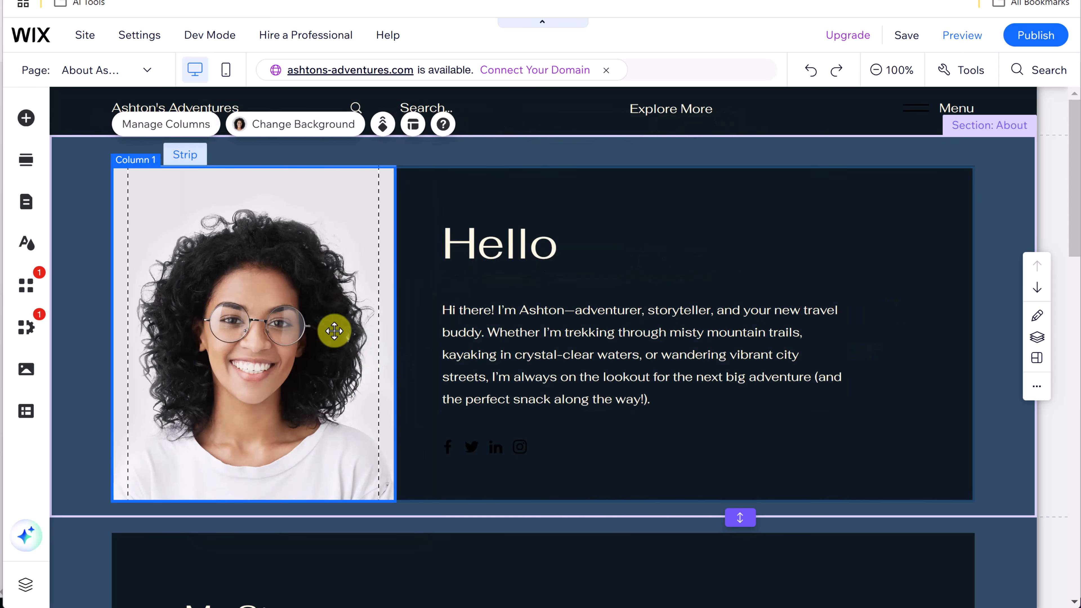
click(300, 124)
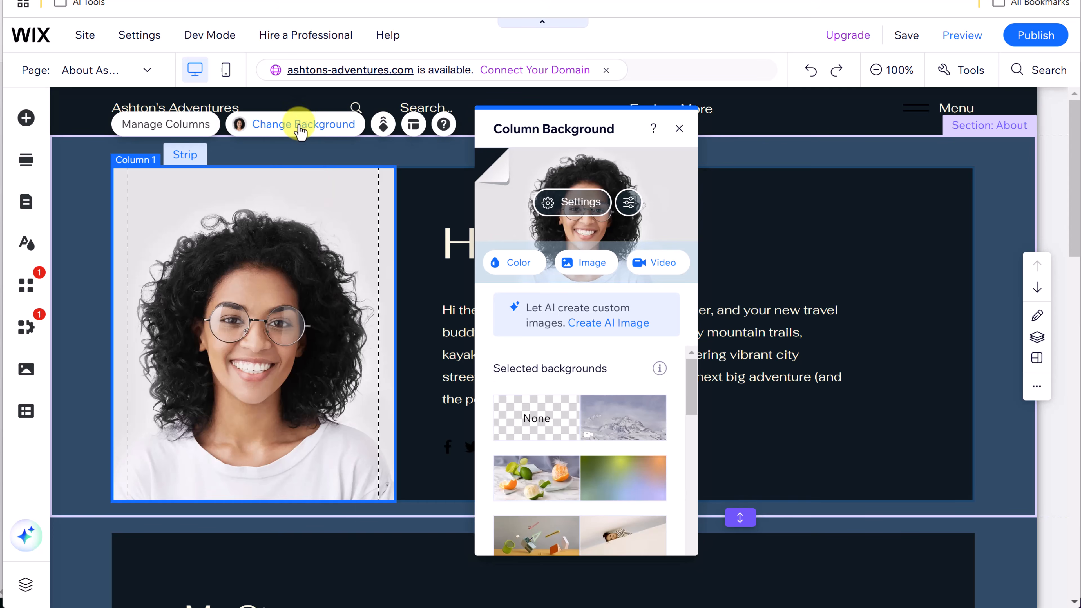
click(599, 267)
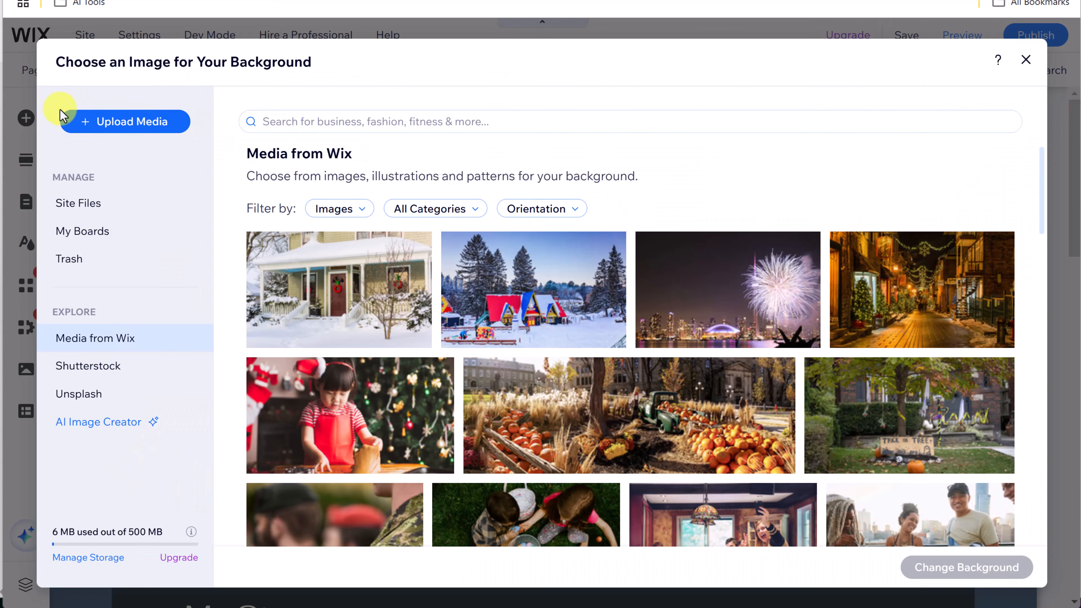
click(159, 130)
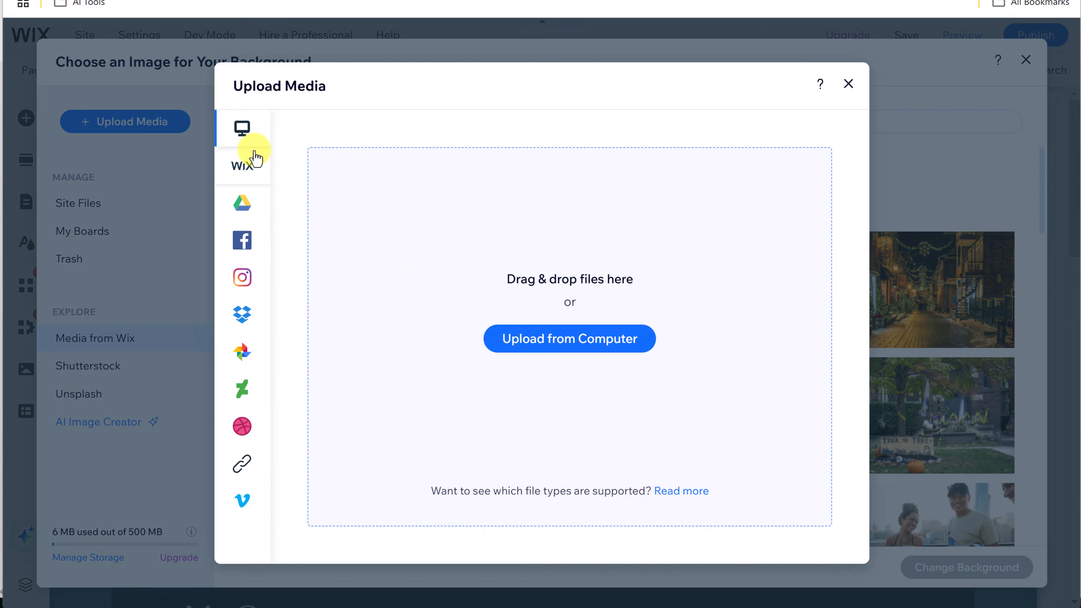
click(571, 339)
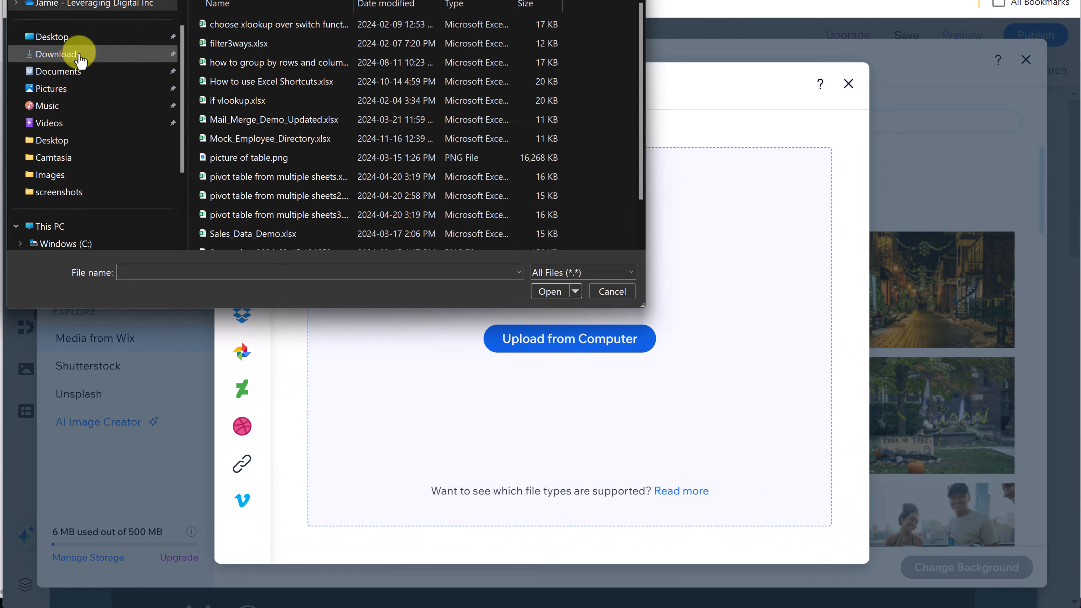
click(127, 53)
double_click(264, 34)
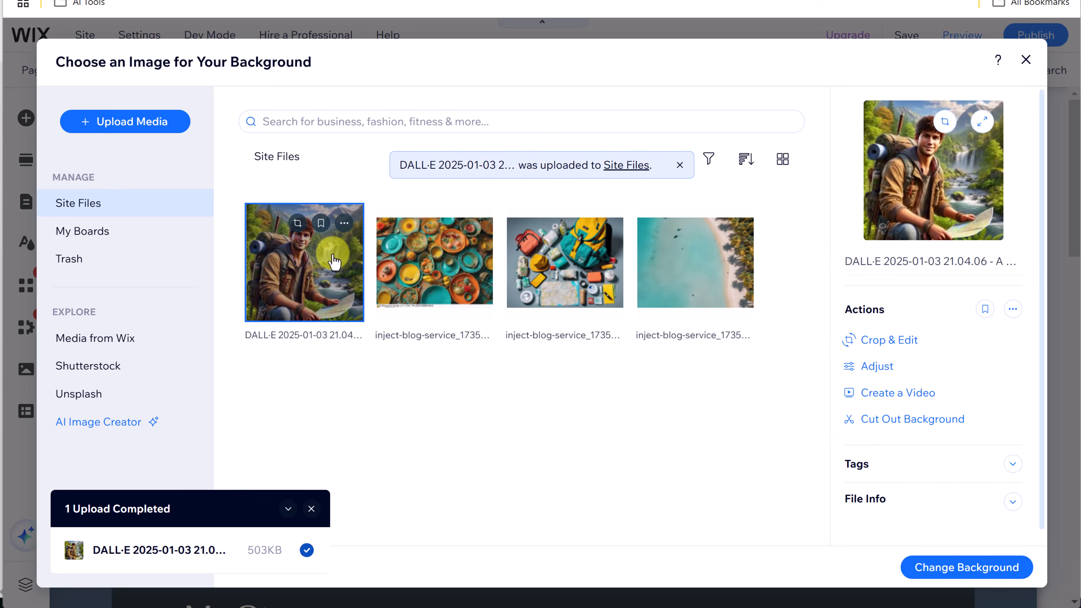
click(961, 575)
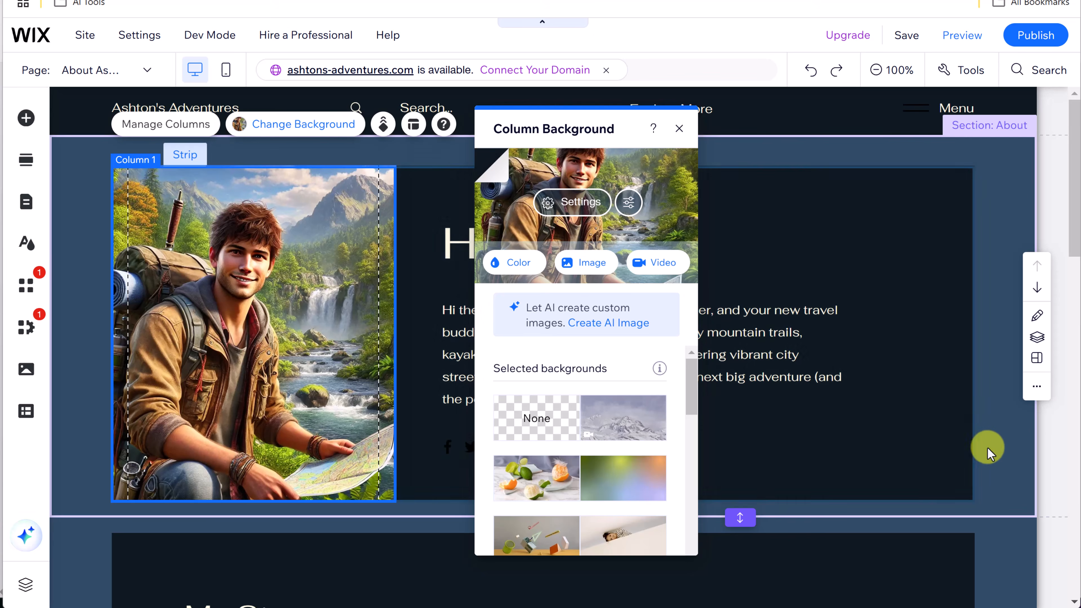
click(958, 441)
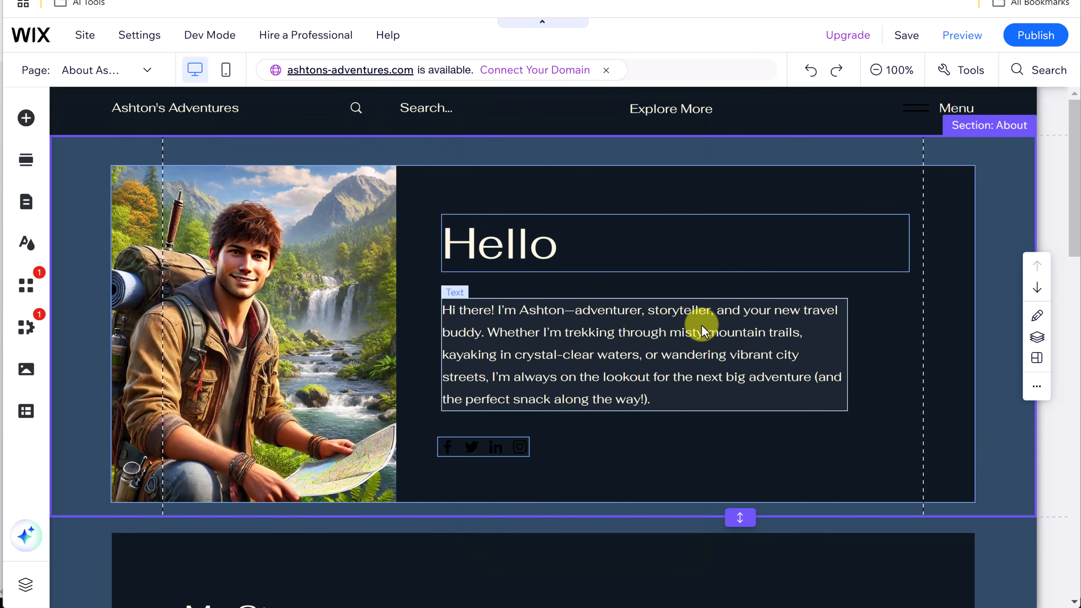
- Browse the Social apps under the Marketing category of the Wix App Market
click(502, 471)
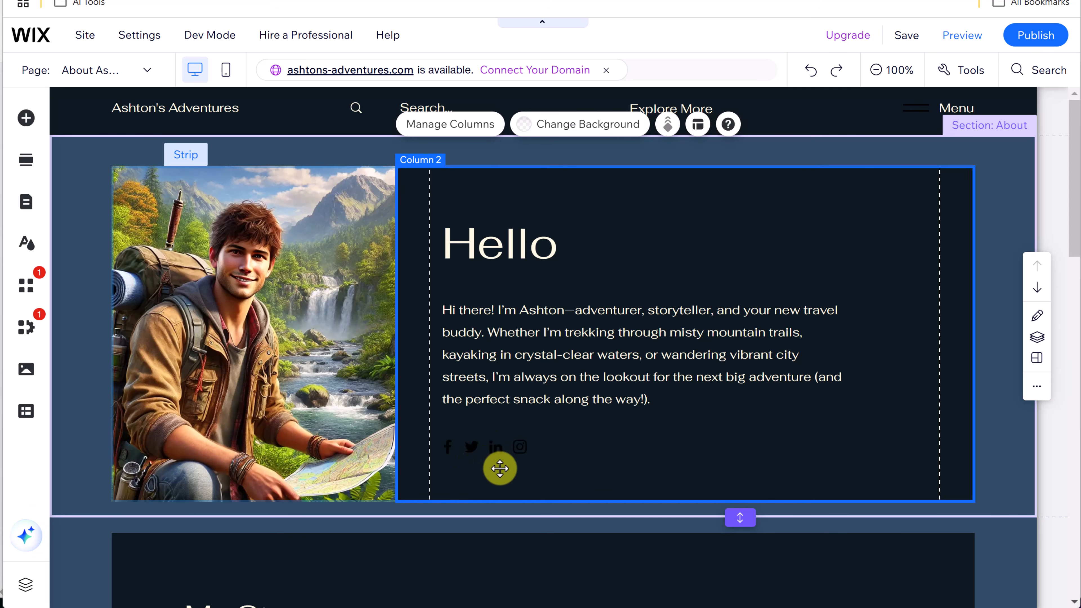
click(39, 291)
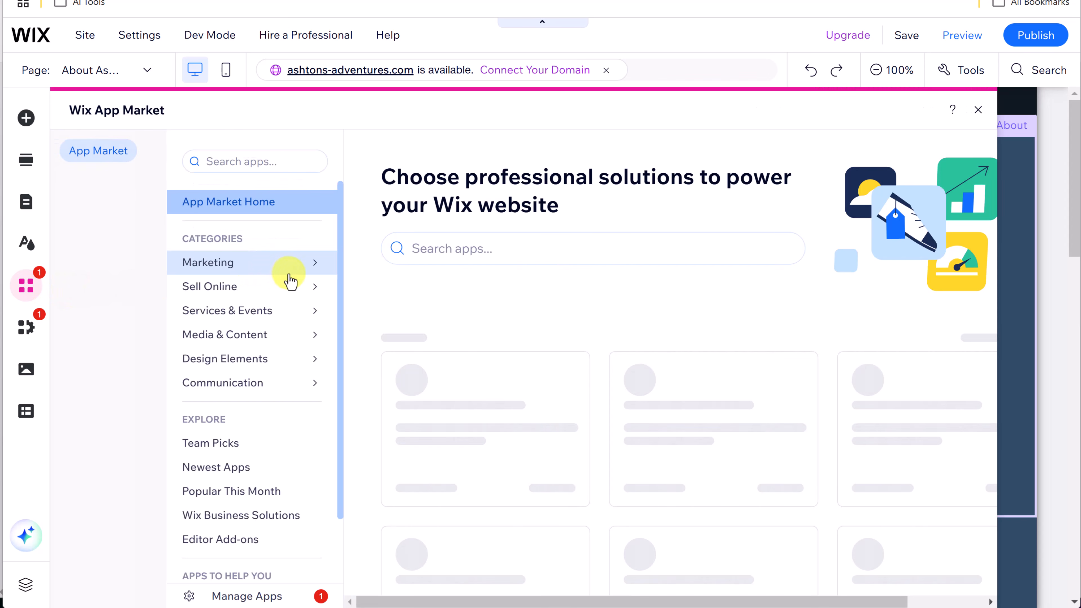
mouse_move(285, 296)
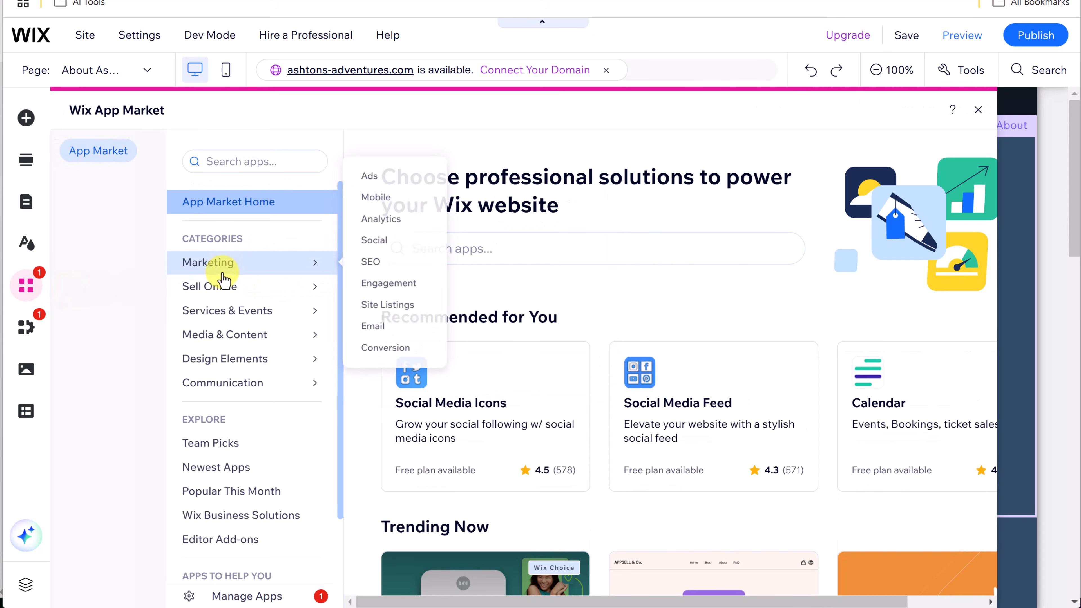
click(215, 263)
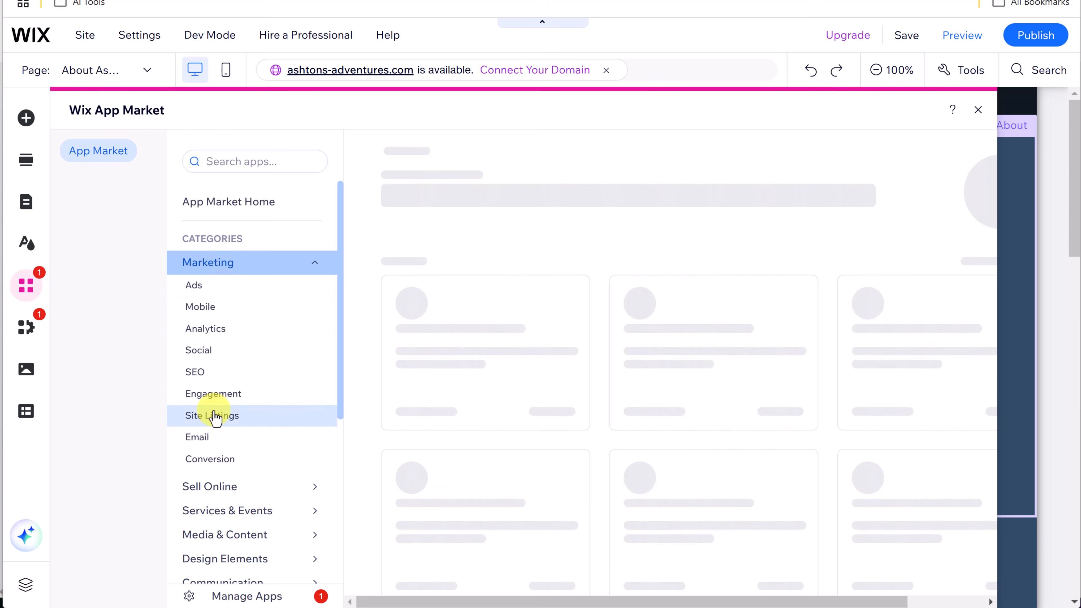
click(221, 354)
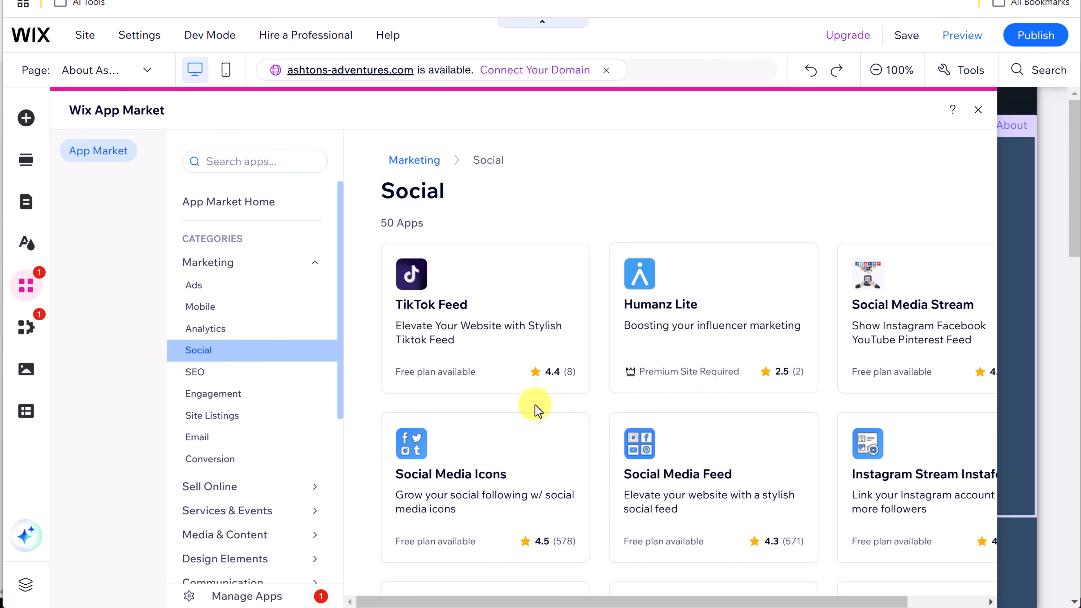
scroll(555, 403, down, 4)
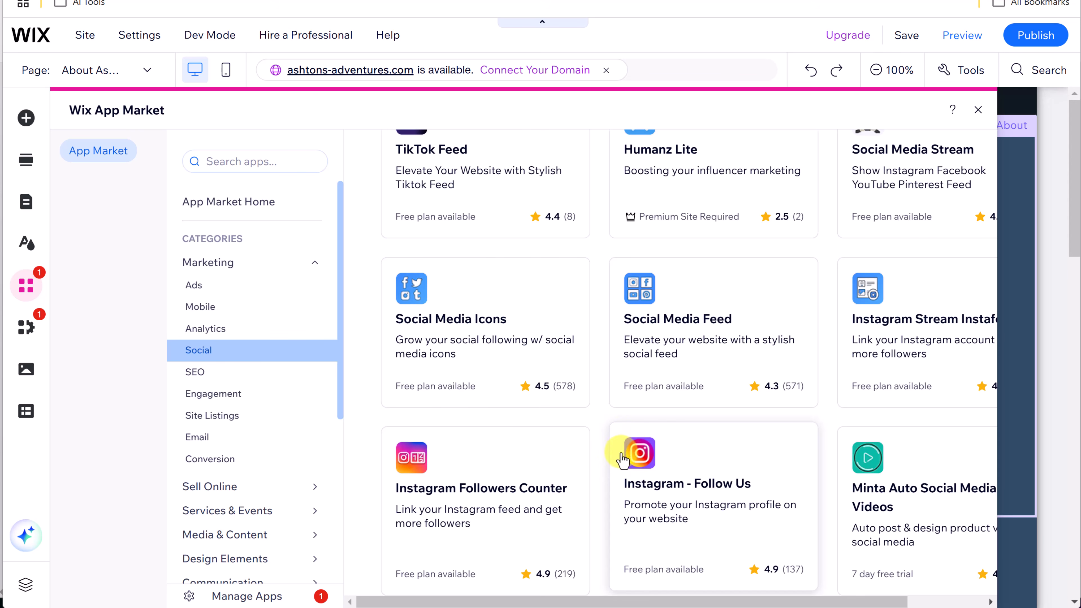
click(979, 110)
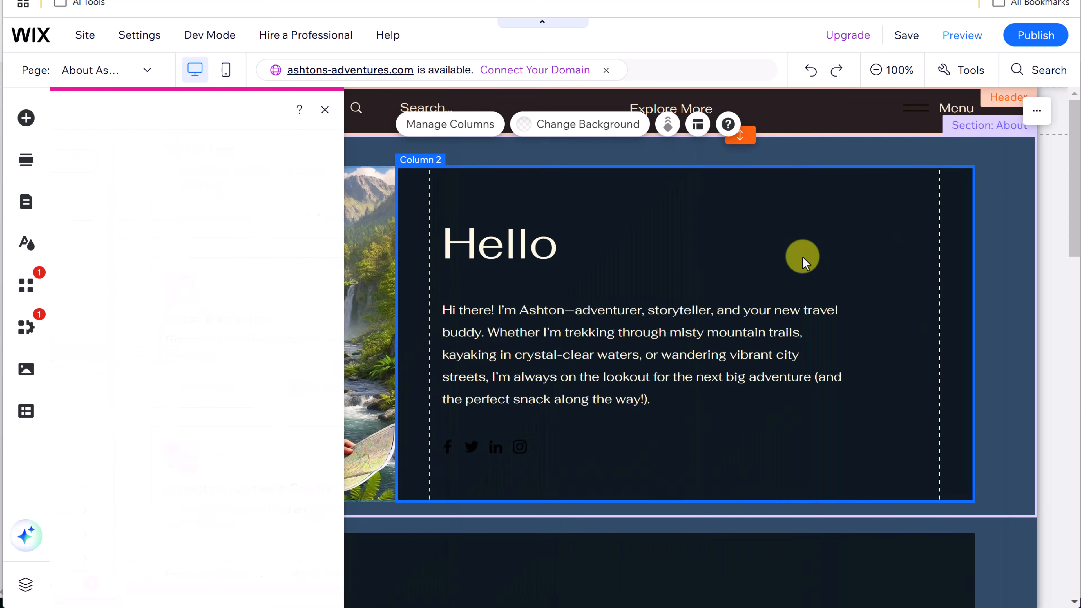
- Remove the default Facebook, Twitter, LinkedIn and Instagram icons from the social bar under the introduction paragraph
click(473, 451)
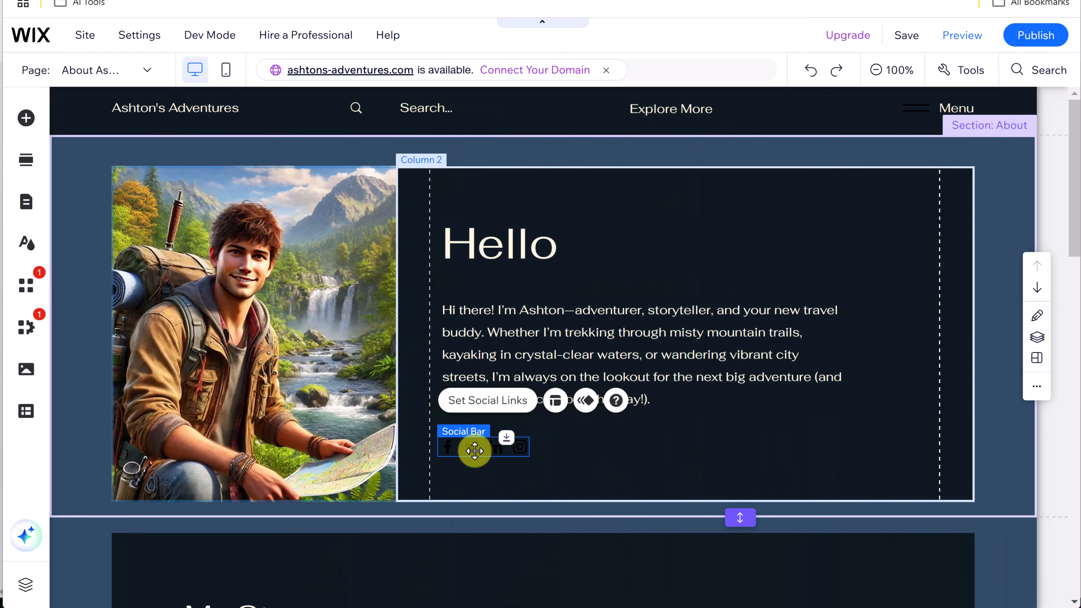
click(511, 400)
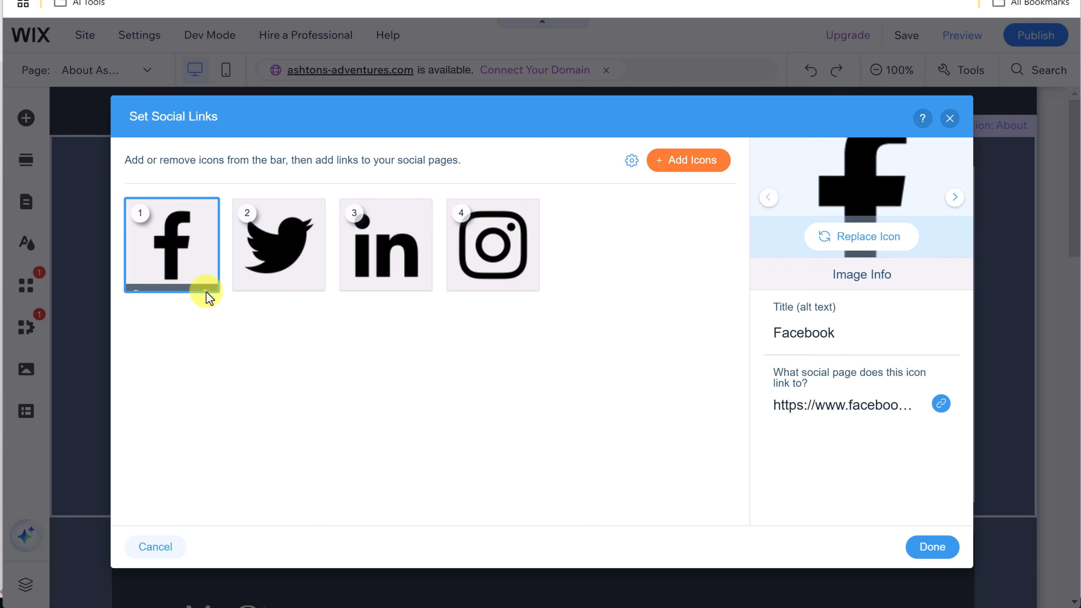
click(206, 284)
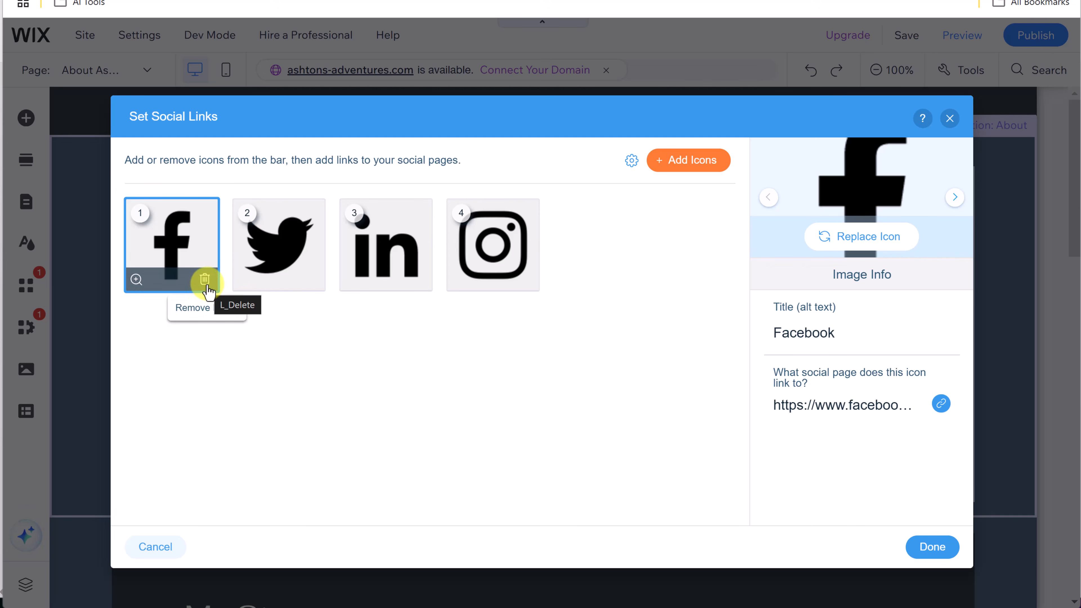
click(206, 280)
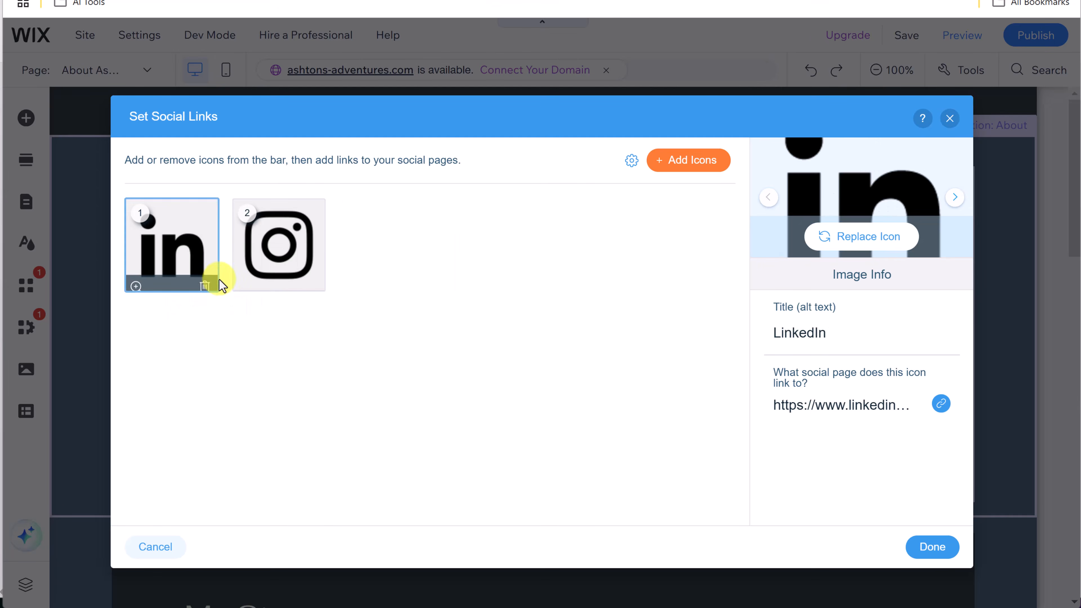
click(213, 281)
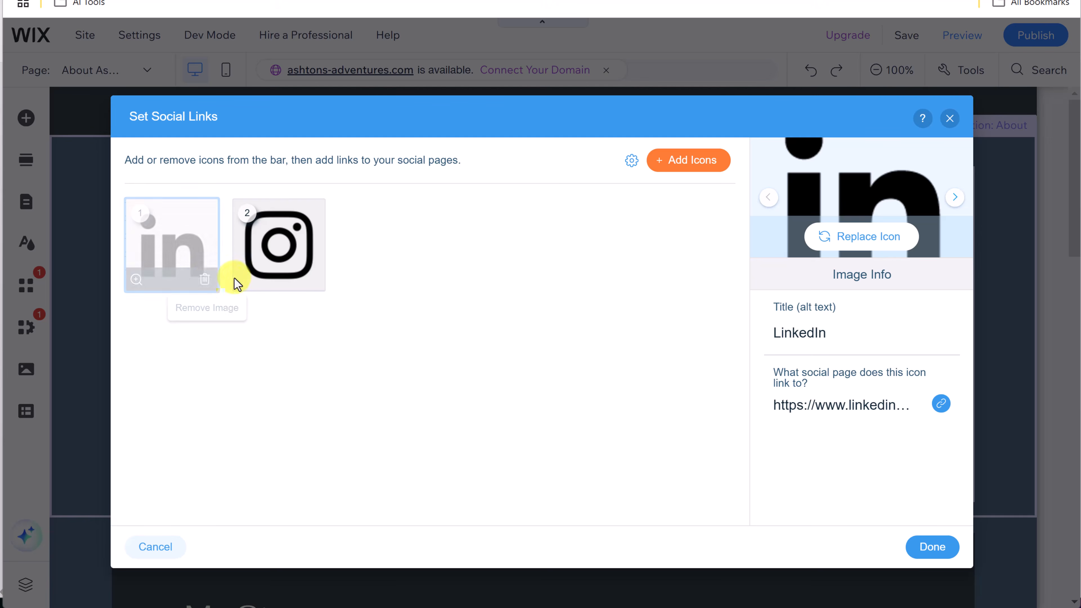
click(209, 277)
- Search the Wix media icons for instagram and add the multicolour gradient Instagram icon to the social bar
click(698, 162)
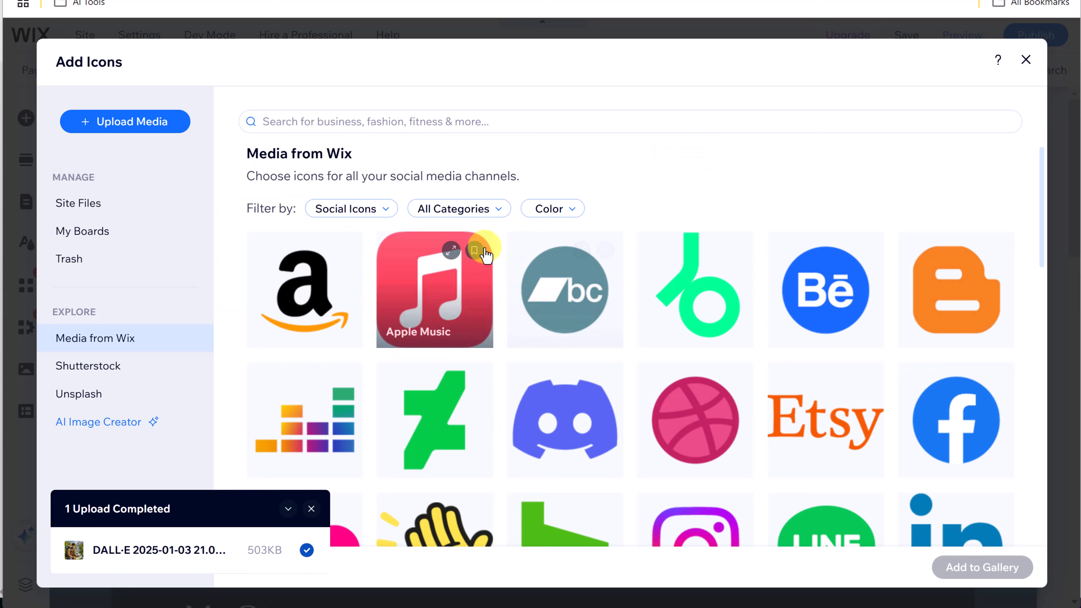
click(368, 126)
text(ico)
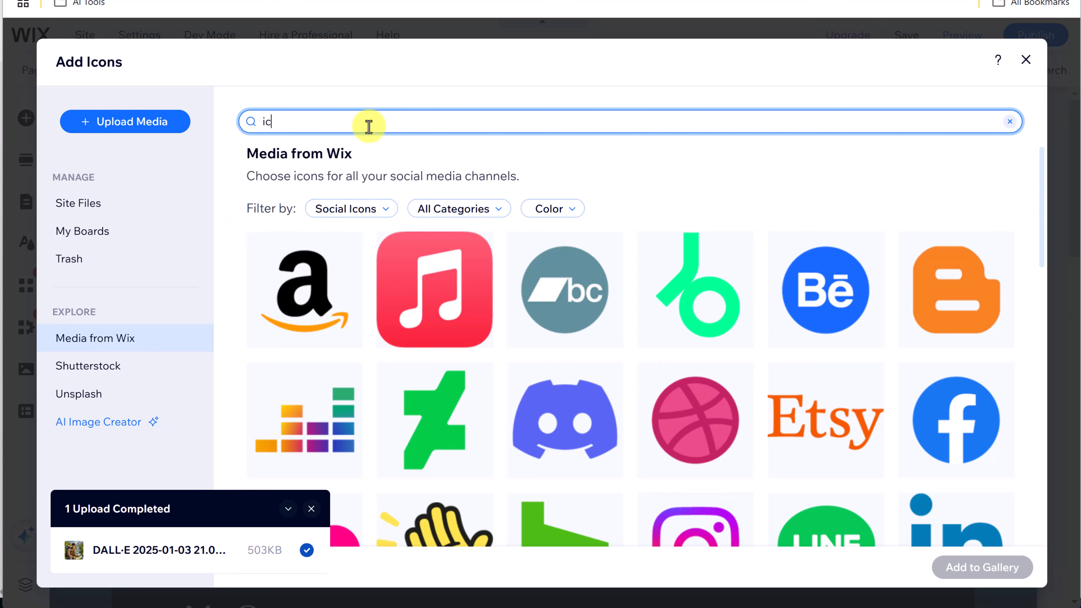
key(BackSpace)
key(BackSpace)
text(instr)
key(BackSpace)
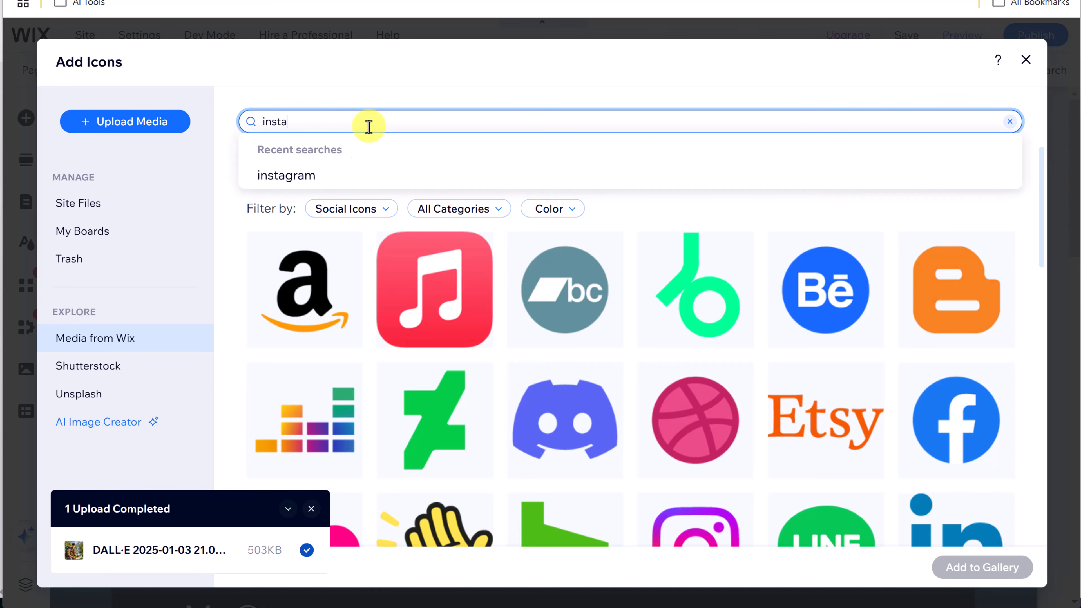
click(345, 174)
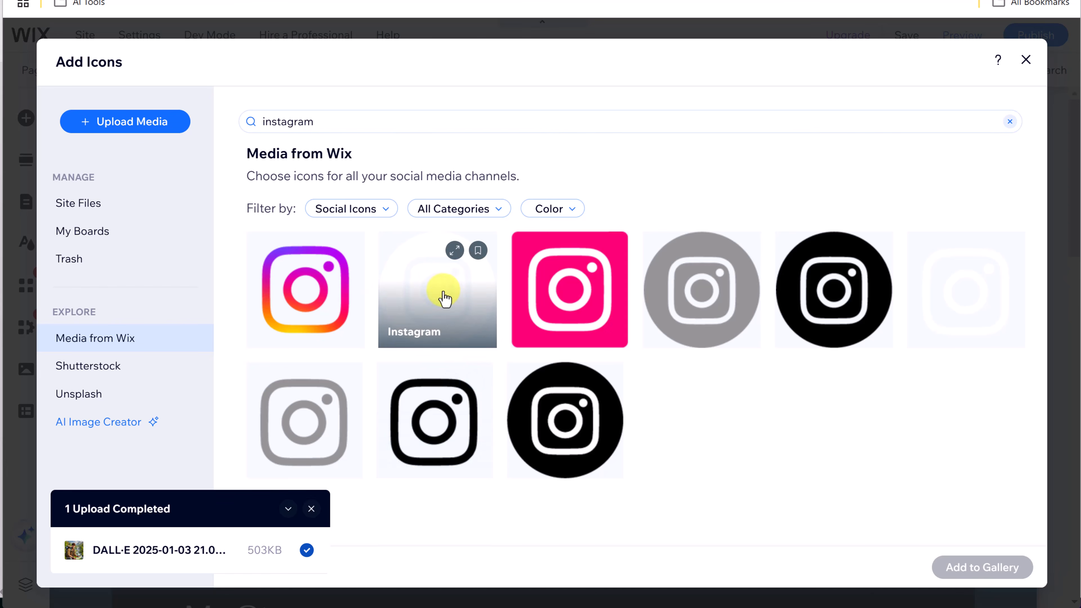
click(330, 308)
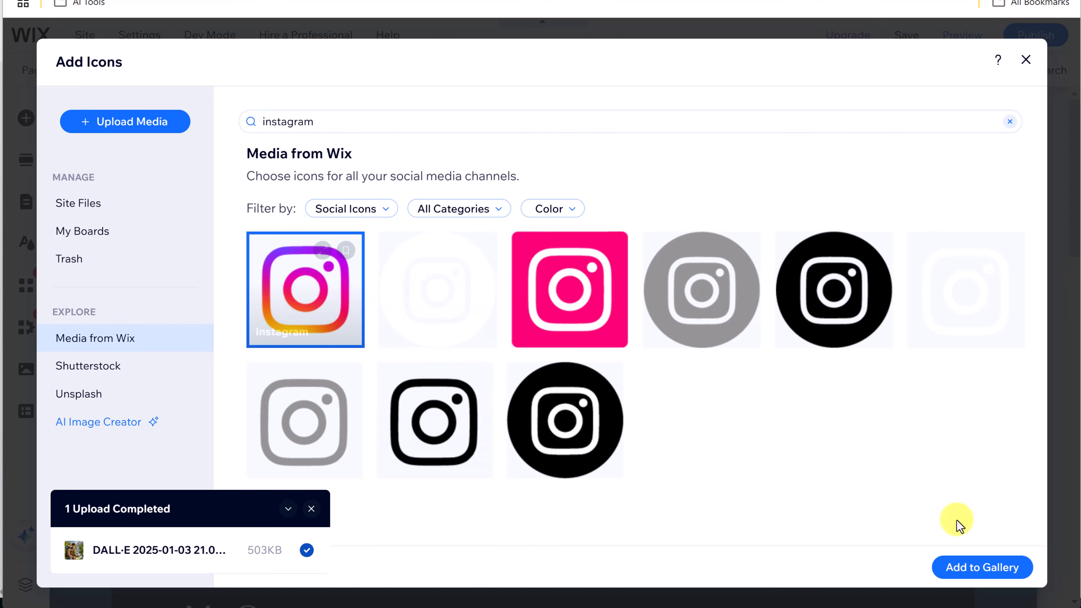
click(983, 567)
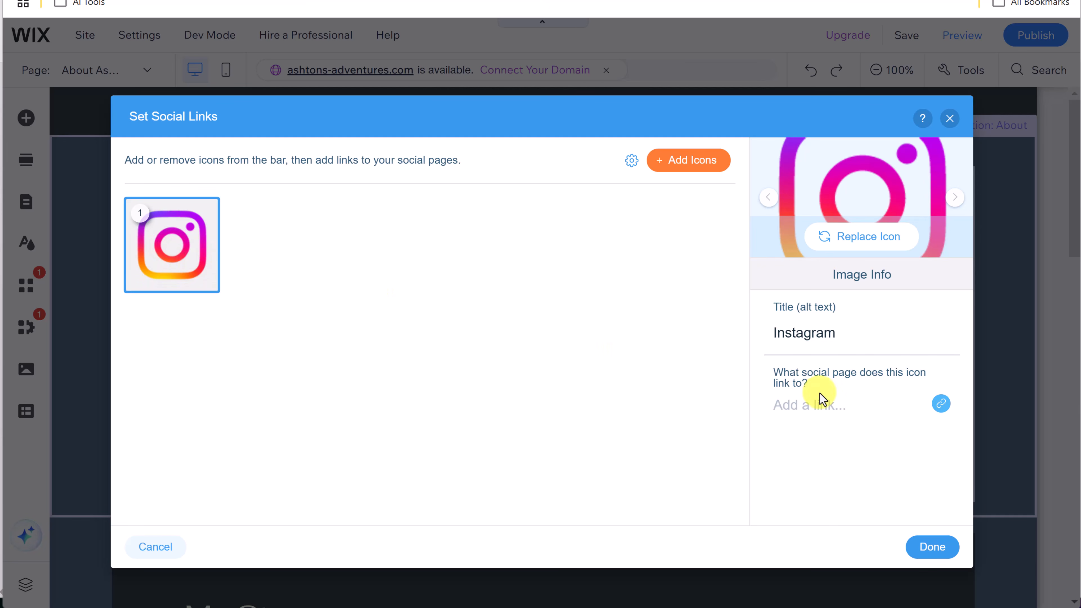
- View the link options for the Instagram icon without setting a link, and apply the social bar changes
click(814, 412)
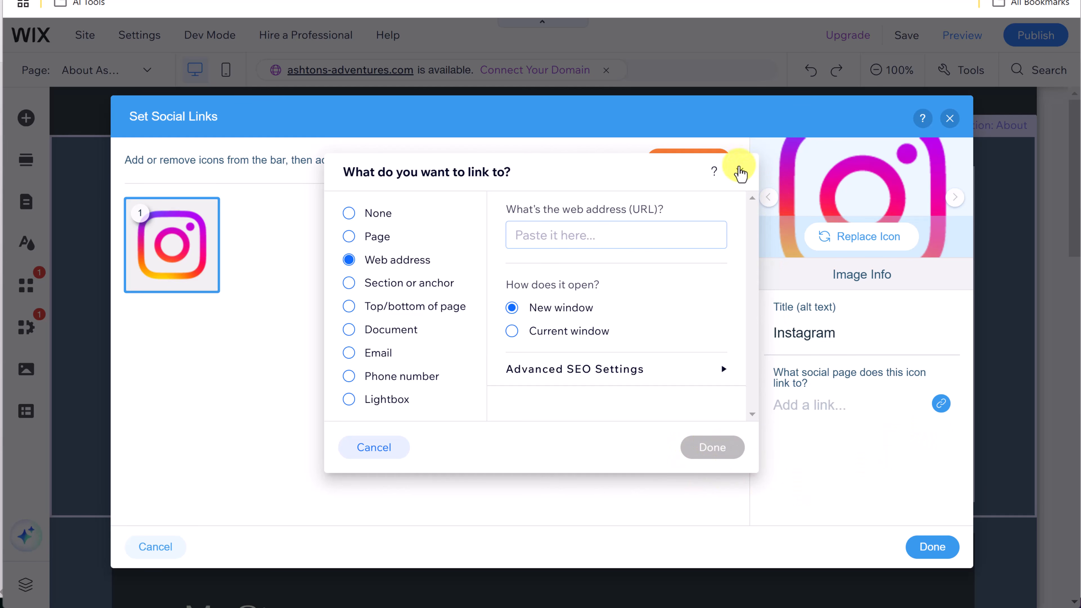
click(740, 172)
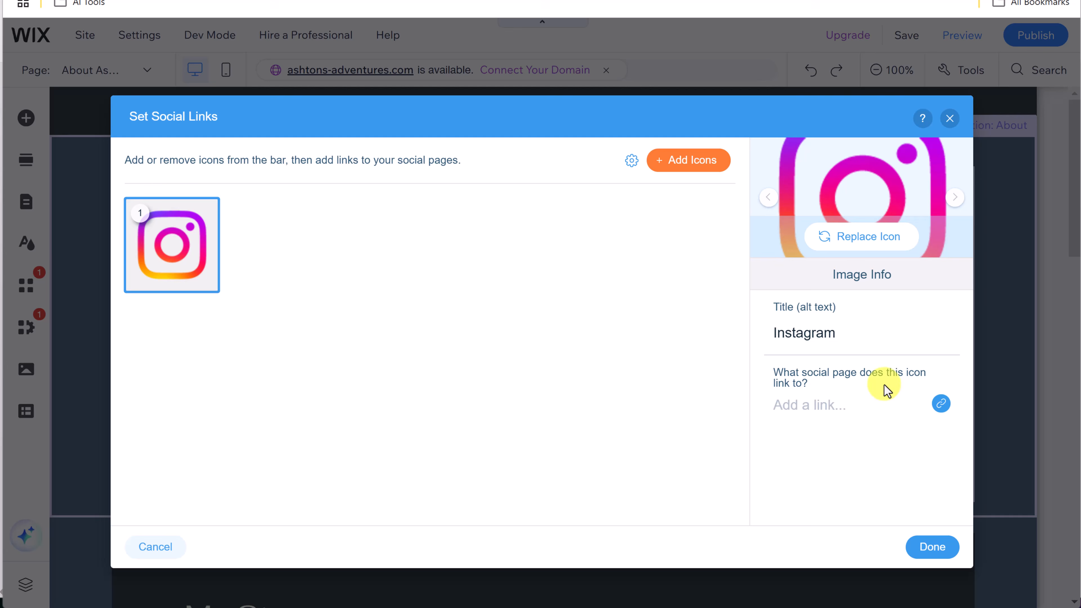
click(933, 550)
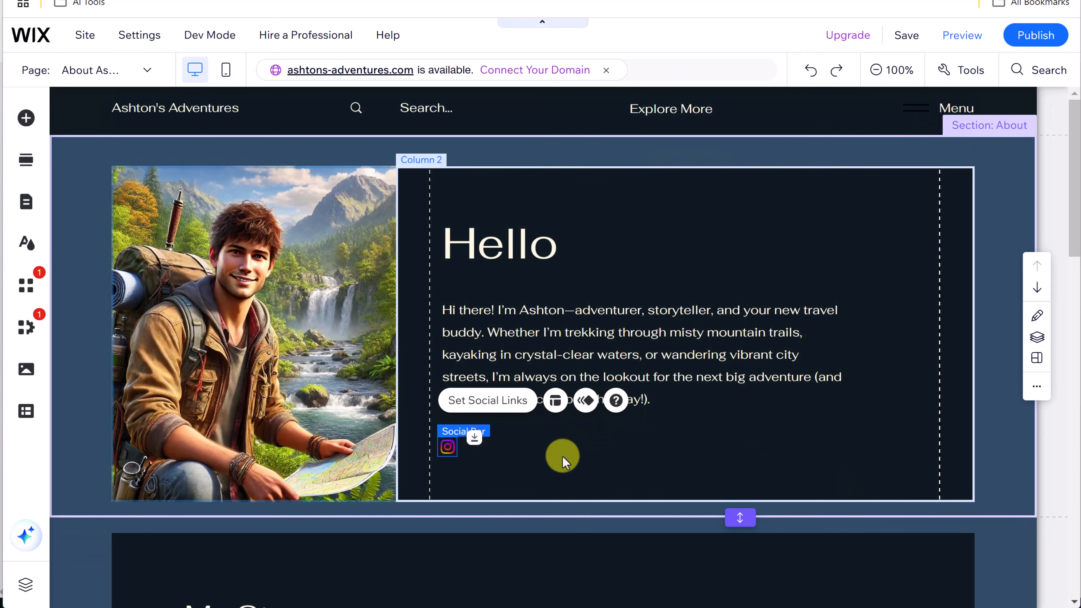
click(463, 466)
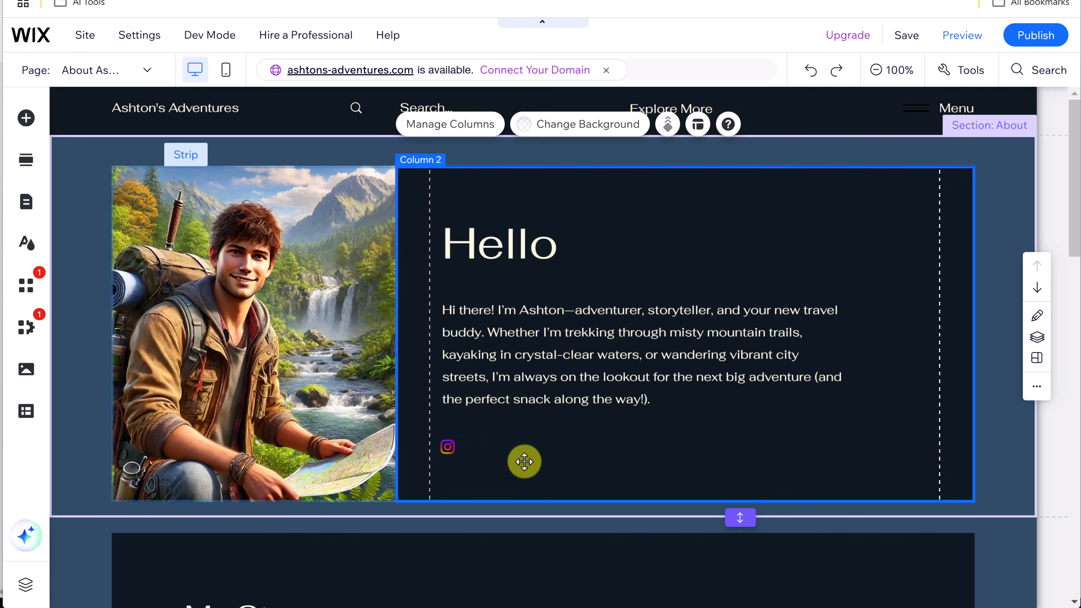
- Search the Wix media icons for youtube and add the red YouTube play icon to the same social bar
click(449, 445)
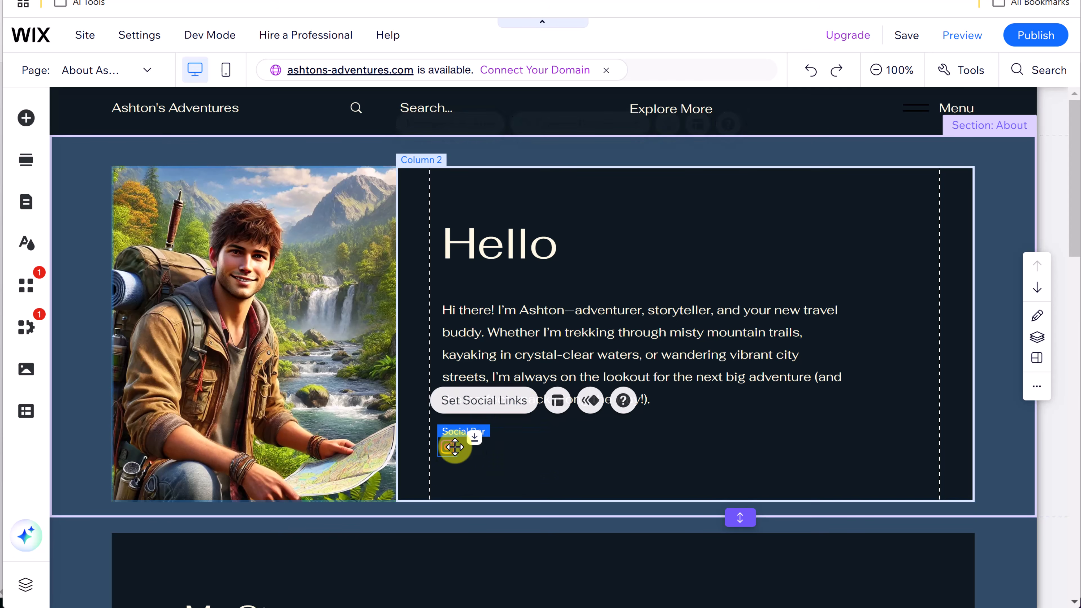
click(495, 404)
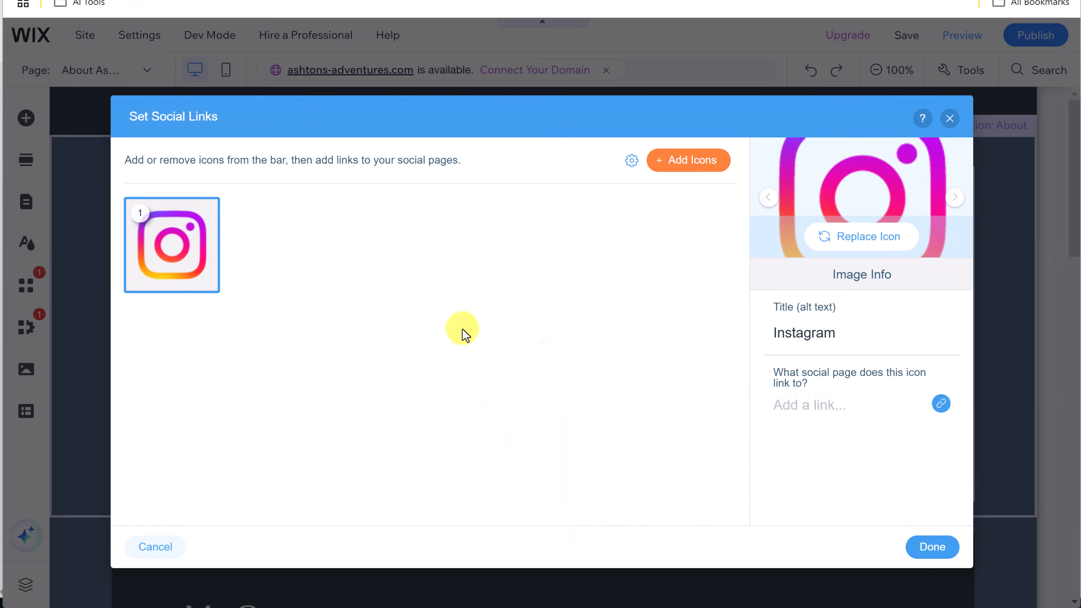
click(681, 167)
click(410, 123)
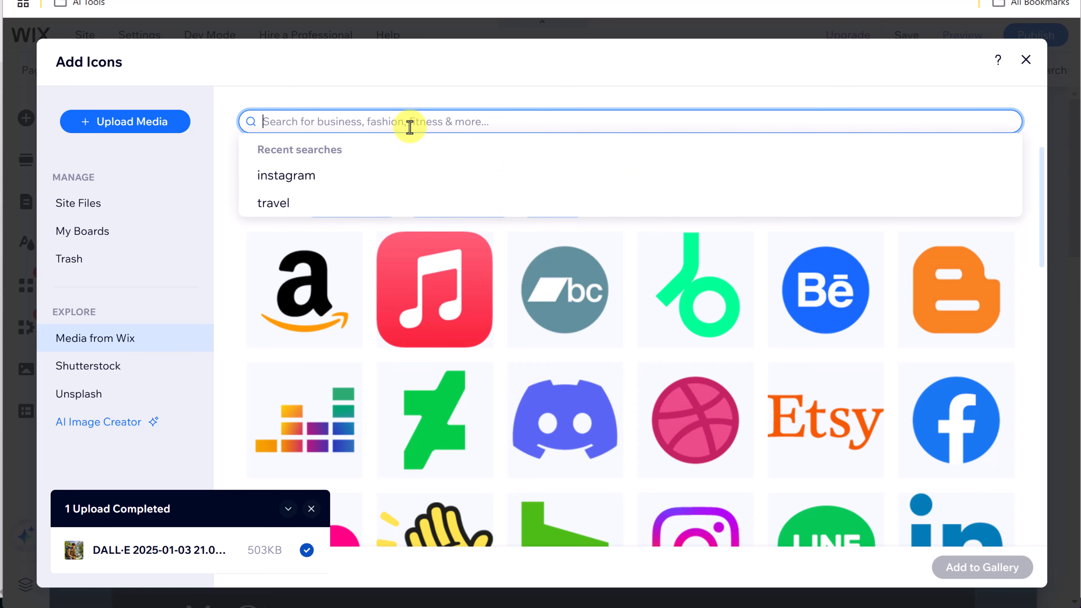
text(youtube)
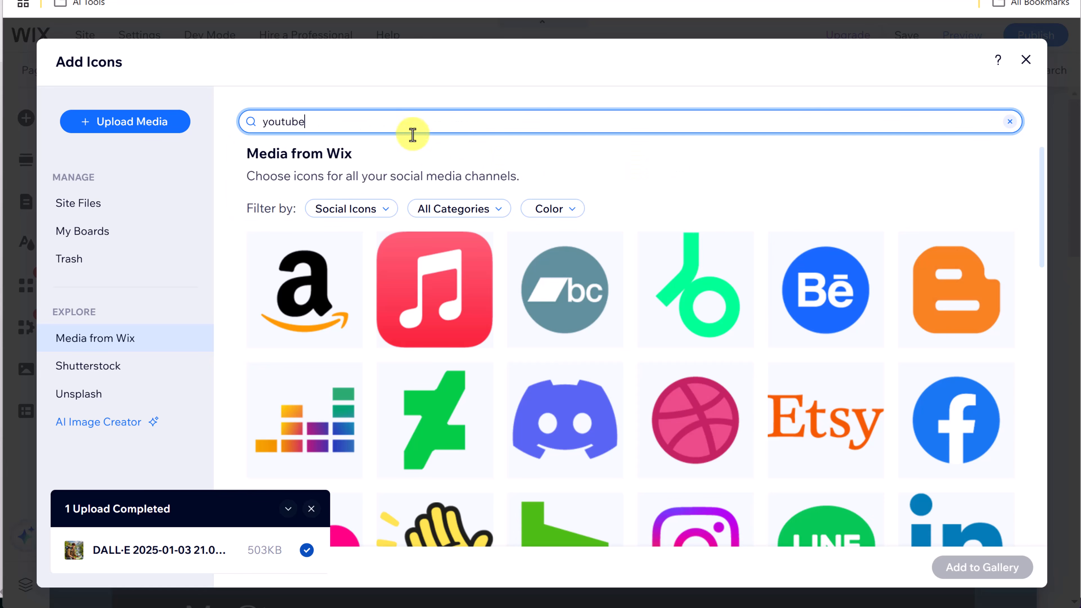
key(Return)
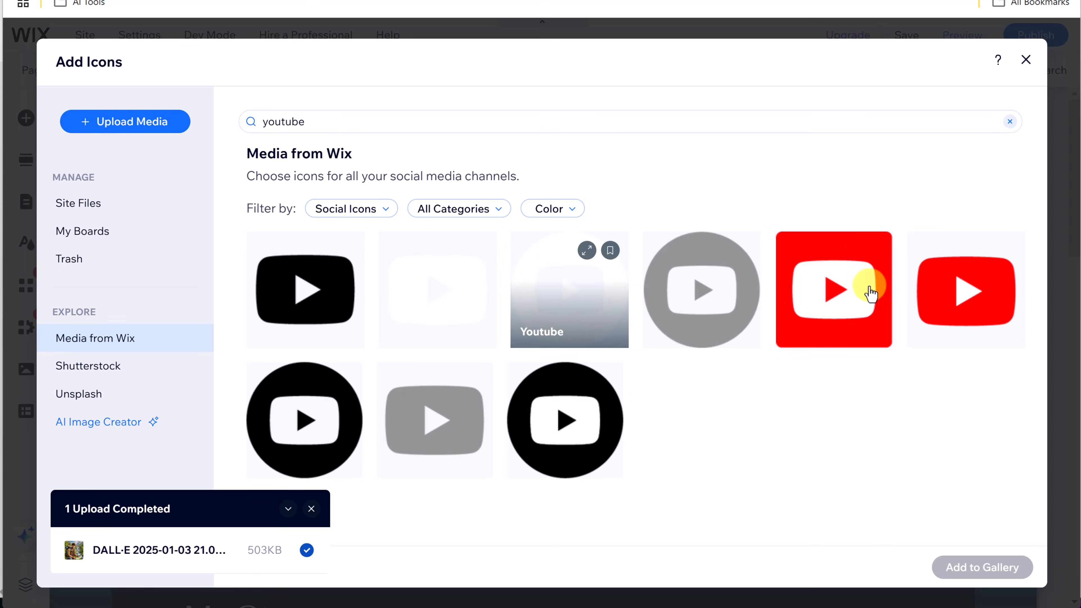
click(958, 290)
click(979, 567)
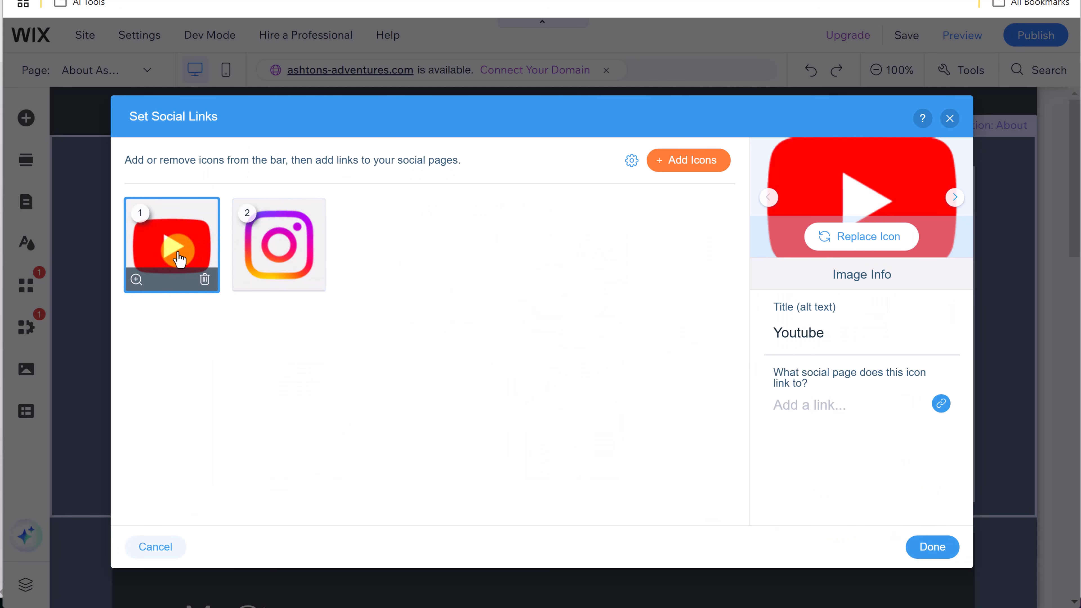
- View the link options for the YouTube icon without setting a link, and apply the updated social bar
click(825, 408)
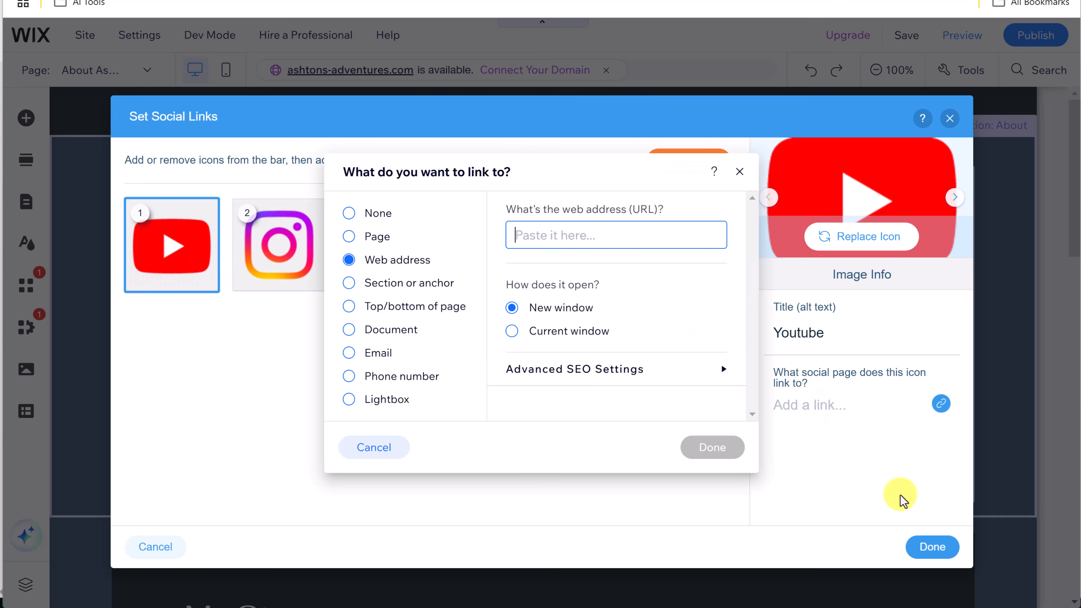
click(740, 172)
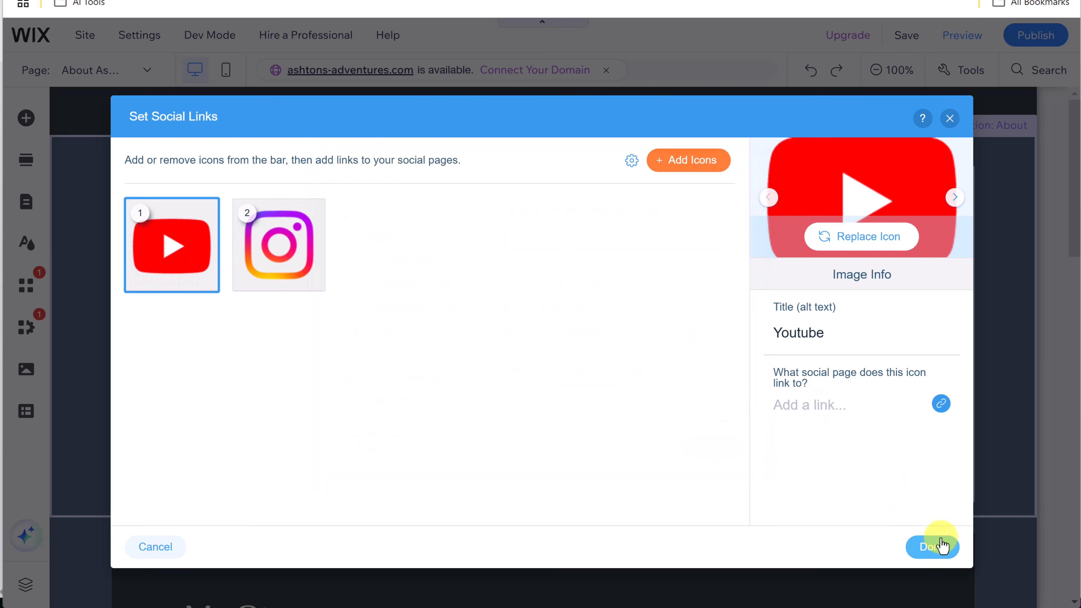
click(941, 548)
click(471, 466)
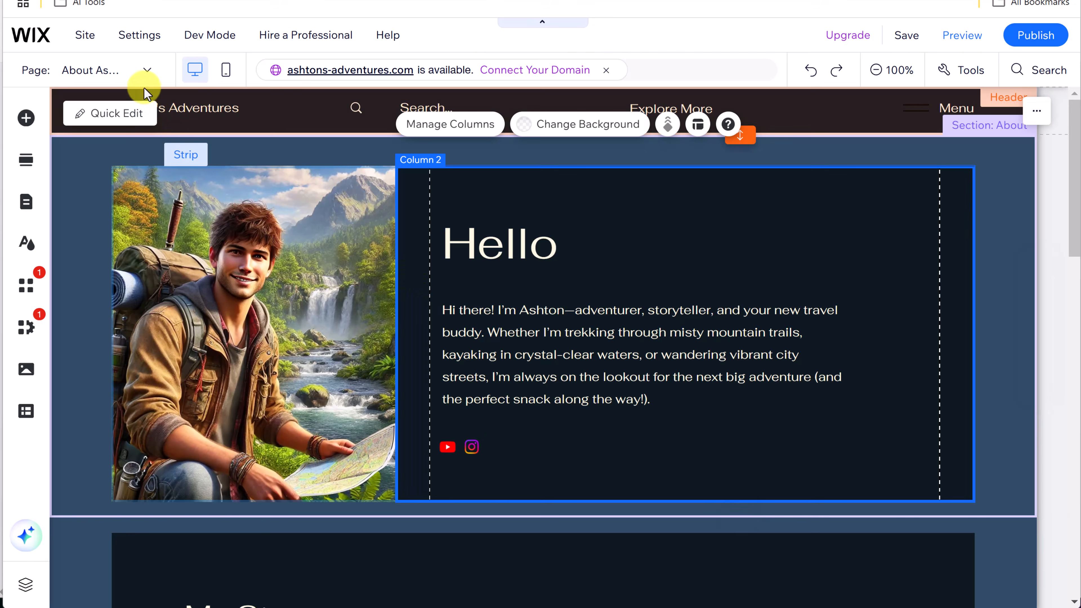
- Switch to the Home page and go through its sections to the Follow Us Instagram section
click(143, 72)
click(56, 127)
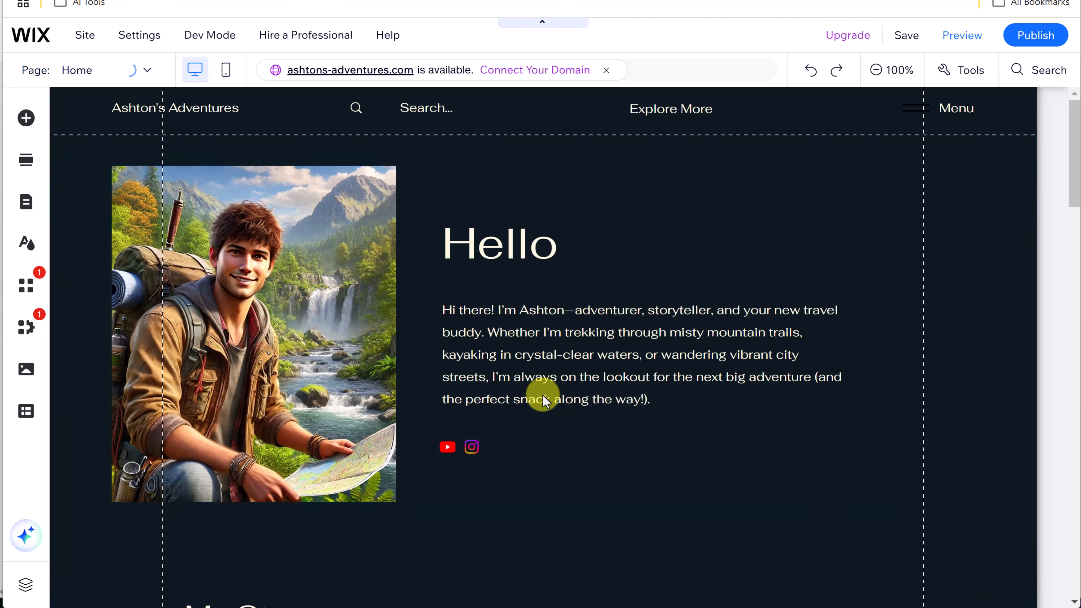
scroll(542, 395, down, 20)
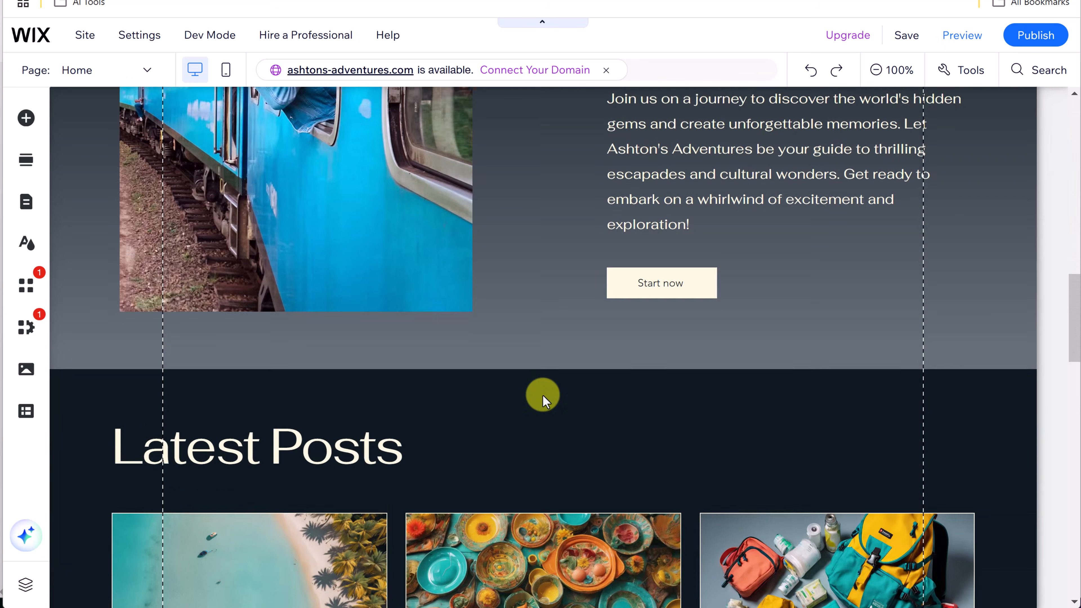
scroll(542, 395, down, 15)
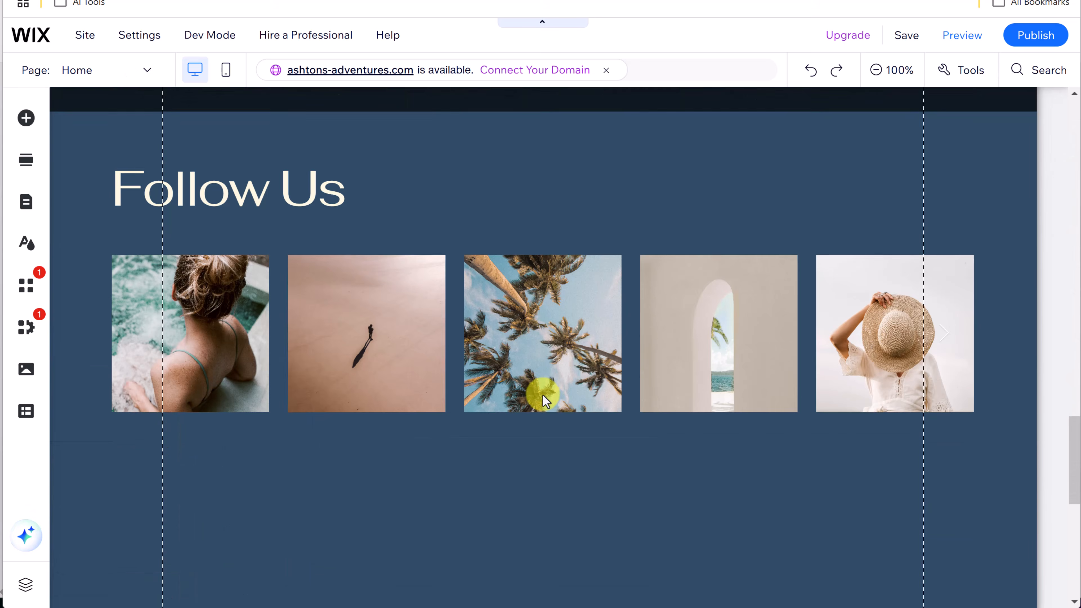
scroll(386, 309, up, 3)
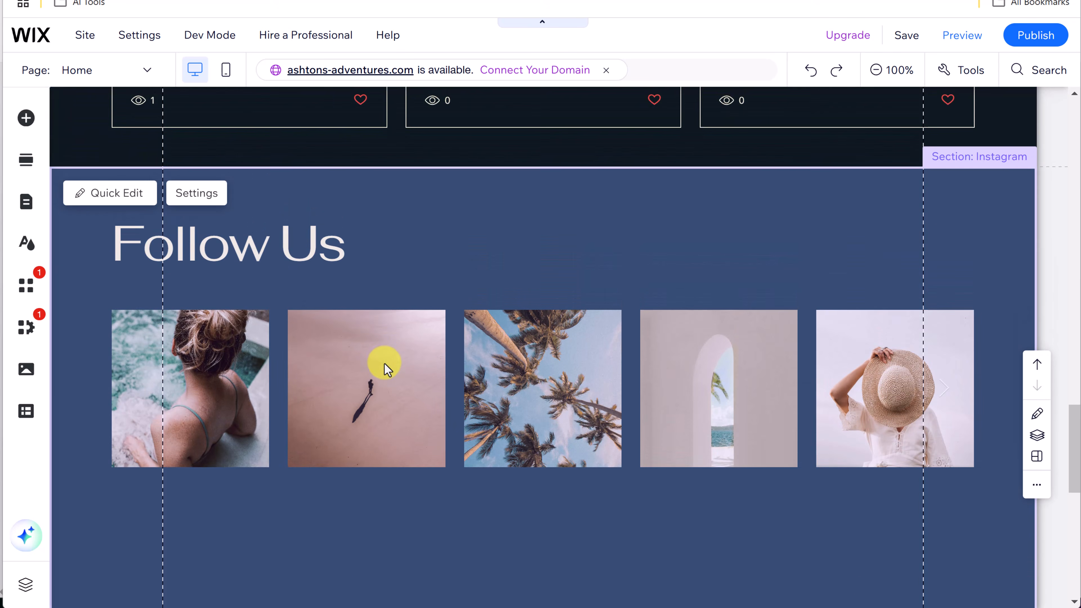
- Open the settings of the Instagram feed in the Follow Us section and request the new Instagram app
click(388, 367)
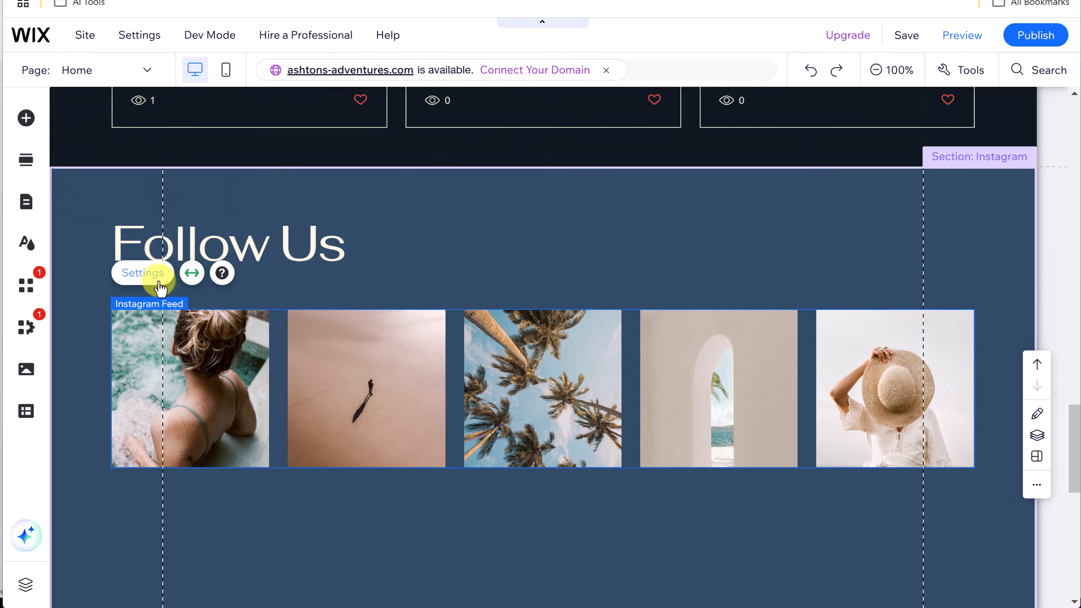
click(145, 273)
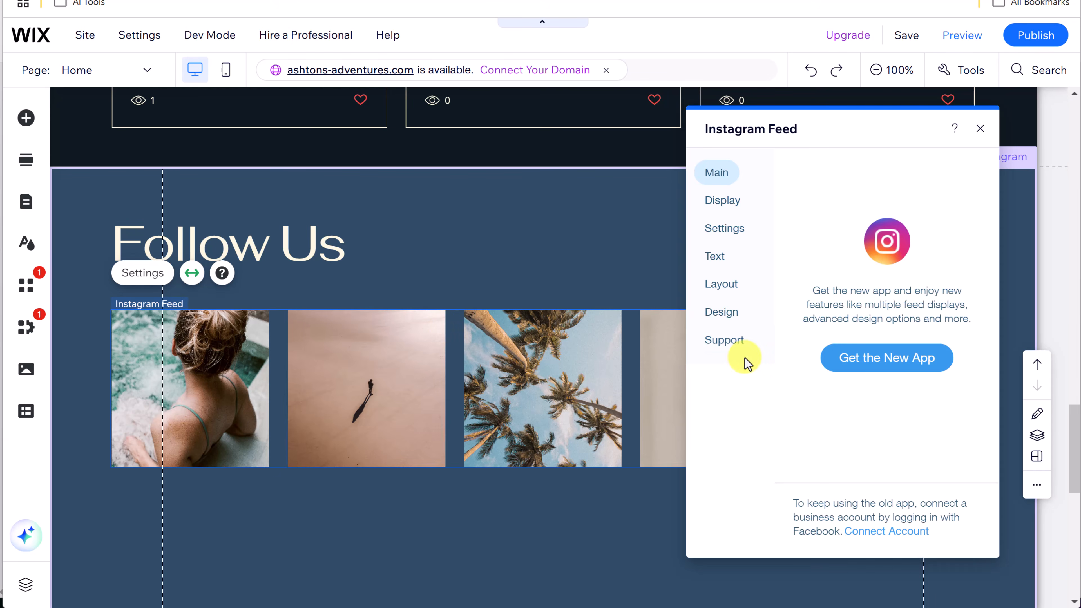
click(921, 368)
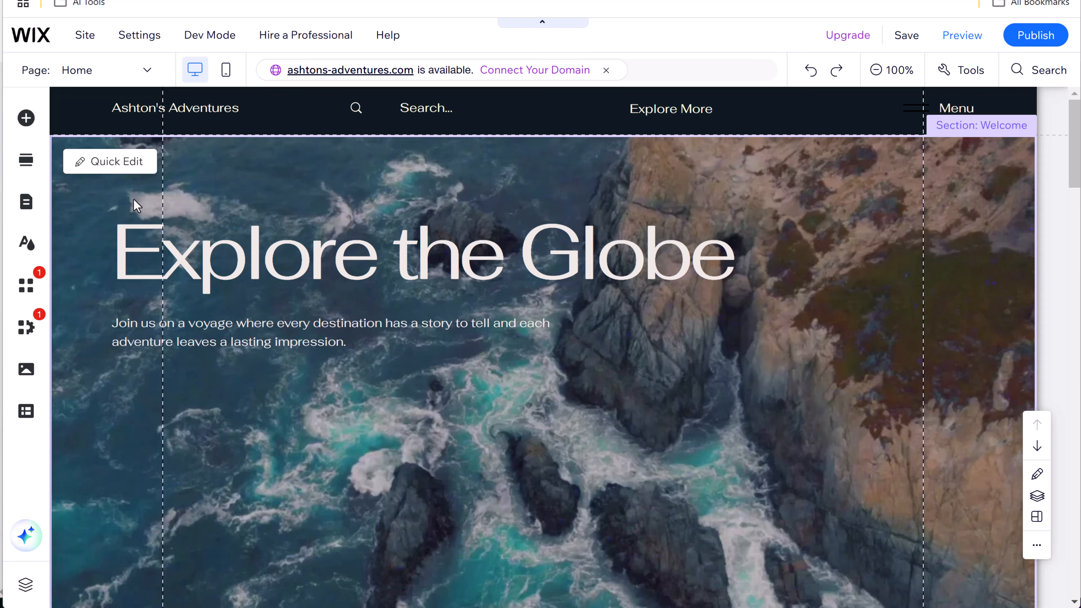
- Add a blank page named FAQs to the site and move it below Blog in the site menu
click(35, 203)
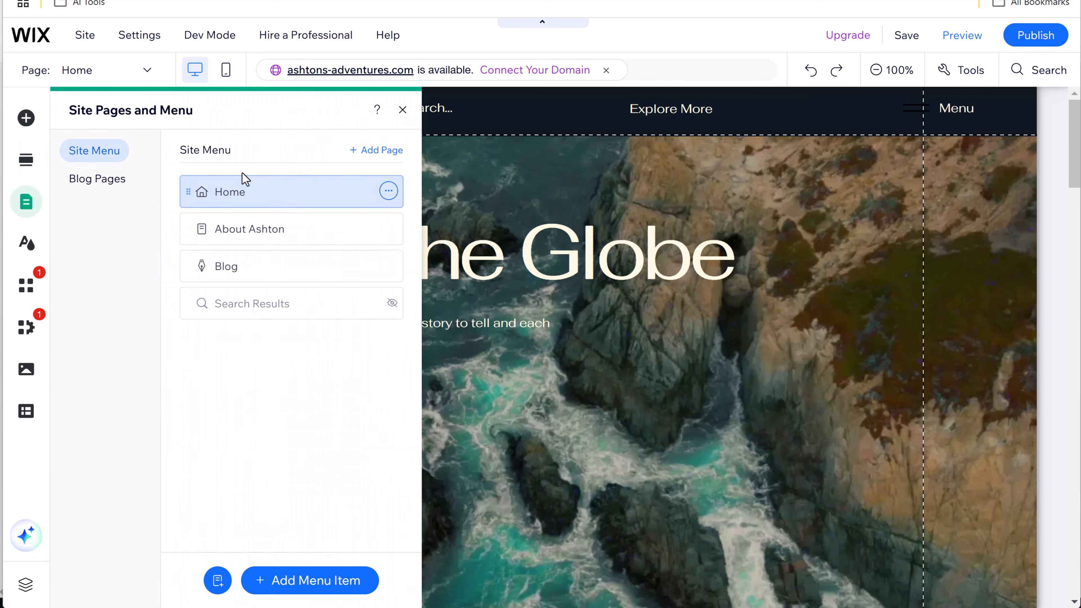
click(374, 153)
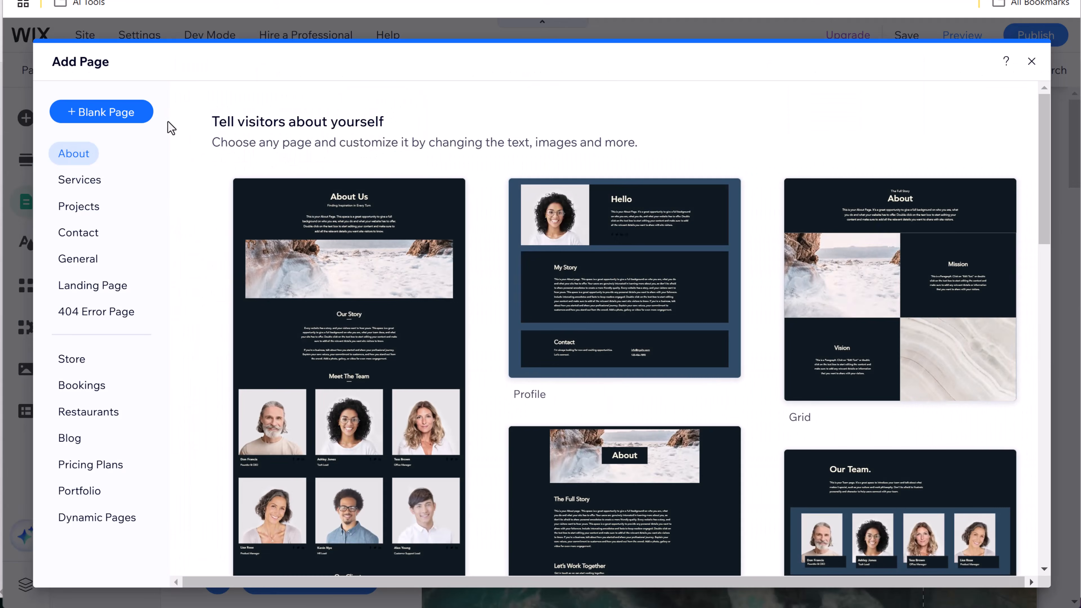
click(131, 120)
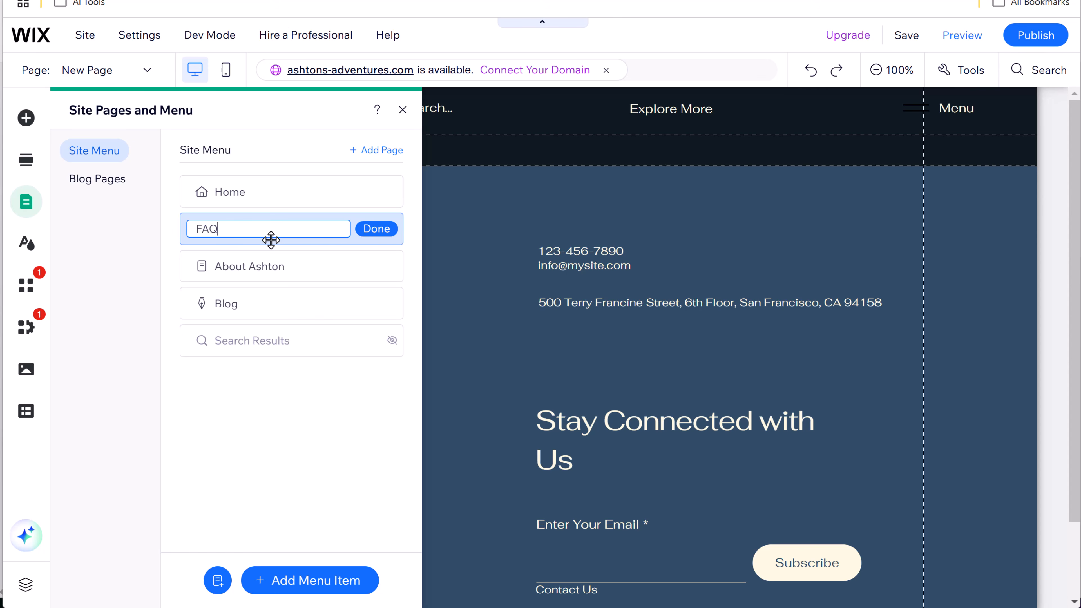
click(380, 237)
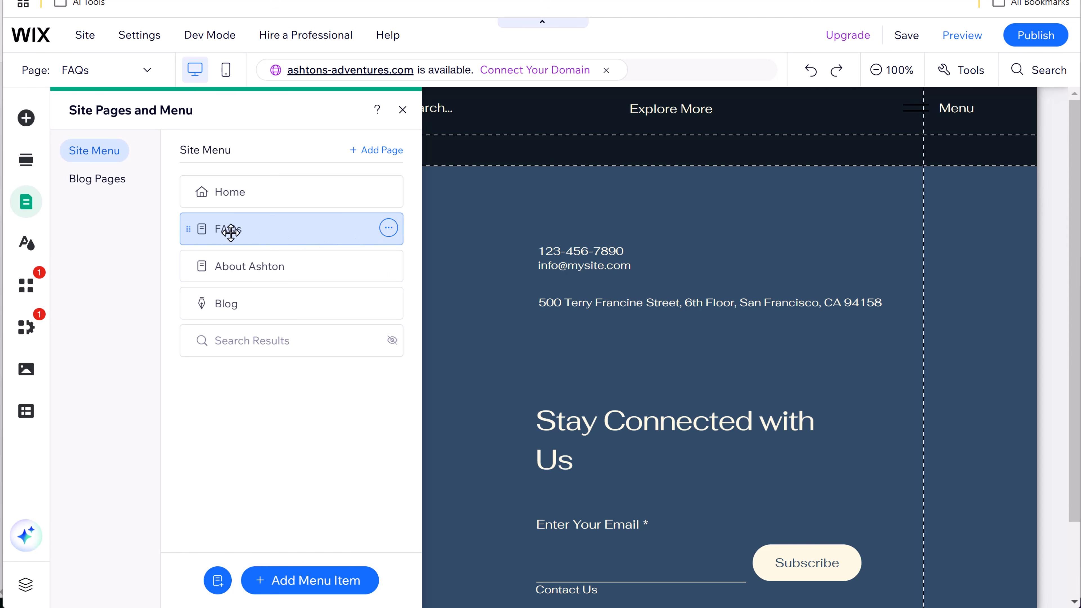
drag(230, 233, 256, 322)
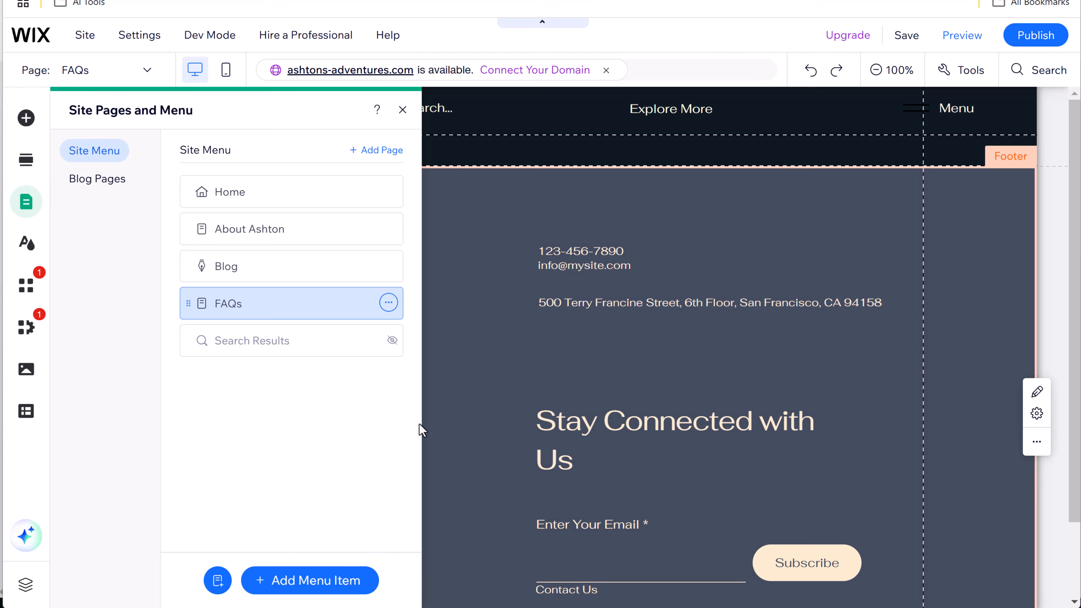
click(479, 423)
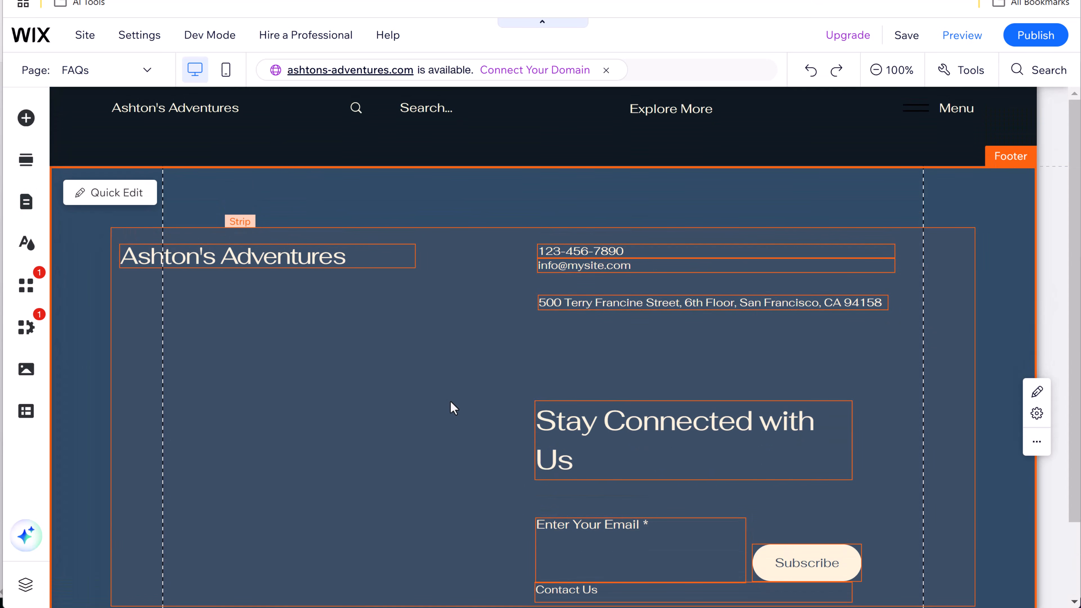
click(421, 373)
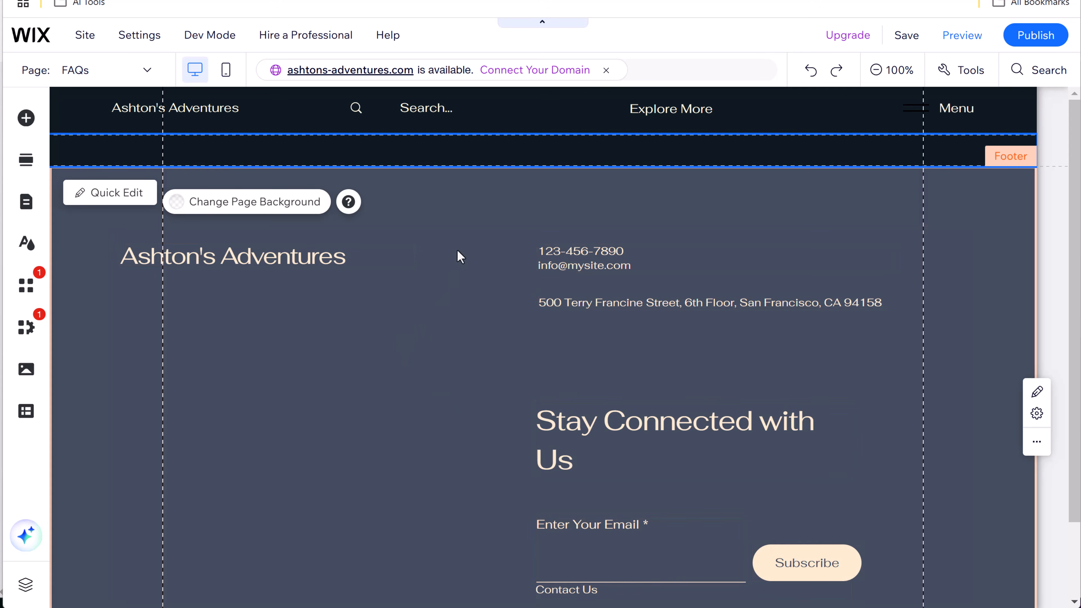
click(448, 288)
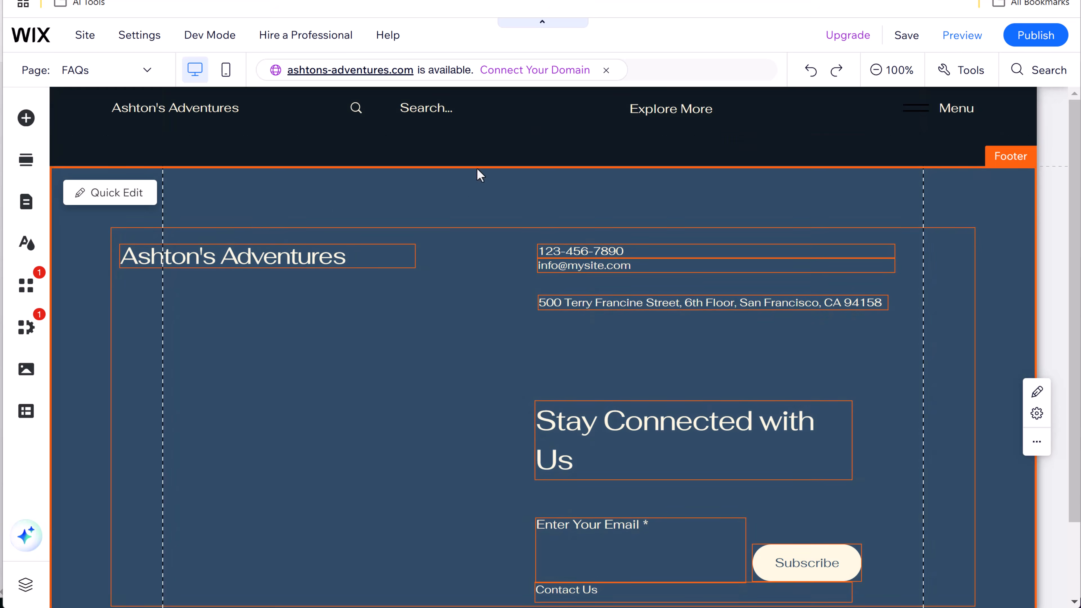
click(520, 107)
click(480, 163)
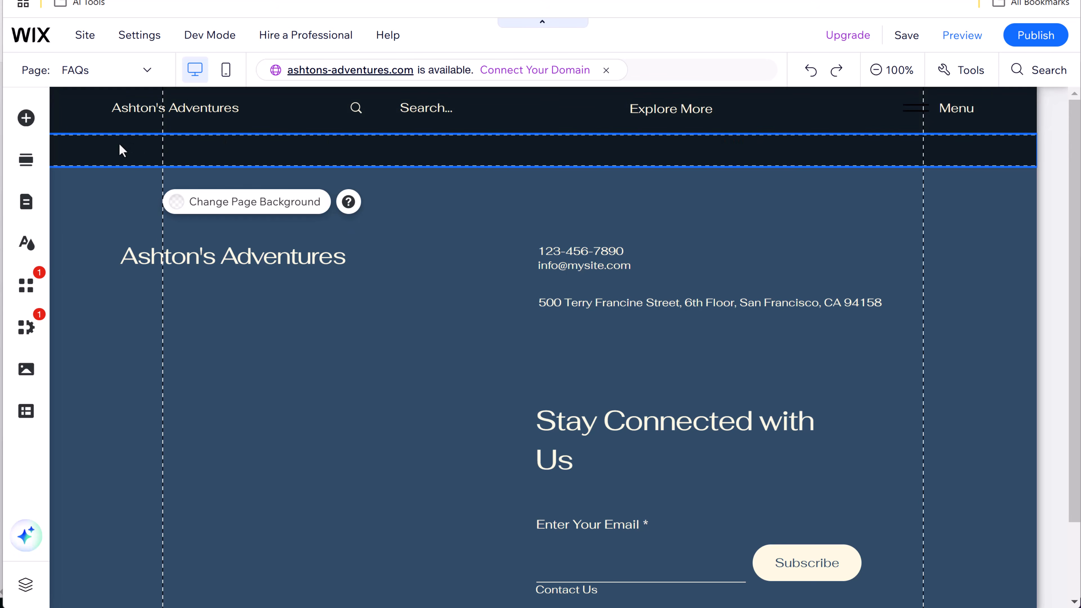
- Search the Wix App Market for faq and add the Wix FAQ app to the site
click(31, 300)
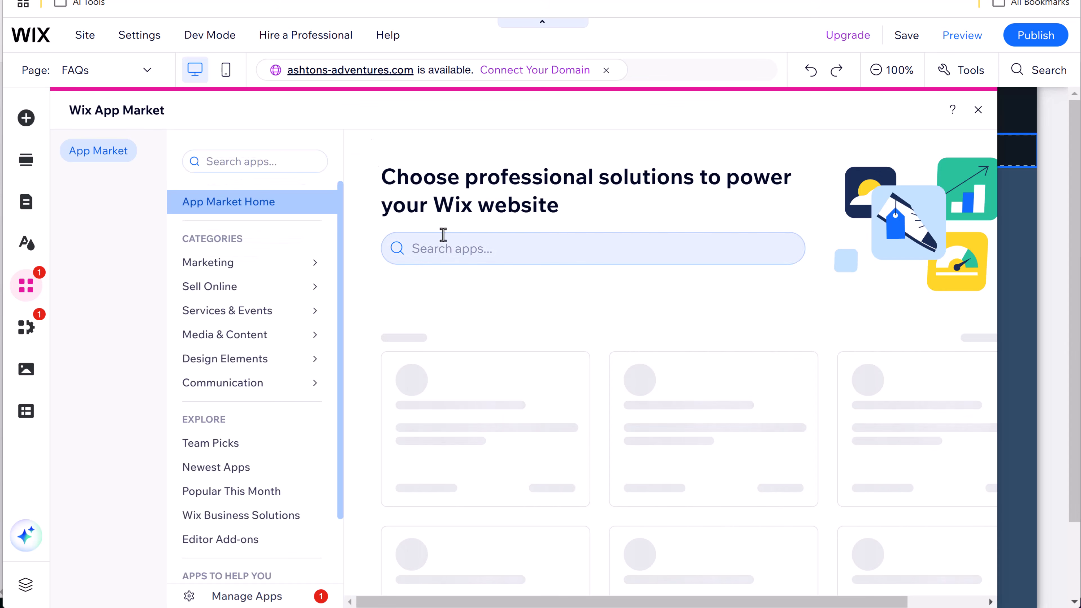
click(458, 252)
text(faq)
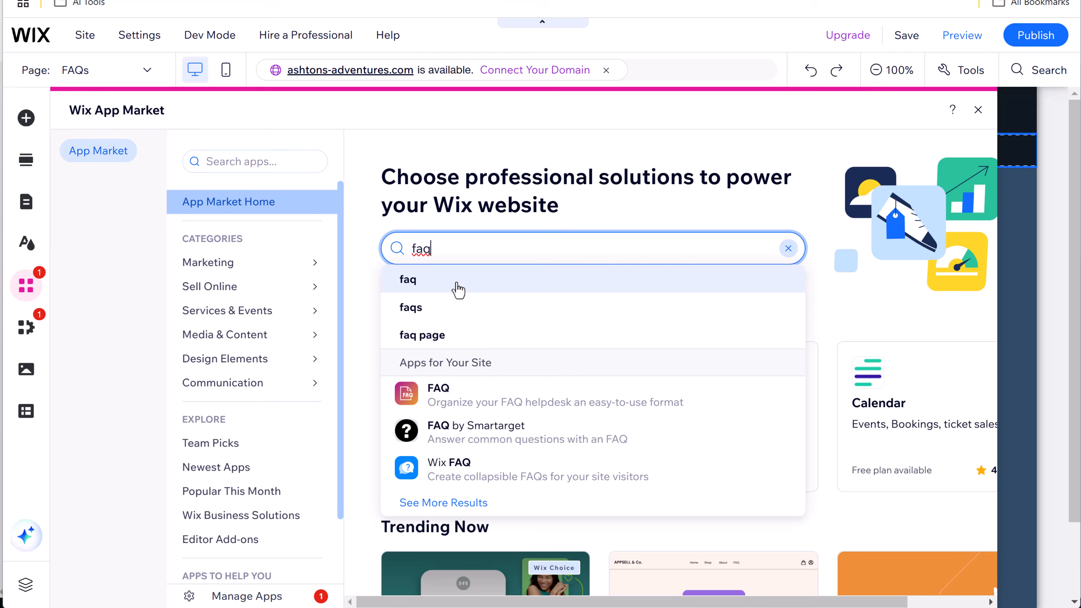
click(456, 283)
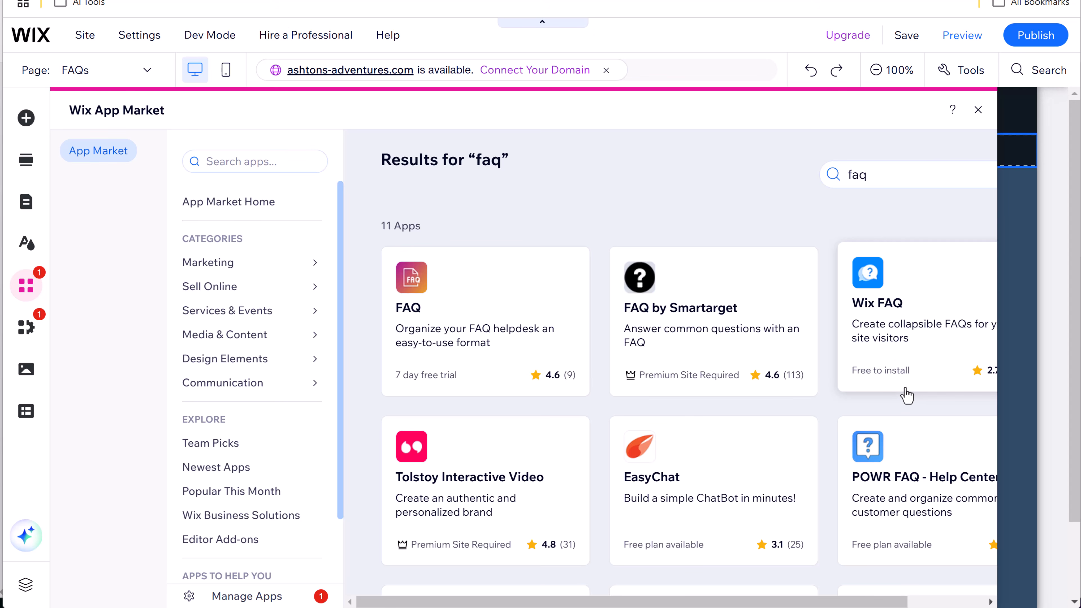
scroll(869, 572, right, 2)
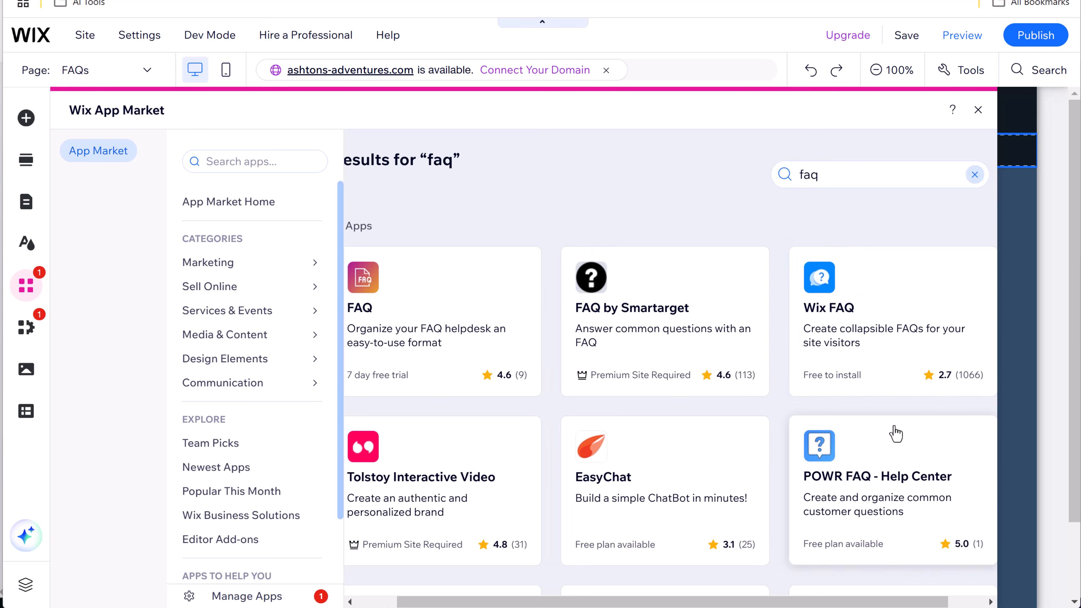
click(897, 354)
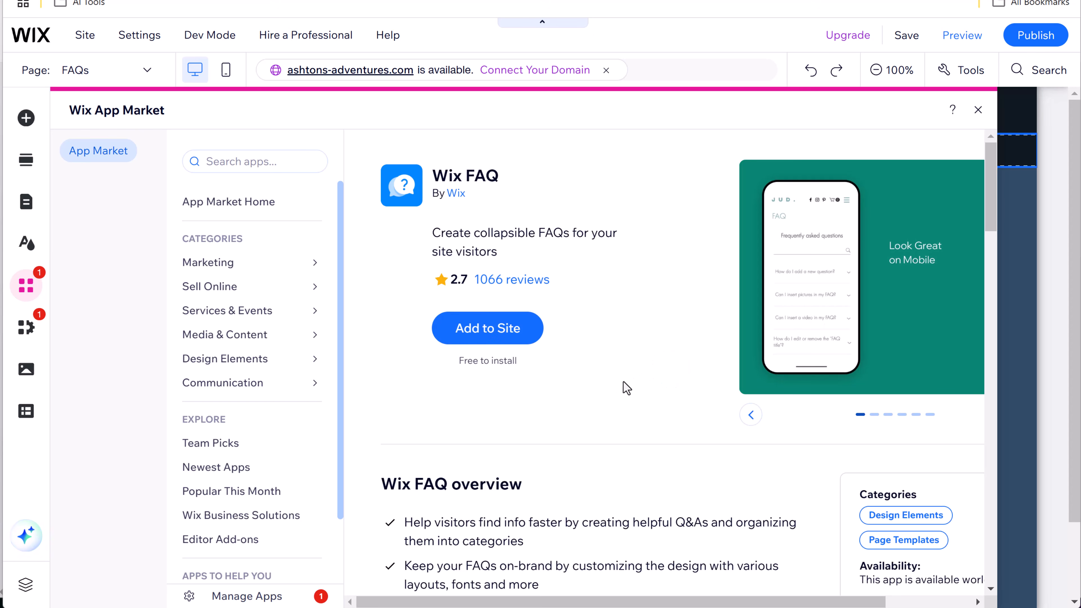
click(487, 328)
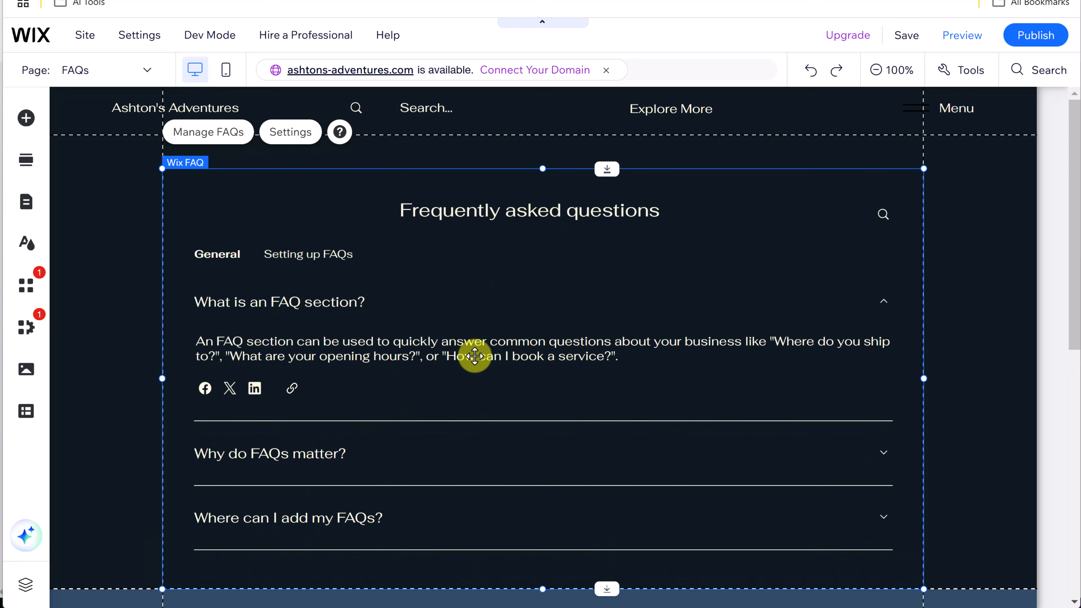
- In the FAQ manager, change the first General question to ask what inspired the blogger to start traveling
click(478, 336)
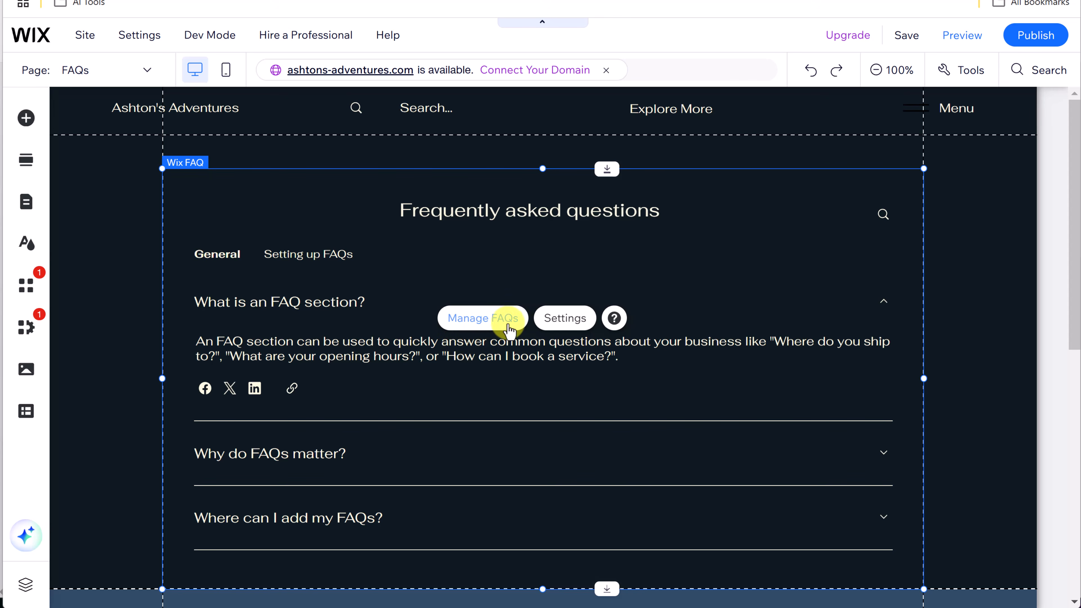
click(509, 328)
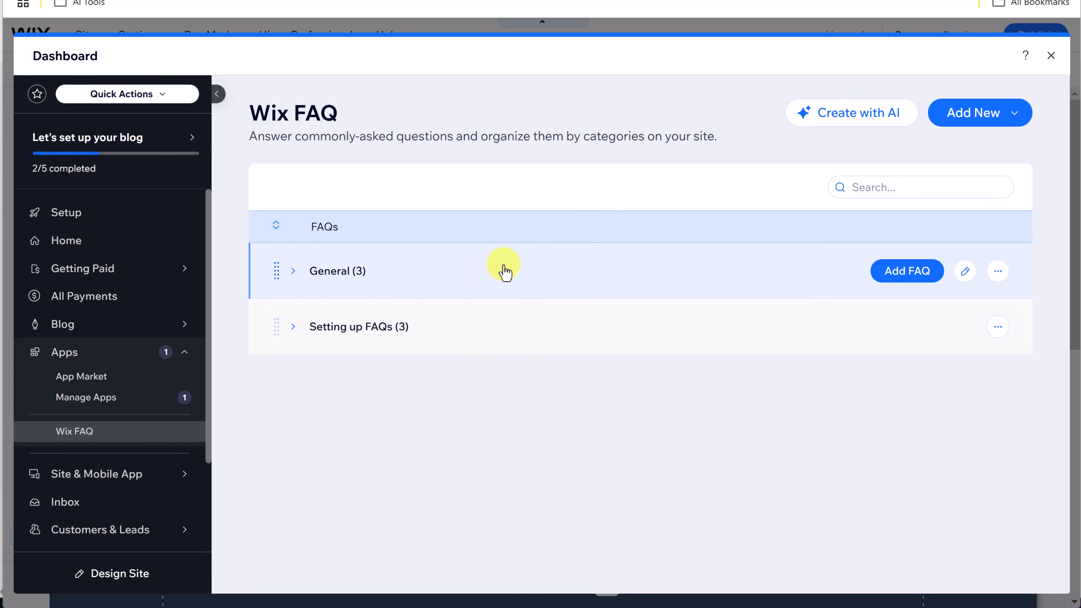
click(323, 277)
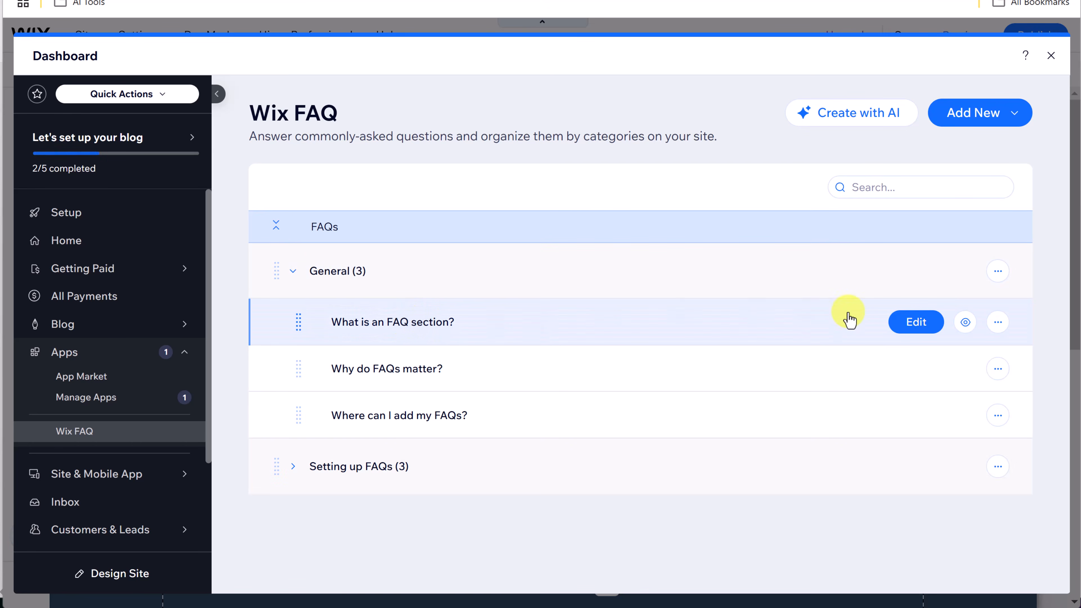
click(914, 325)
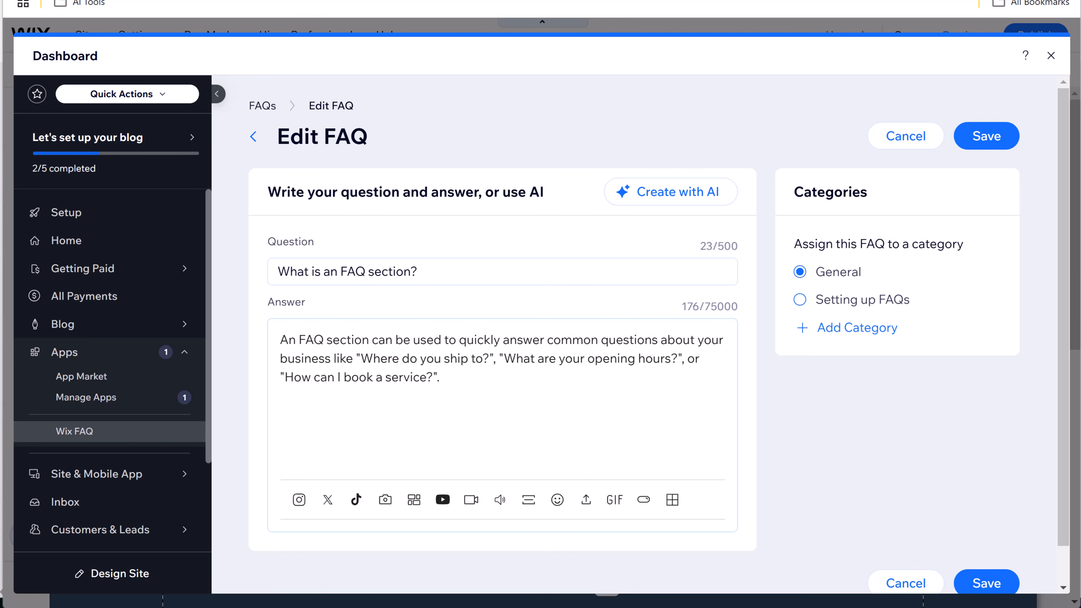
triple_click(378, 271)
text(What inspired Ashton to start traveling?)
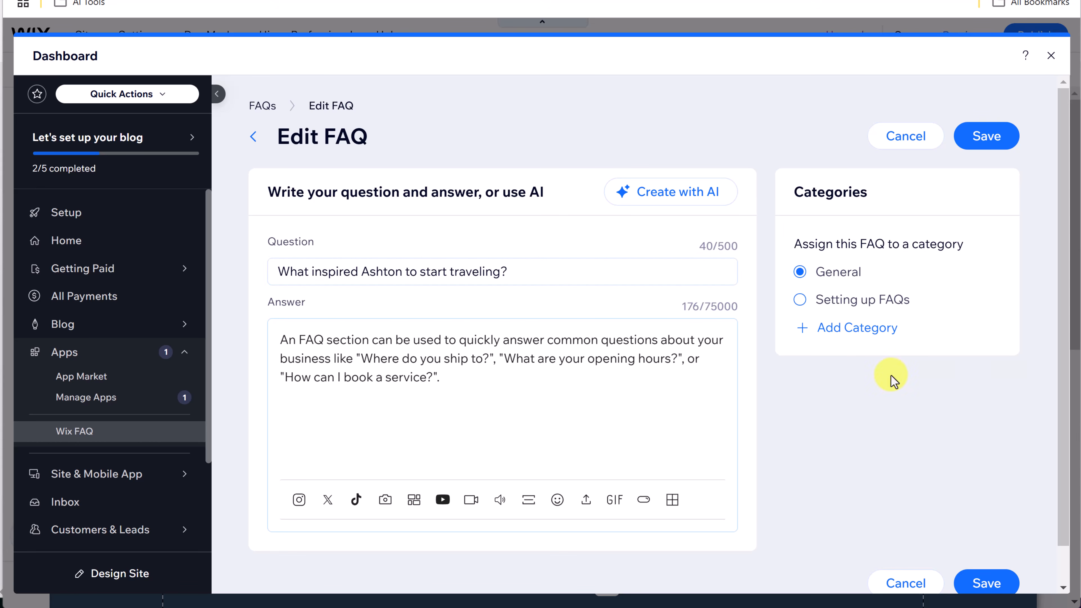
- Replace the answer with the copied paragraph starting "It all started with a spontaneous road trip" and save the FAQ
triple_click(437, 377)
key(ctrl+v)
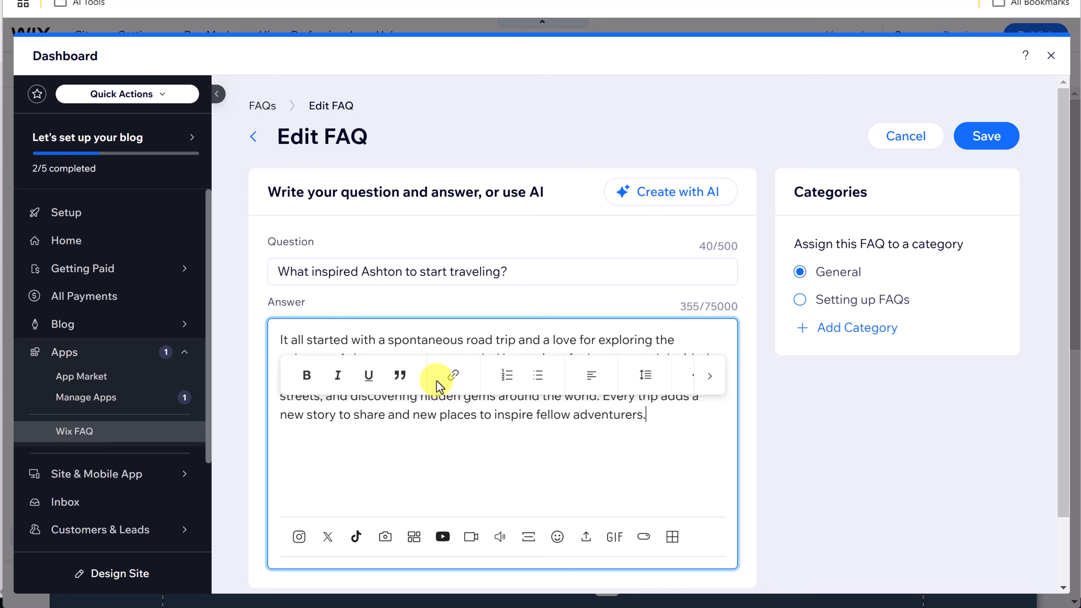
click(496, 451)
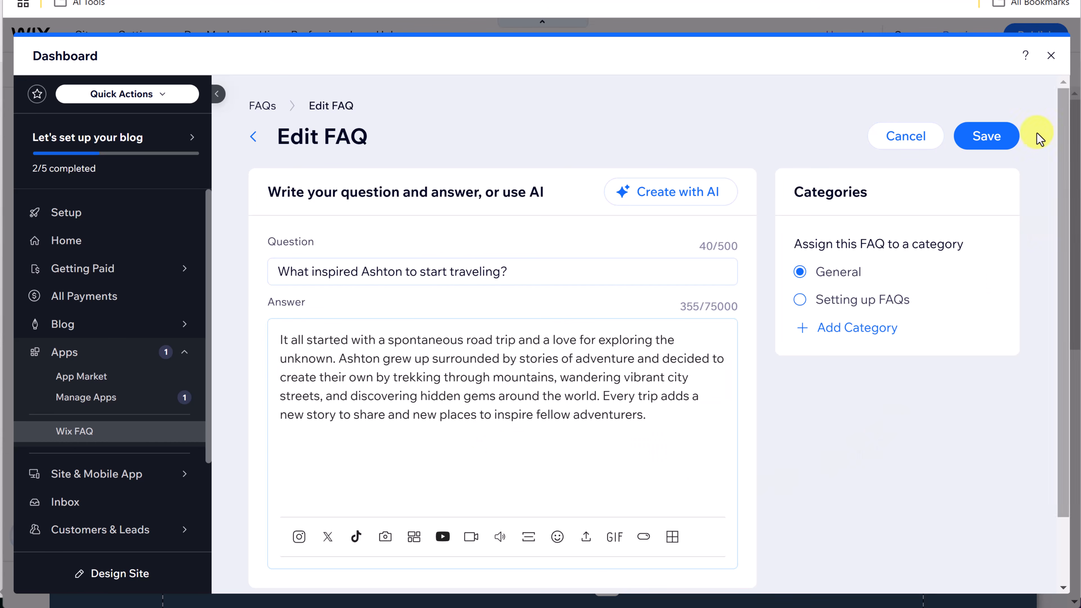
click(1002, 135)
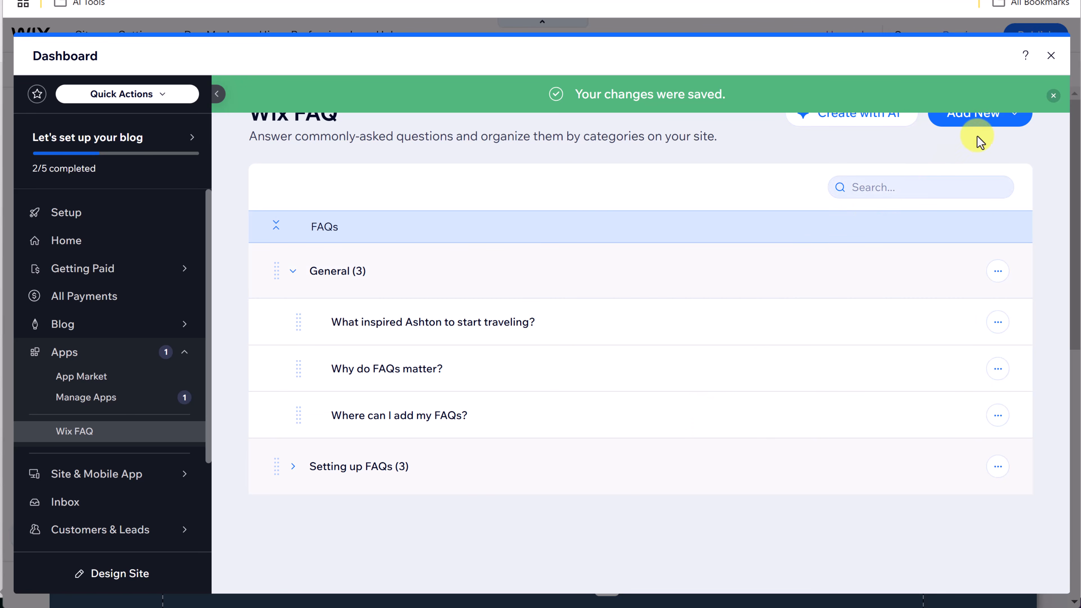
click(1053, 95)
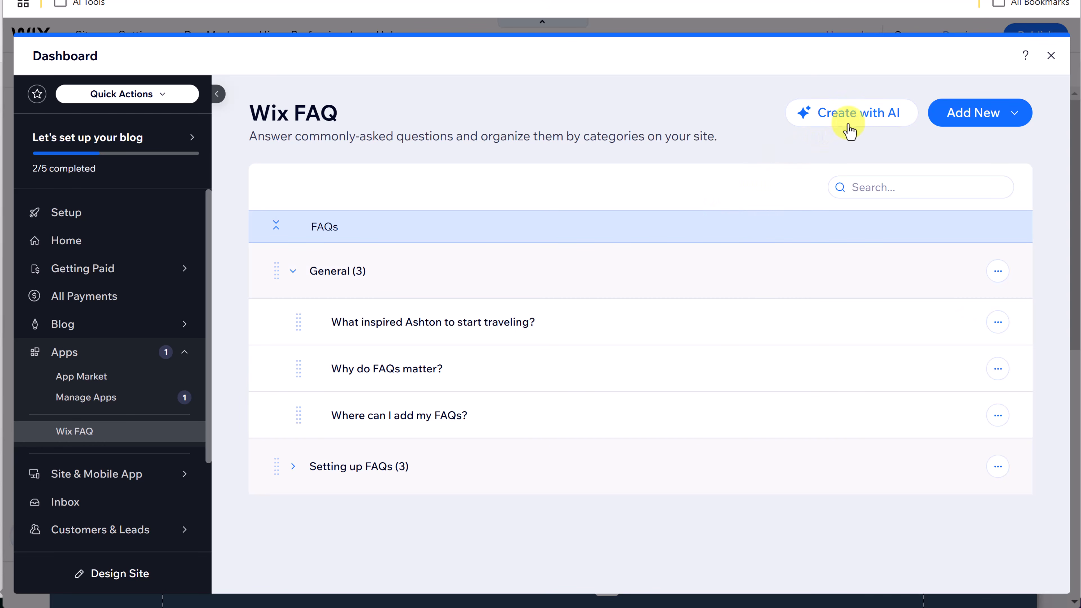
- Look at creating FAQs with the AI assistant, and return to the FAQs page in the editor
click(868, 127)
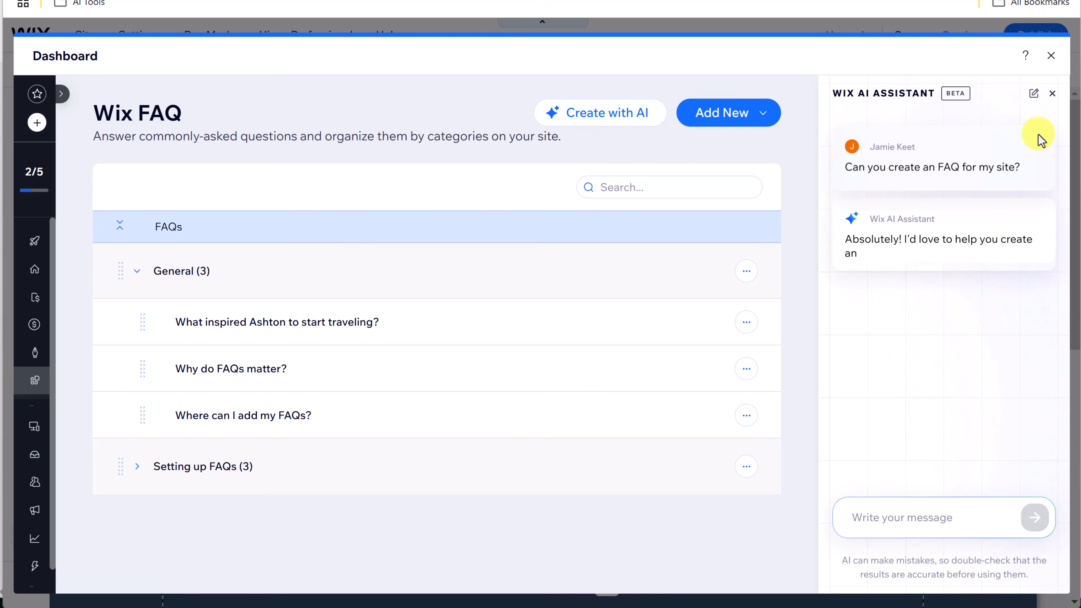
click(1053, 94)
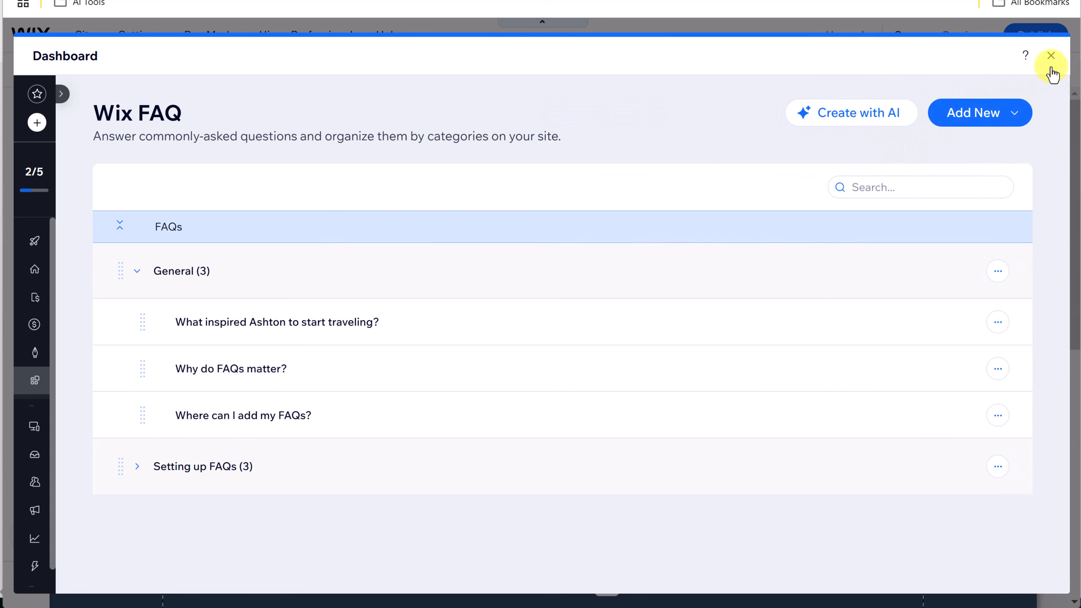
click(1051, 56)
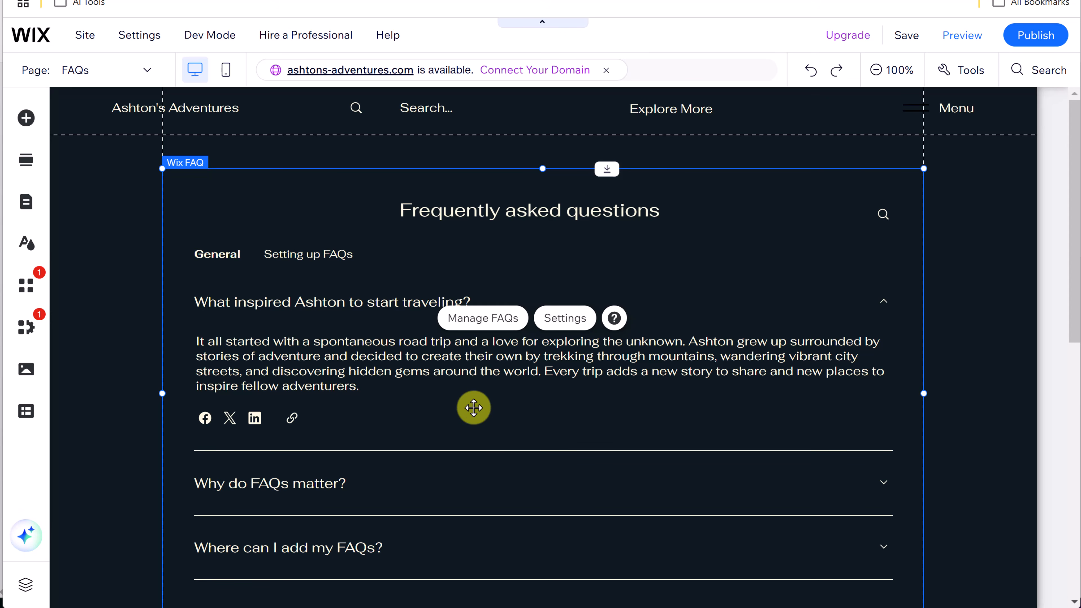
click(110, 440)
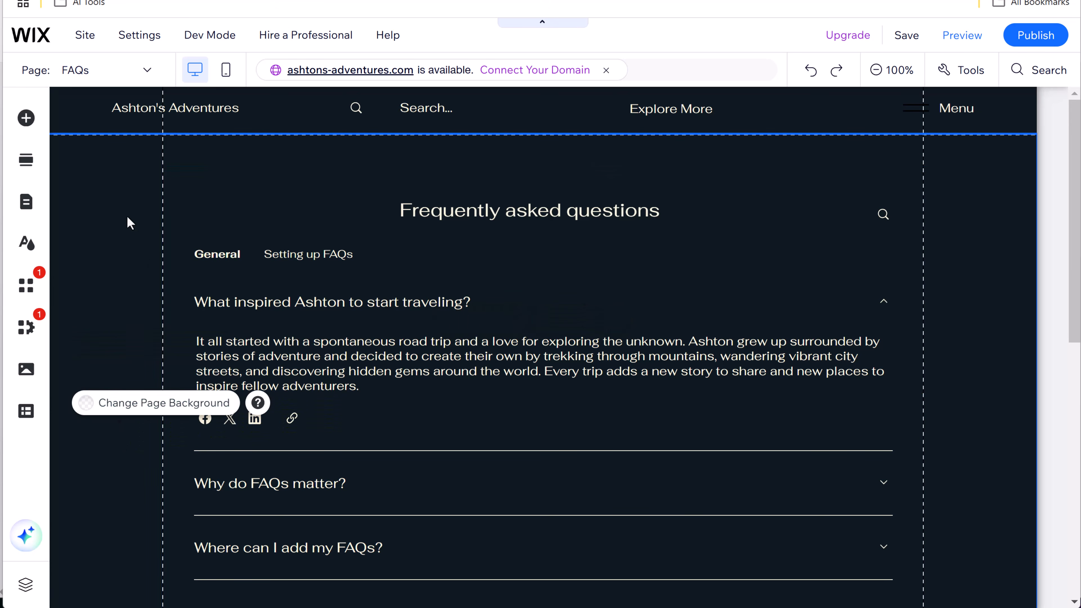
- View the page options available for the FAQs page in the site menu, including Delete, without choosing one
click(31, 211)
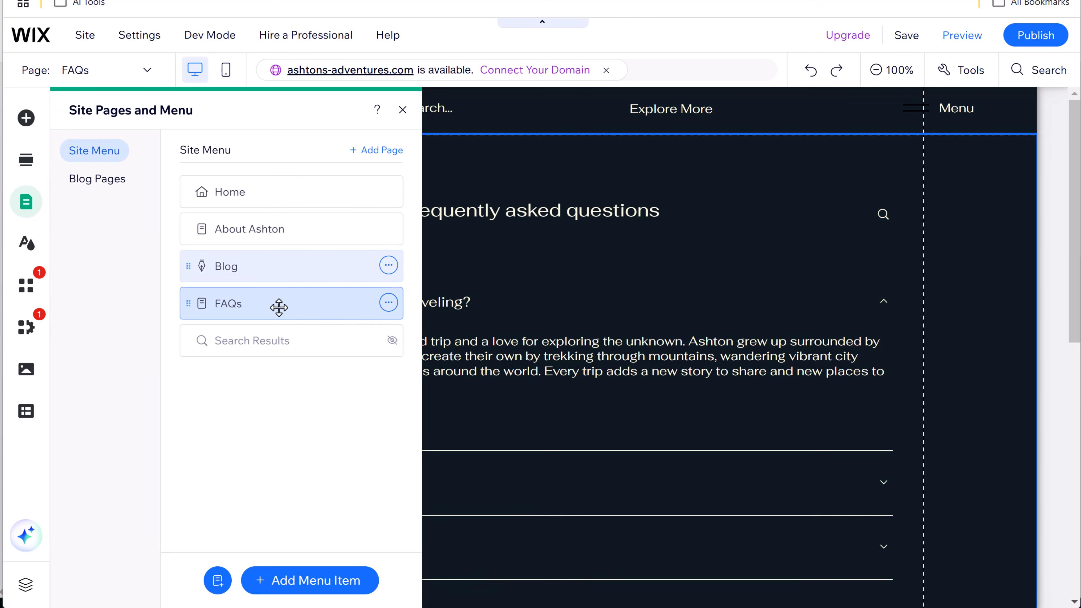
click(388, 304)
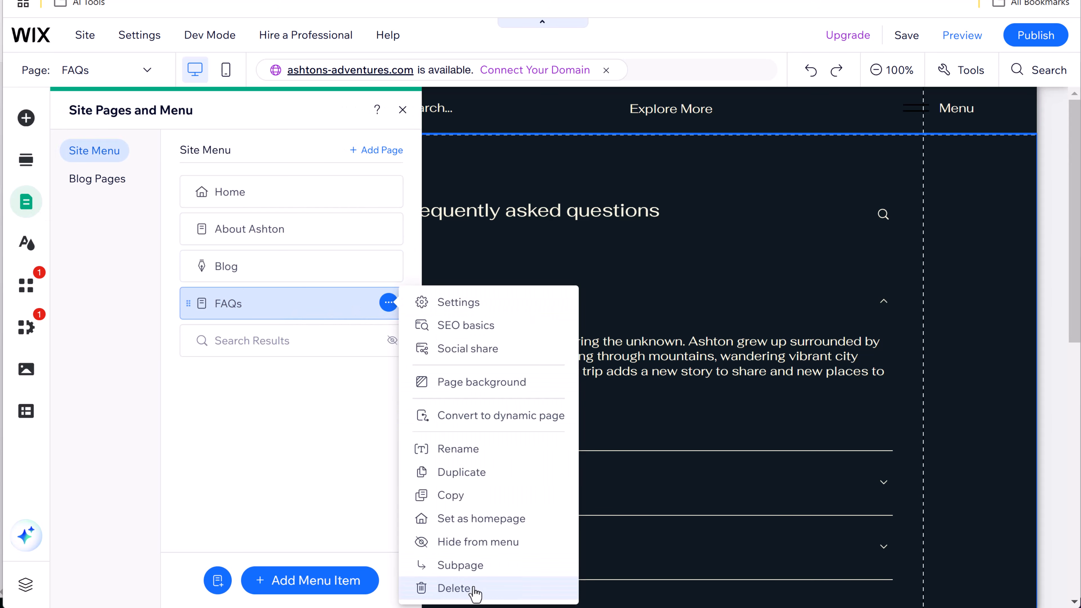
click(242, 450)
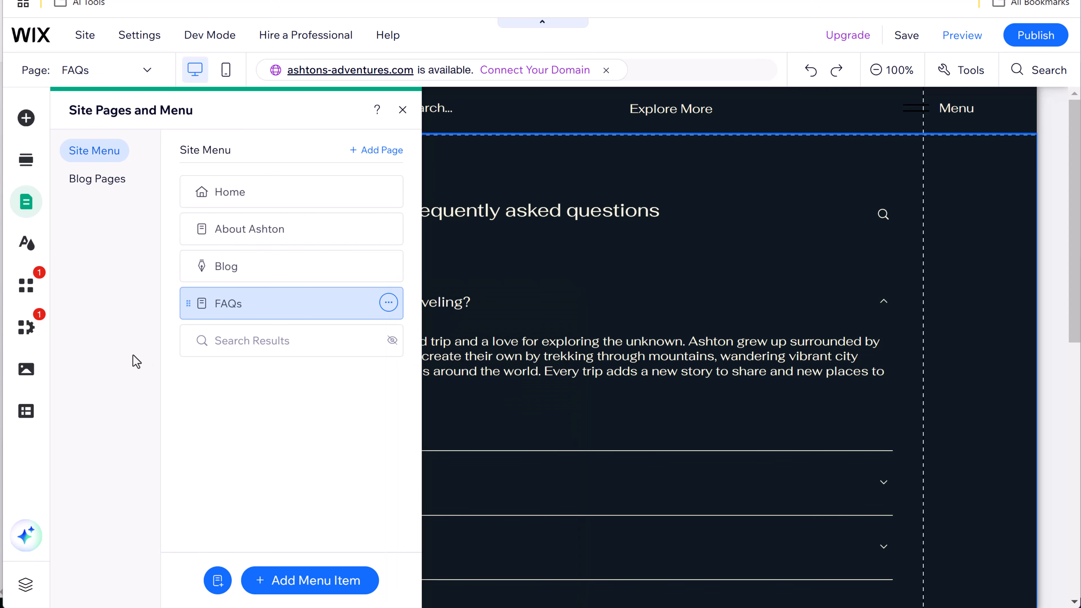
- Open the Wix Blog management overview and bring the latest published posts into view
click(27, 327)
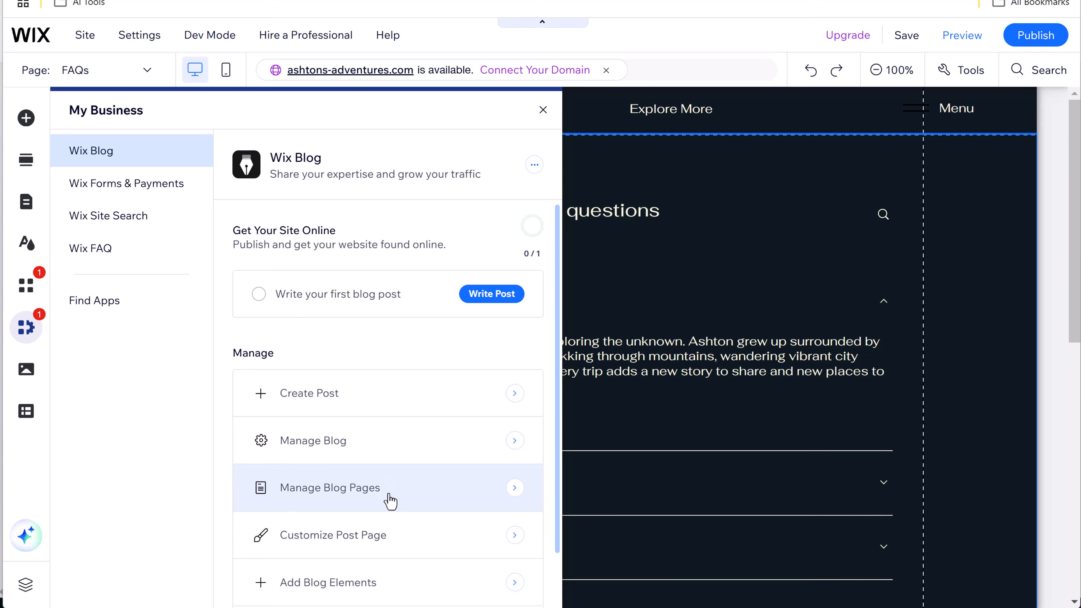
click(390, 457)
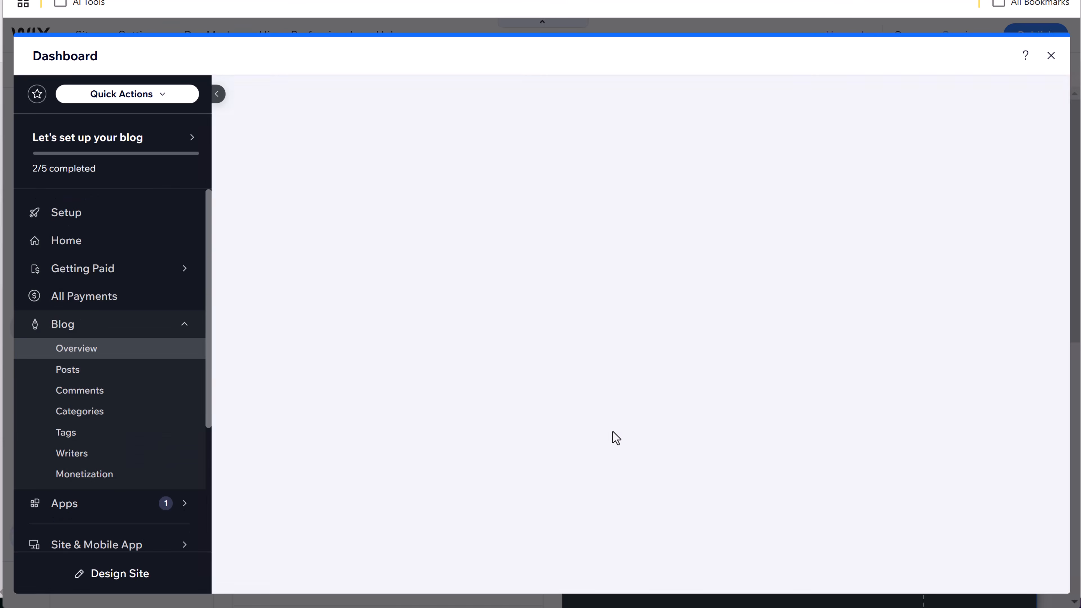
scroll(562, 428, down, 4)
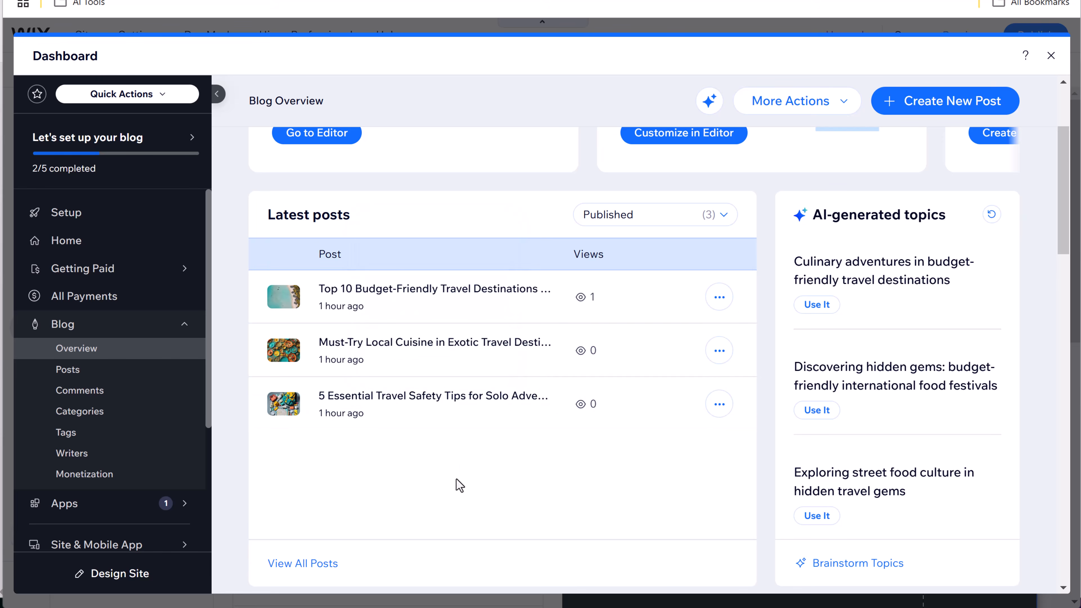
- Open the post "Top 10 Budget-Friendly Travel Destinations for Adventure Seekers", look through its content, and leave without publishing changes
click(443, 290)
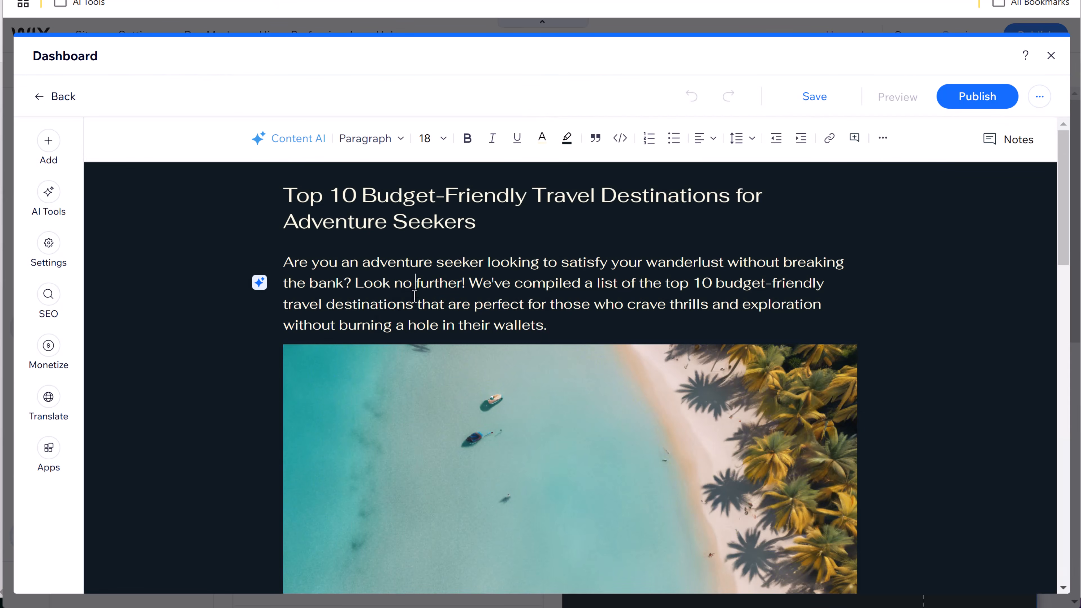
scroll(415, 307, down, 2)
scroll(421, 324, down, 10)
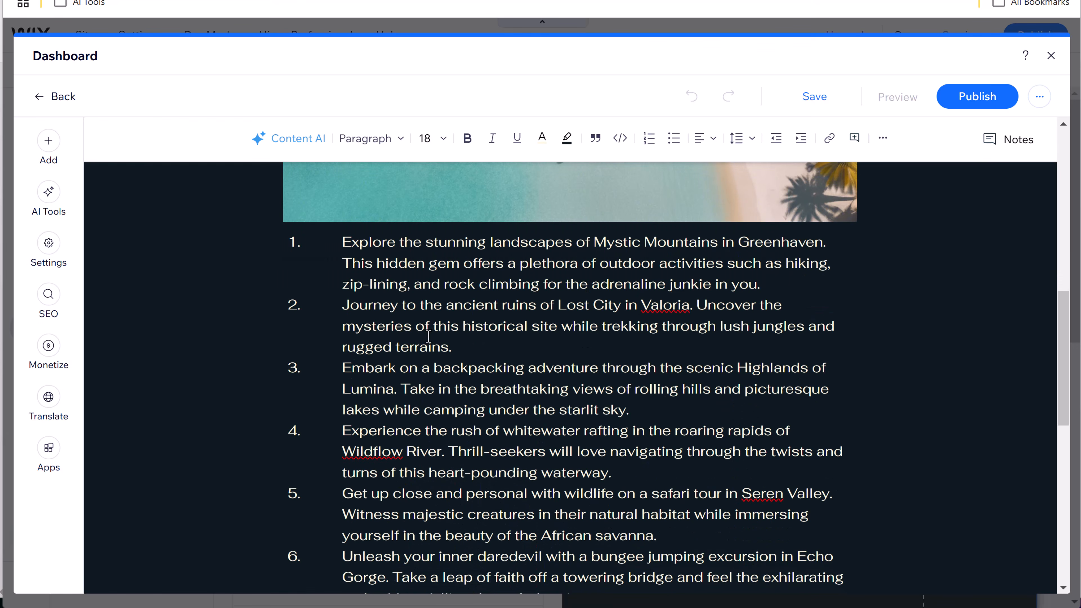
scroll(431, 345, up, 10)
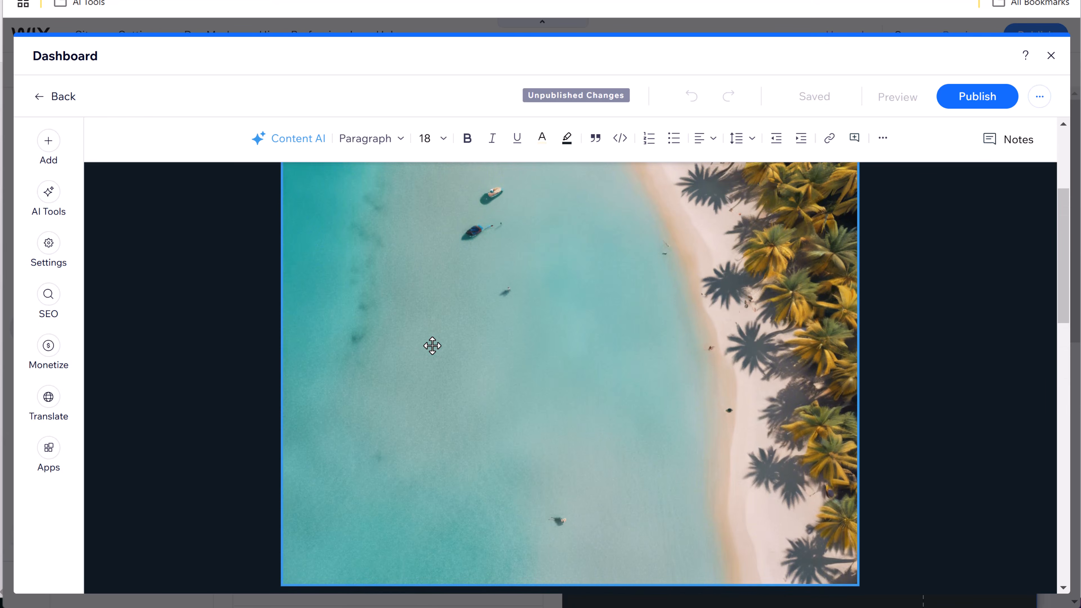
click(416, 231)
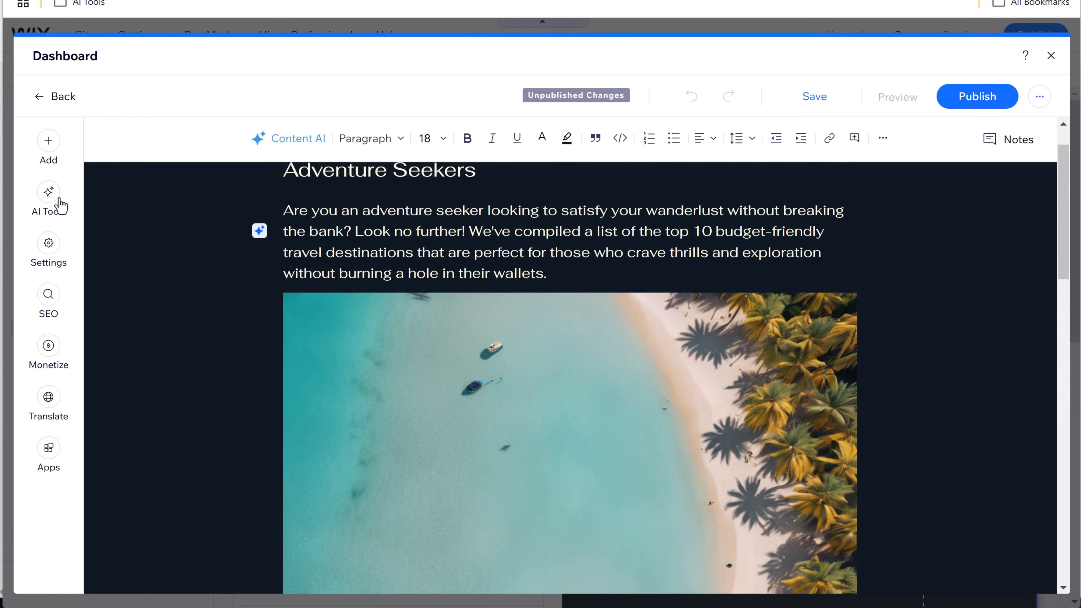
click(40, 105)
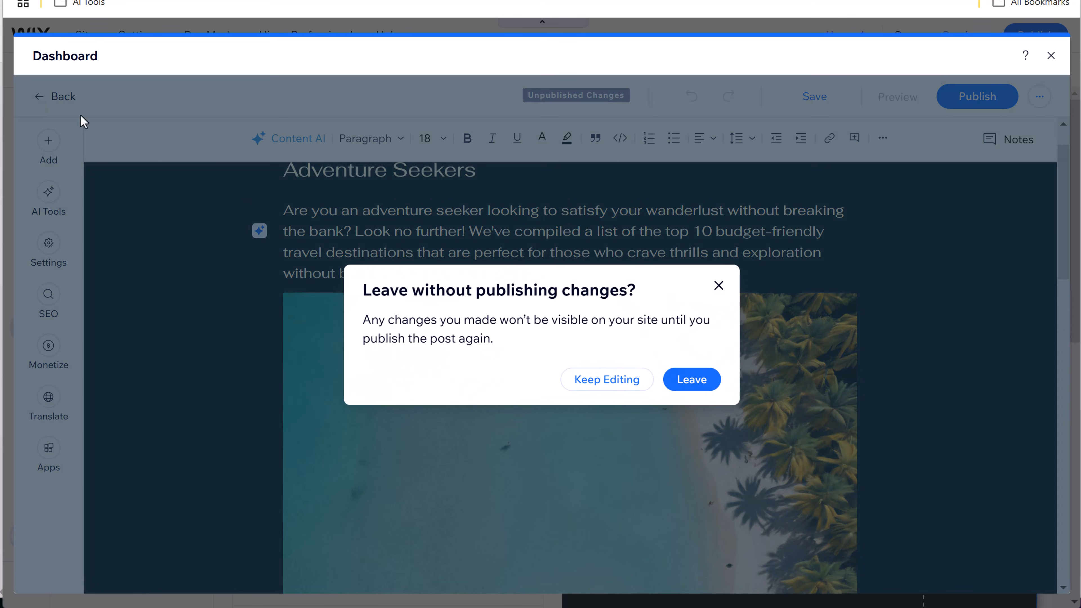
click(690, 385)
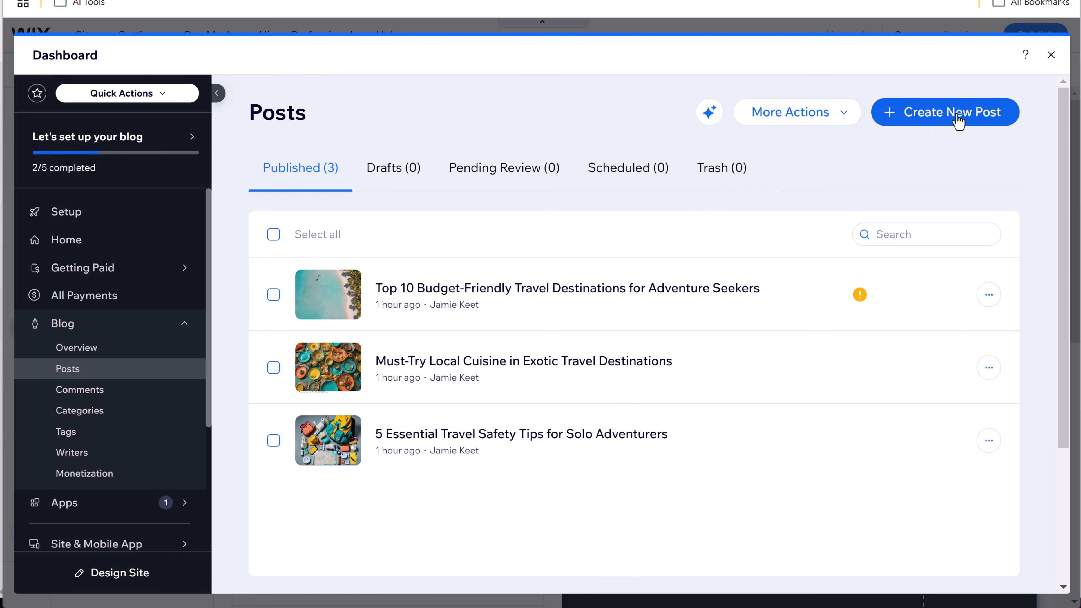
- Create a new blog post with AI, describing the topic as "top 5 hiking trials around Vancouver"
click(843, 124)
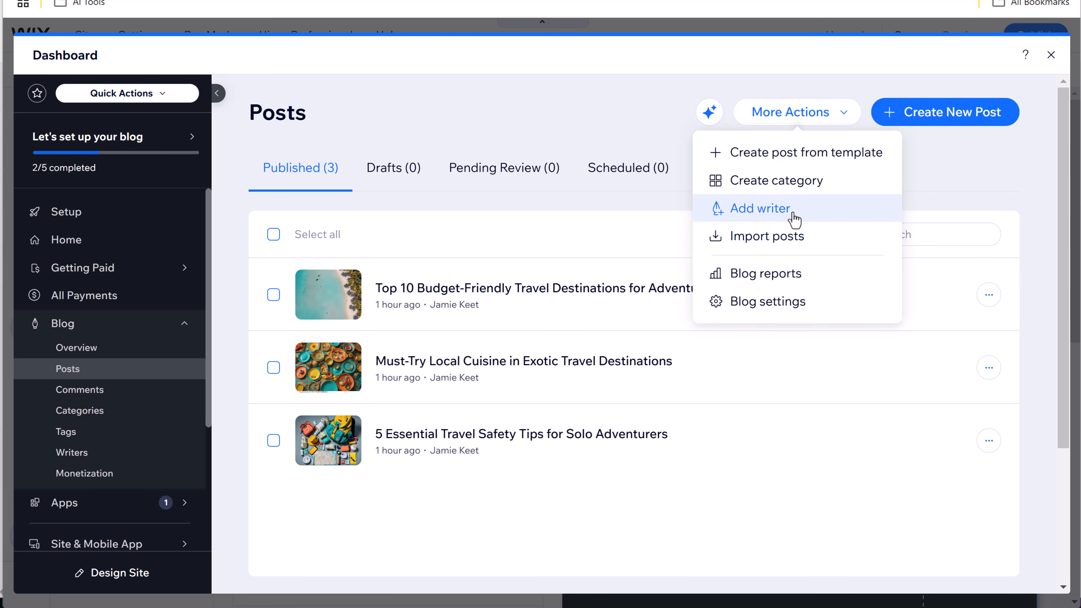
click(942, 123)
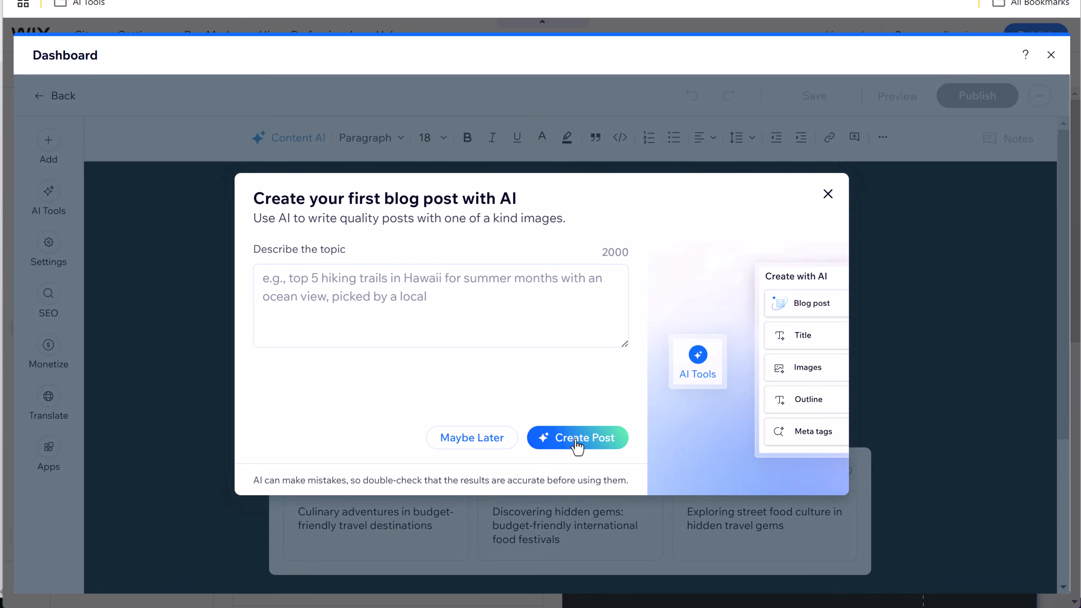
click(593, 449)
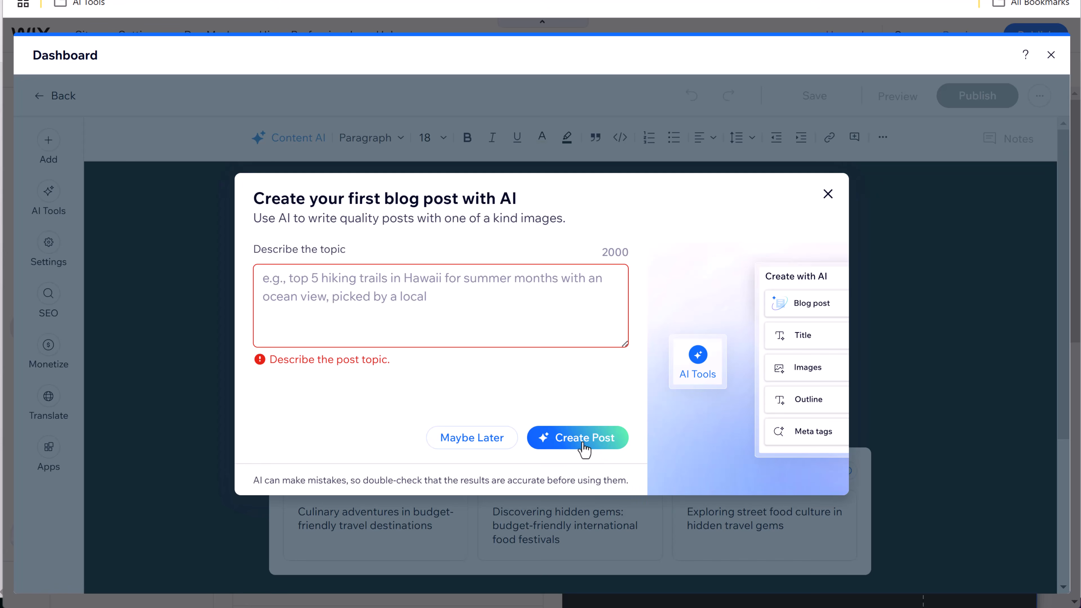
click(405, 280)
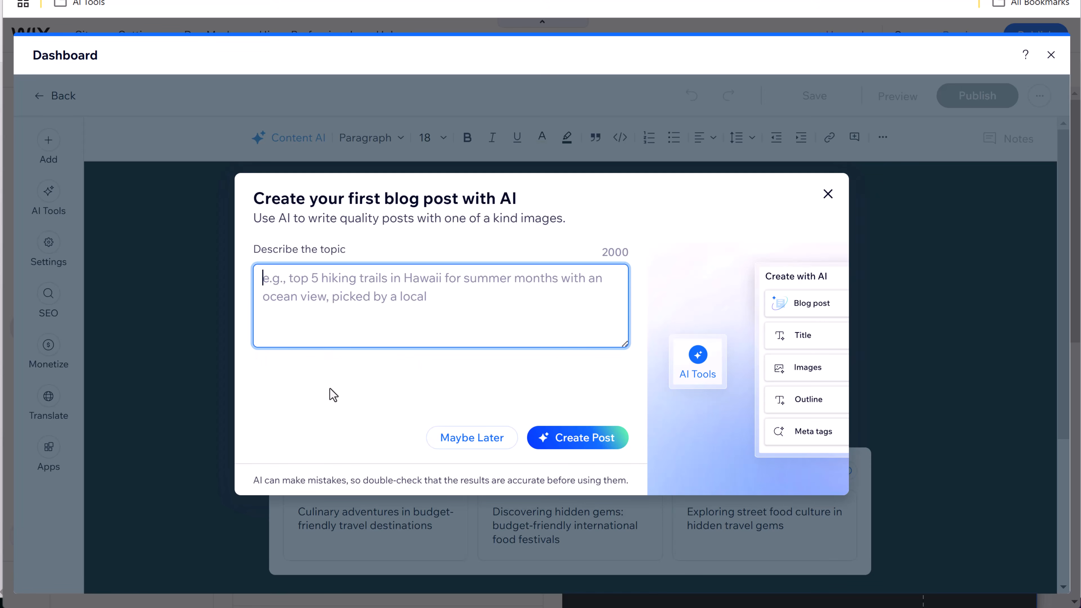
text(top 5 hiking trials around Vancouver)
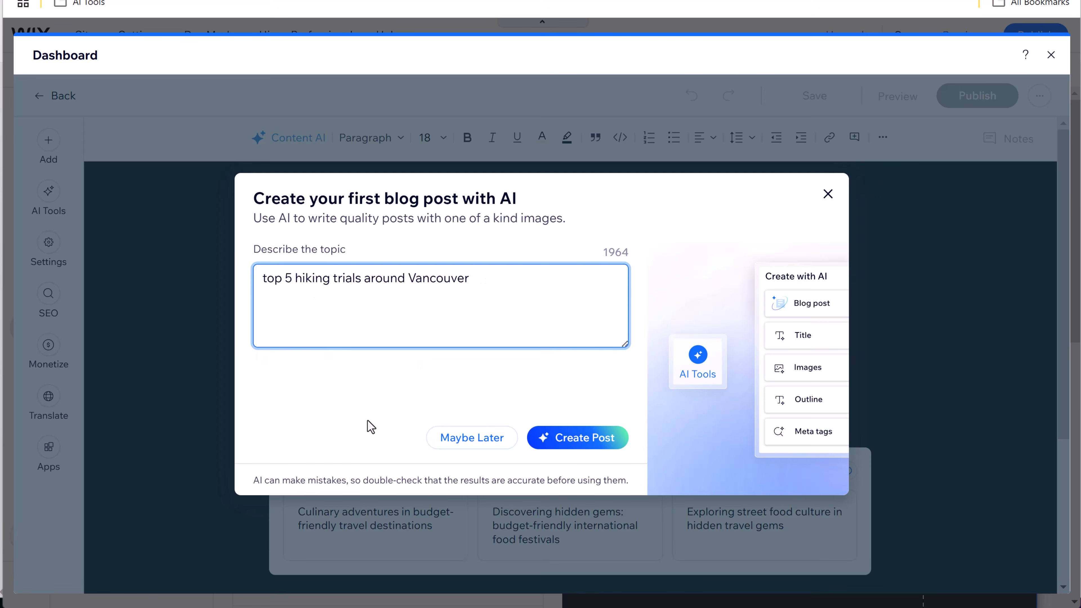
click(591, 445)
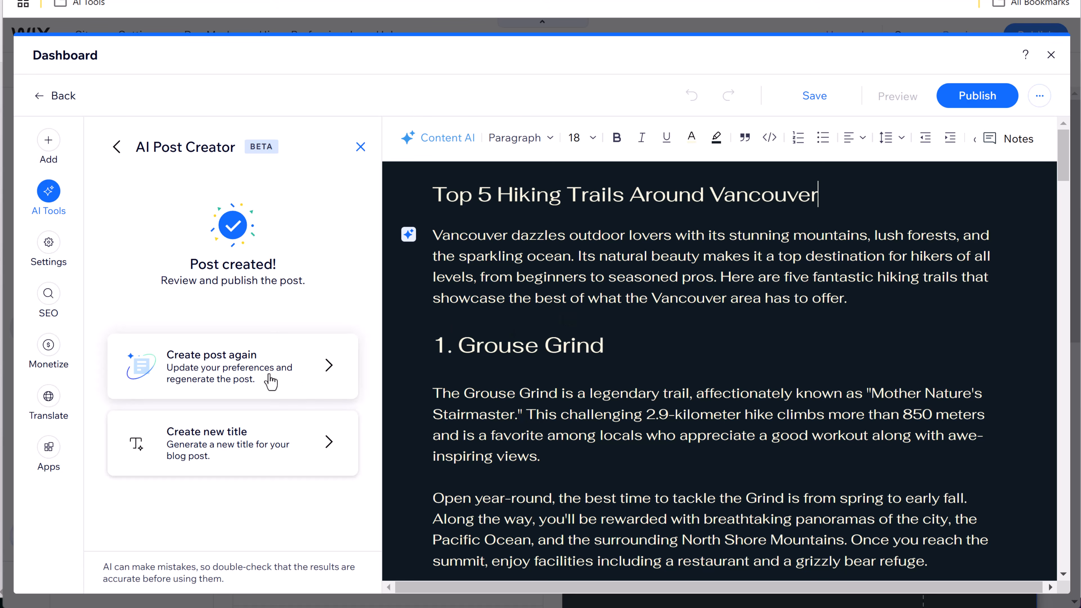
- Review the text and images in the sections of the AI-generated Vancouver hiking post
scroll(591, 415, down, 8)
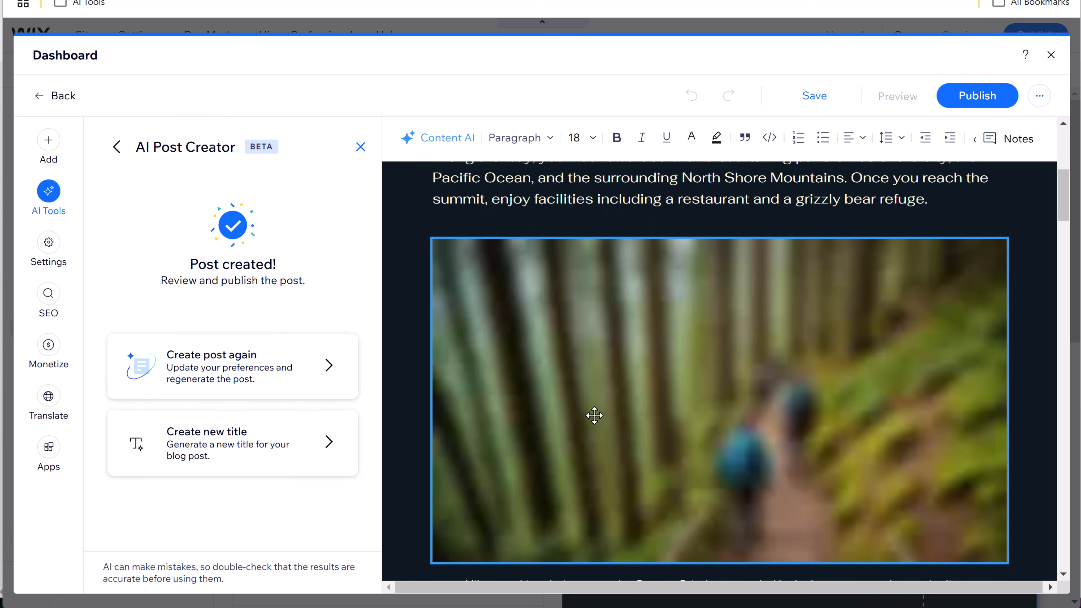
scroll(614, 426, up, 2)
scroll(570, 411, down, 12)
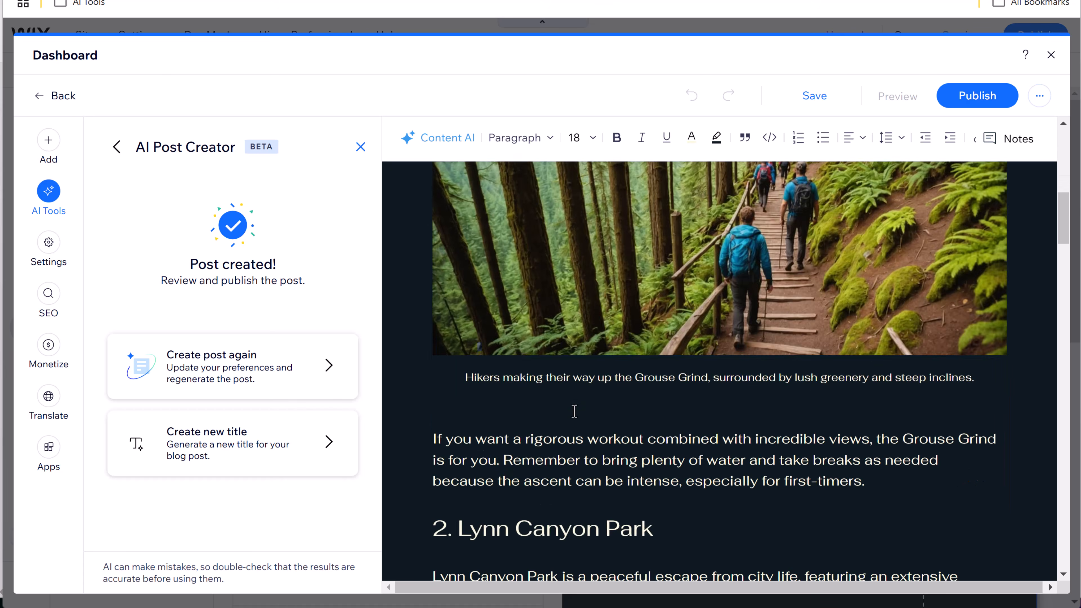
scroll(575, 413, down, 18)
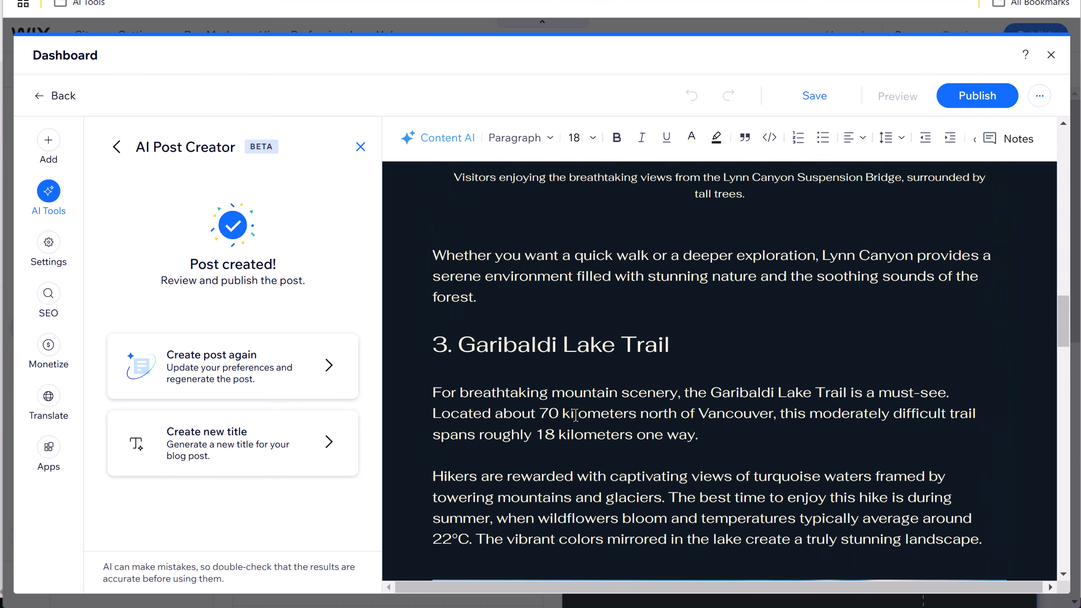
scroll(578, 415, down, 12)
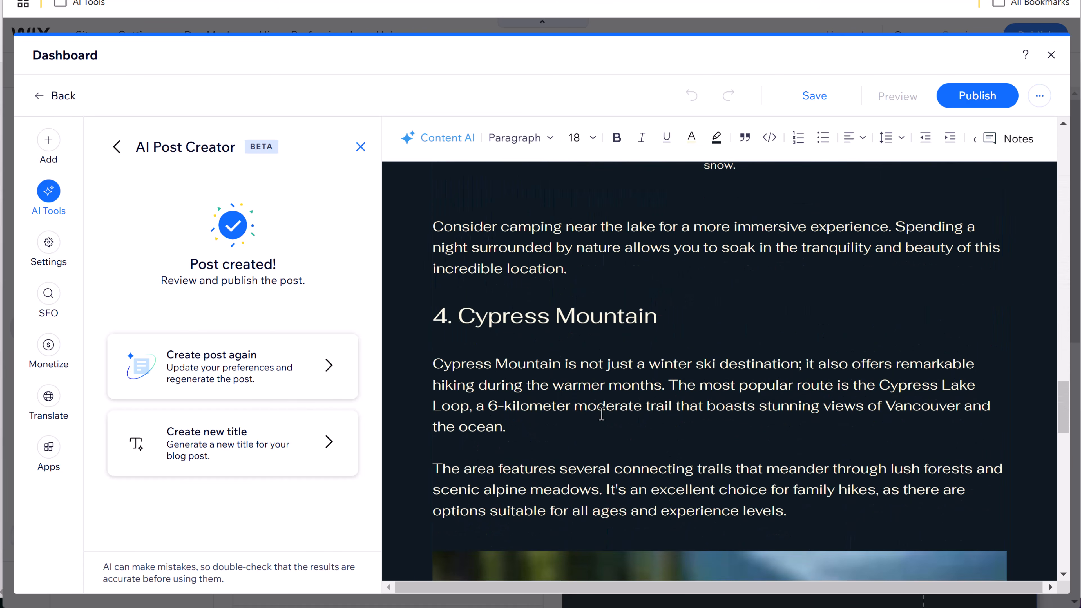
scroll(624, 406, down, 8)
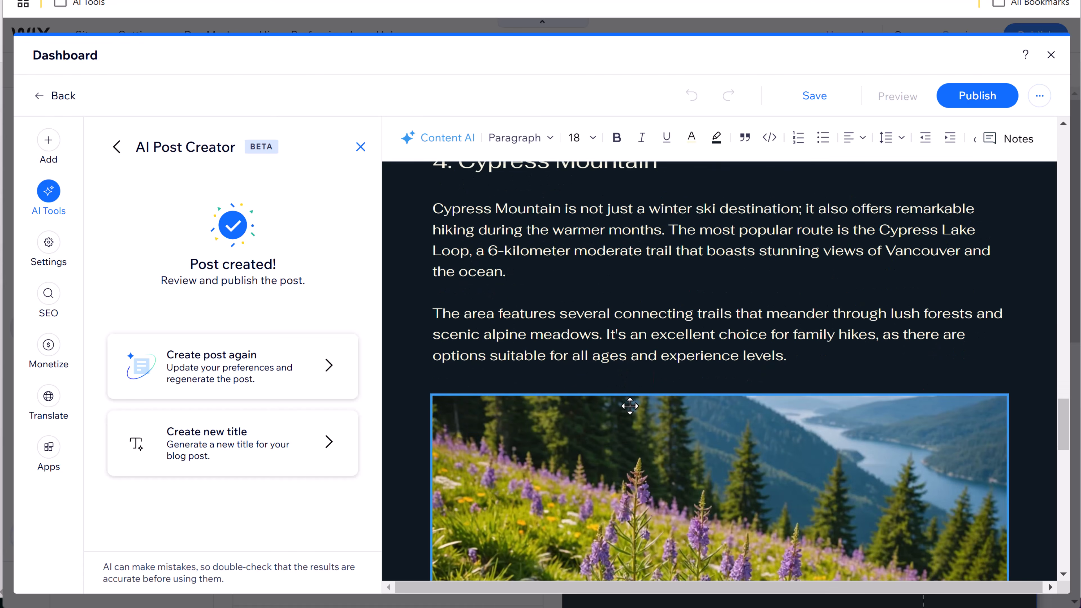
scroll(632, 402, up, 20)
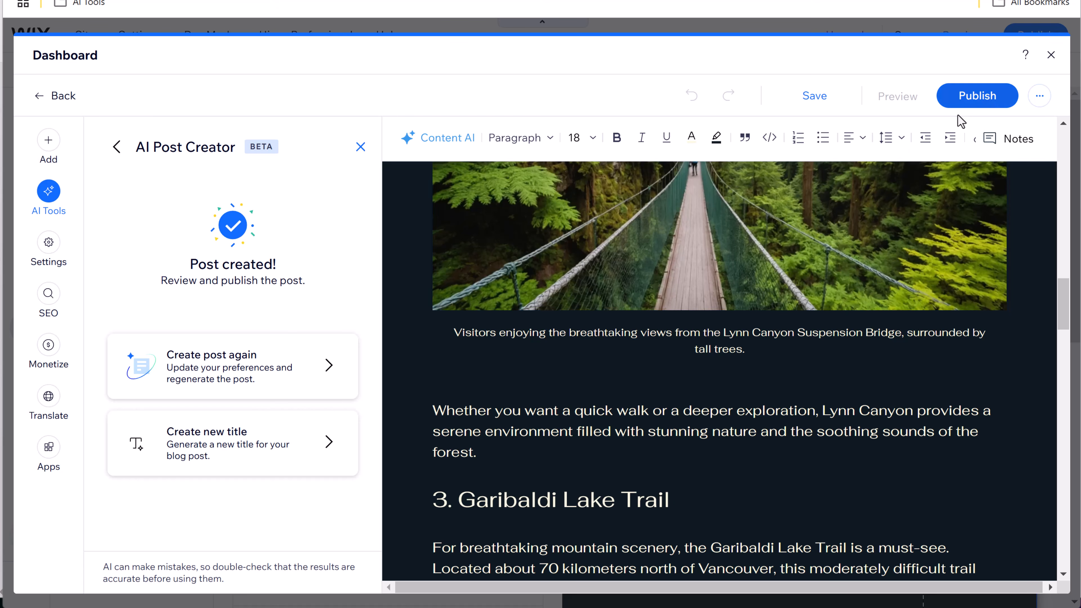
- Publish the Vancouver hiking post and return from the blog dashboard to the site editor
click(986, 105)
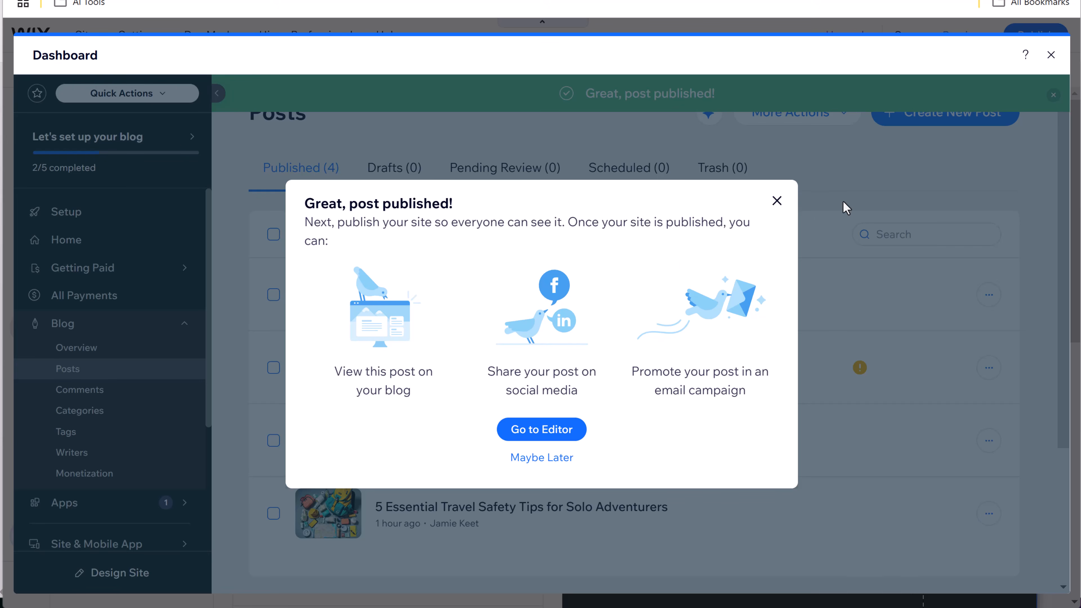
click(777, 201)
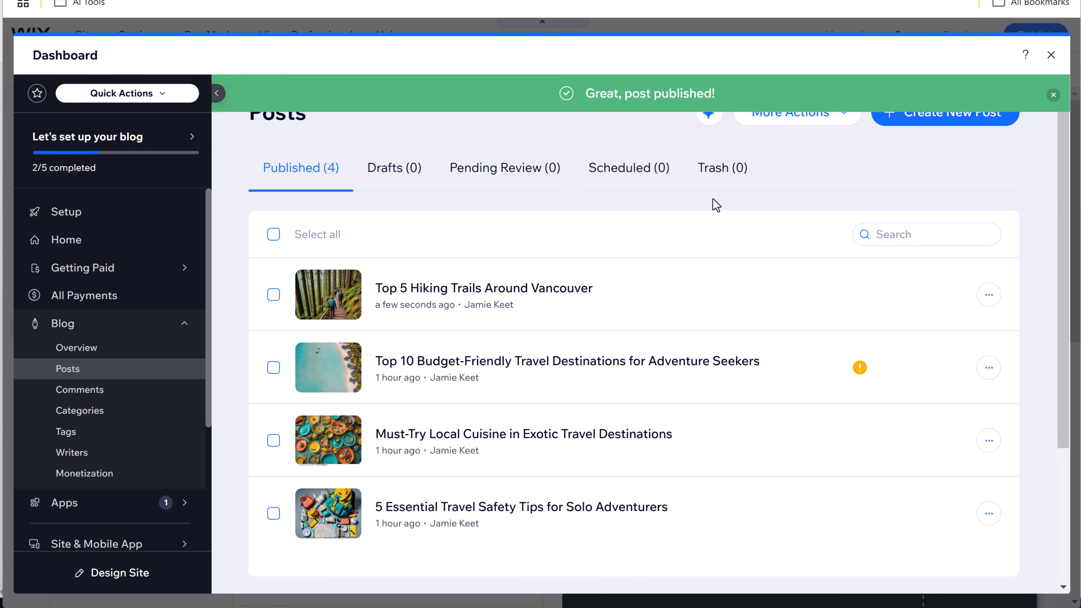
click(1053, 95)
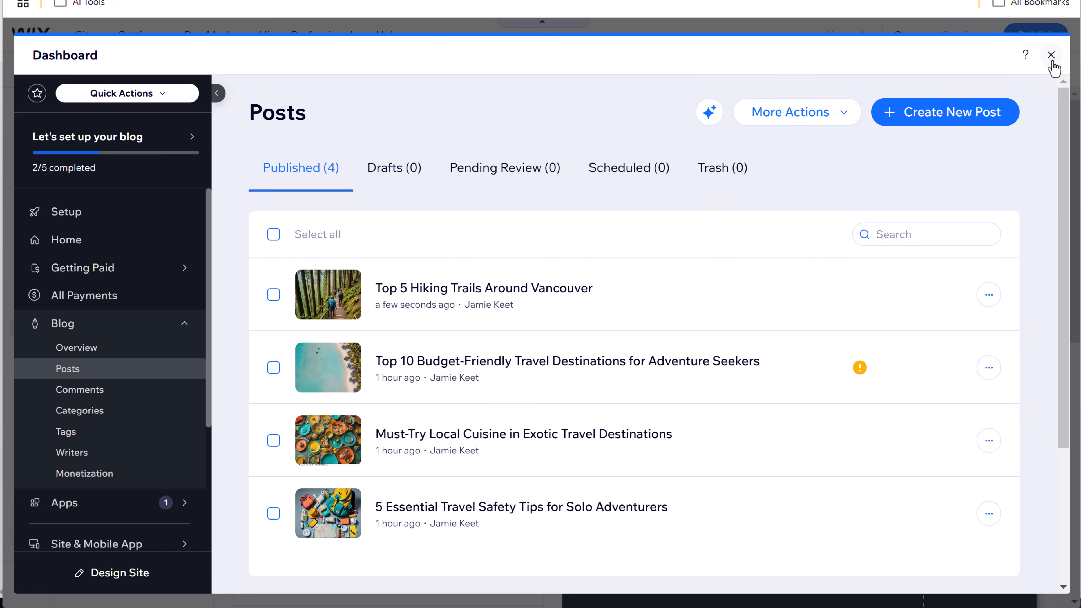
click(1052, 60)
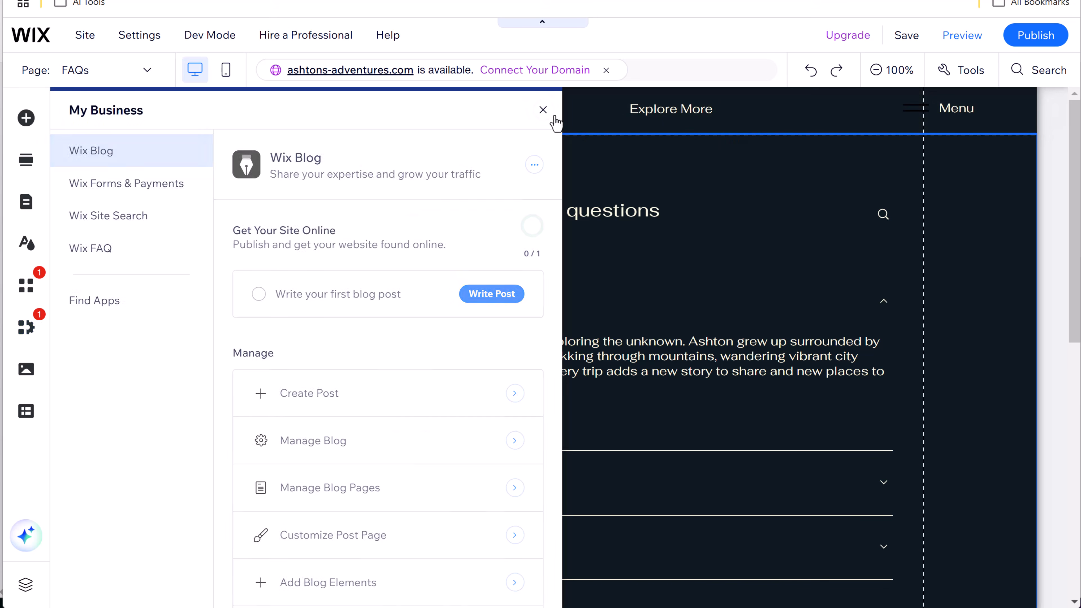
click(543, 110)
- Preview the site, open "Top 5 Hiking Trails Around Vancouver" from the Blog page, and examine how the post displays
click(962, 35)
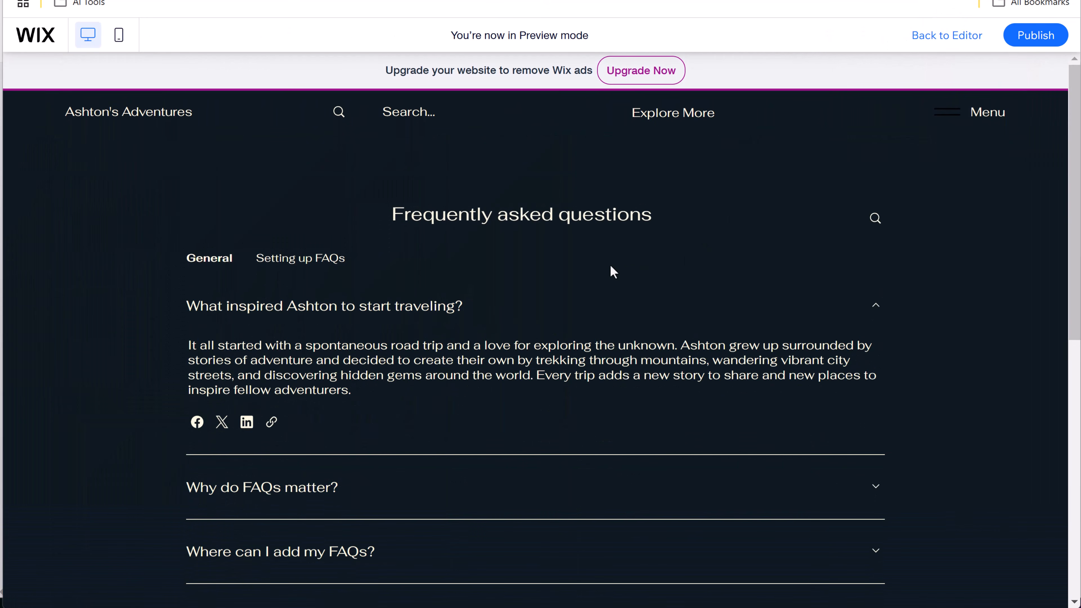
click(987, 113)
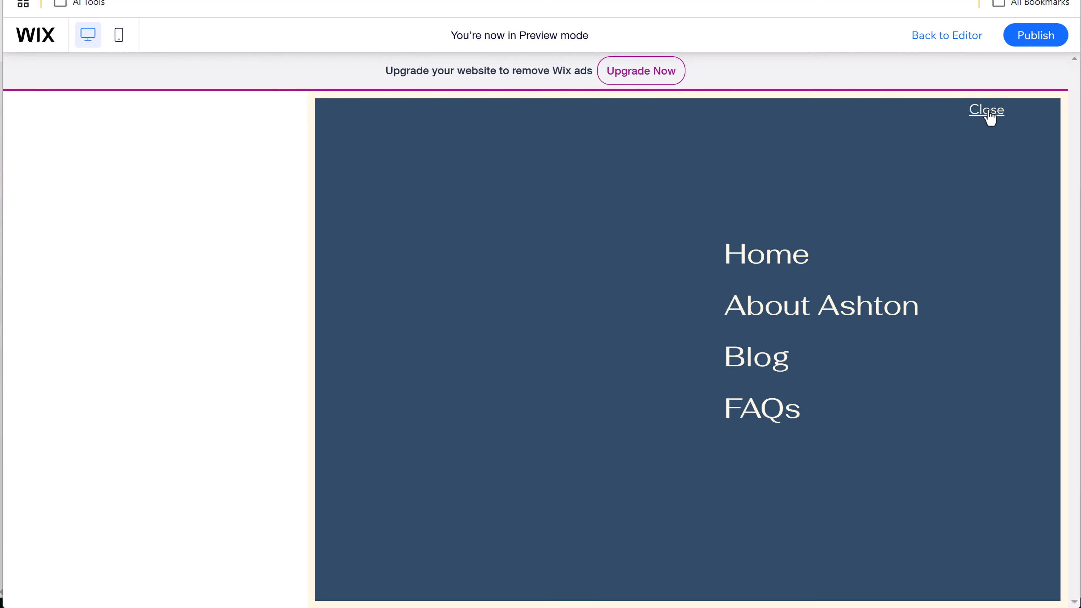
click(778, 366)
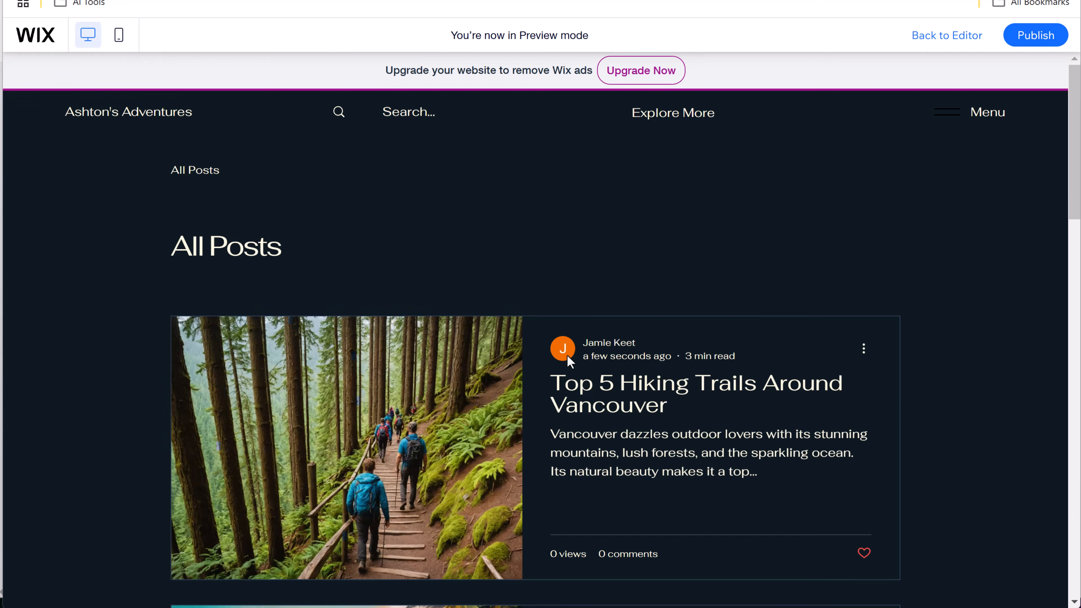
scroll(567, 355, down, 4)
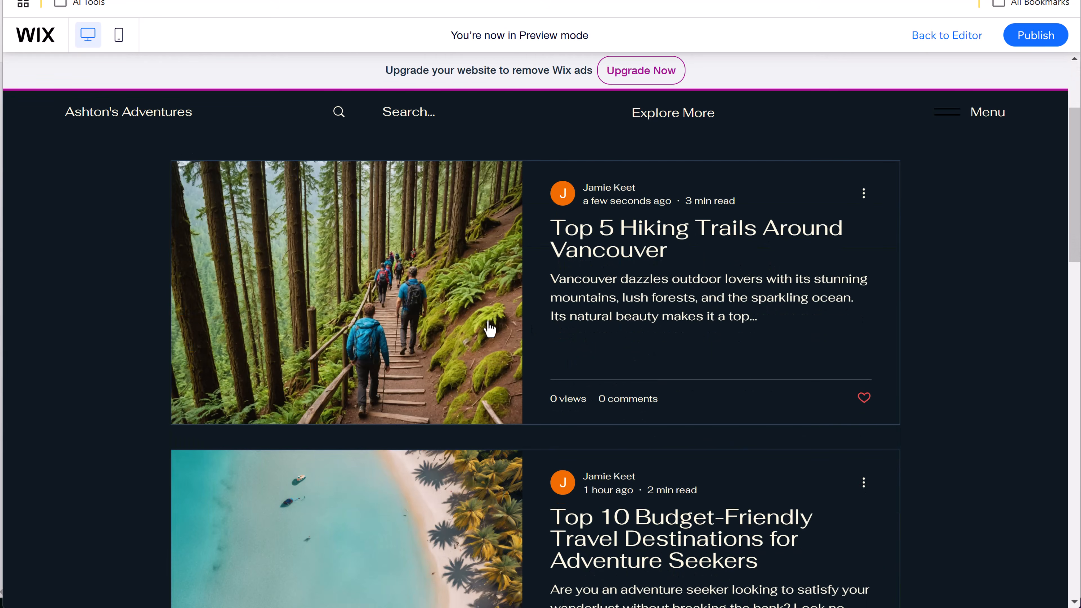
click(473, 306)
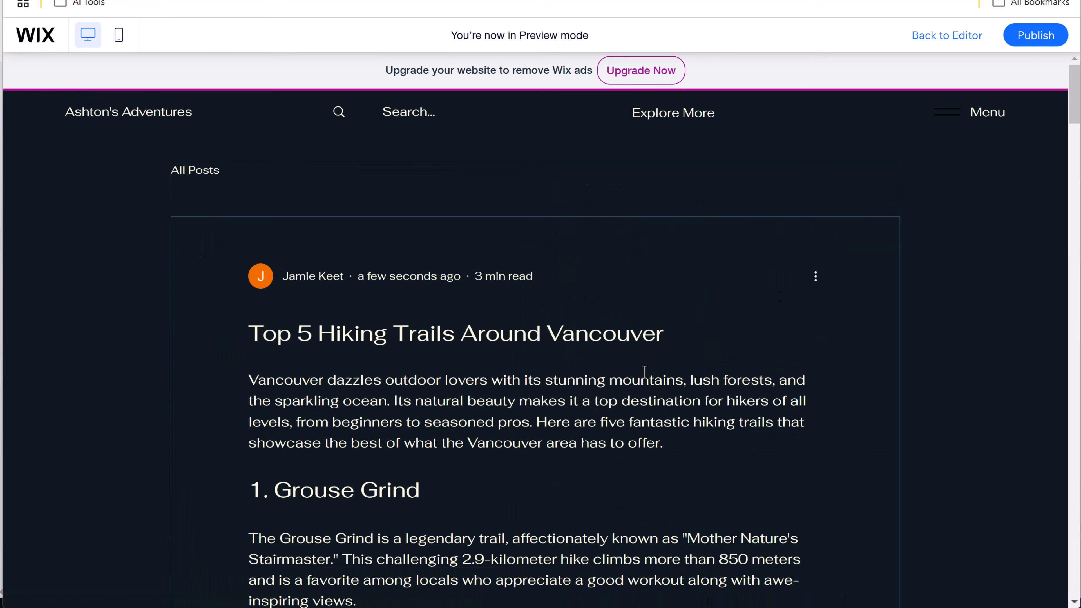
scroll(555, 330, down, 3)
scroll(536, 333, up, 3)
scroll(523, 323, down, 15)
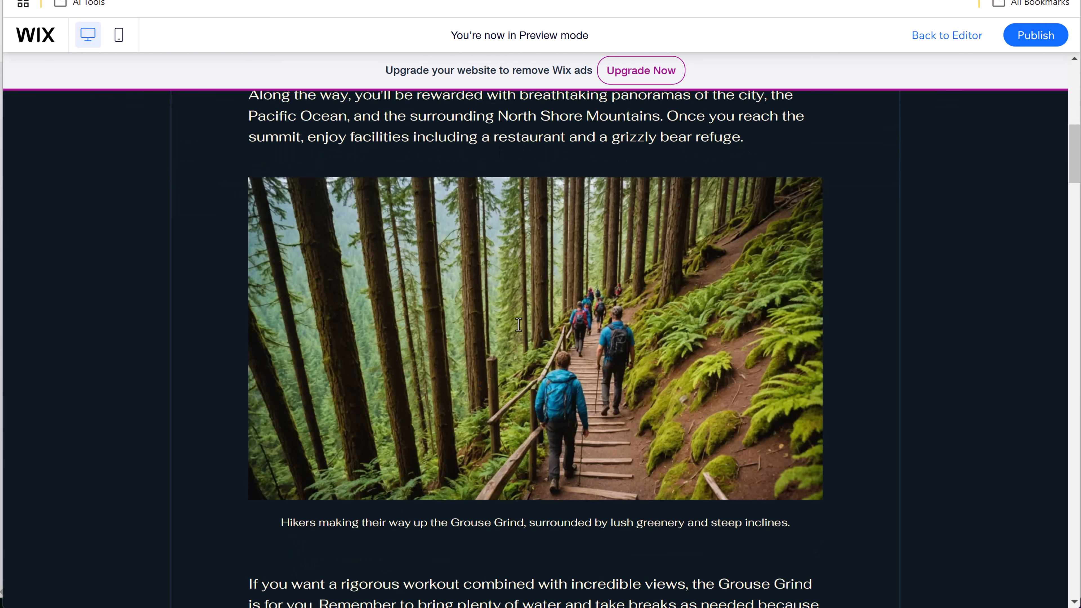
scroll(519, 325, down, 20)
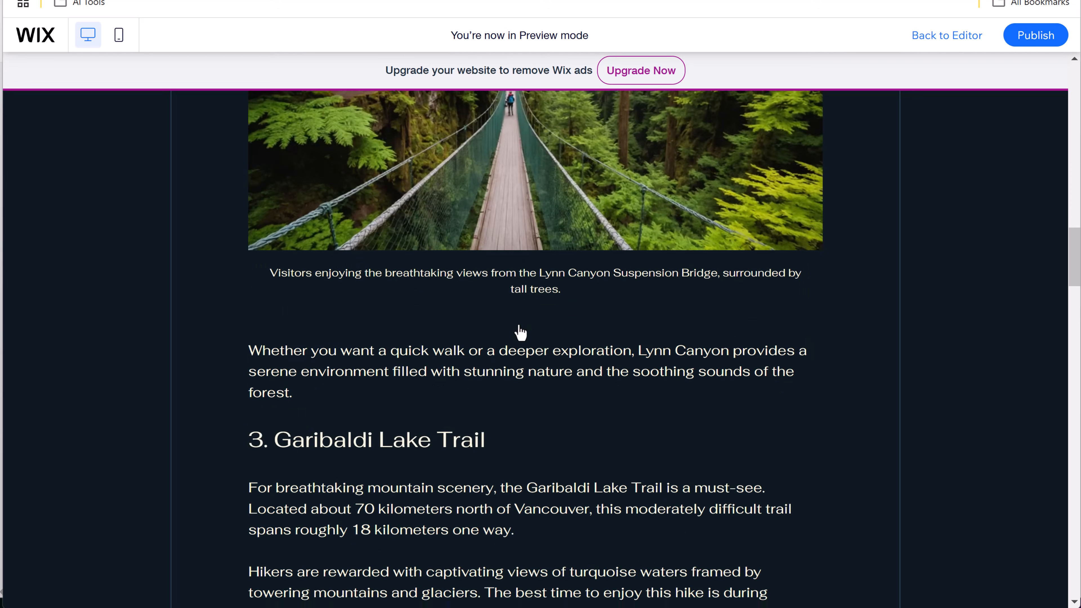
scroll(519, 325, down, 10)
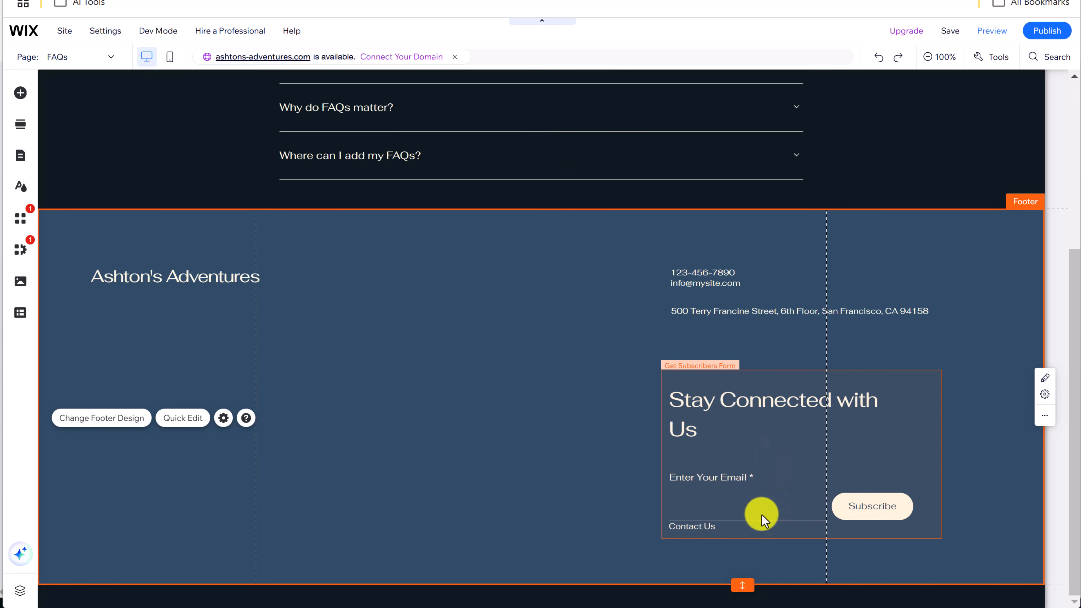
- Select the Get Subscribers form in the footer and open its settings
click(734, 504)
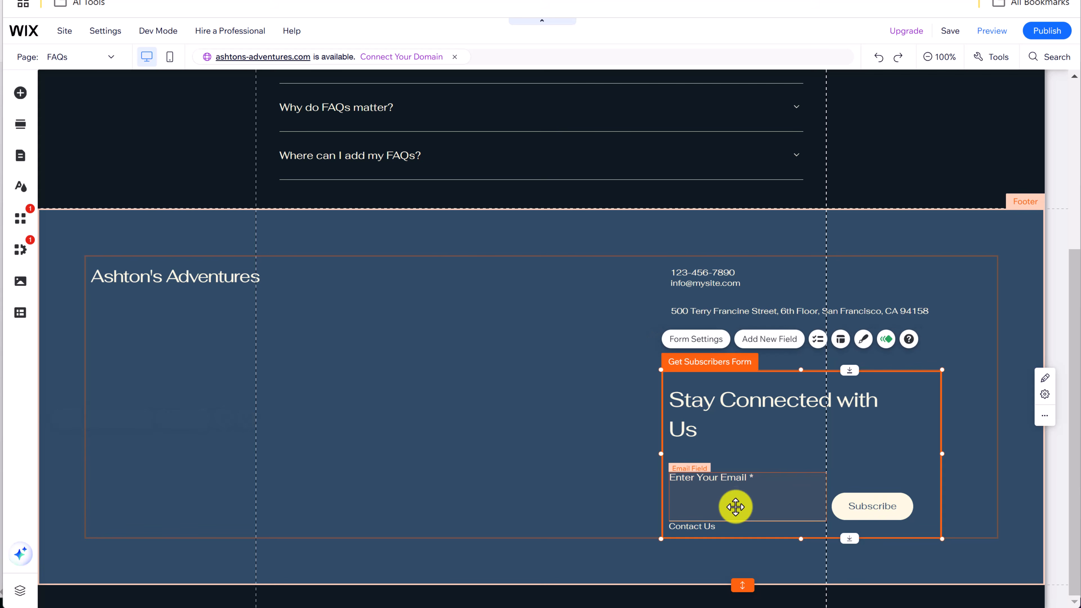
double_click(711, 359)
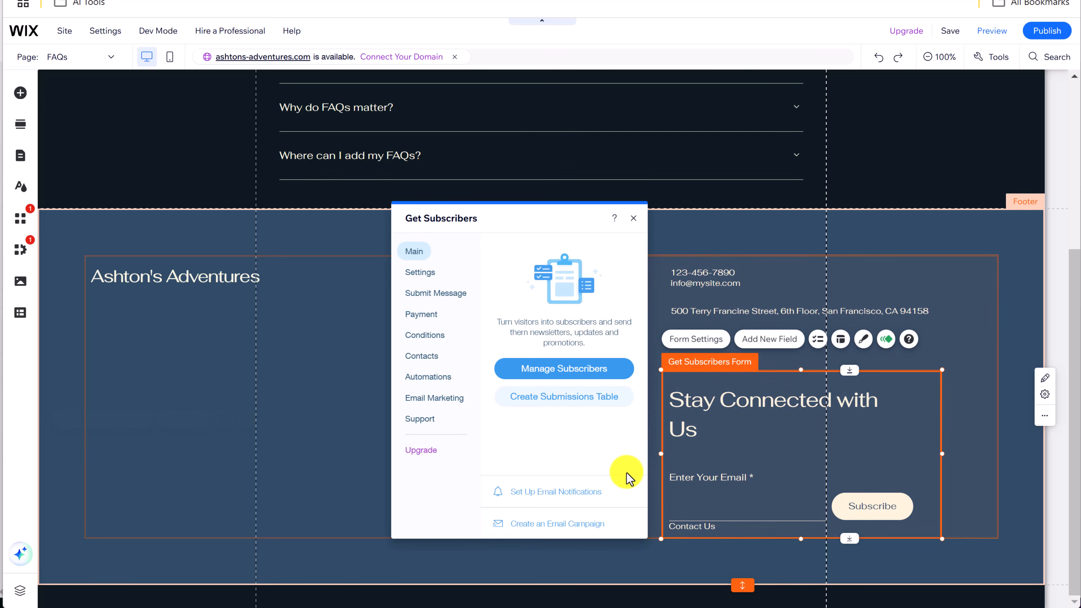
- Create a submissions table for the Get Subscribers form, dismiss the publishing notice, and open the table
click(593, 404)
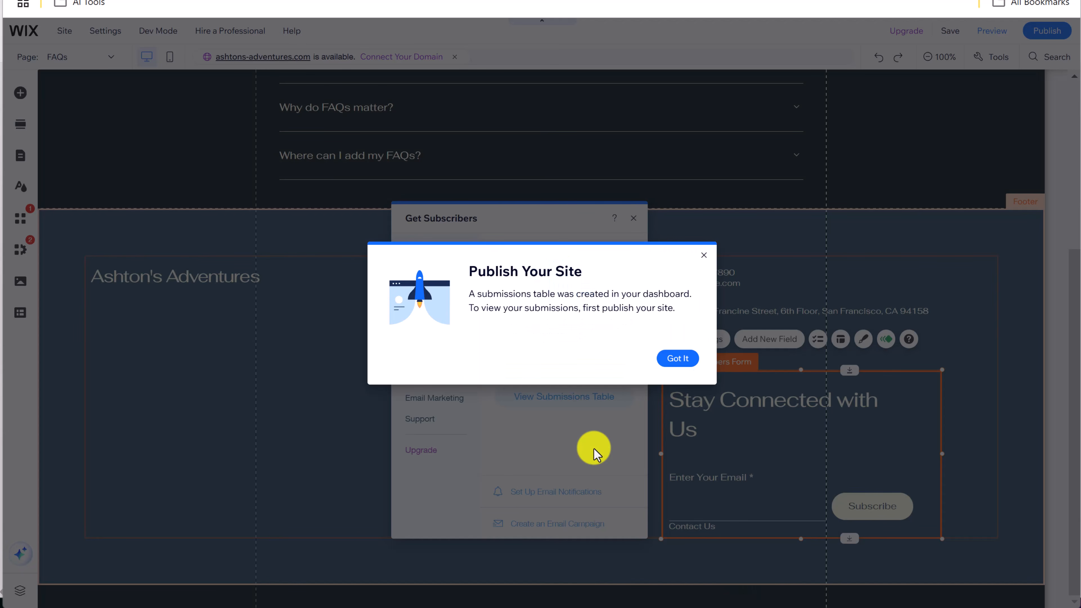
click(687, 362)
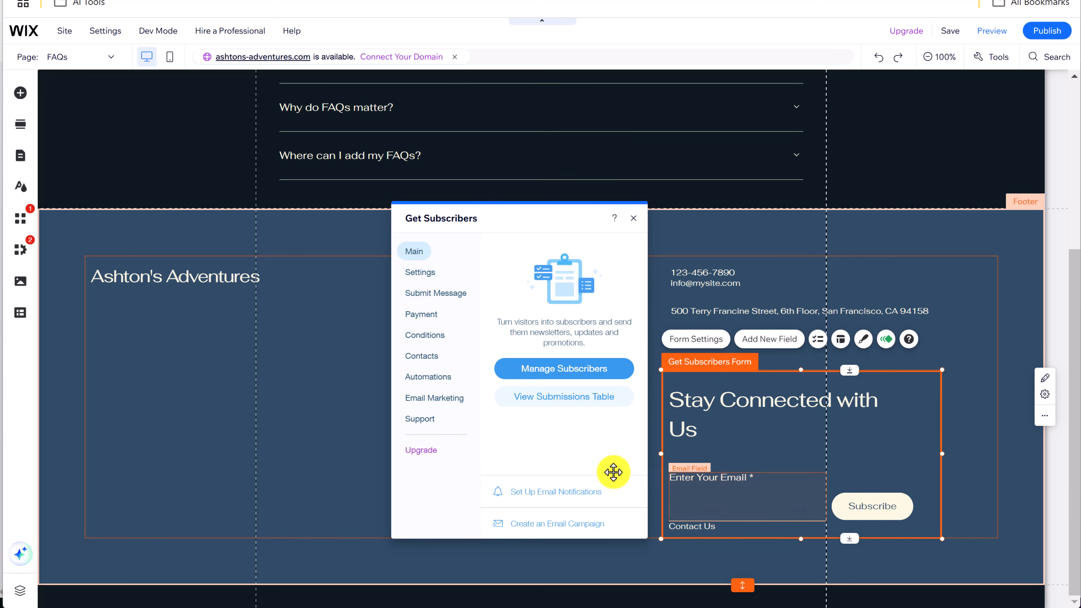
click(557, 397)
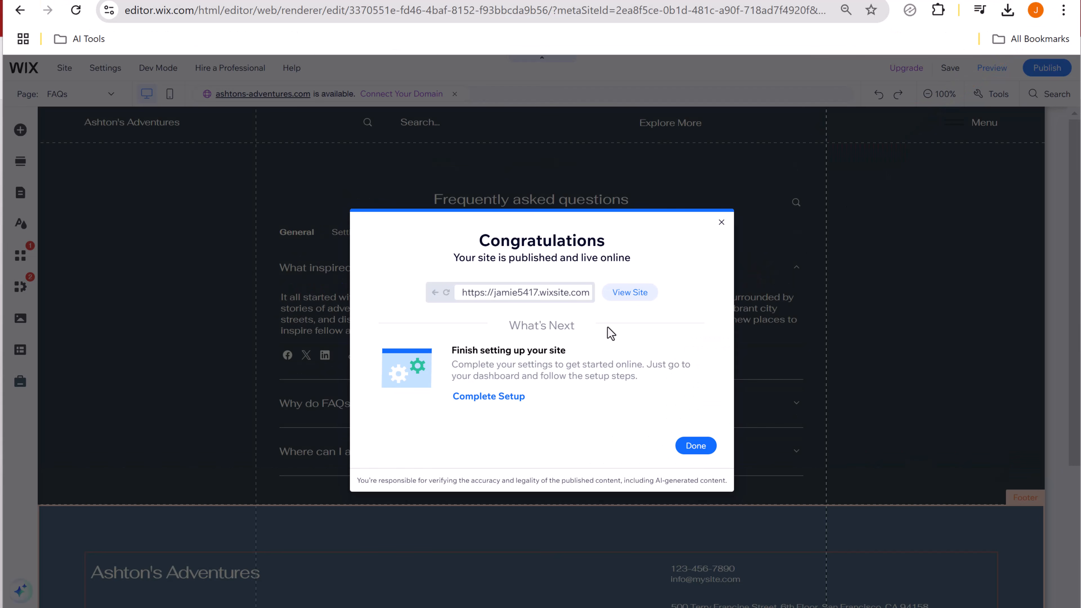
- Open the published live site and look through its home page down to the blog post cards
click(632, 298)
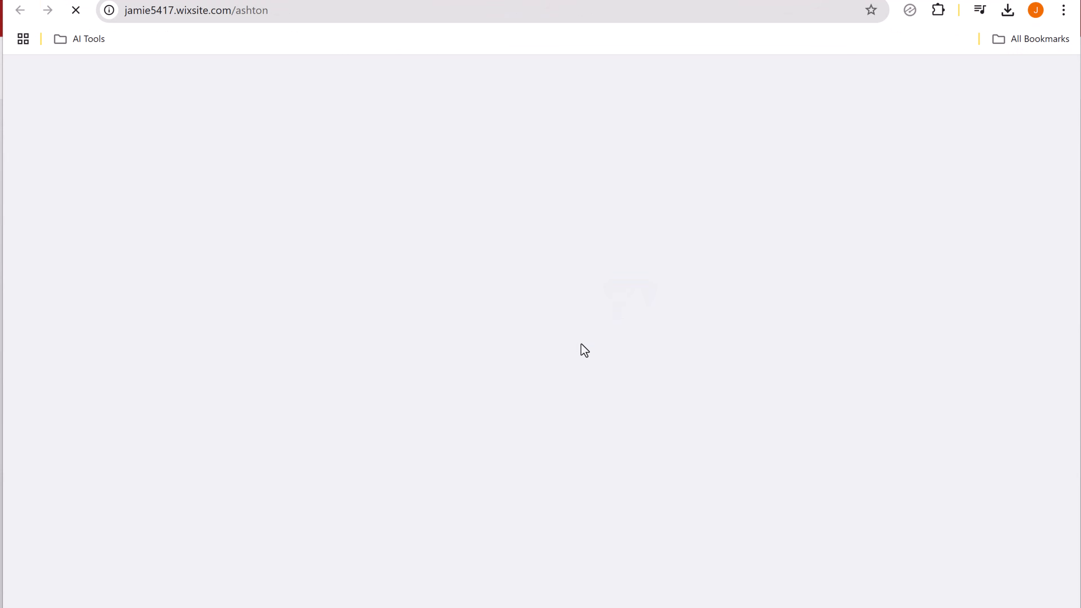
scroll(640, 351, down, 15)
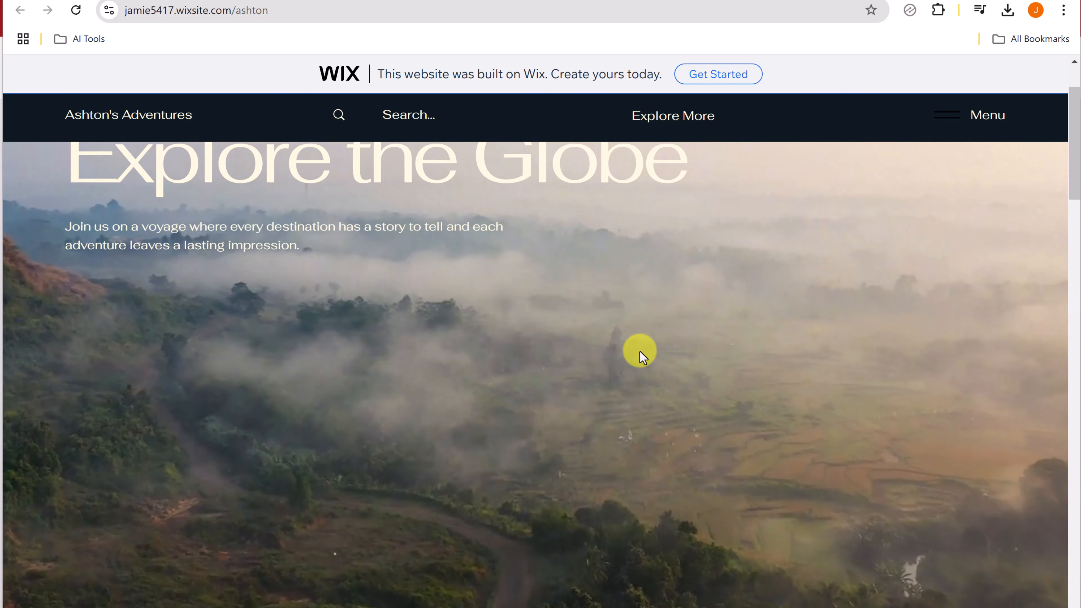
scroll(638, 351, down, 10)
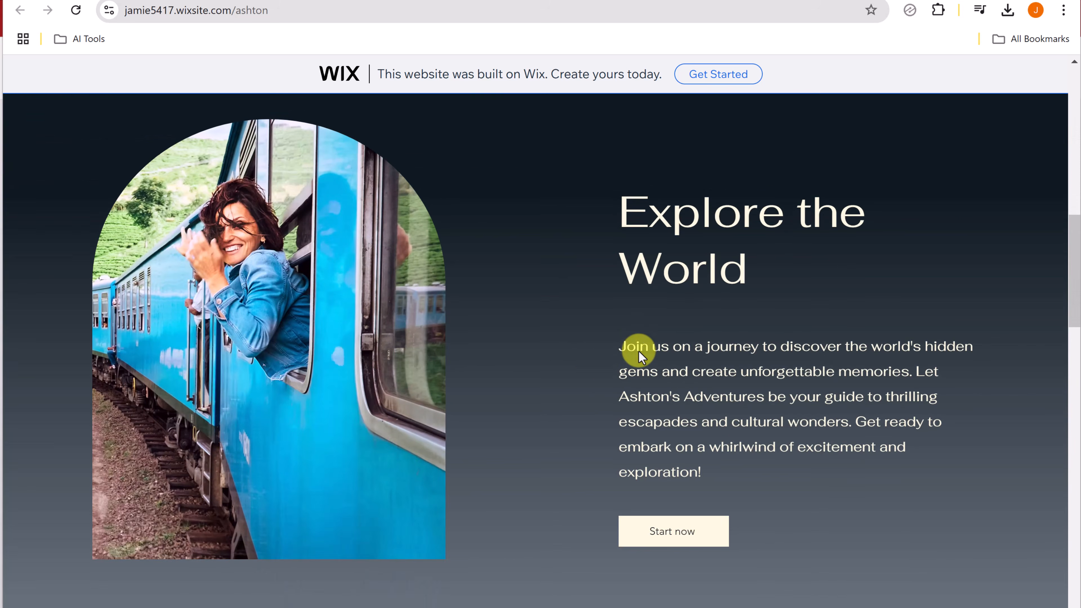
scroll(581, 358, down, 7)
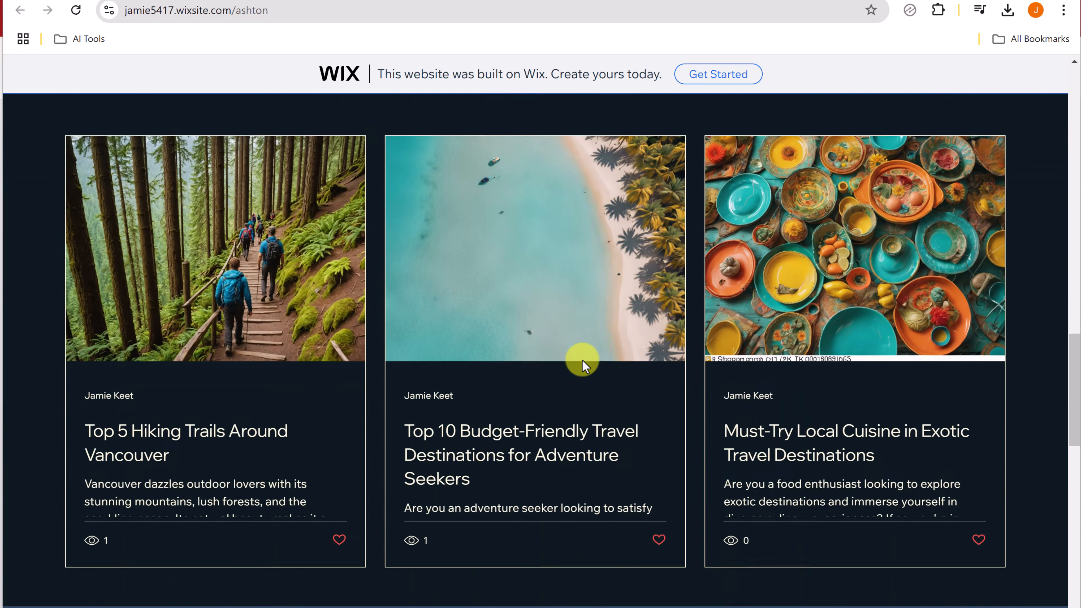
scroll(200, 501, up, 4)
- Open "Top 5 Hiking Trails Around Vancouver" on the live site and examine the post's text and images
click(201, 500)
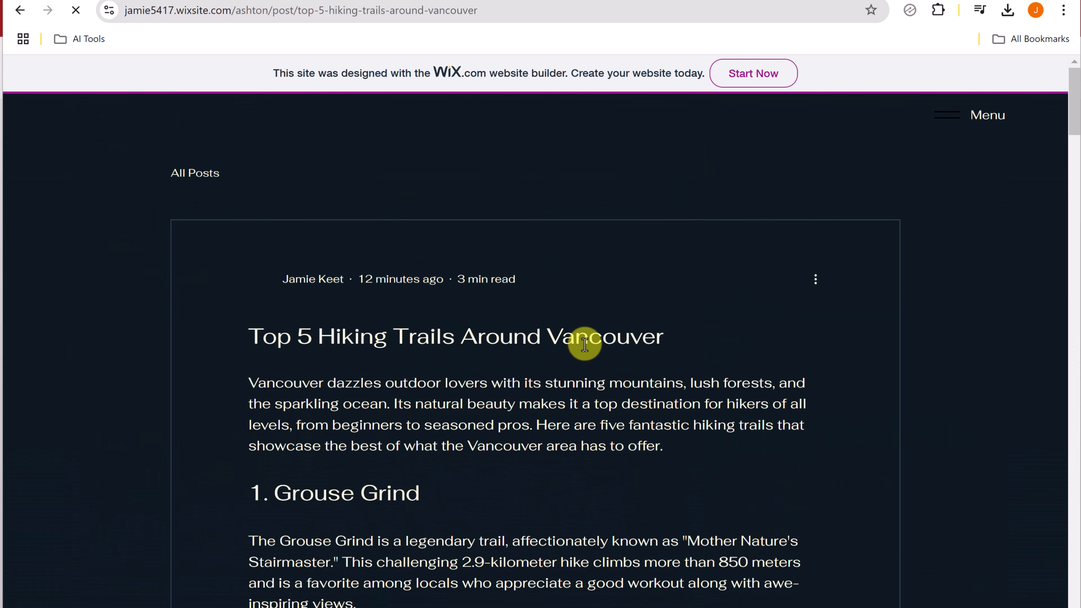
scroll(586, 353, down, 1)
scroll(587, 364, down, 2)
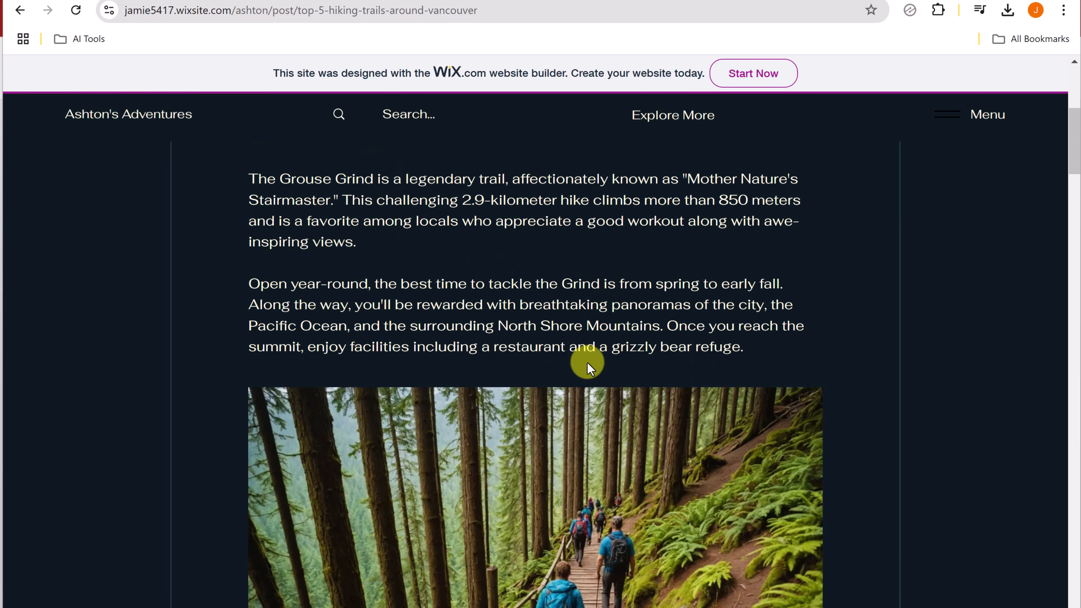
scroll(588, 365, up, 3)
scroll(588, 365, up, 1)
- Visit the live site's About Ashton page, return to Home, and look through the home page
click(986, 113)
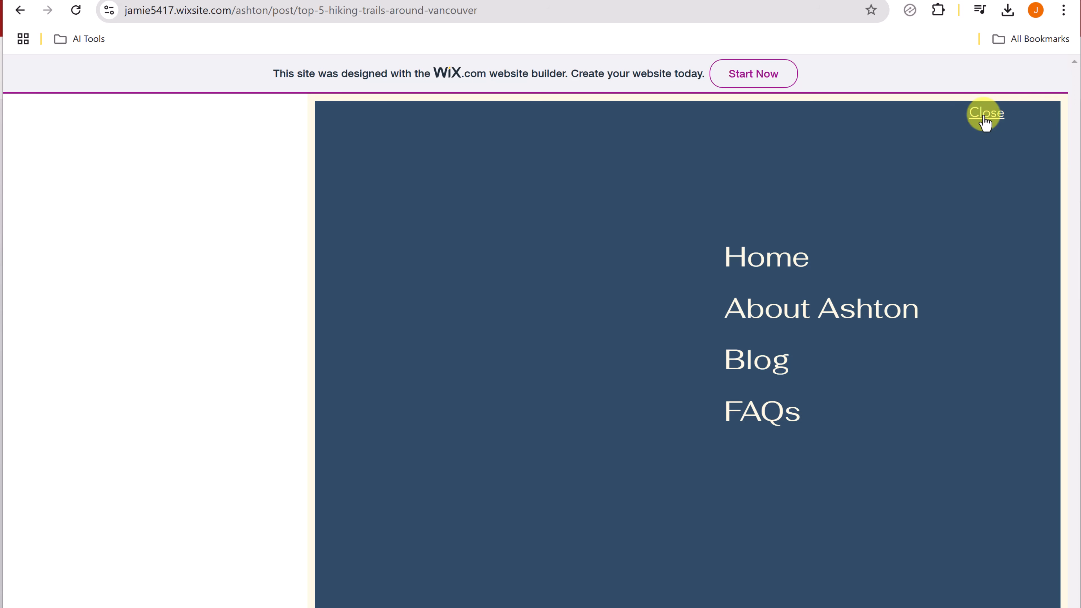
click(771, 313)
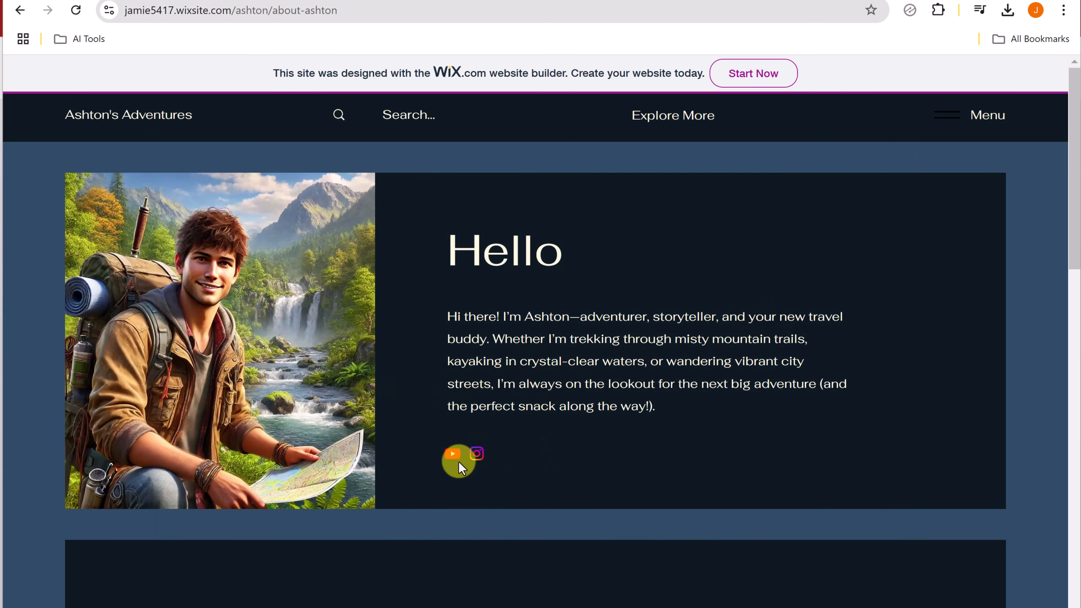
click(992, 114)
click(773, 257)
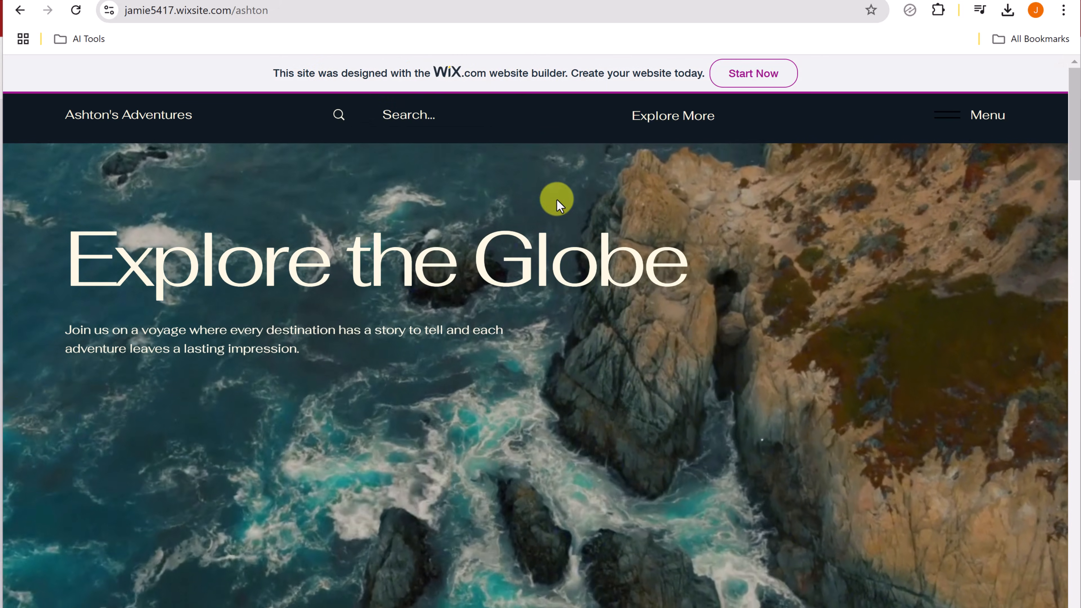
scroll(534, 272, down, 5)
scroll(534, 273, down, 5)
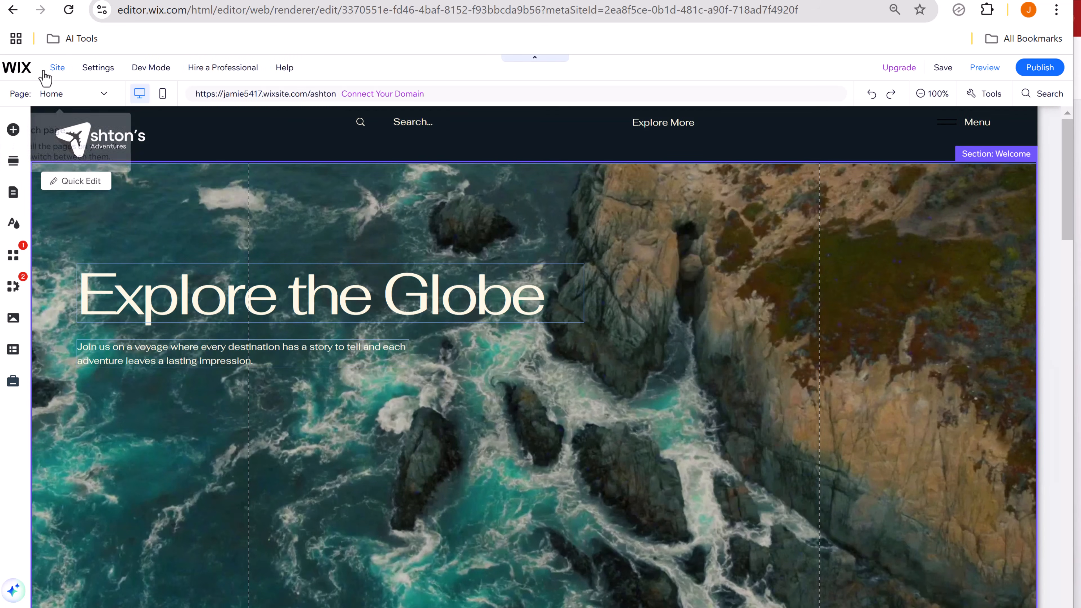
- Go from the site editor to the Ashton site's dashboard and examine the site list and the available site actions
mouse_move(19, 71)
click(45, 105)
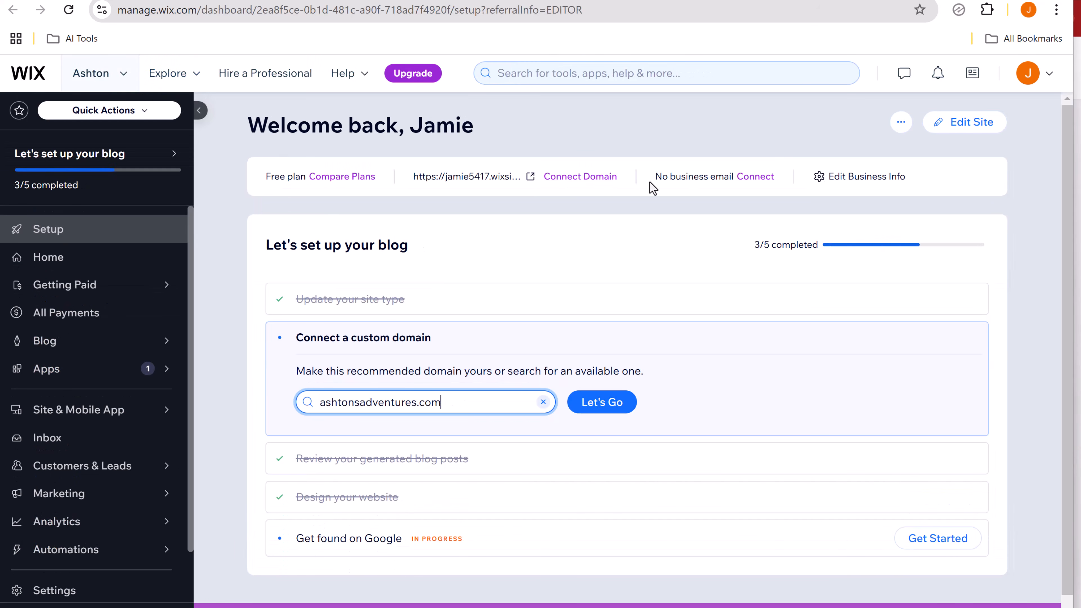
click(123, 79)
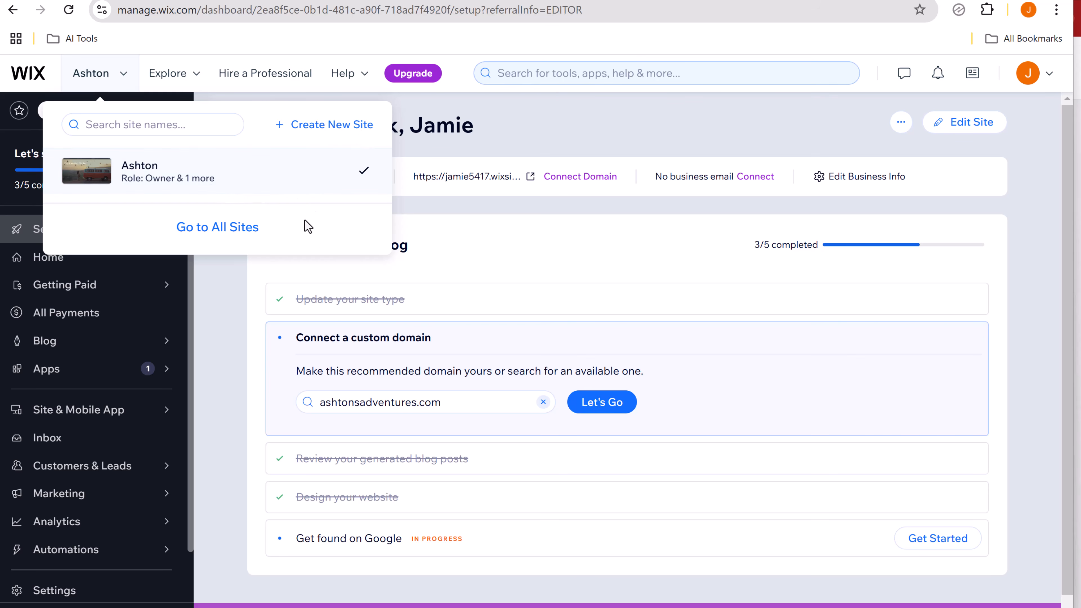
click(663, 125)
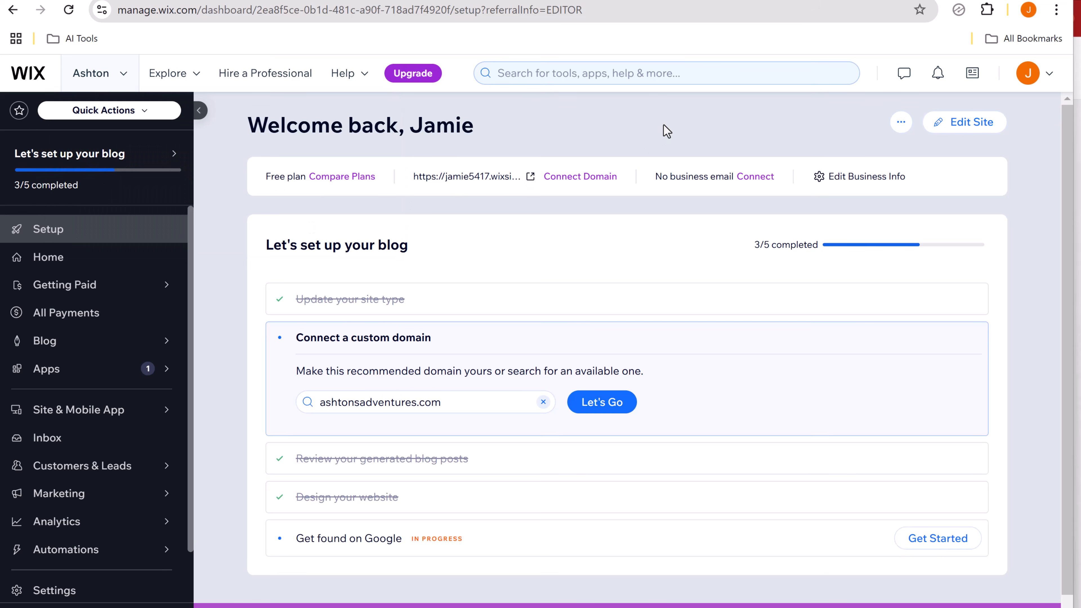
click(903, 124)
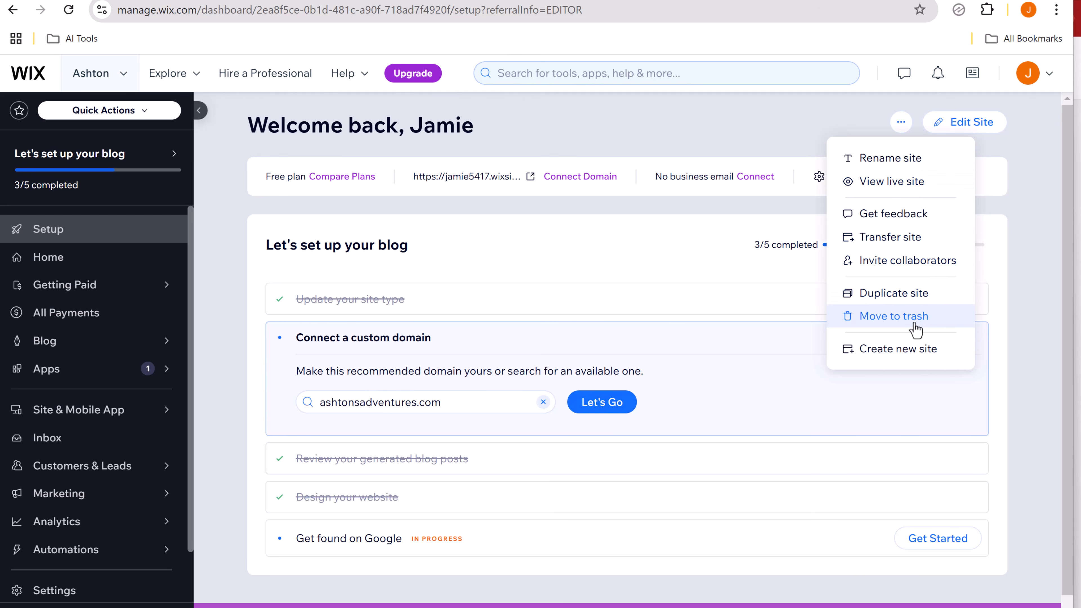
click(669, 138)
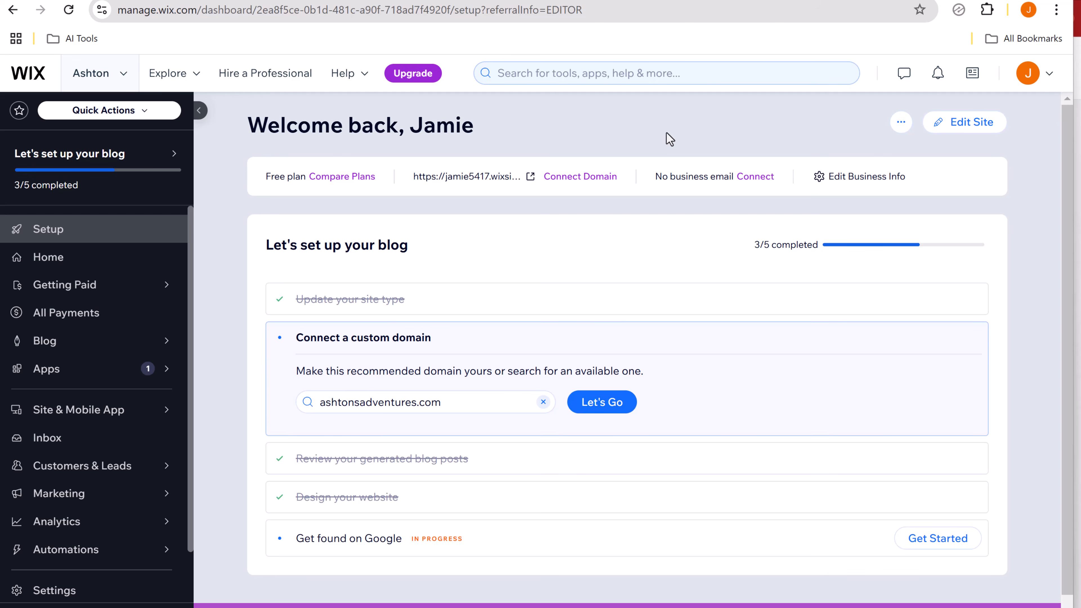